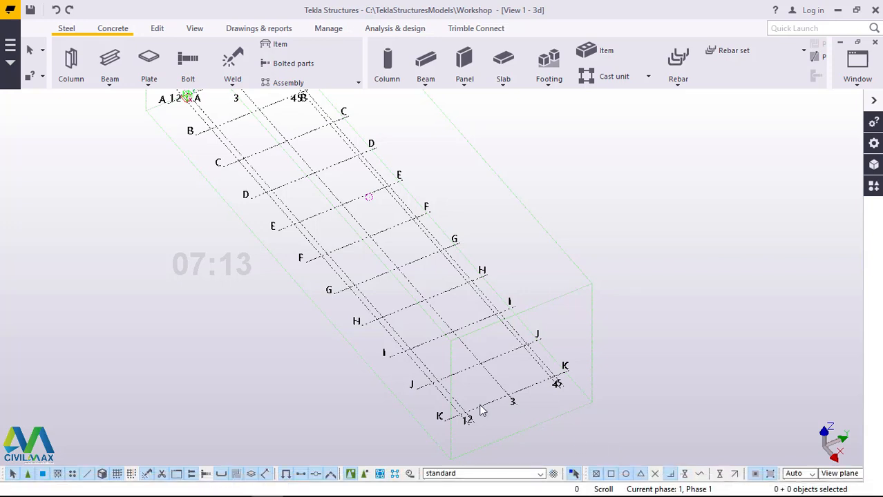
Step: Review the grid's X, Y and Z coordinates, labels and line extensions in its properties and close them
scroll(481, 411, up, 6)
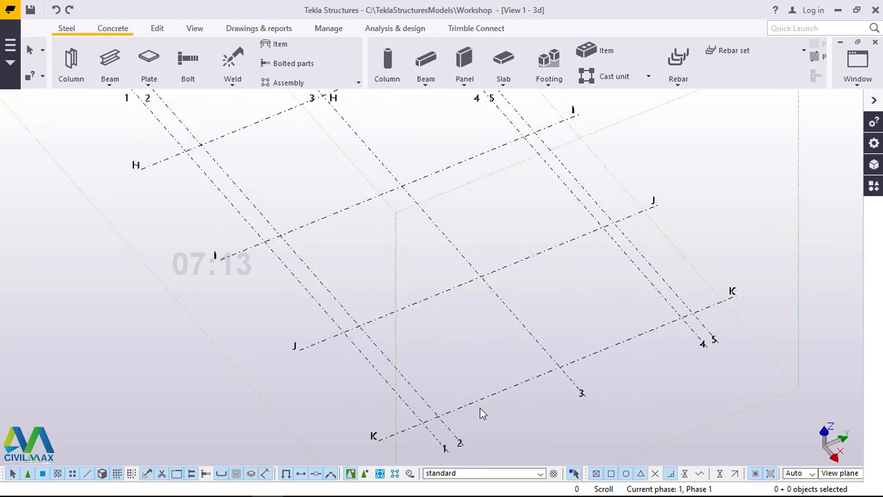
scroll(482, 413, up, 2)
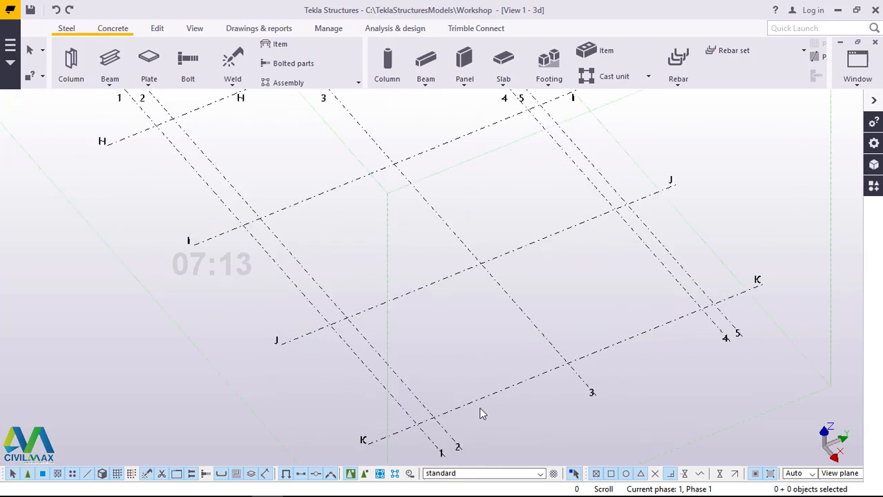
double_click(518, 389)
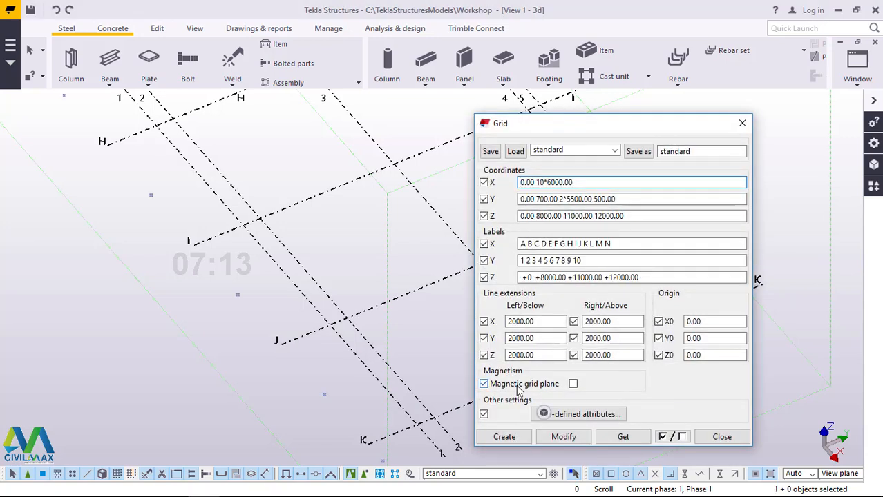
drag(586, 131, 487, 97)
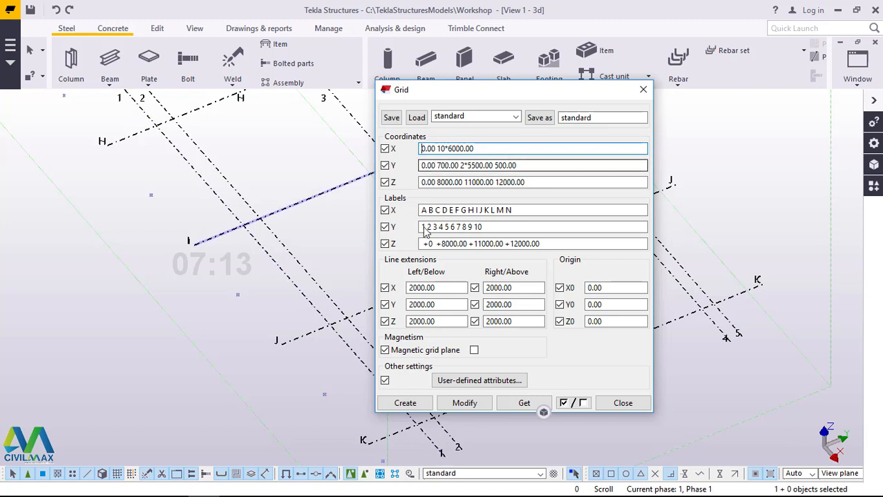
click(643, 90)
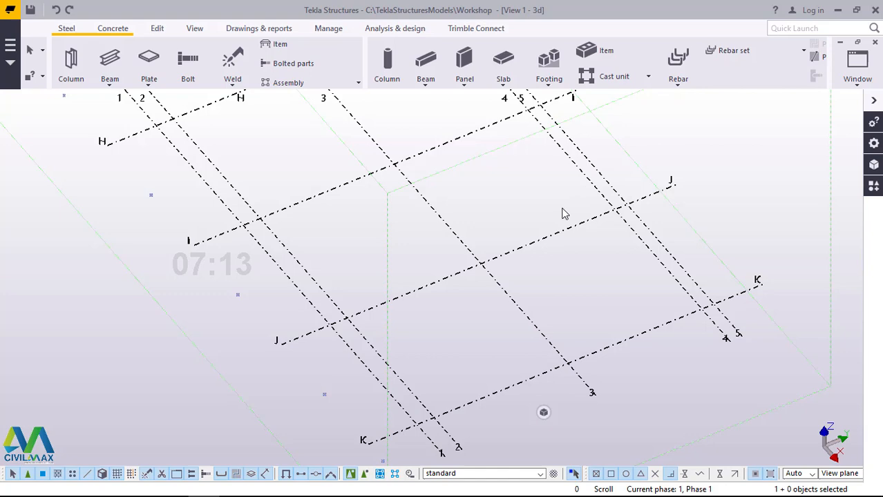
Step: Inspect the settings for creating views along the grid lines of the selected grid and close them without creating views
scroll(408, 276, down, 3)
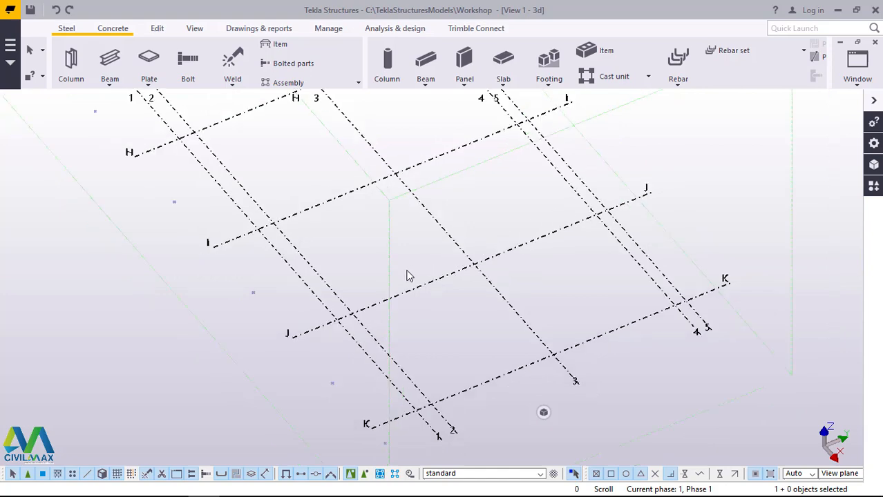
scroll(532, 317, up, 2)
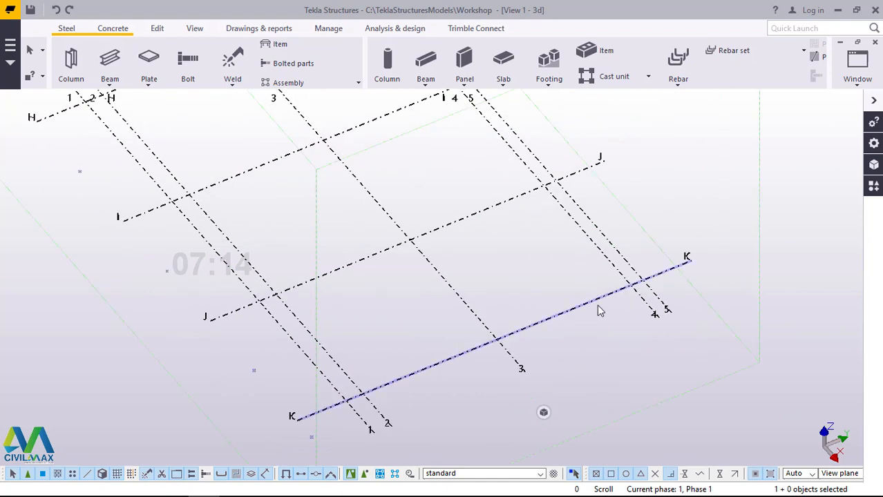
click(674, 171)
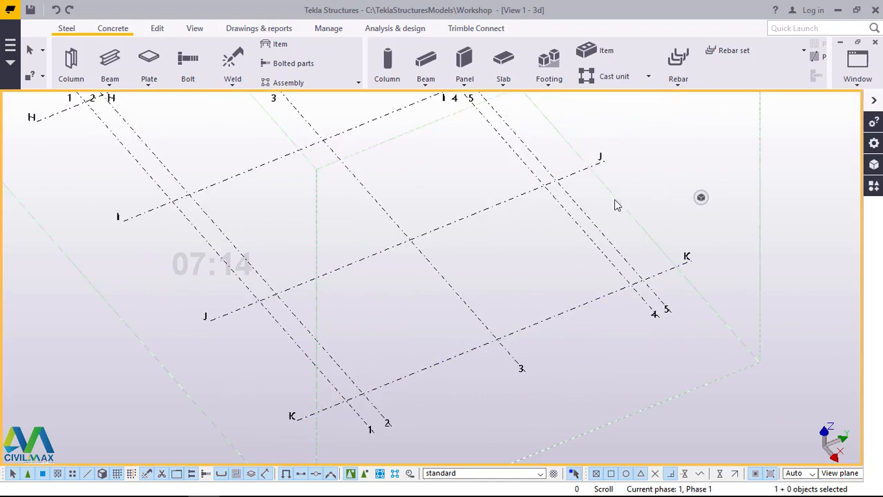
click(529, 196)
right_click(529, 196)
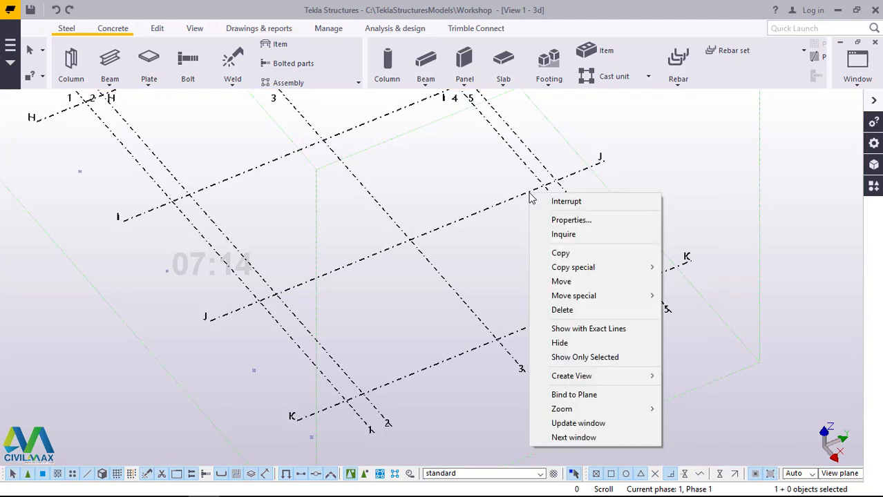
mouse_move(587, 382)
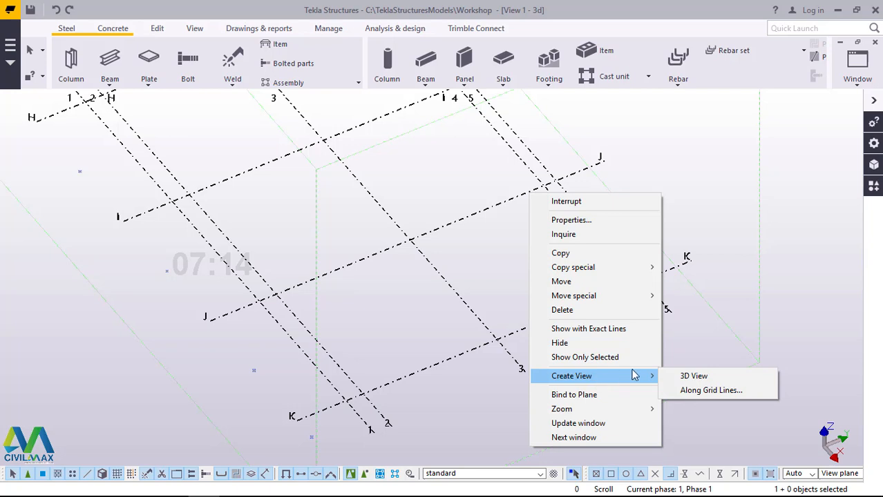
click(701, 391)
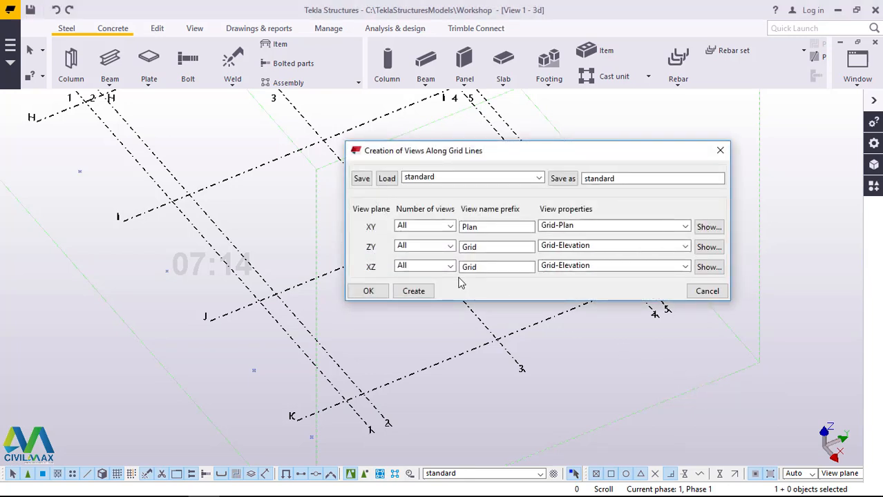
click(720, 151)
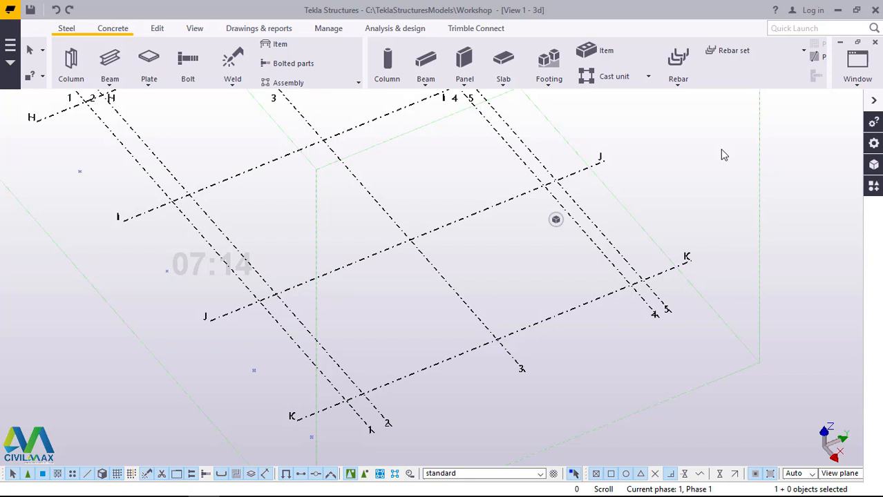
Step: Open the Grid K elevation view and frame the base level between grid lines 1 and 5
click(858, 85)
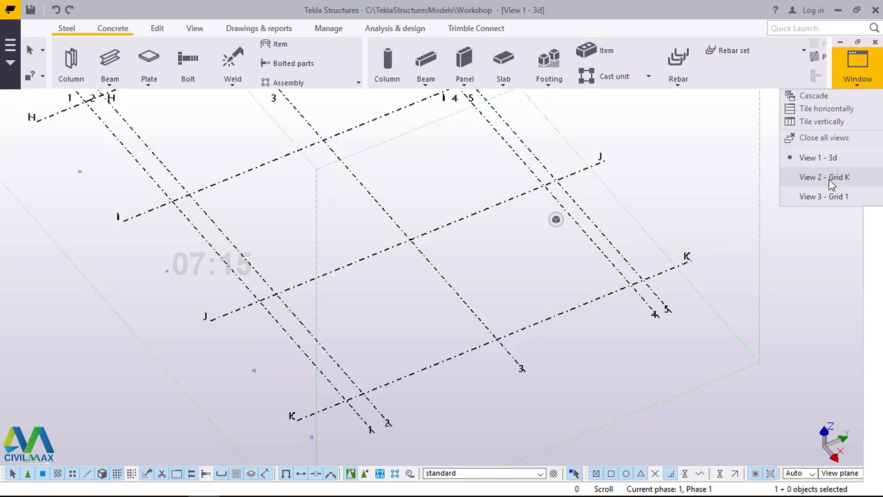
click(830, 179)
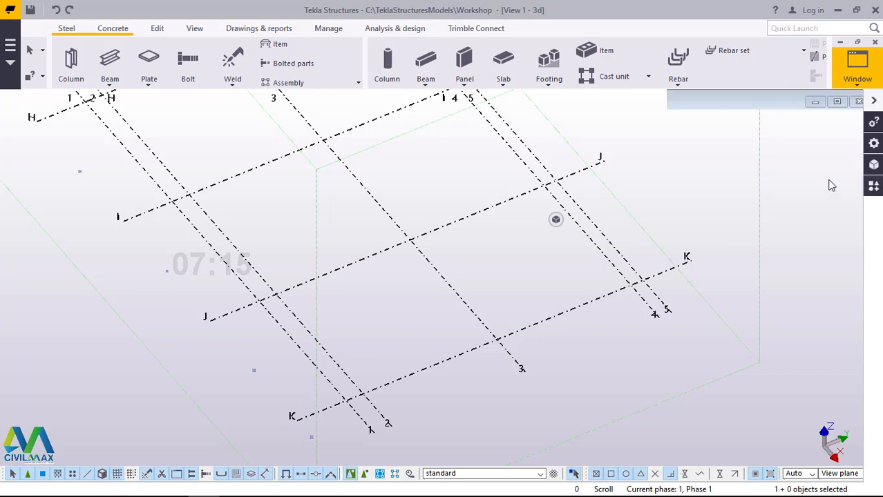
scroll(285, 331, up, 6)
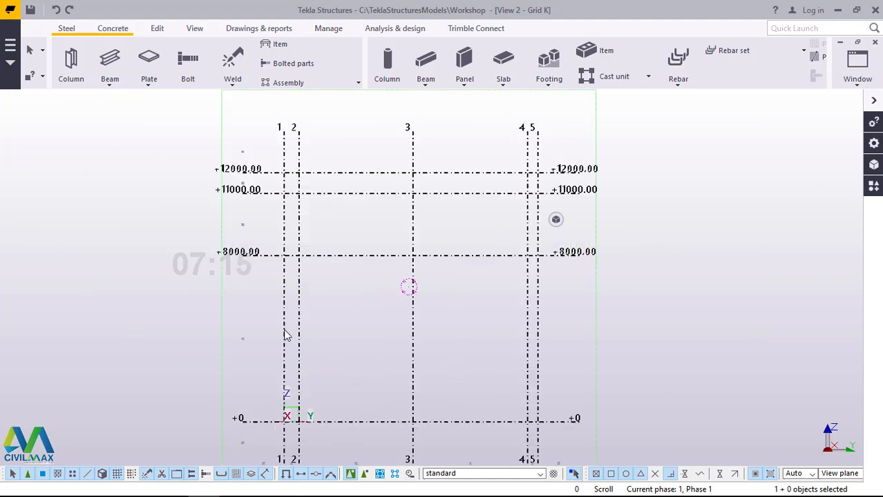
scroll(528, 270, down, 3)
scroll(566, 256, down, 2)
scroll(448, 297, up, 1)
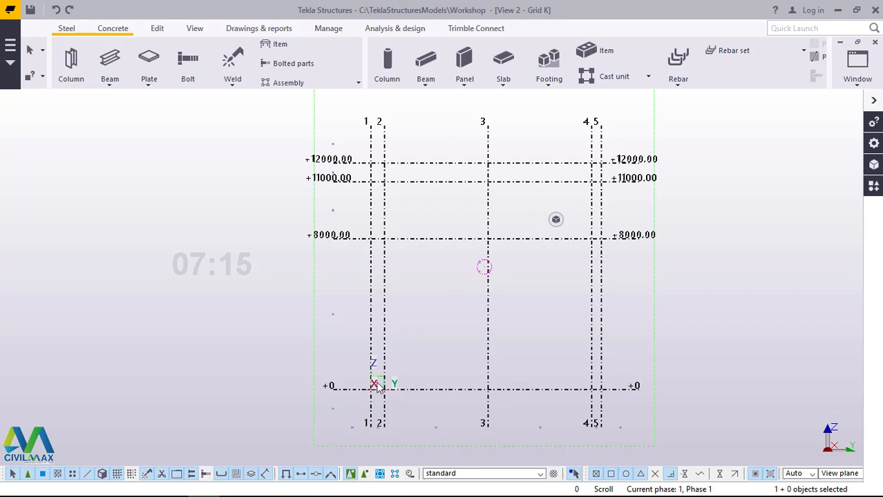
scroll(377, 386, up, 3)
click(517, 289)
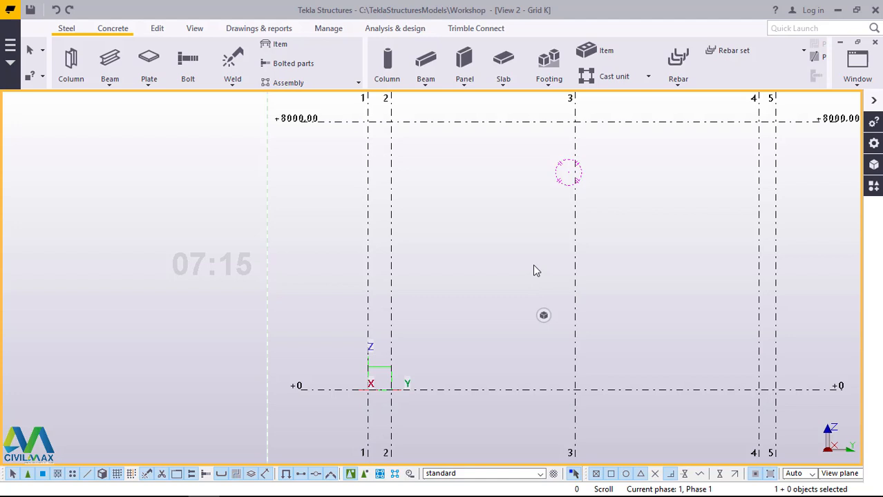
Step: Model a vertical member with the steel Beam command along grid line 1, from level +0 to level +11000
click(109, 86)
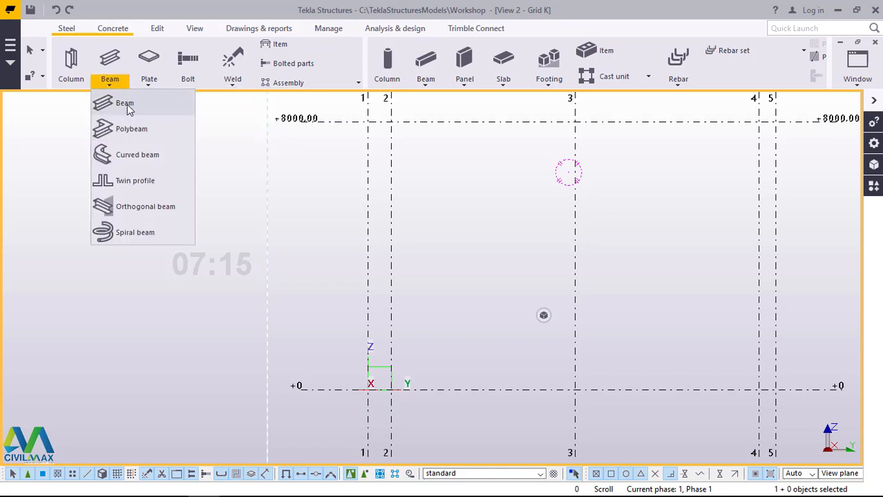
click(127, 106)
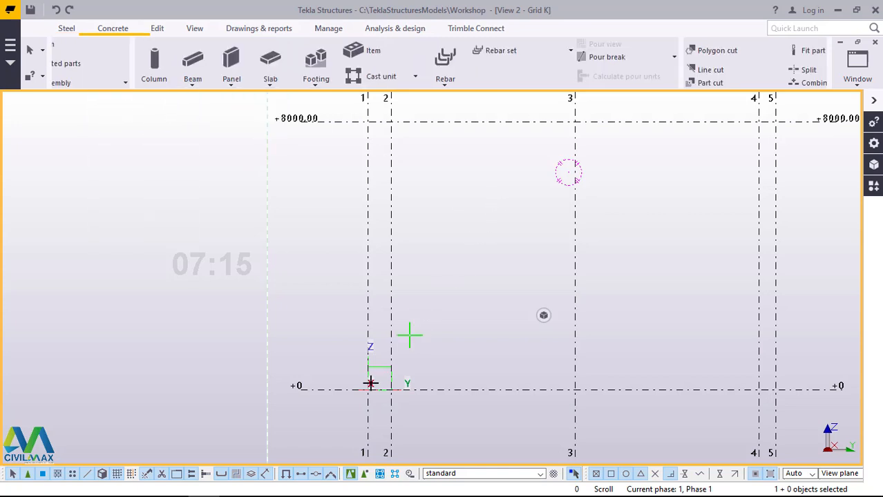
scroll(368, 388, up, 5)
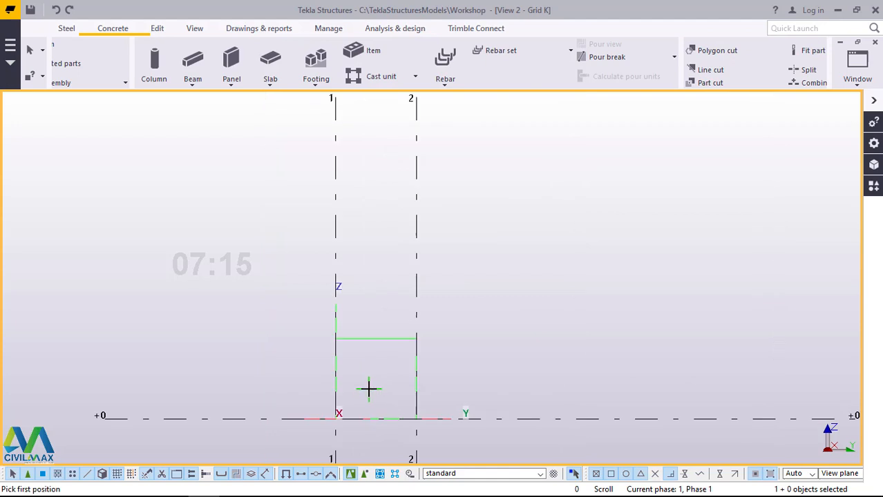
click(335, 418)
click(443, 325)
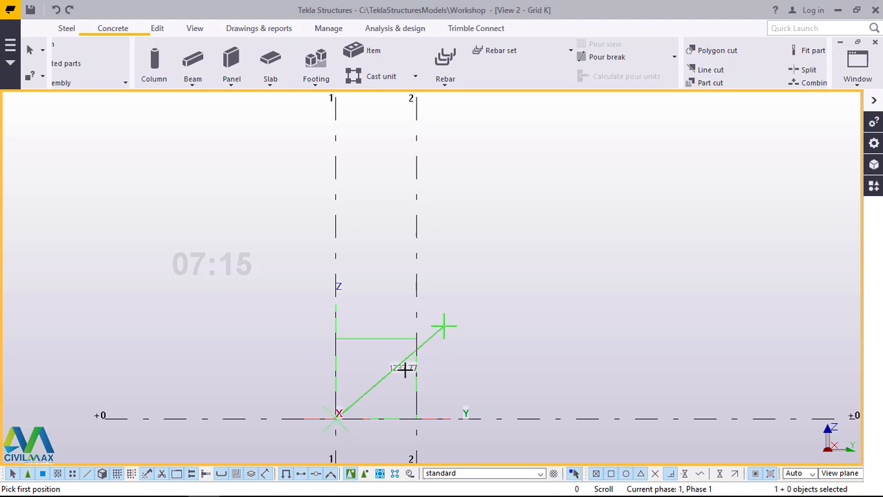
scroll(401, 373, down, 5)
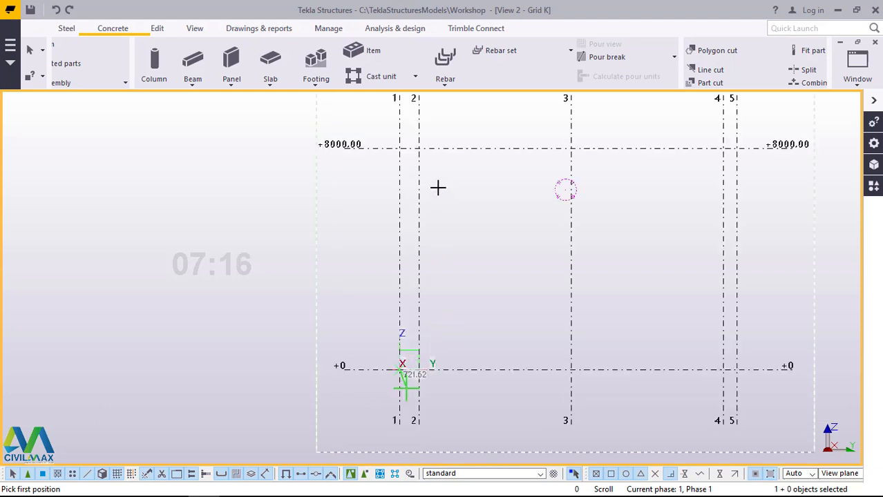
scroll(428, 207, down, 3)
scroll(401, 254, up, 7)
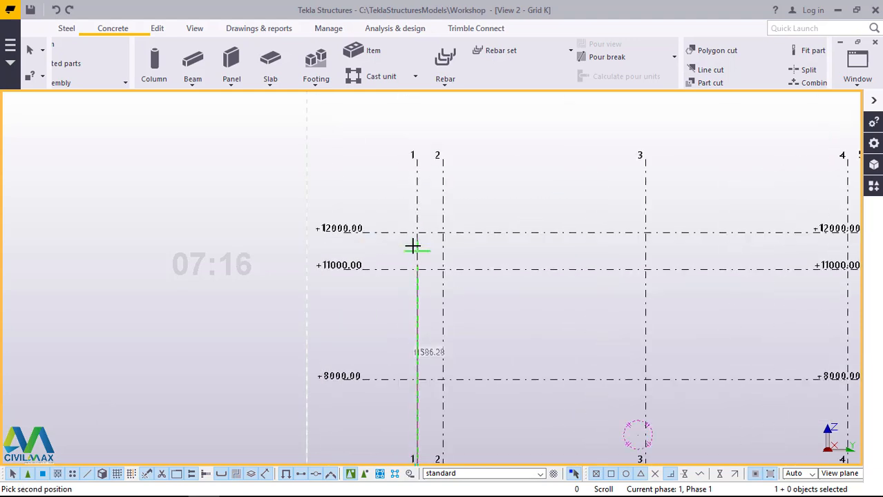
scroll(421, 290, up, 2)
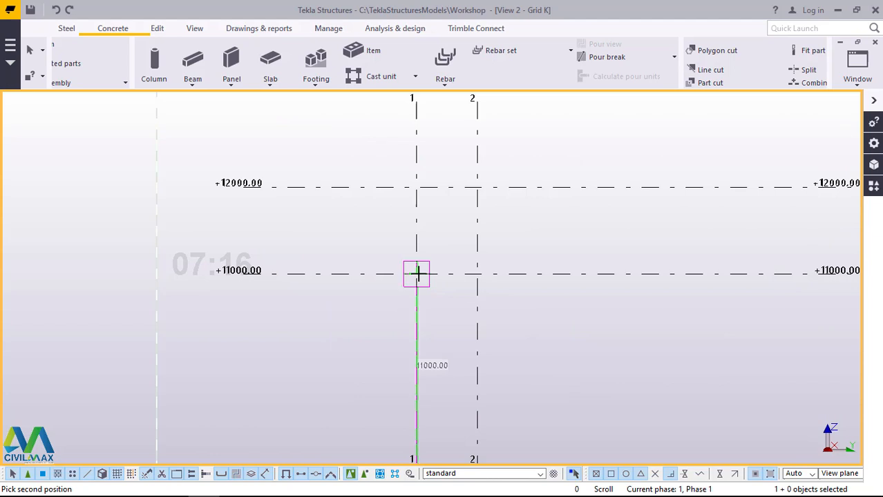
click(417, 273)
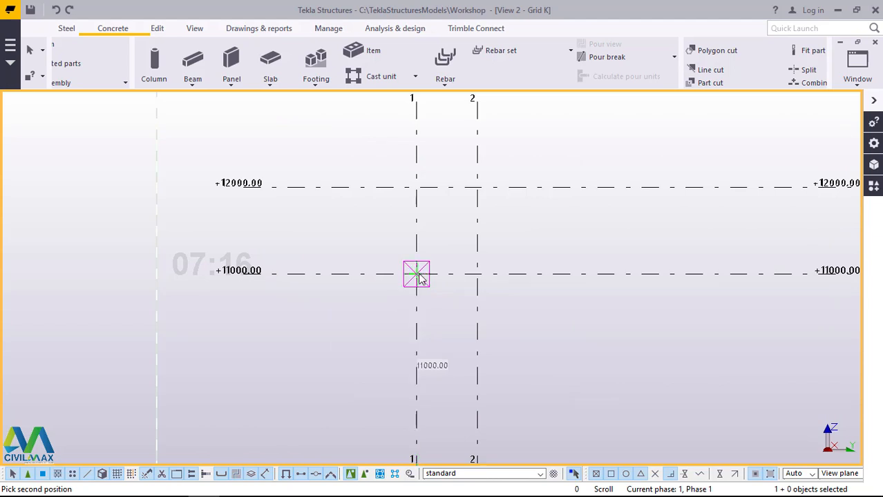
right_click(441, 212)
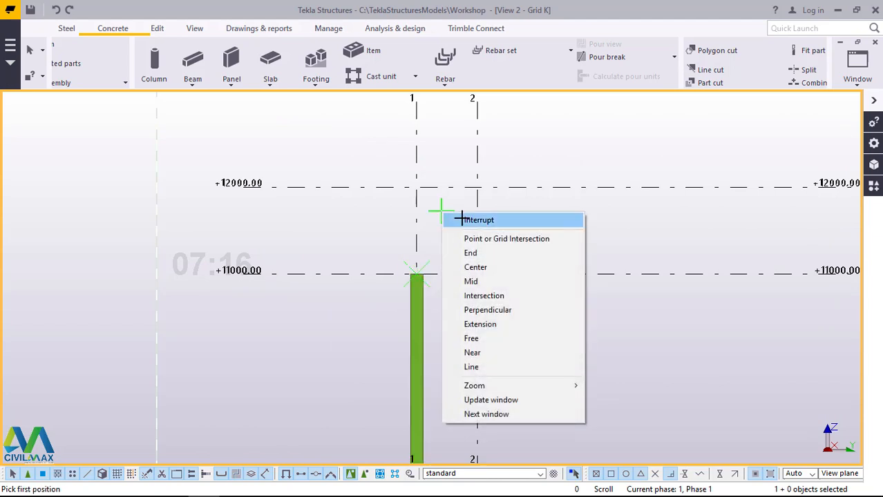
click(461, 220)
Step: Choose profile UB406*140*46 from the profile catalog for the vertical member on grid line 1 and apply it
scroll(423, 216, down, 2)
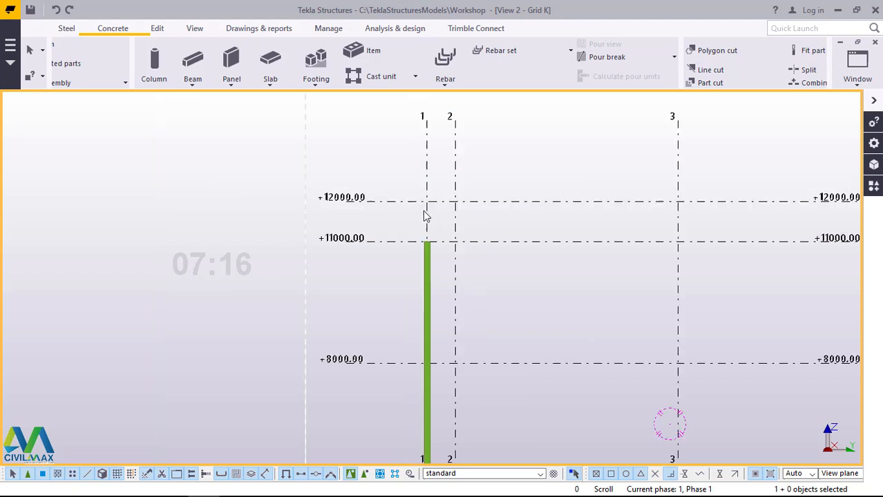
scroll(424, 216, down, 3)
scroll(426, 415, up, 4)
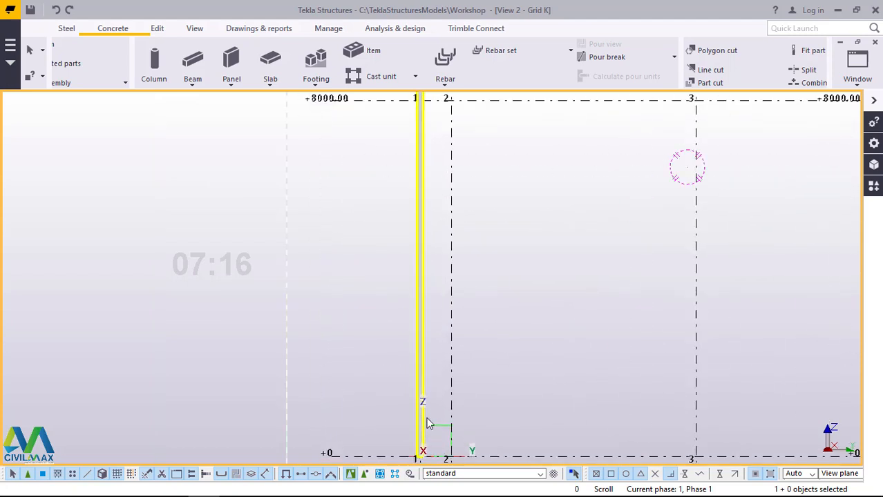
scroll(425, 432, down, 2)
scroll(420, 398, up, 4)
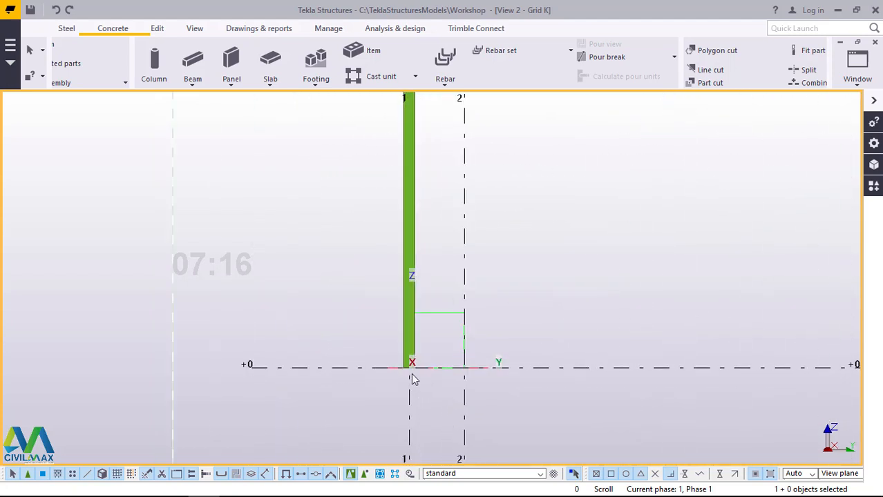
scroll(411, 377, up, 5)
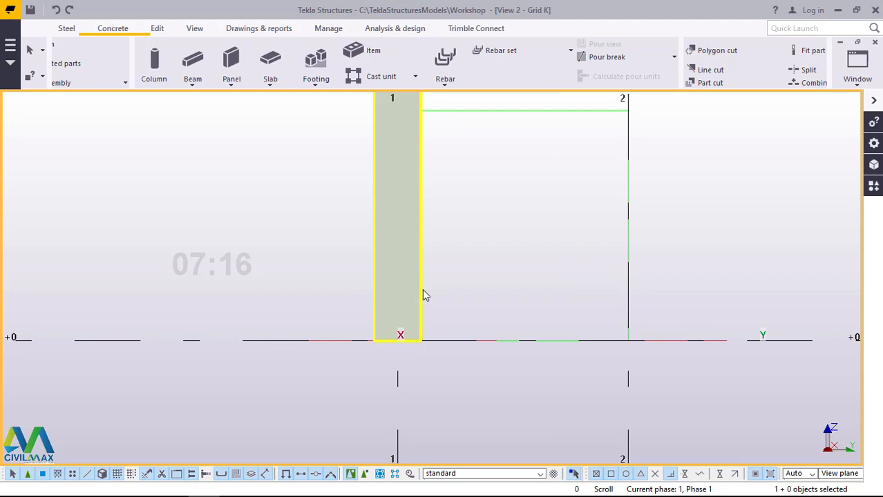
double_click(420, 247)
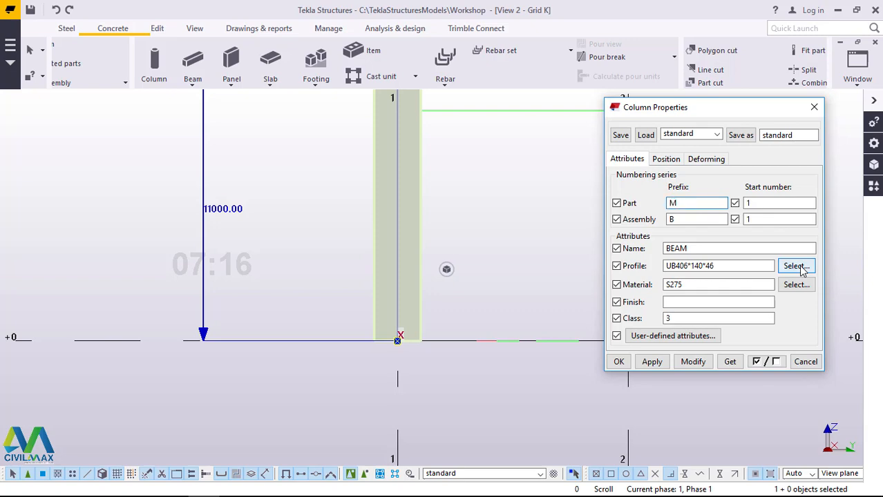
click(797, 267)
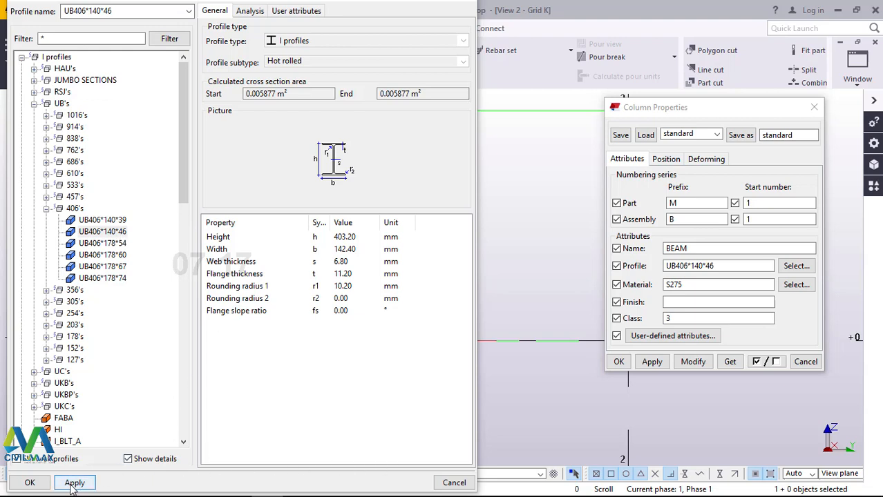
click(31, 483)
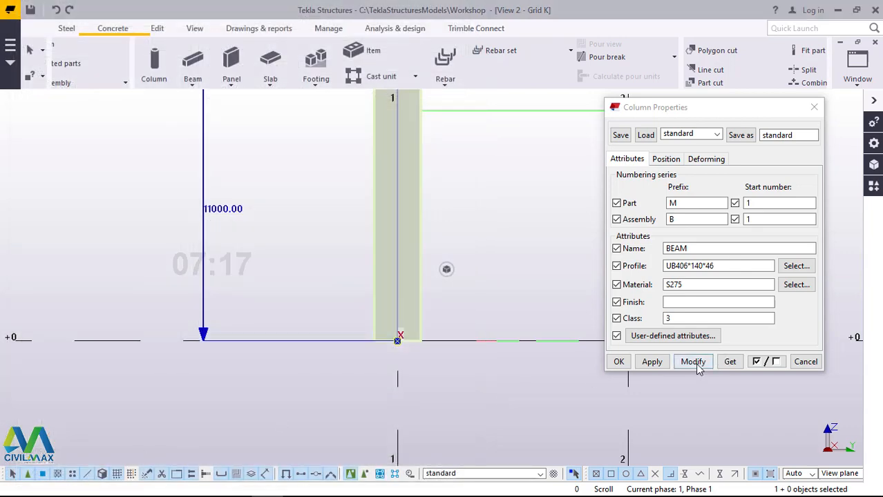
click(694, 363)
click(617, 362)
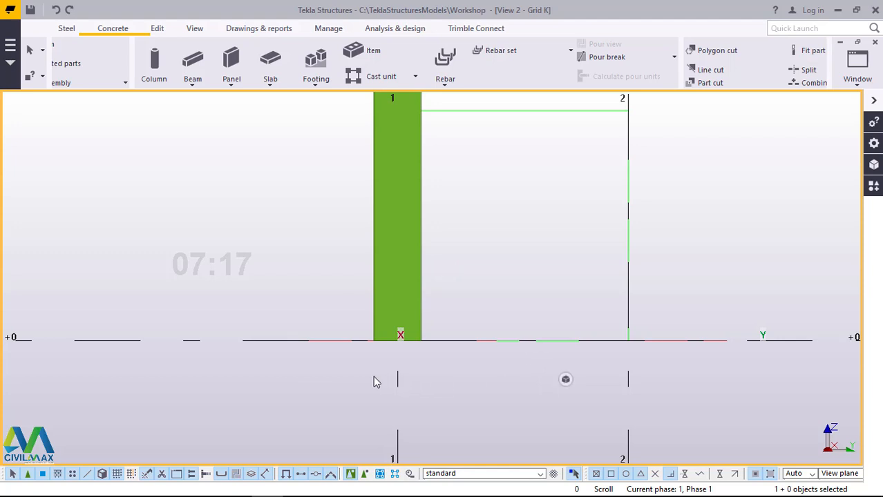
scroll(360, 375, down, 5)
scroll(373, 369, down, 5)
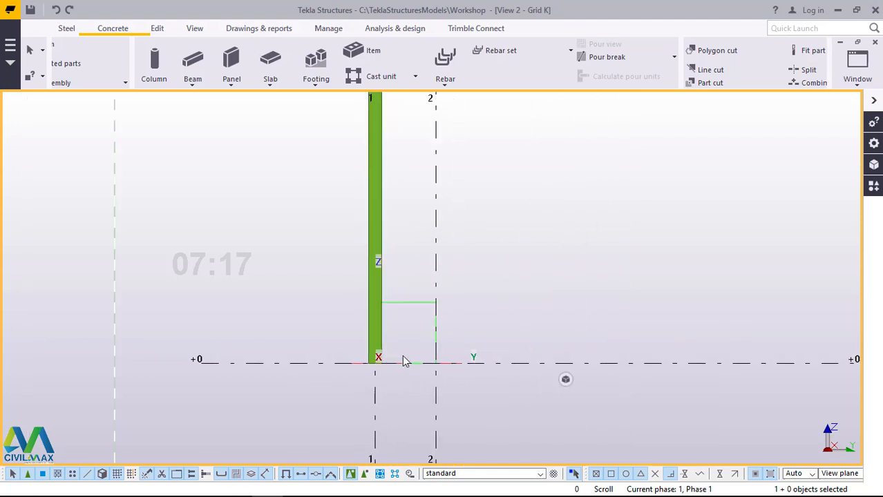
Step: Model a second vertical member with the steel Beam command along grid line 2, from level +0 to level +8000
scroll(426, 351, up, 4)
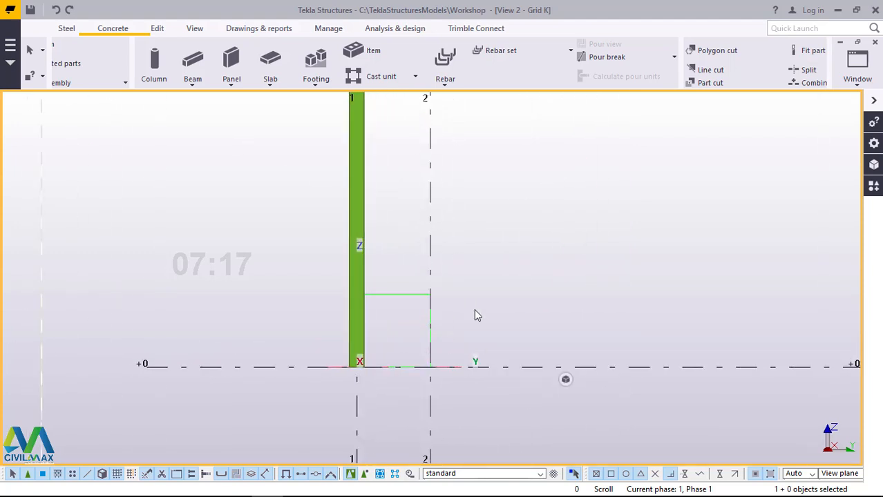
scroll(418, 359, down, 3)
scroll(418, 349, down, 3)
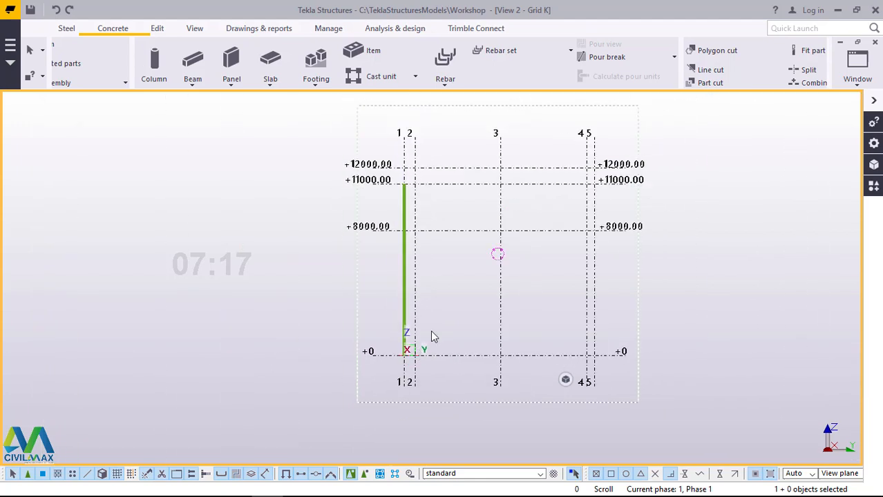
scroll(415, 253, up, 5)
scroll(408, 256, up, 1)
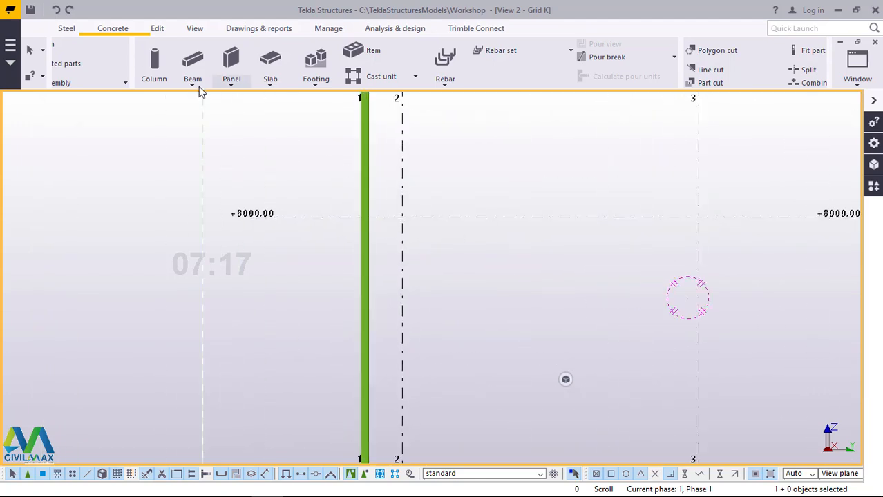
click(67, 29)
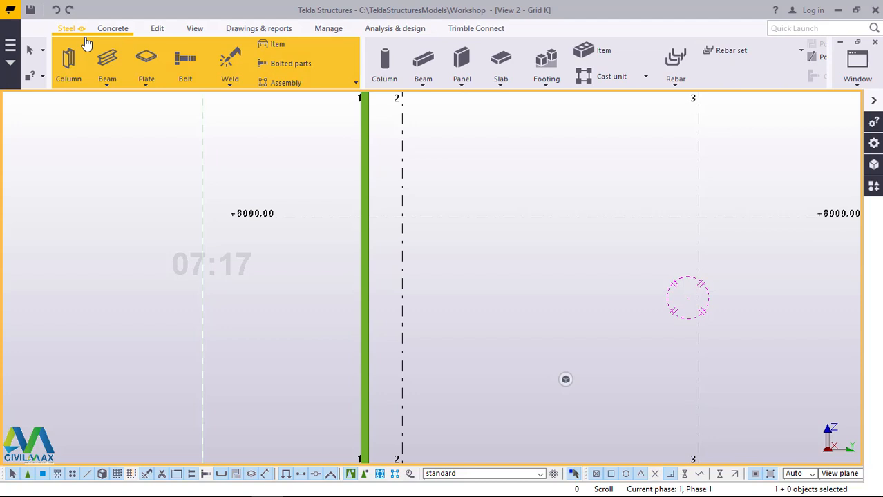
click(108, 78)
click(128, 109)
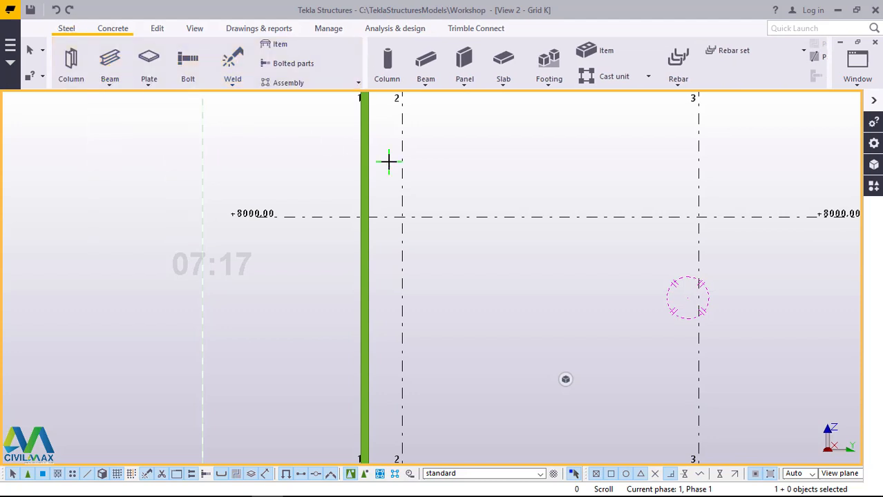
scroll(388, 161, down, 3)
scroll(394, 388, down, 2)
scroll(393, 388, up, 1)
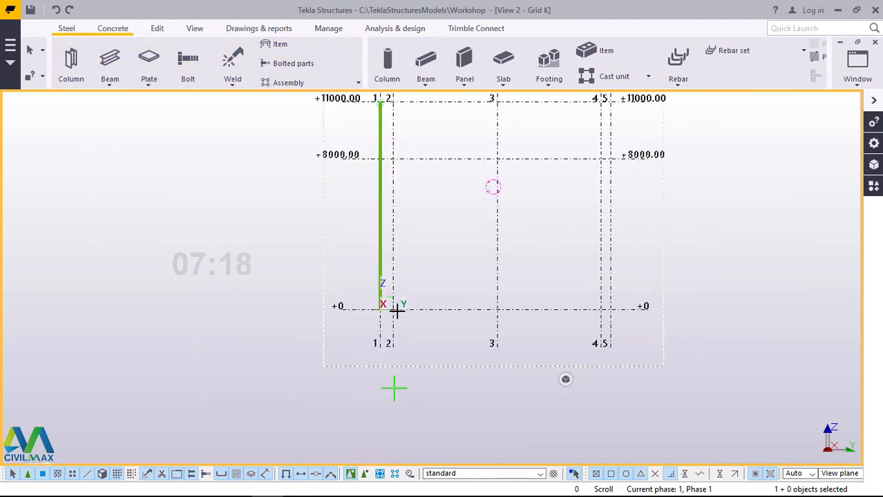
scroll(390, 305, up, 2)
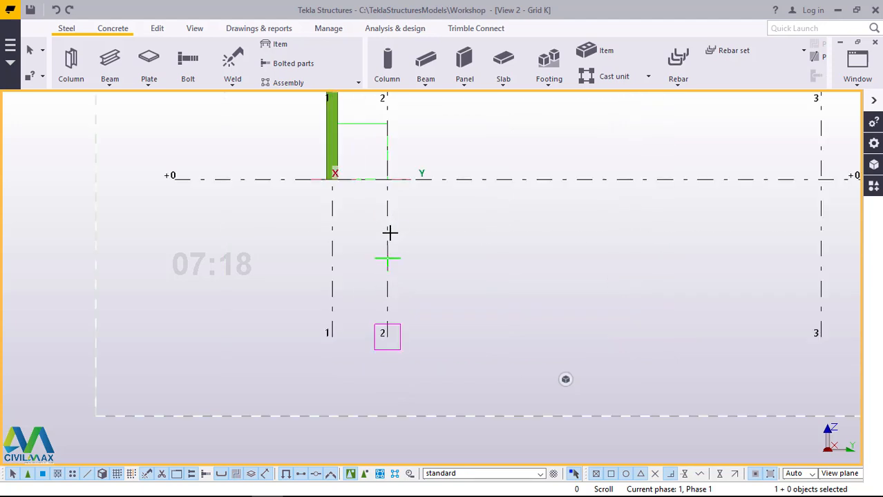
scroll(383, 230, up, 2)
click(386, 179)
scroll(481, 413, down, 2)
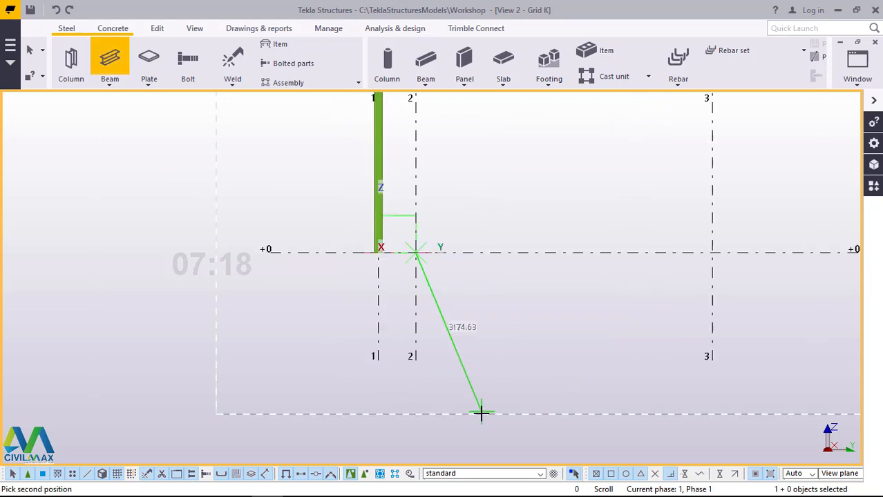
scroll(482, 420, down, 3)
scroll(480, 310, down, 1)
scroll(476, 301, up, 1)
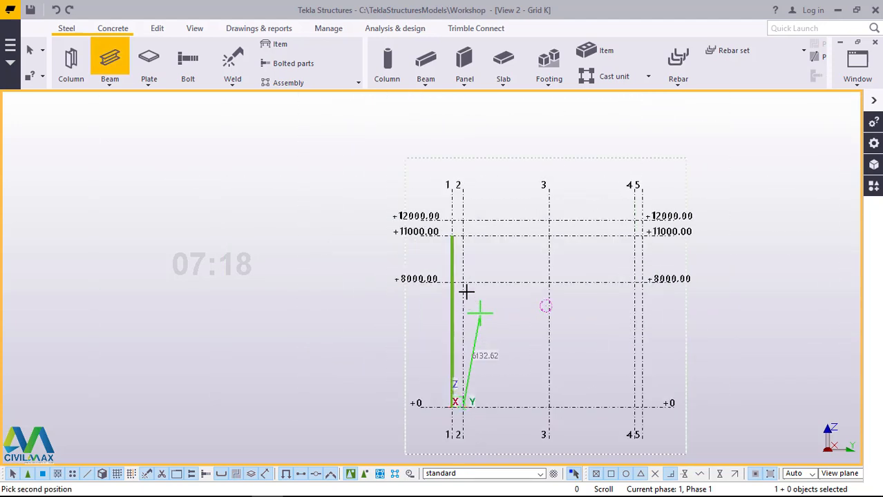
scroll(451, 264, up, 2)
scroll(451, 264, up, 2)
scroll(445, 249, up, 1)
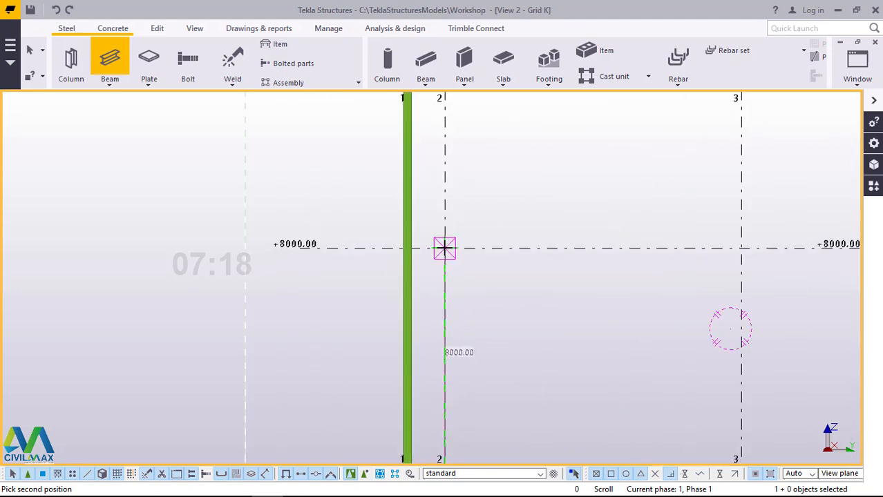
click(484, 207)
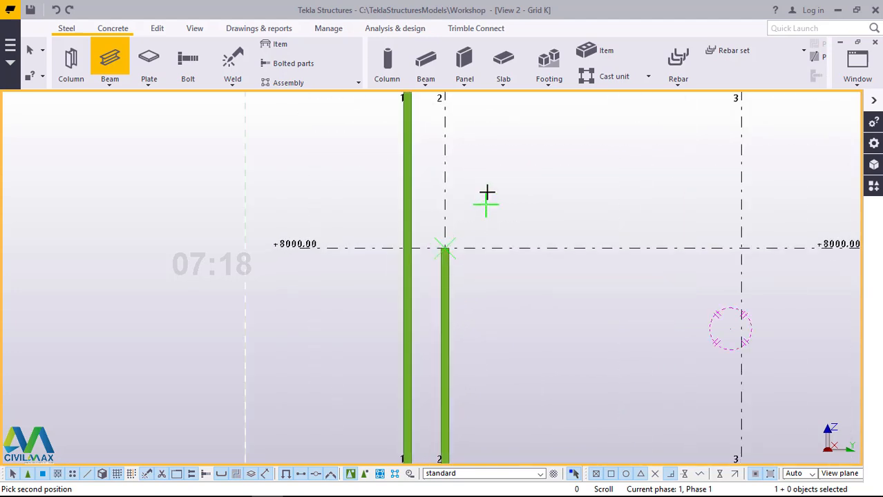
right_click(487, 192)
click(518, 198)
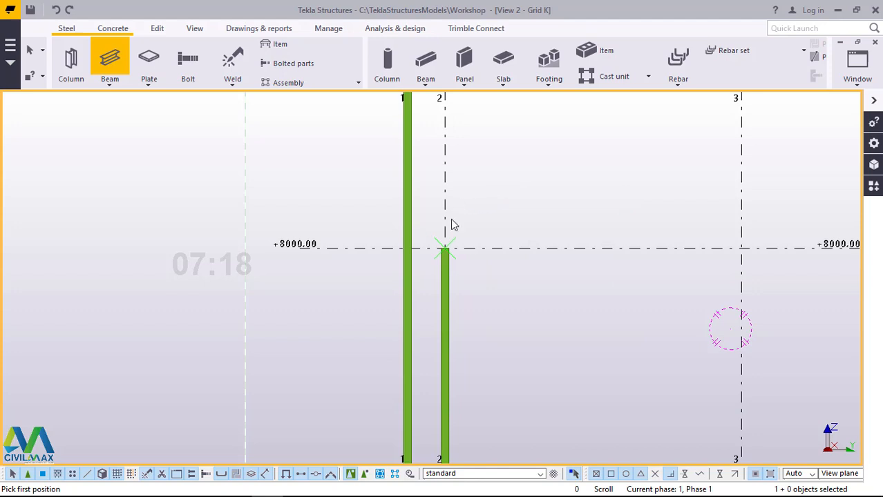
Step: Open the 3D view and frame the bases of the two vertical members on grid lines 1 and 2 at Grid K
scroll(446, 230, down, 2)
scroll(447, 232, down, 2)
scroll(439, 407, up, 3)
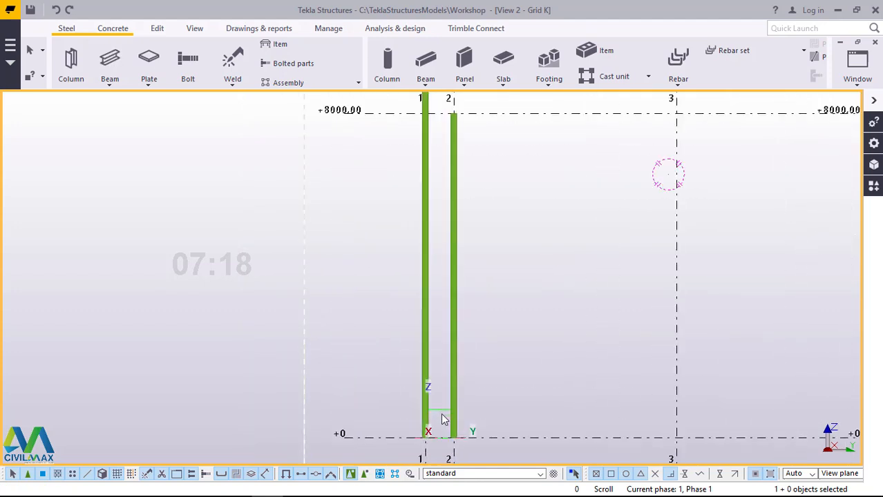
scroll(447, 369, down, 2)
scroll(435, 401, up, 3)
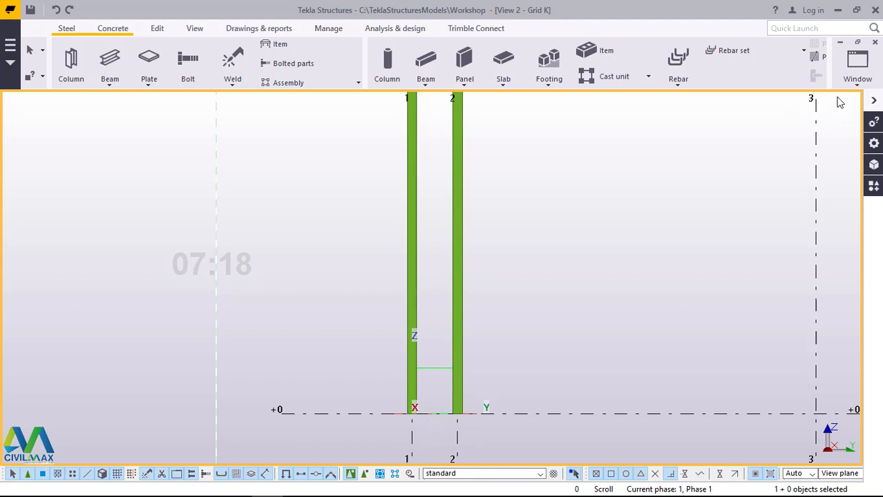
click(856, 73)
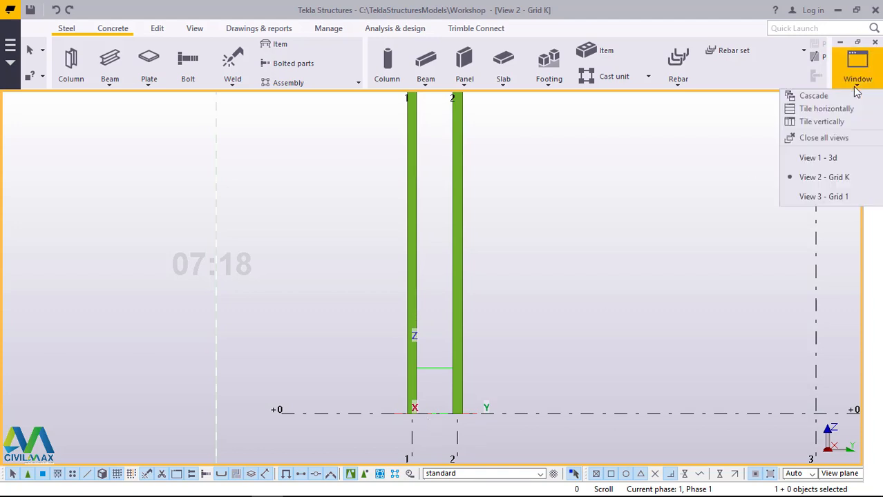
click(822, 159)
scroll(338, 417, up, 3)
scroll(338, 417, up, 5)
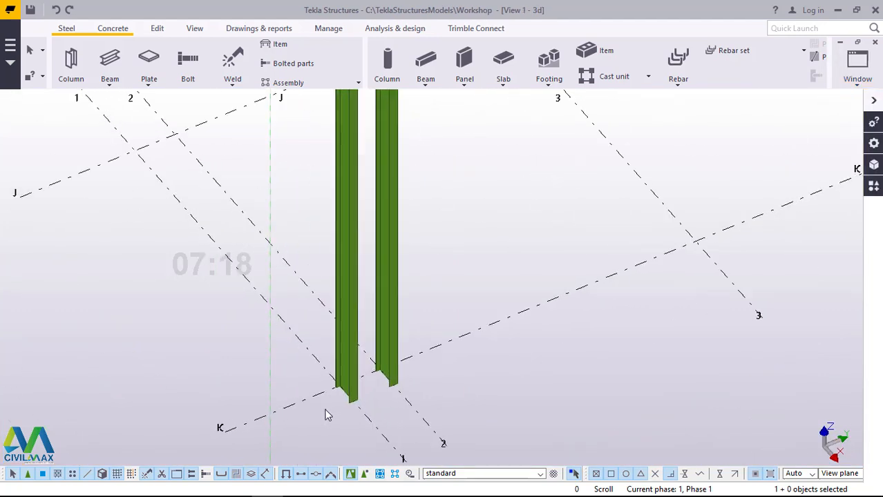
scroll(361, 385, up, 2)
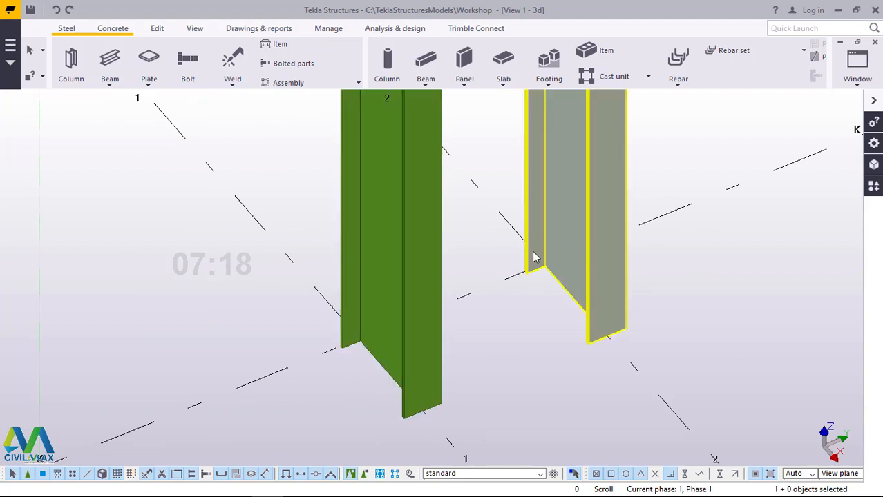
Step: Set the horizontal position of the vertical member on grid line 1 to Middle and modify it
click(422, 268)
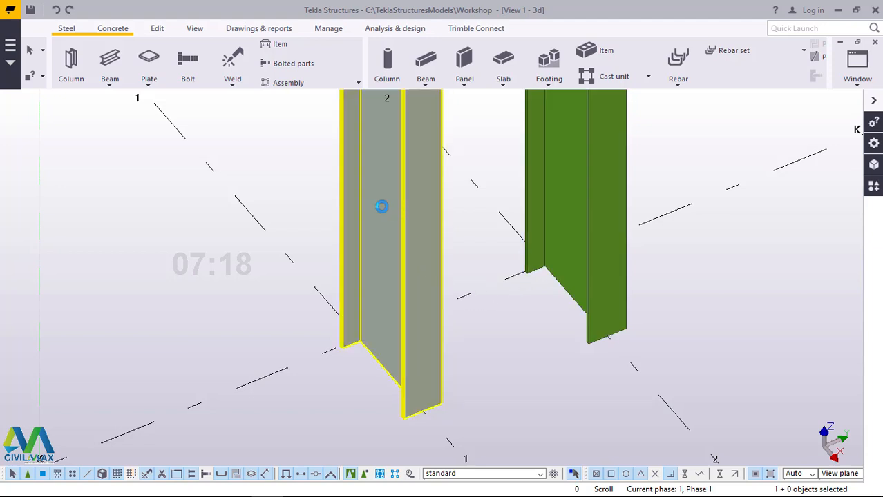
double_click(381, 206)
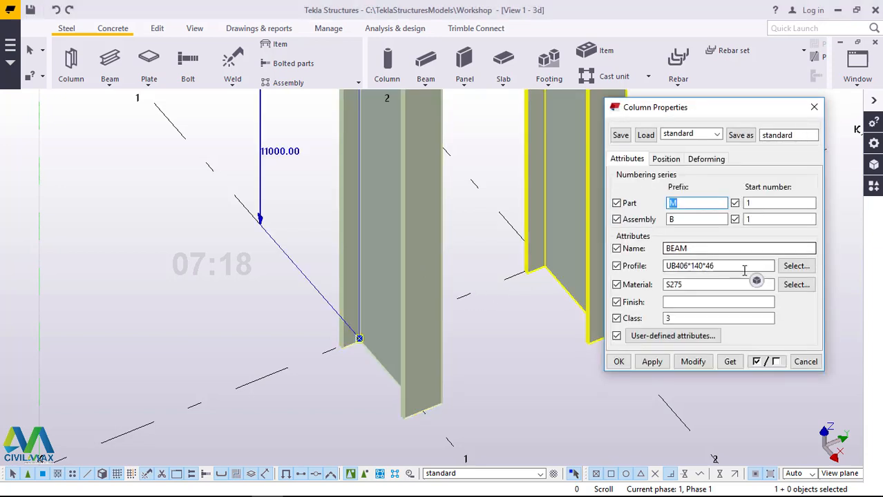
click(678, 164)
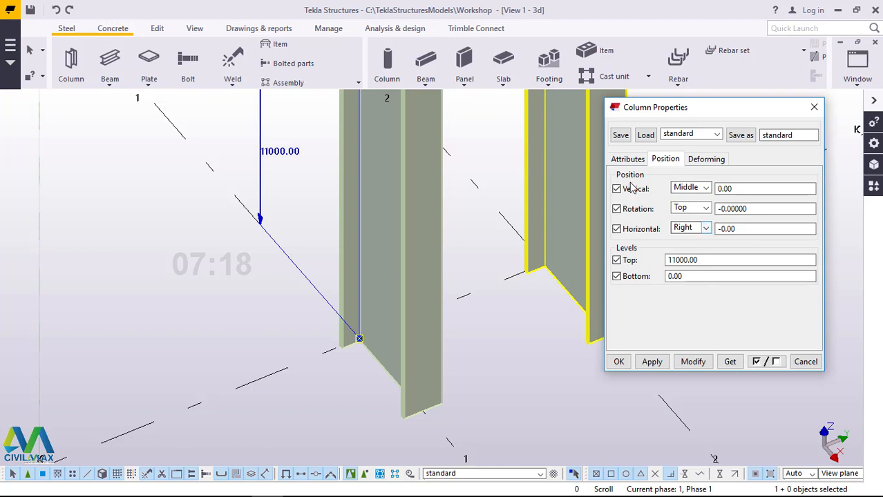
click(705, 234)
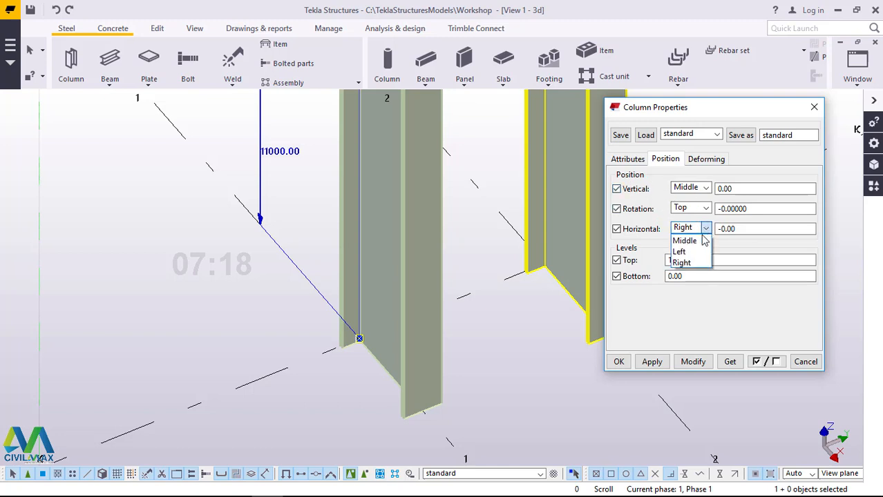
click(691, 239)
click(693, 361)
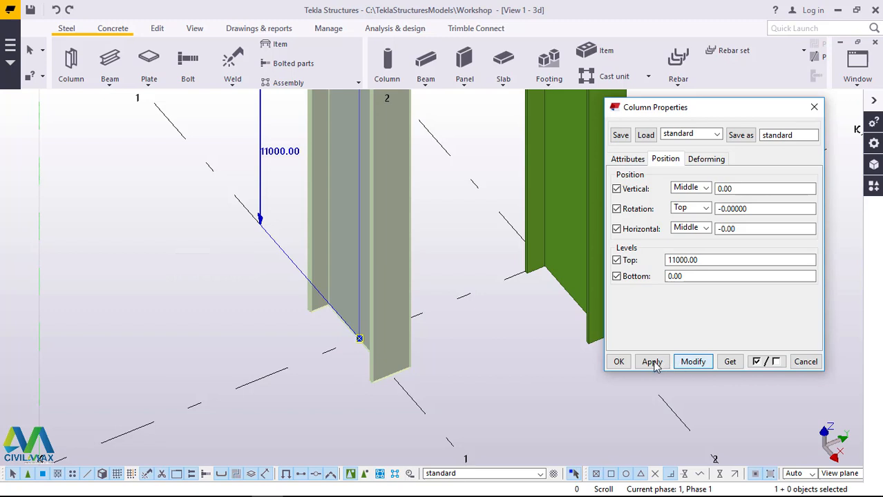
click(620, 361)
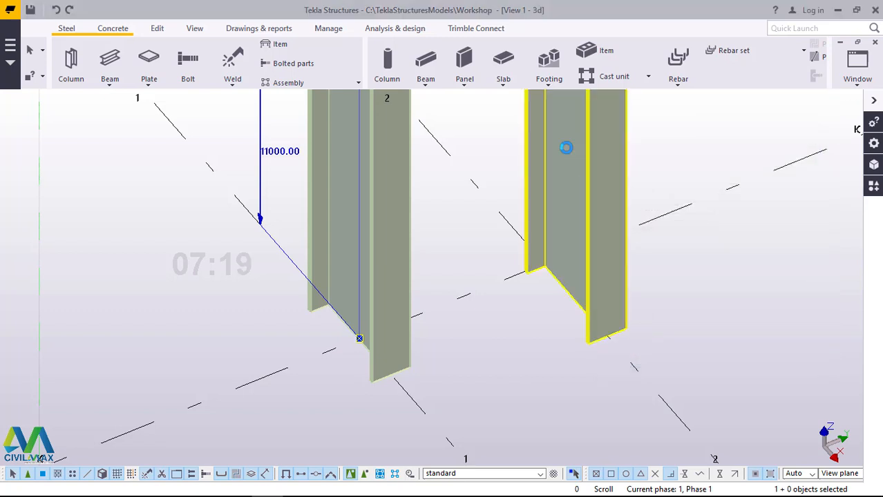
Step: Set the horizontal position of the vertical member on grid line 2 to Middle and modify it
double_click(593, 174)
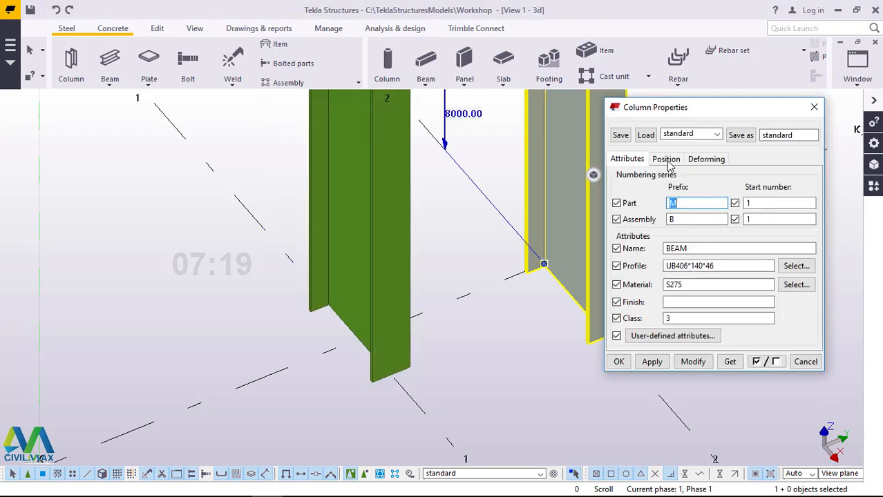
click(666, 160)
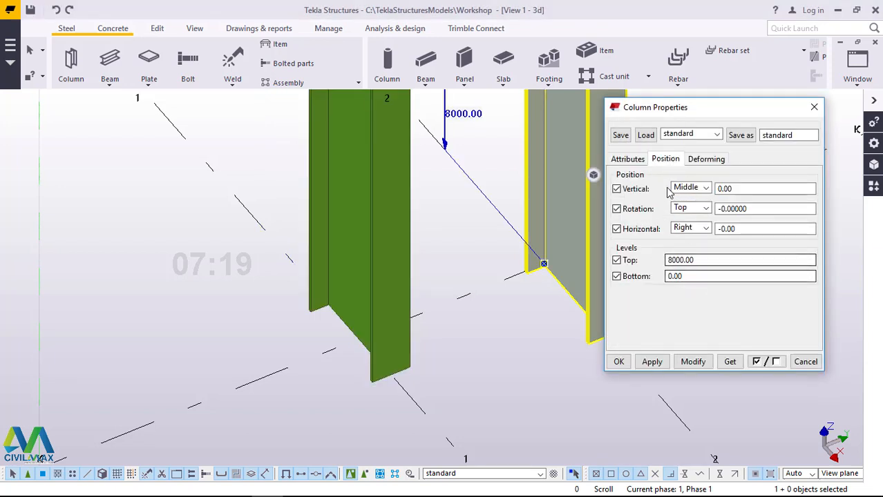
click(706, 229)
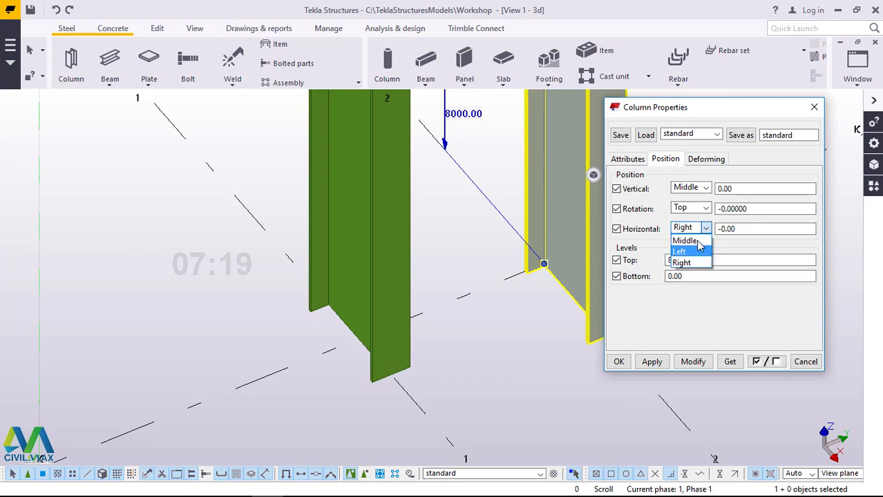
click(688, 239)
click(694, 362)
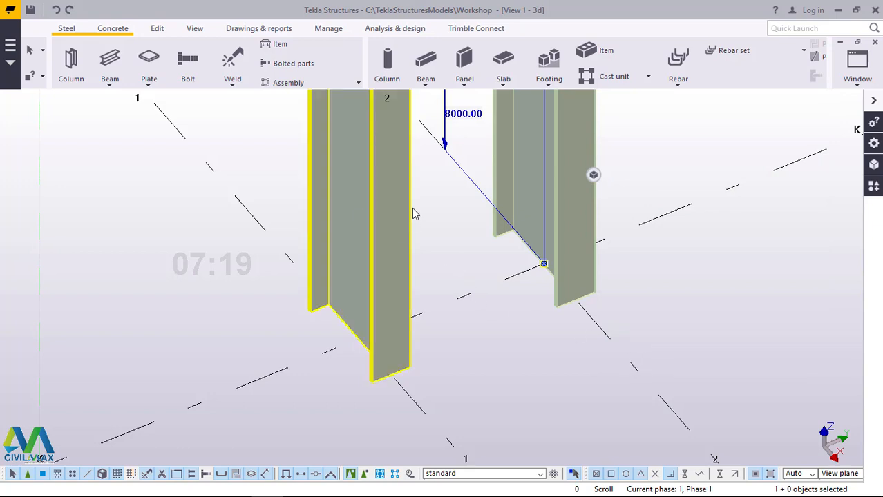
Step: Set the rotation of the vertical member on grid line 1 to Back, apply it, and clear the selection
double_click(380, 190)
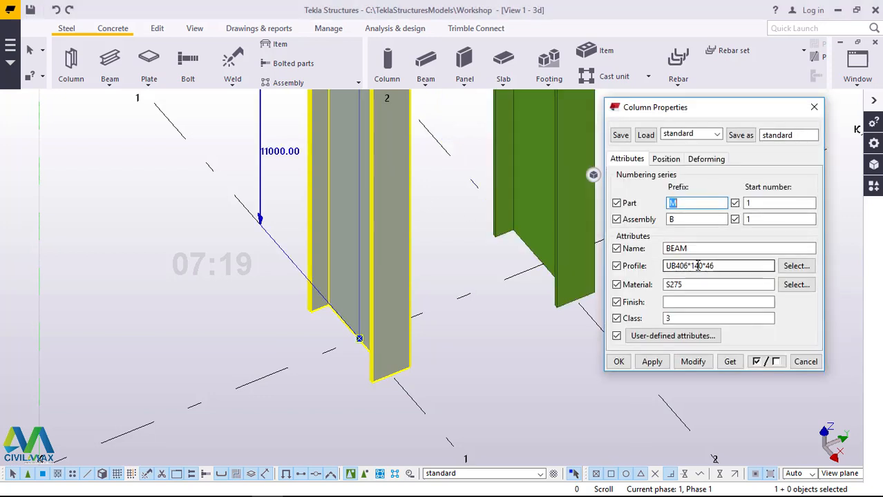
click(665, 159)
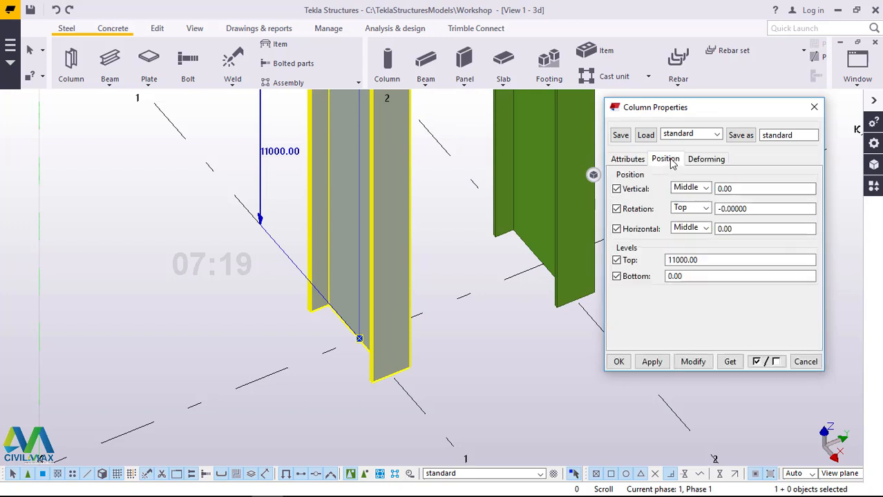
click(702, 211)
click(688, 241)
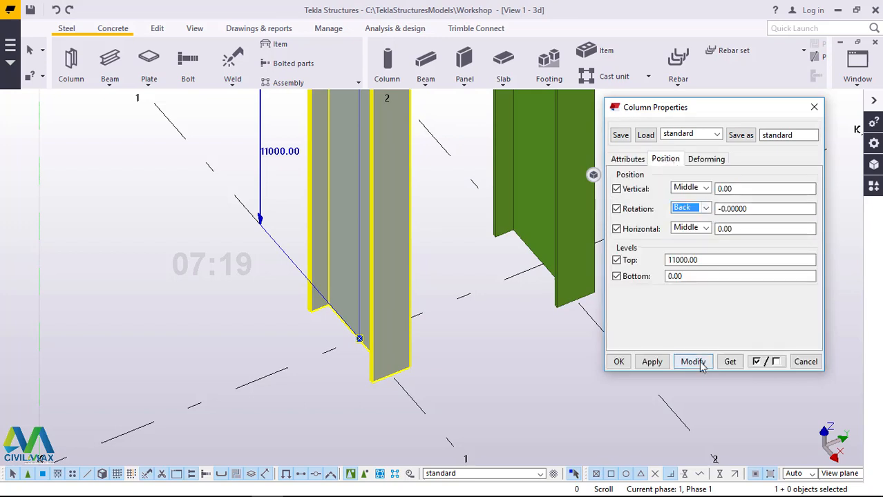
click(693, 362)
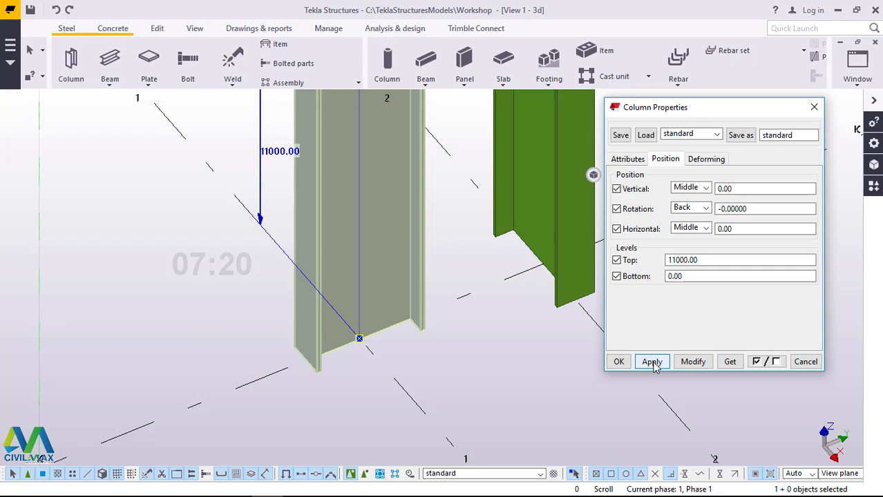
click(618, 362)
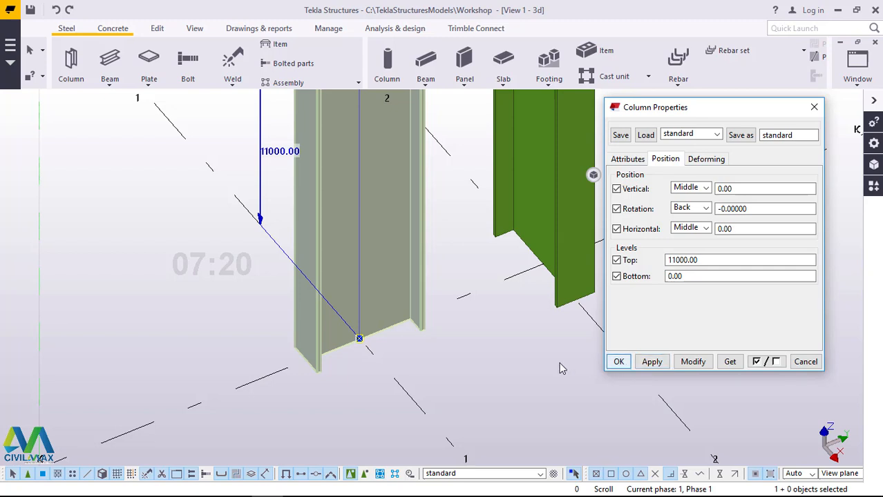
click(560, 364)
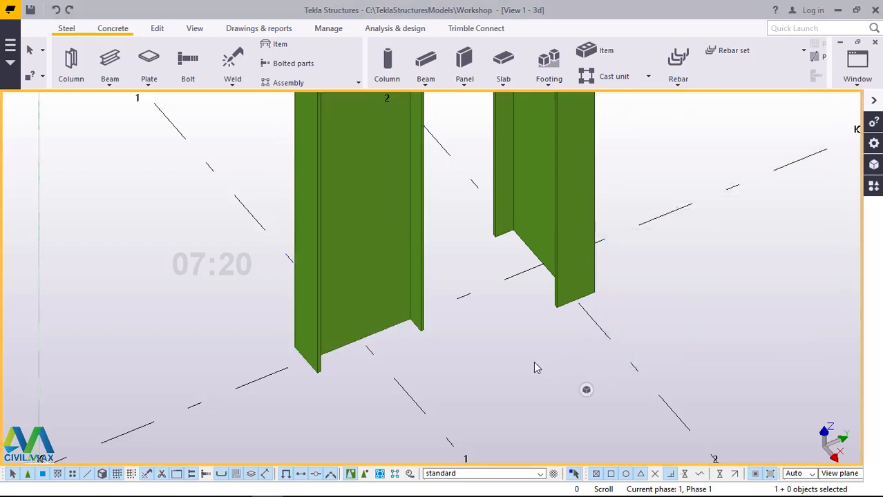
scroll(529, 364, down, 3)
scroll(508, 376, down, 4)
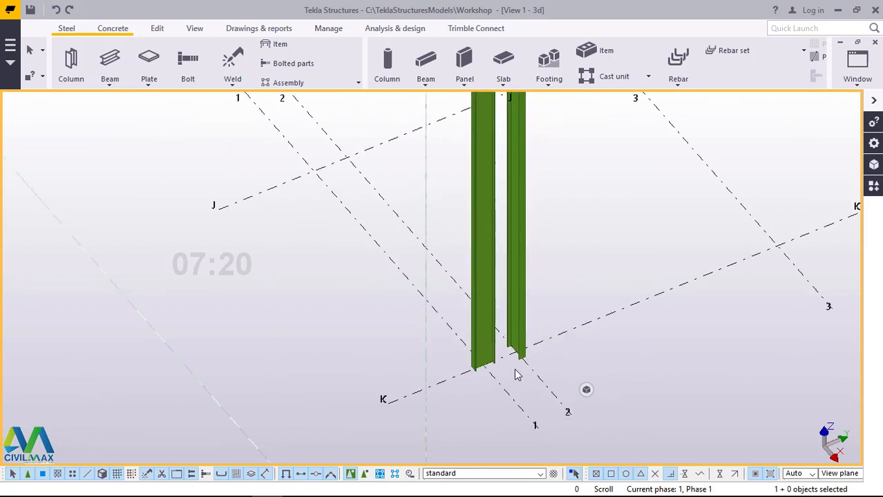
scroll(516, 372, up, 5)
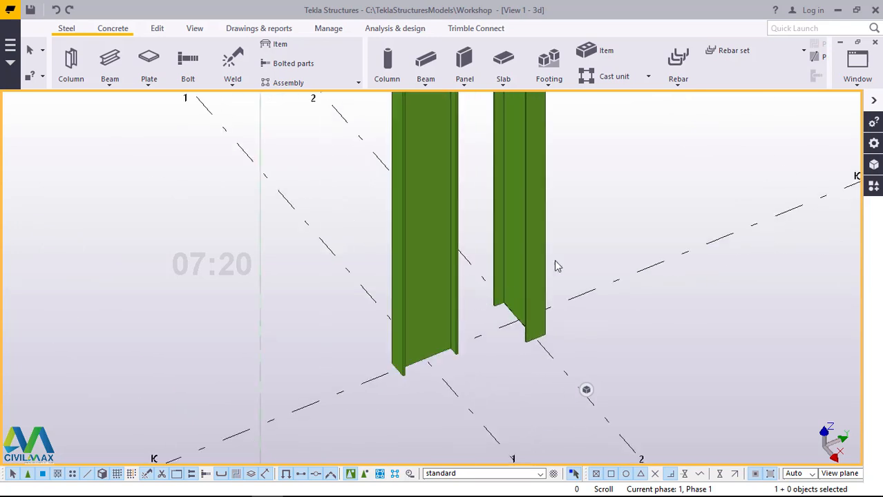
click(423, 268)
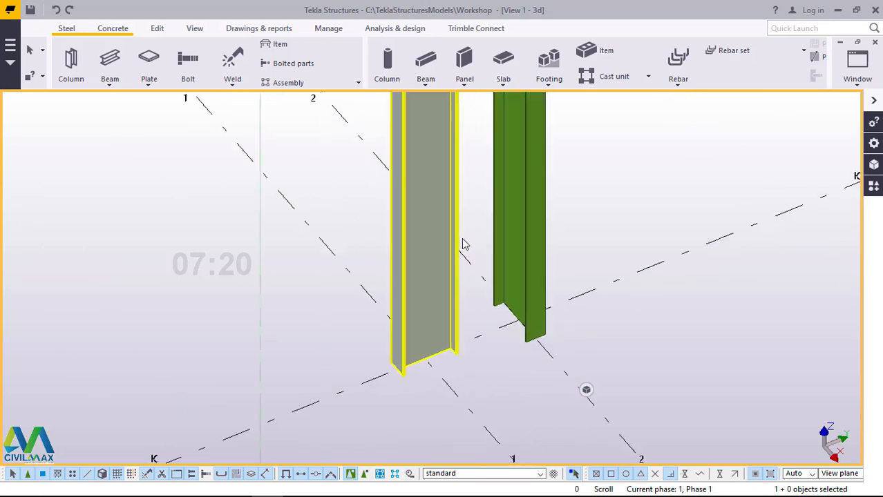
scroll(462, 243, up, 5)
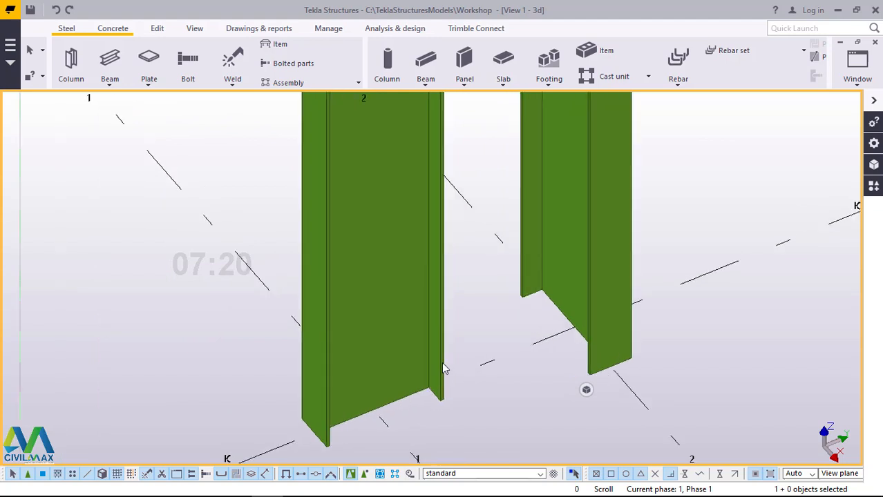
scroll(442, 362, down, 4)
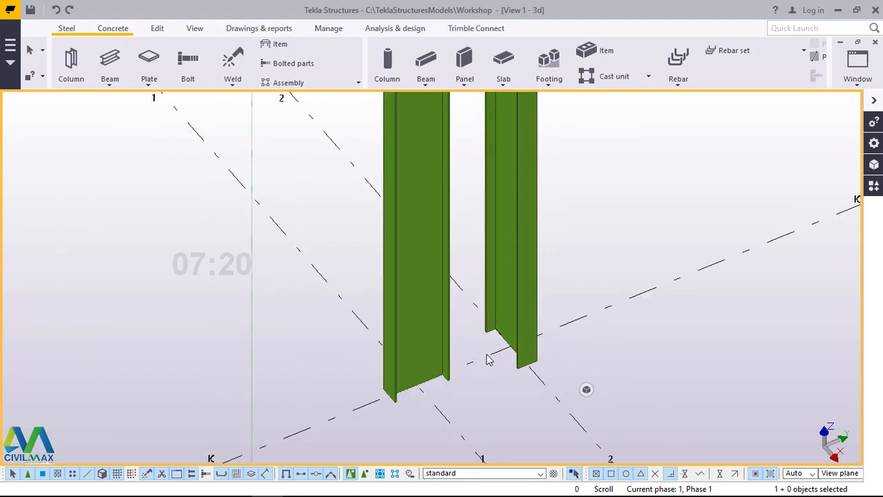
scroll(478, 358, down, 4)
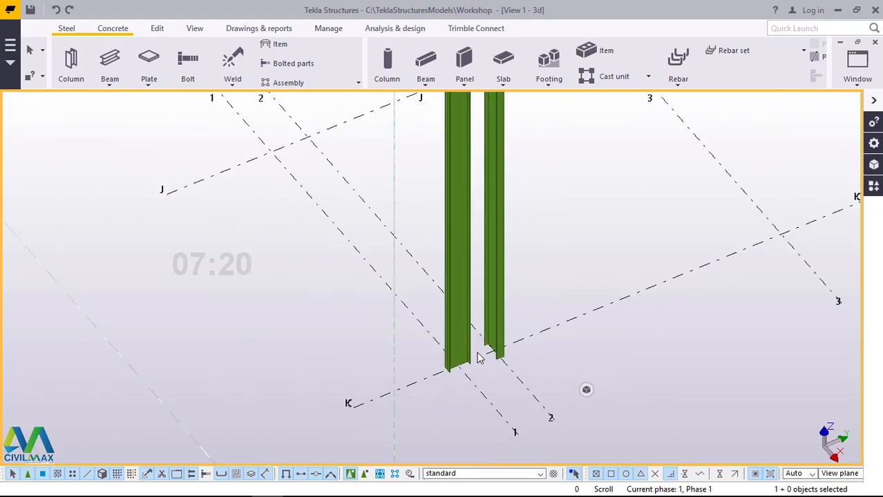
scroll(488, 388, up, 3)
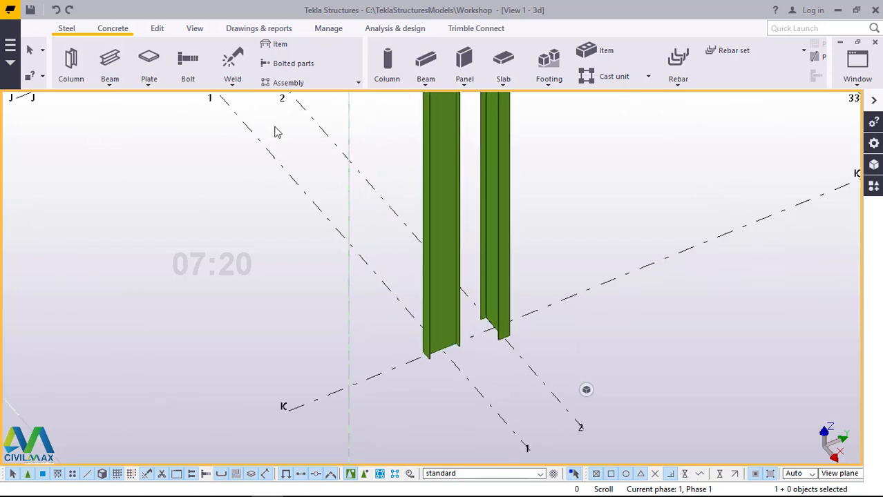
Step: Open the Grid K view and frame the column bases on grid lines 1 and 2 at the +0 level
click(857, 81)
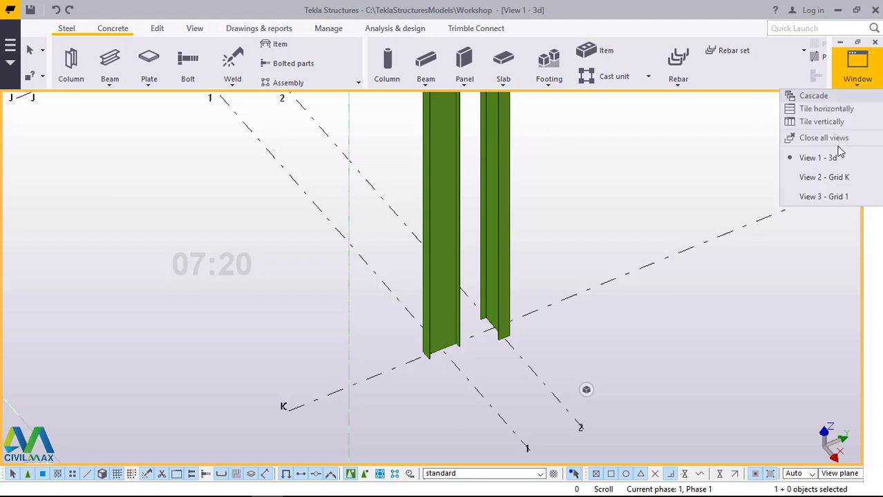
click(828, 179)
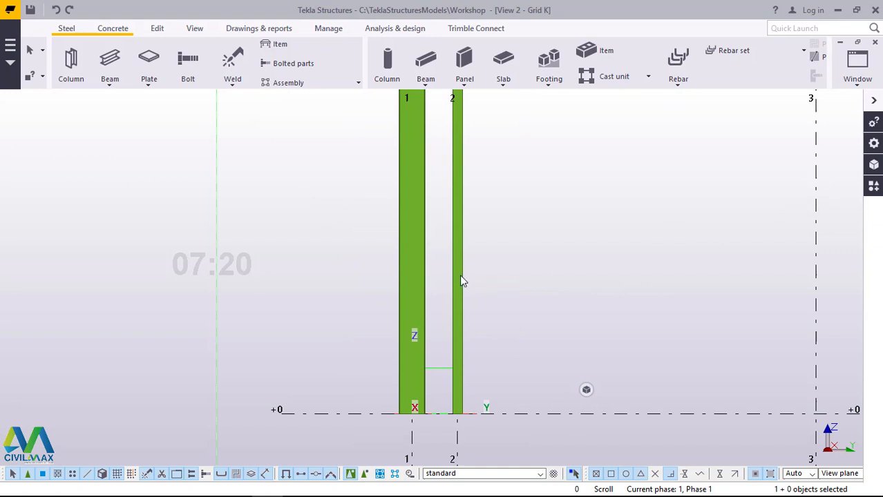
scroll(442, 410, down, 2)
scroll(471, 395, up, 2)
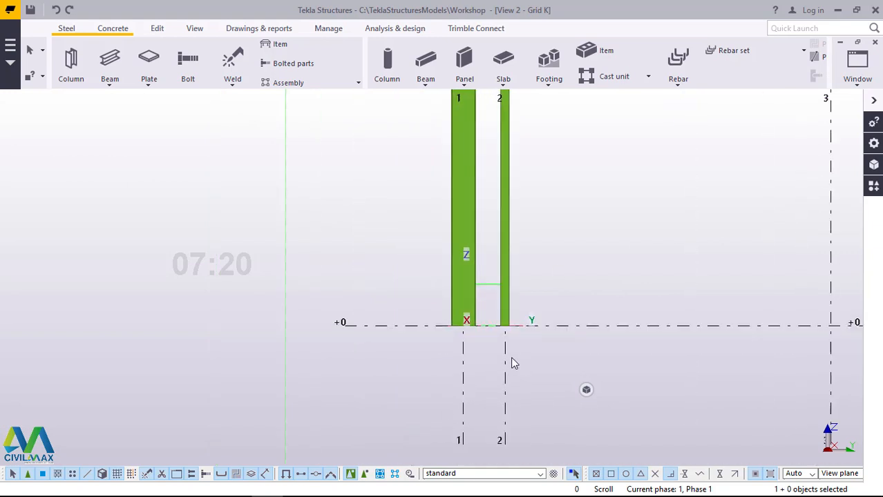
scroll(513, 363, up, 4)
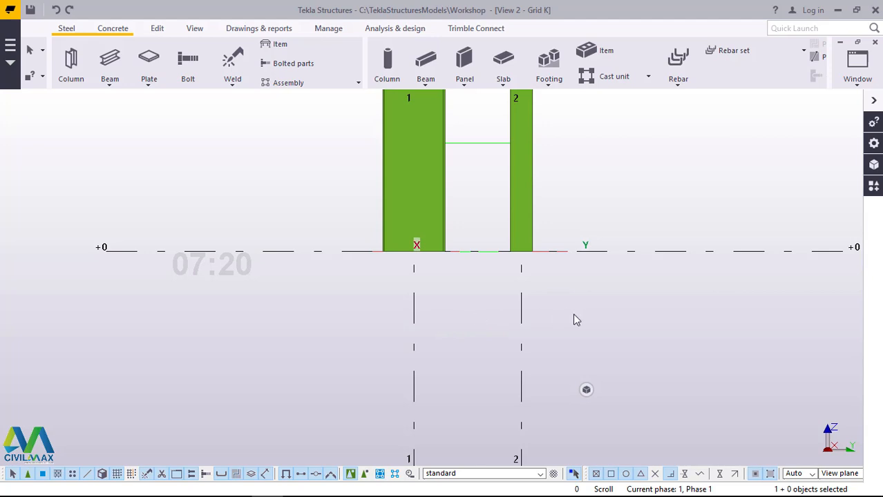
Step: Create one divided line point midway between grid lines 1 and 2 at the +0 level on Grid K
click(157, 29)
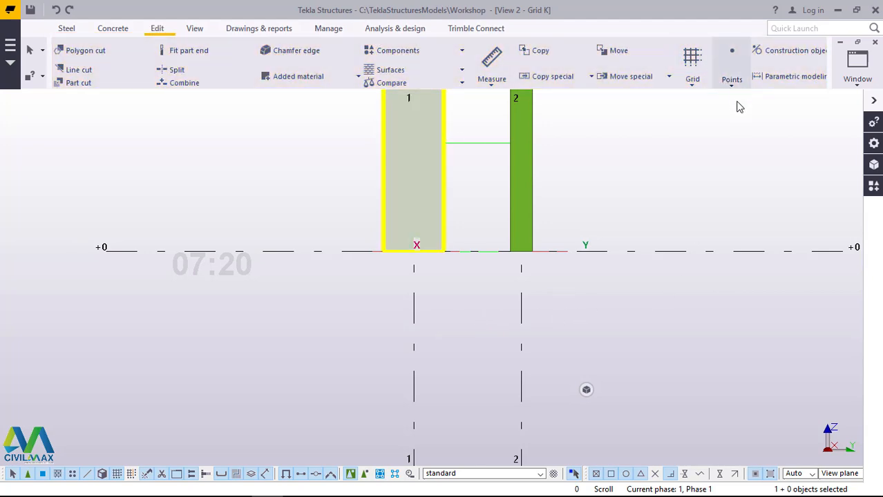
click(733, 90)
click(733, 85)
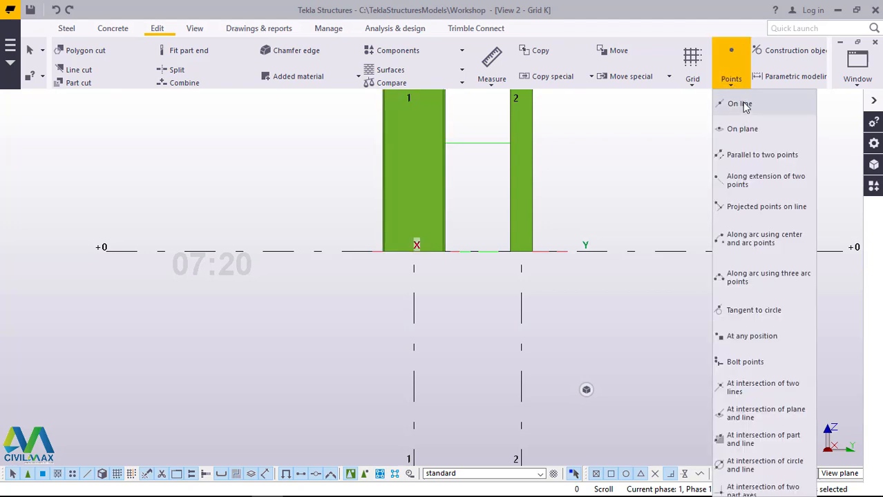
click(743, 102)
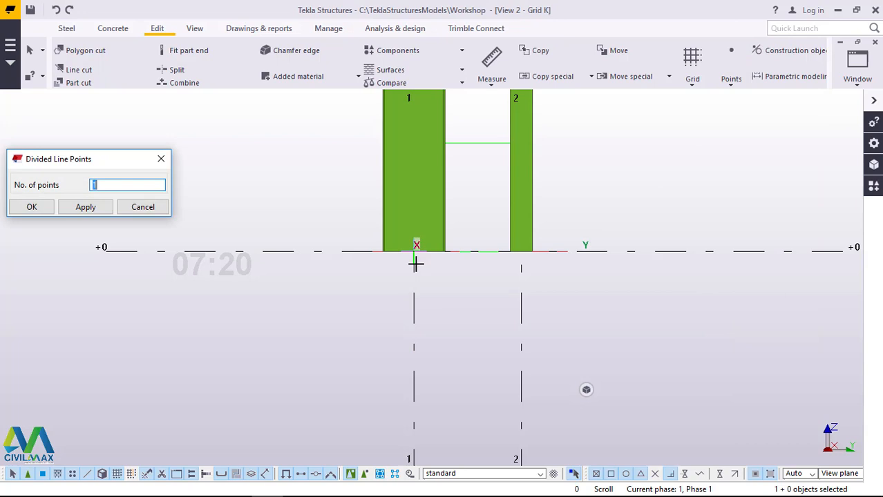
click(413, 253)
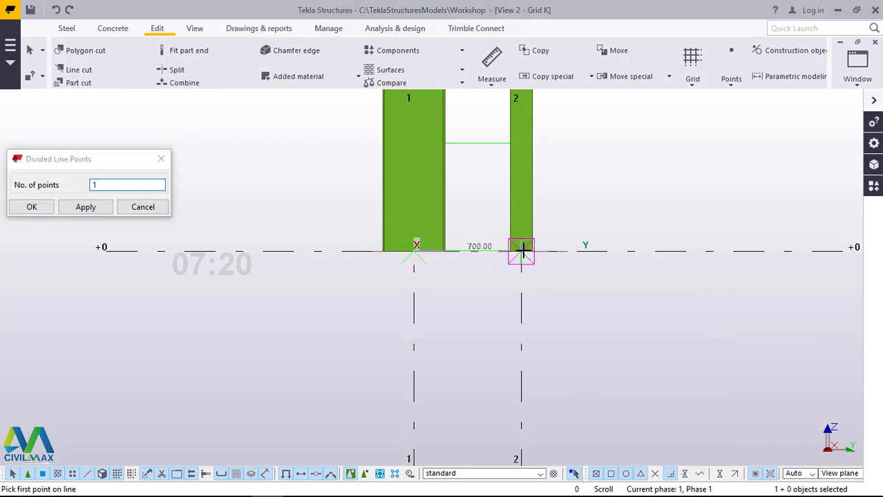
right_click(617, 158)
click(36, 206)
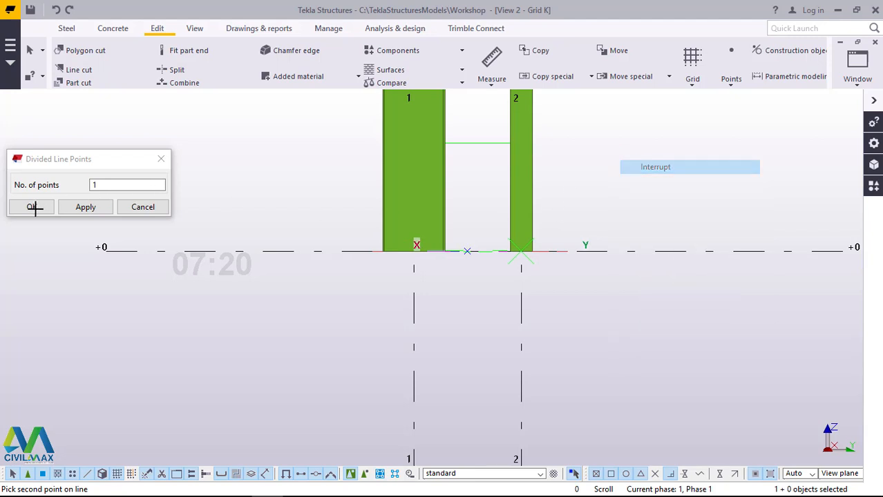
click(35, 208)
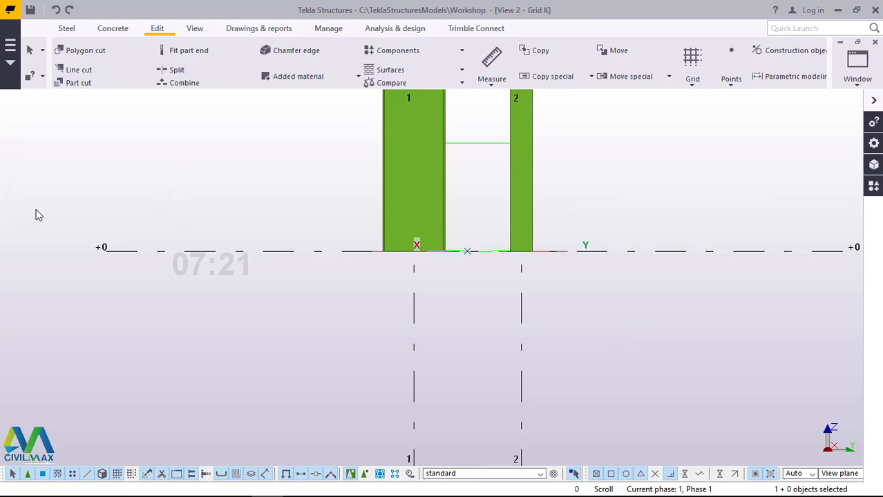
Step: Place a concrete pad footing at the midpoint between the two column bases and end the command
click(112, 29)
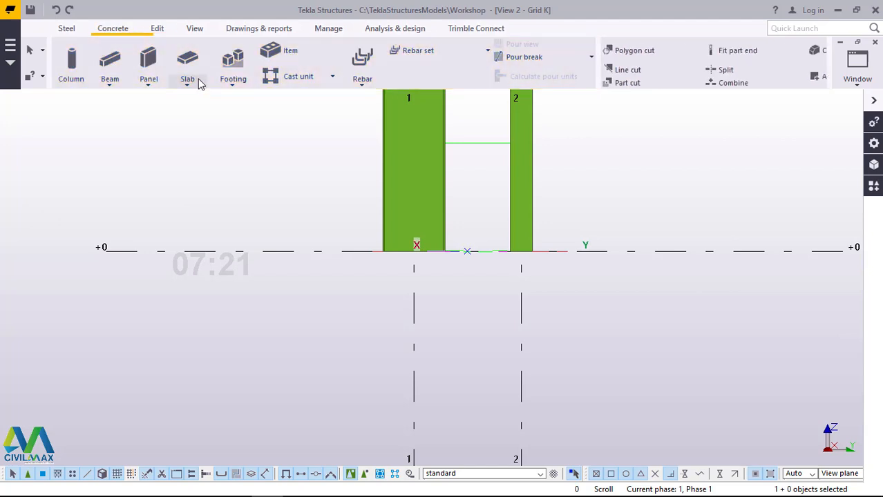
click(233, 87)
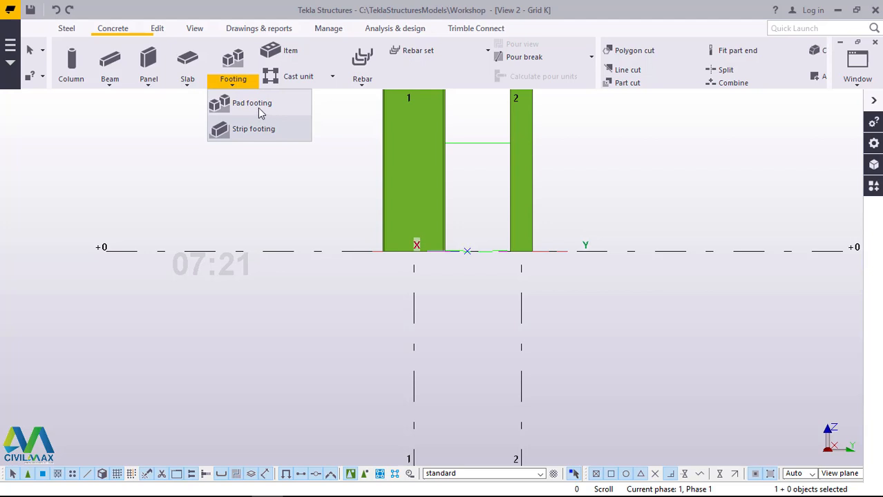
click(252, 105)
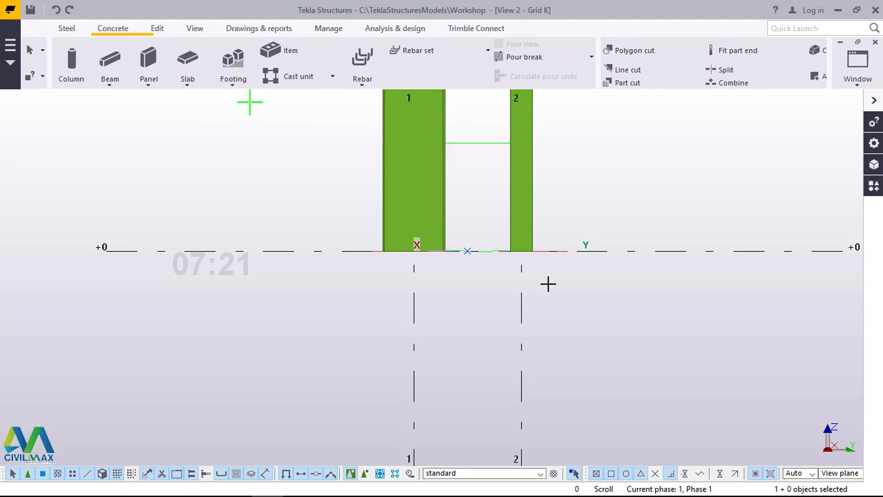
click(467, 252)
right_click(622, 165)
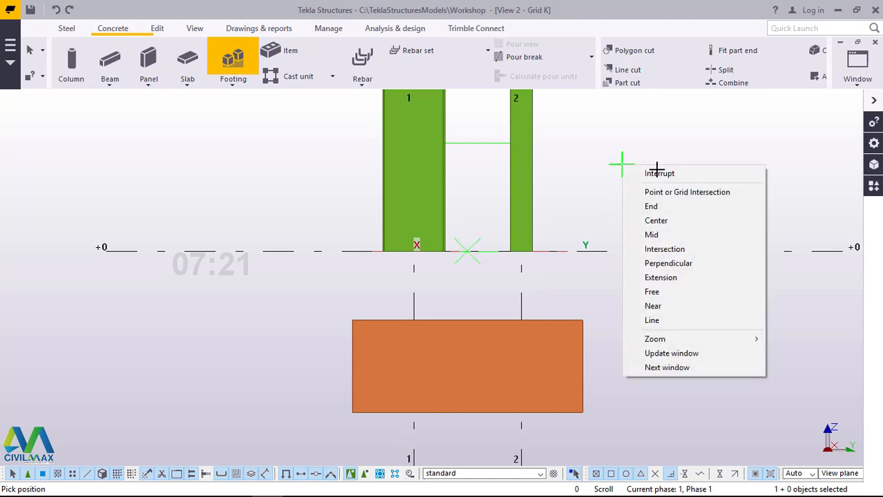
click(646, 172)
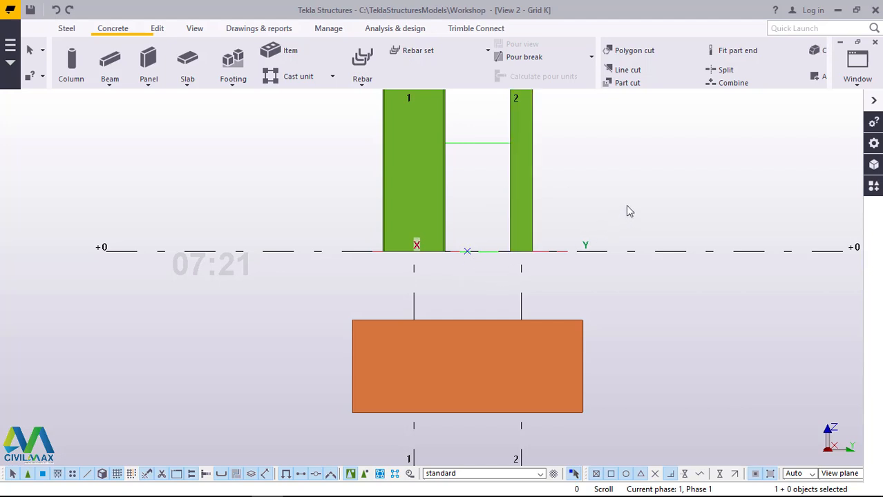
Step: Open the 3D view and frame the pad footing with the two column bases
click(858, 87)
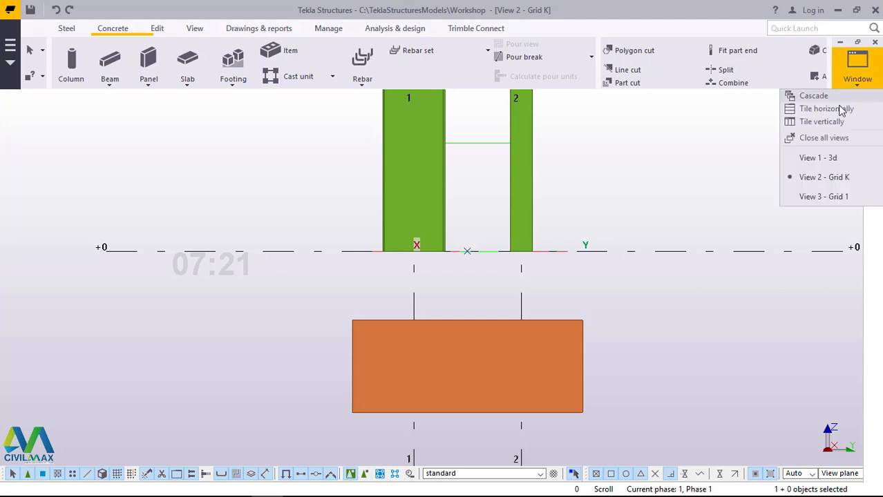
click(820, 160)
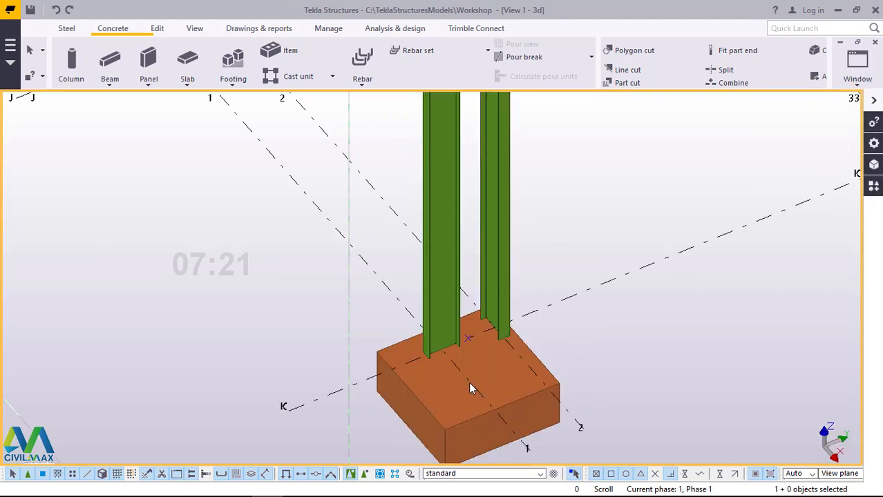
scroll(466, 373, up, 6)
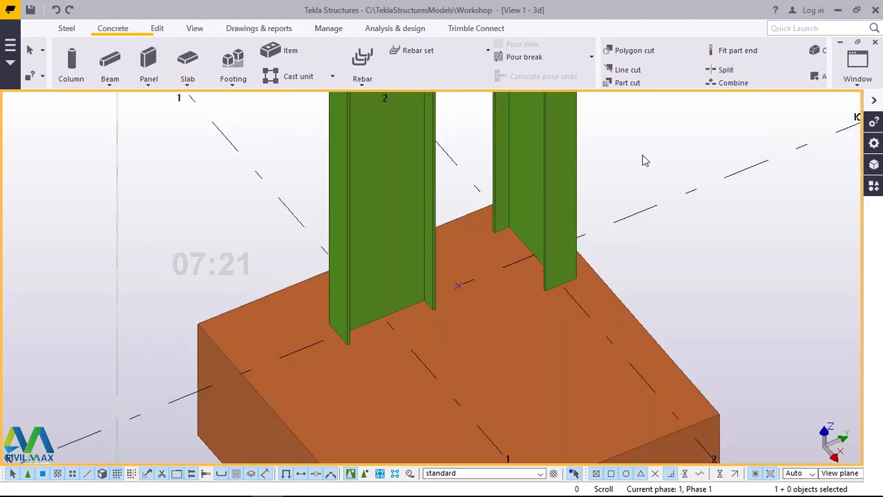
click(68, 30)
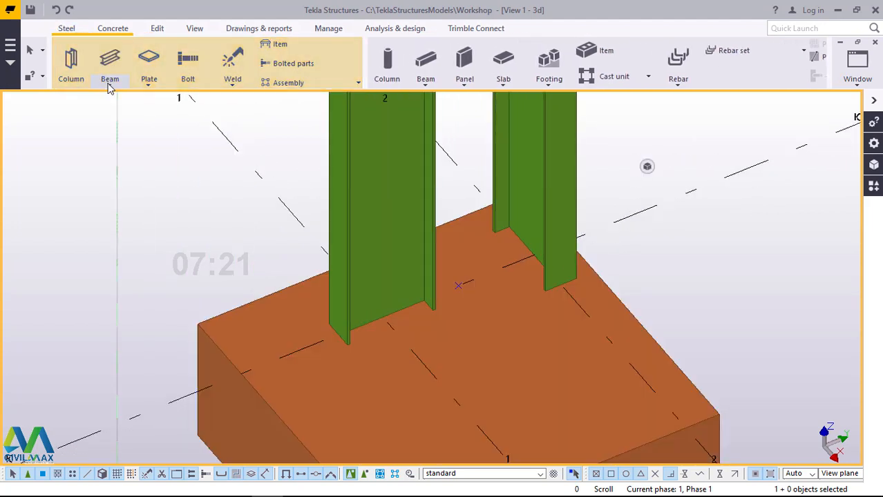
click(415, 188)
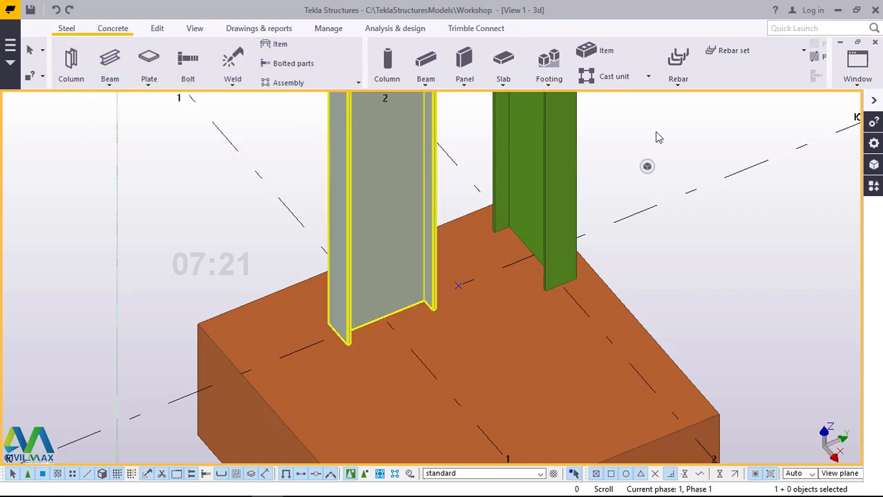
click(545, 174)
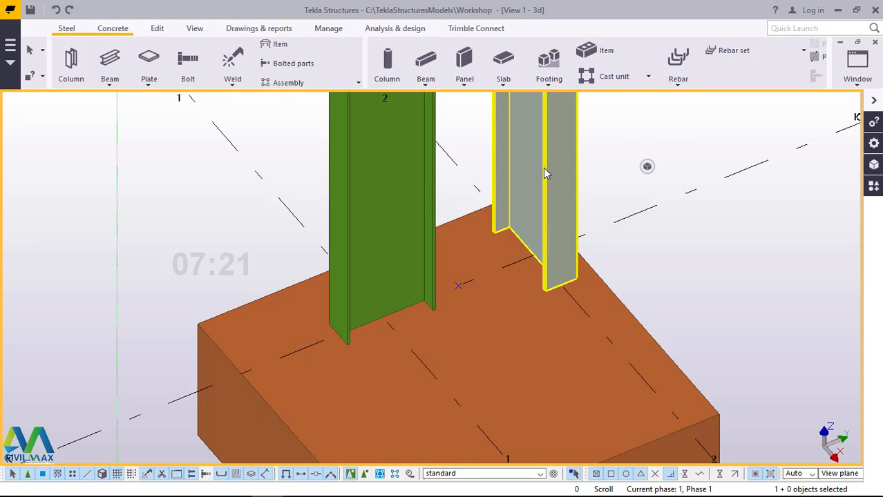
click(175, 113)
click(112, 86)
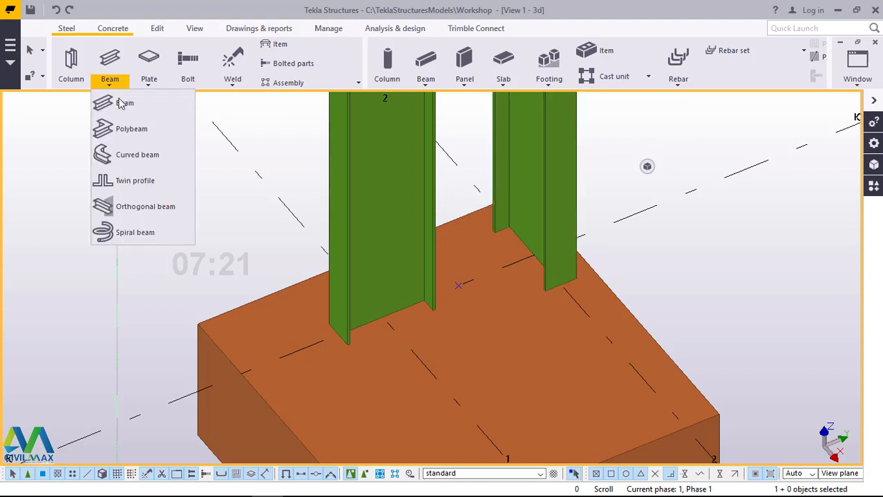
click(122, 103)
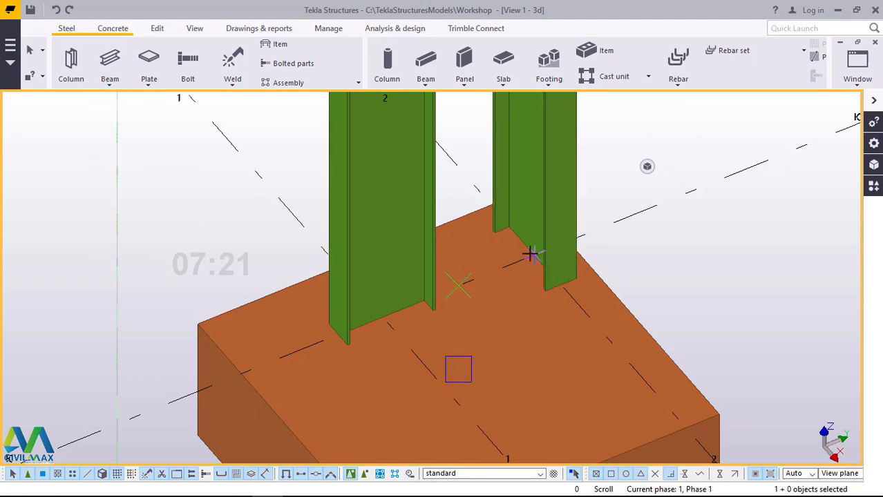
scroll(530, 253, up, 3)
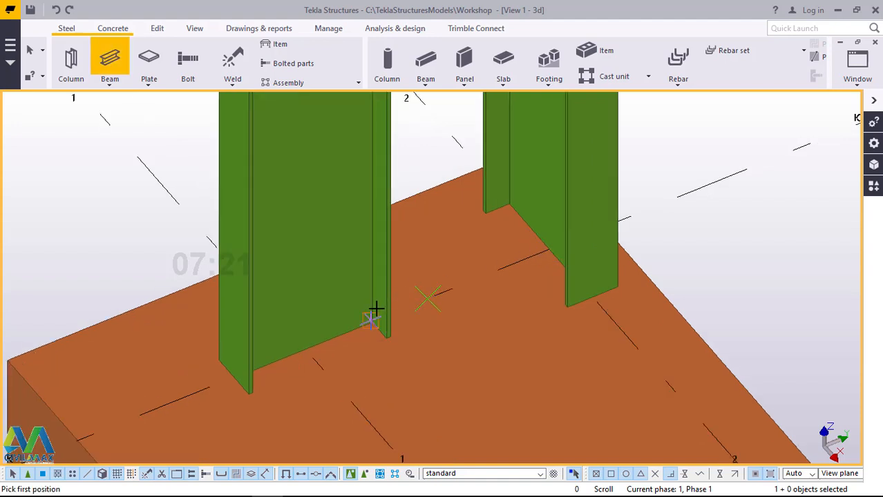
right_click(679, 143)
click(715, 151)
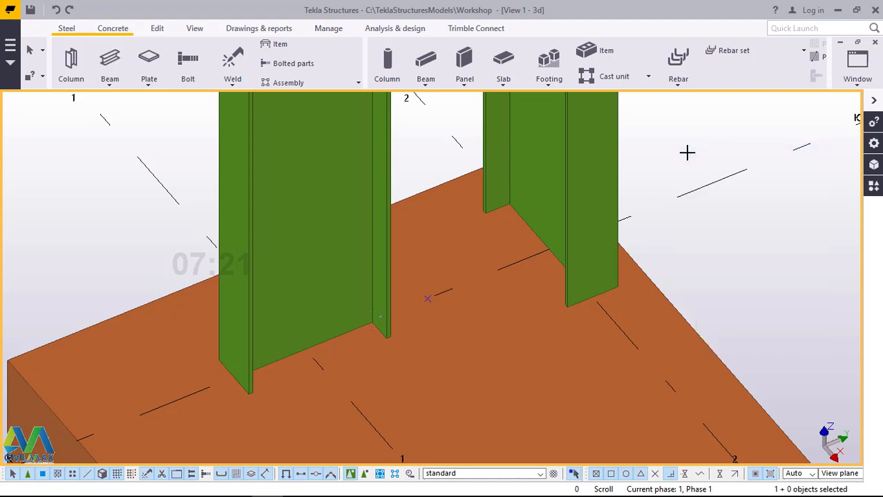
Step: Show the parts transparent and place a steel beam at the +0 level between the facing flanges of the two columns
key(ctrl+2)
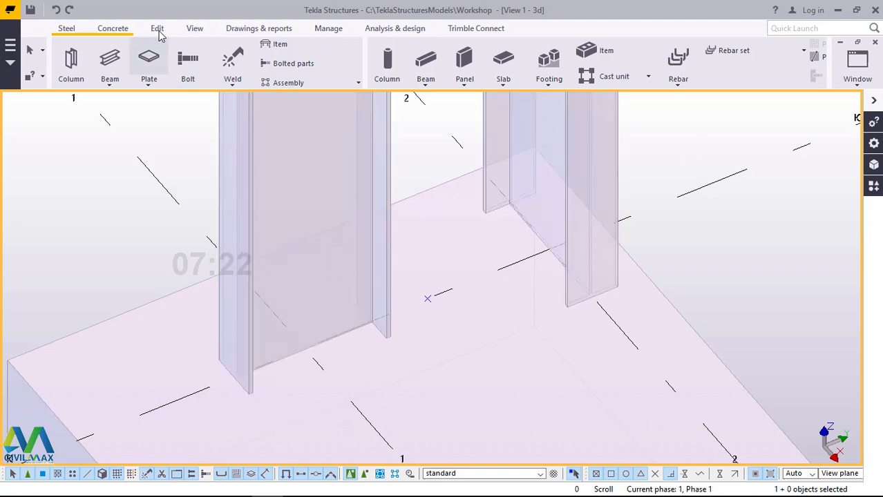
click(108, 86)
click(120, 103)
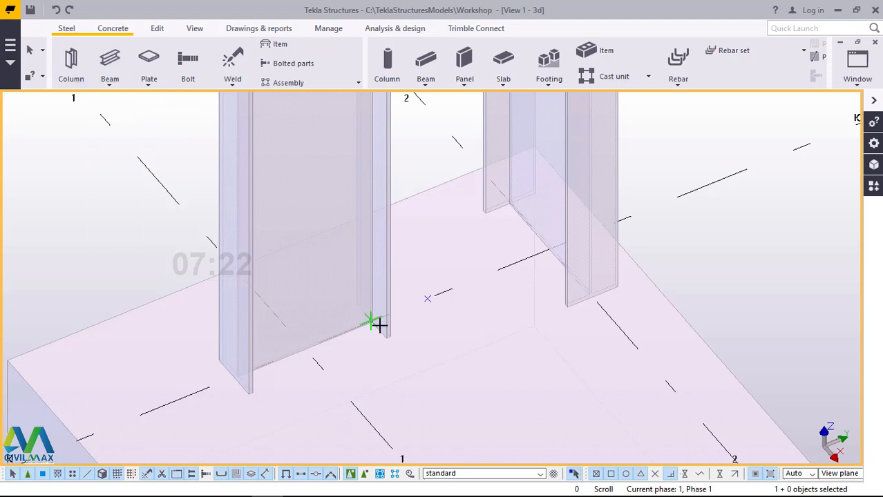
scroll(374, 325, up, 3)
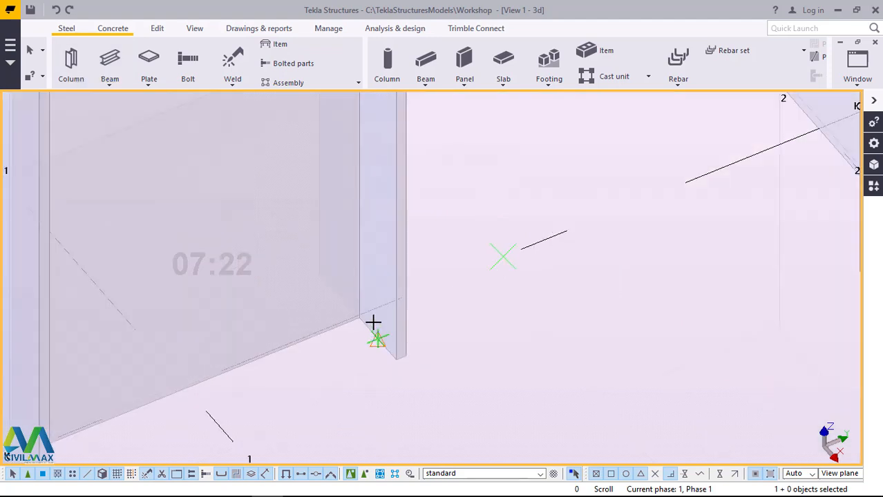
scroll(372, 319, up, 3)
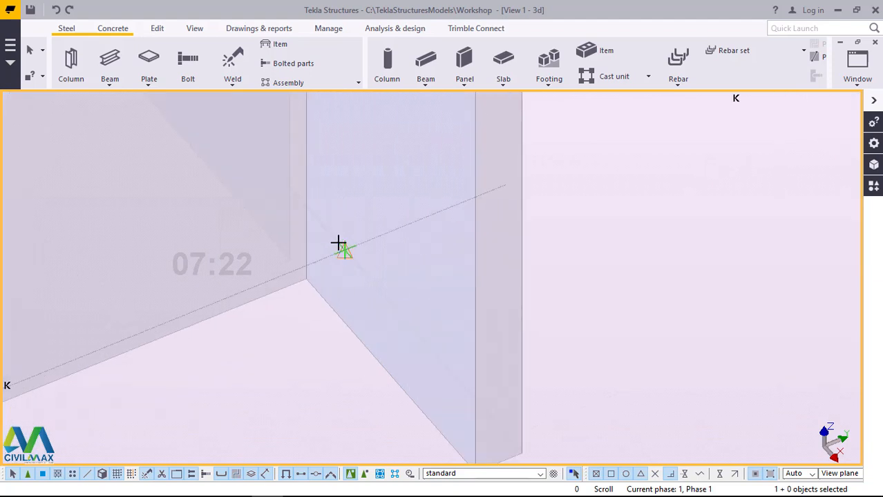
scroll(364, 329, down, 3)
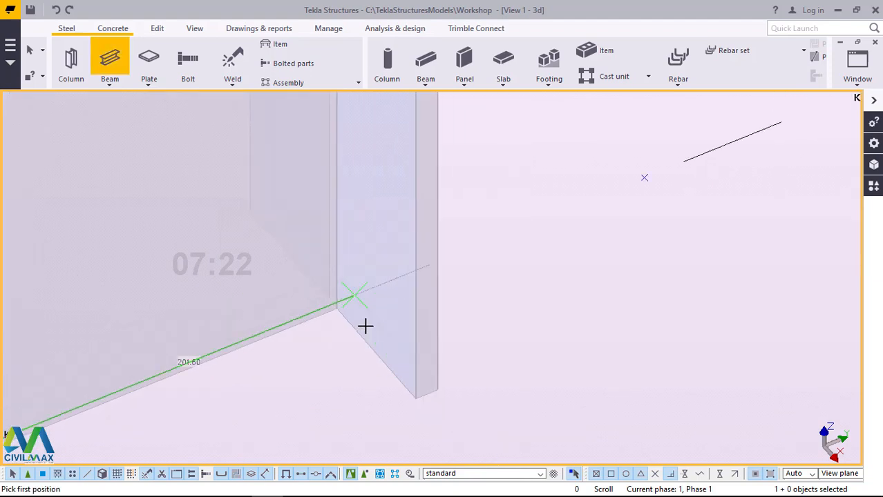
click(365, 326)
scroll(364, 326, down, 4)
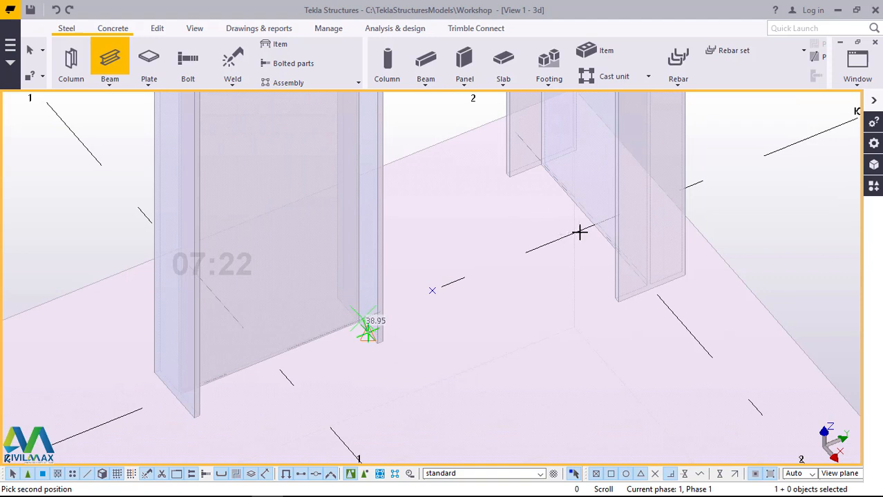
scroll(596, 220, up, 5)
scroll(465, 290, down, 3)
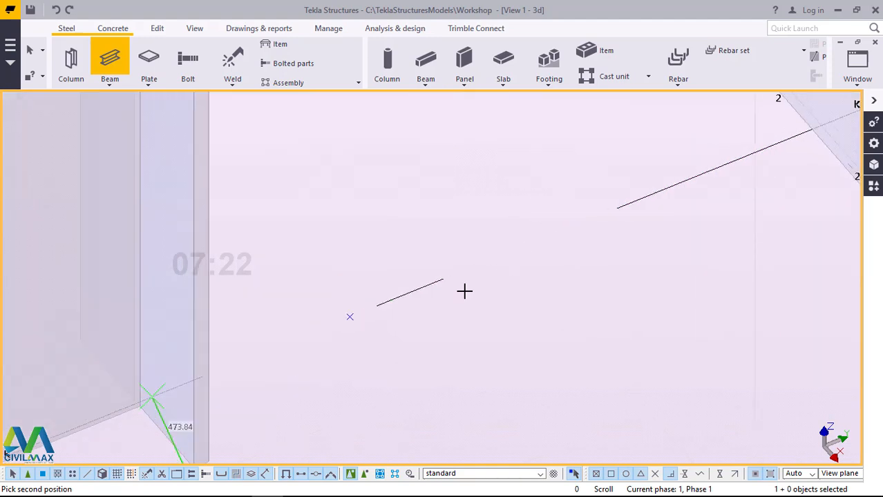
scroll(659, 197, up, 2)
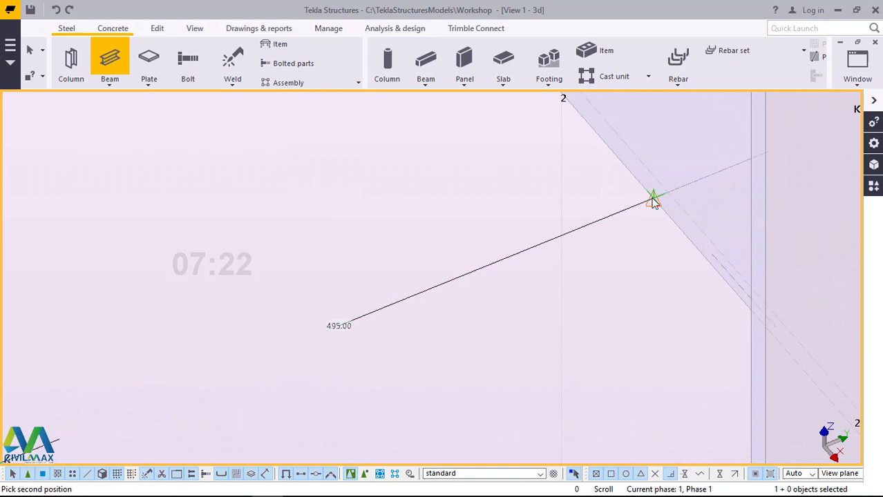
click(653, 200)
right_click(599, 142)
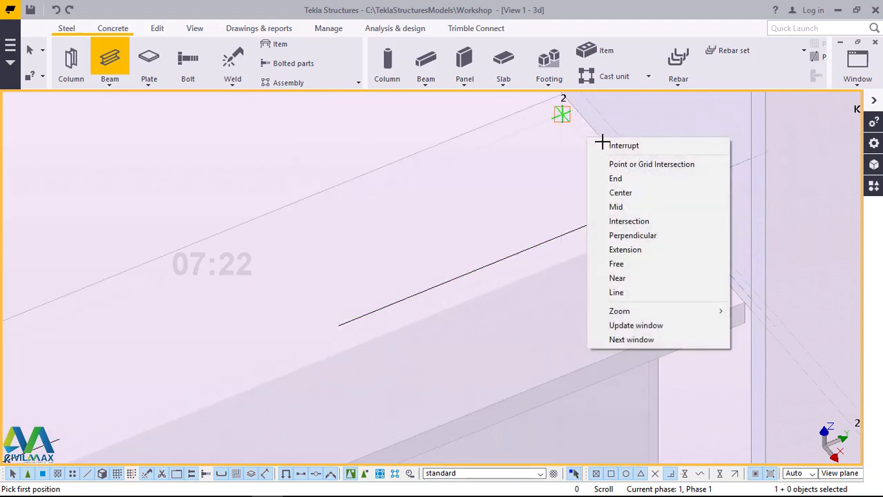
click(608, 146)
scroll(580, 176, down, 6)
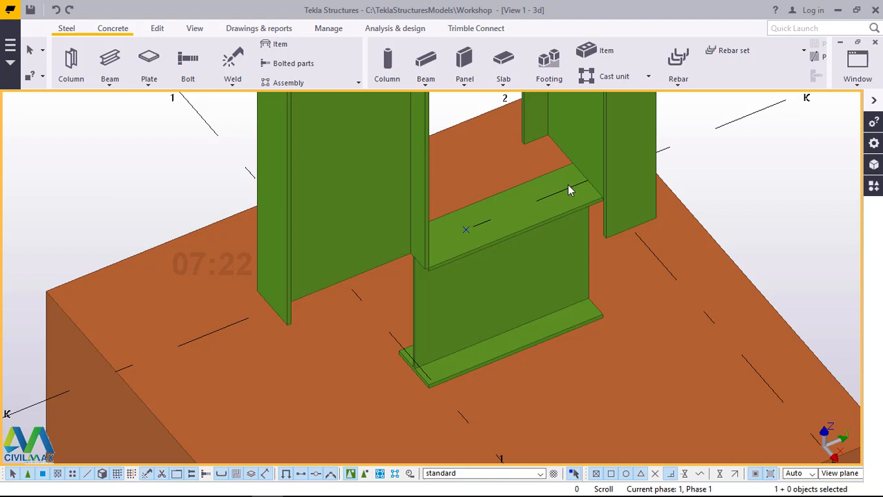
Step: Change the base beam's profile to UB203*102*23 from the UB 203's sections
click(556, 247)
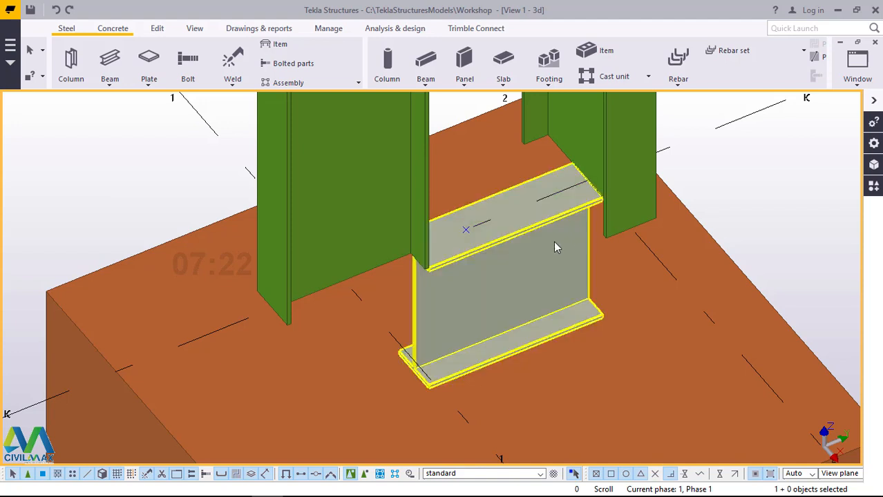
double_click(549, 249)
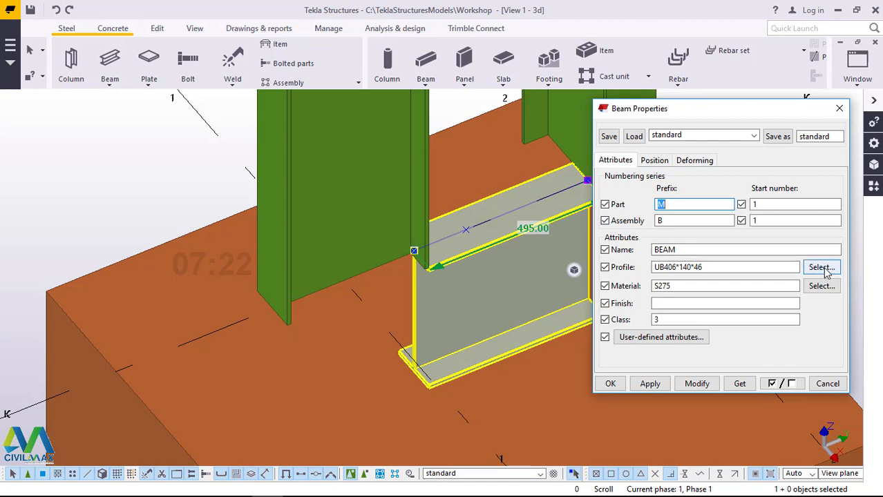
click(823, 268)
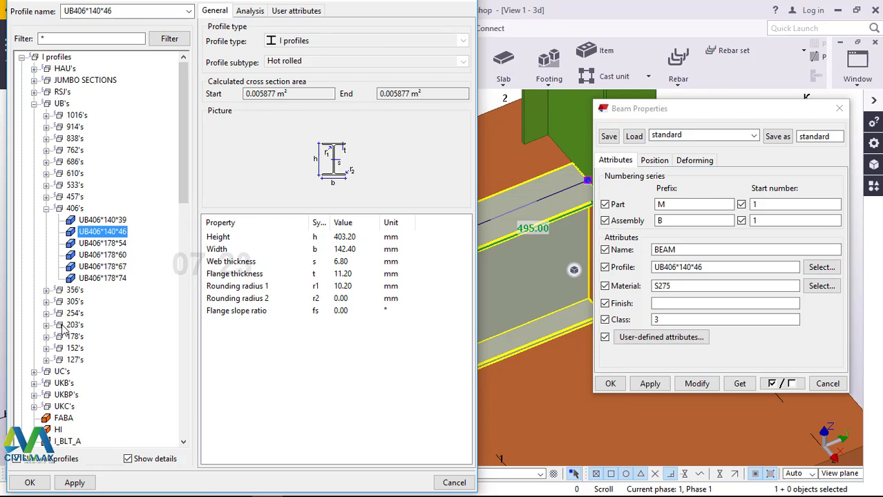
click(46, 326)
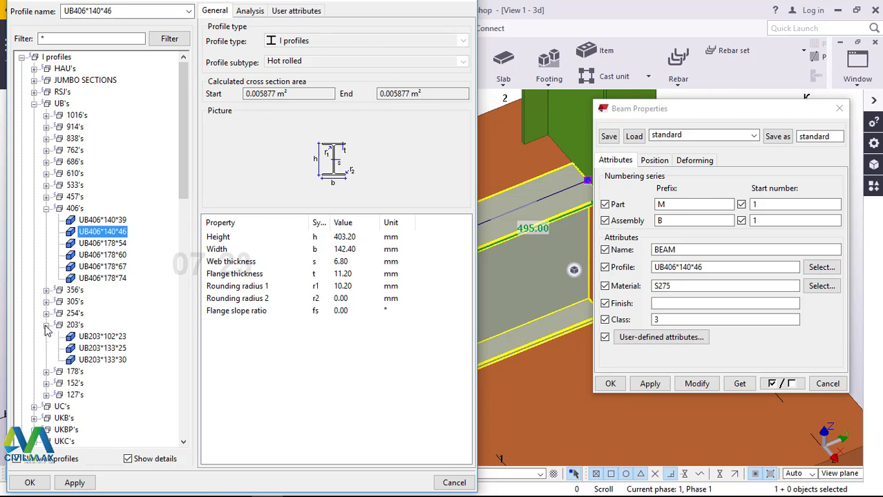
click(110, 337)
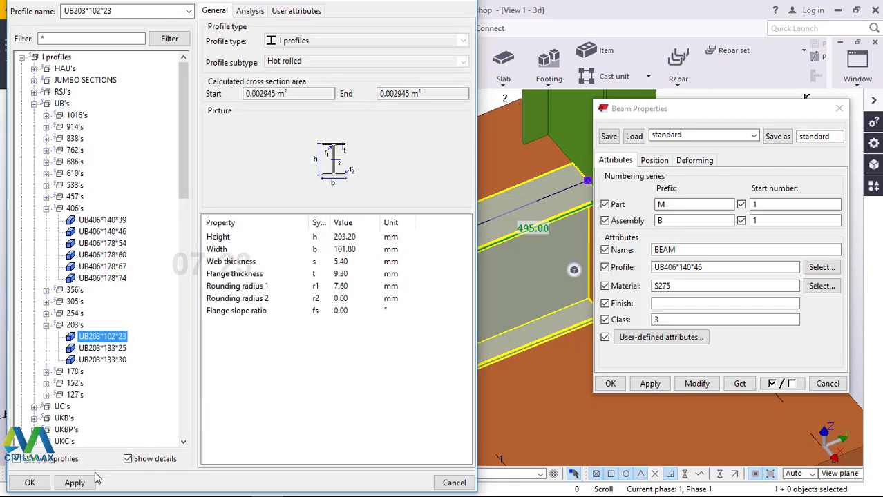
click(61, 483)
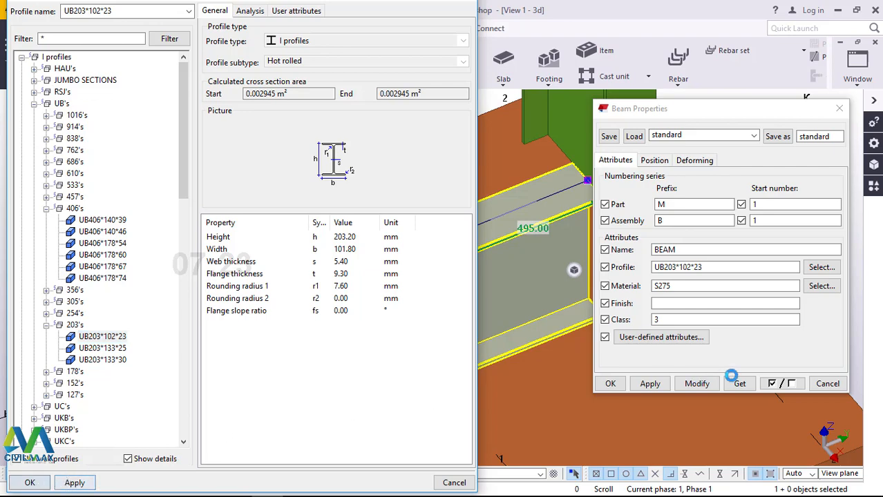
click(716, 384)
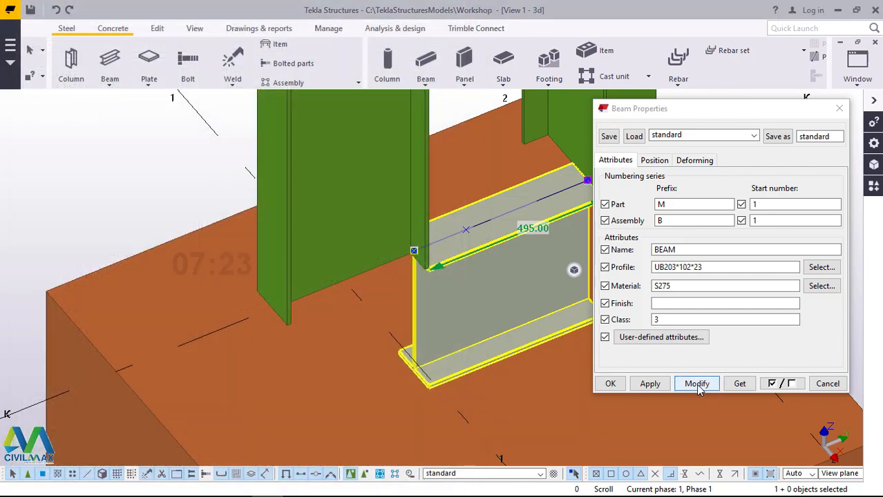
click(697, 384)
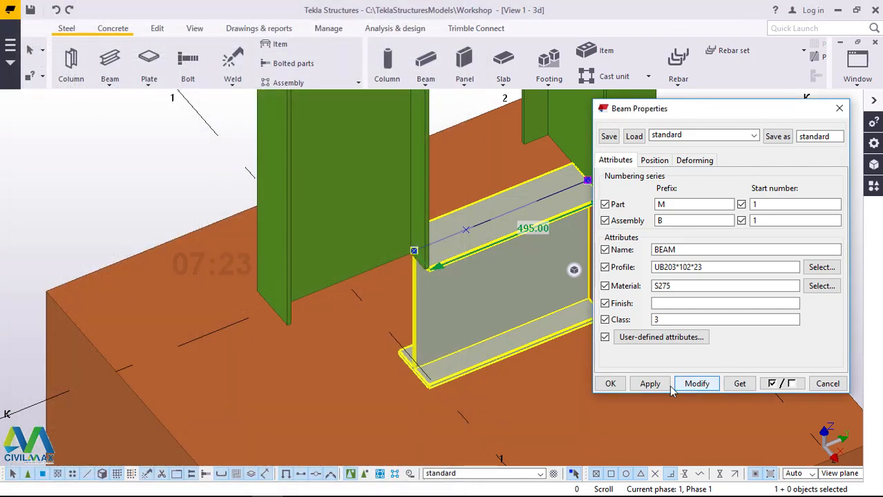
click(610, 384)
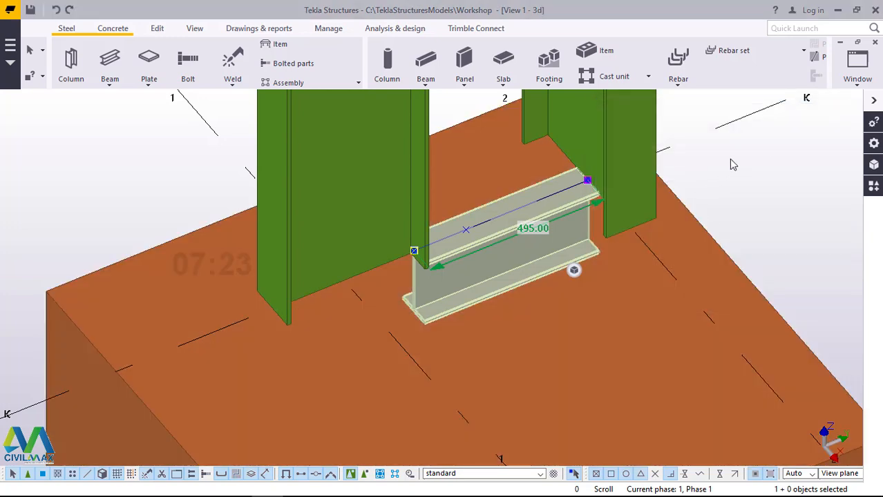
click(729, 158)
Step: Set the base beam's depth position to Front
scroll(552, 225, up, 2)
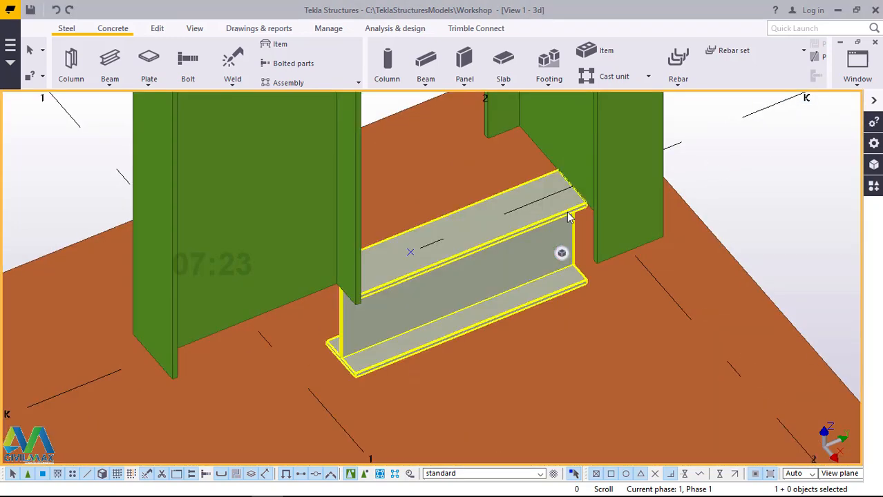
double_click(517, 244)
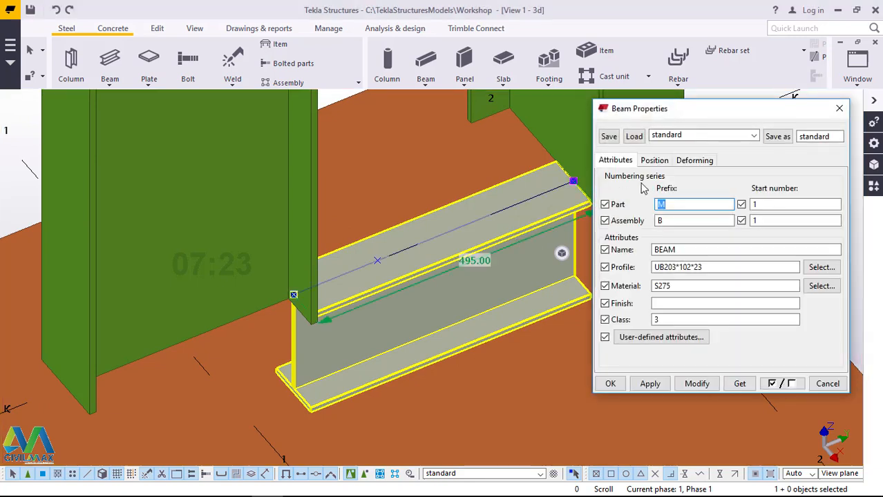
click(654, 160)
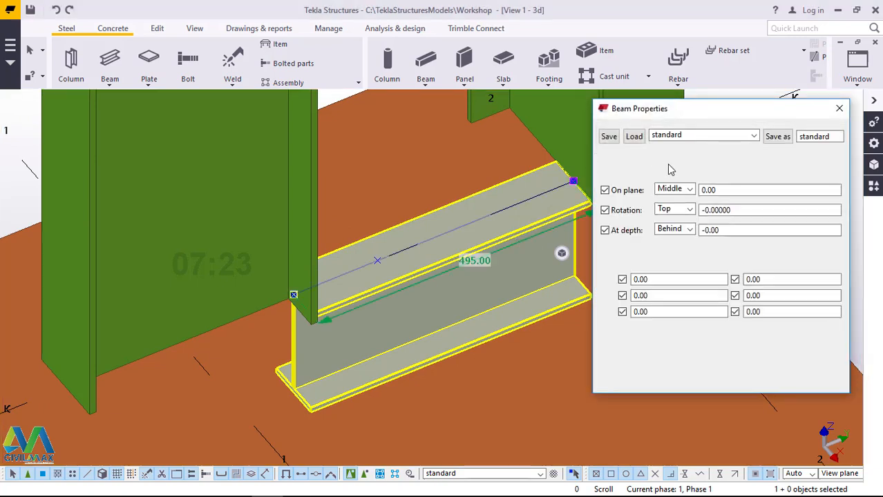
click(692, 232)
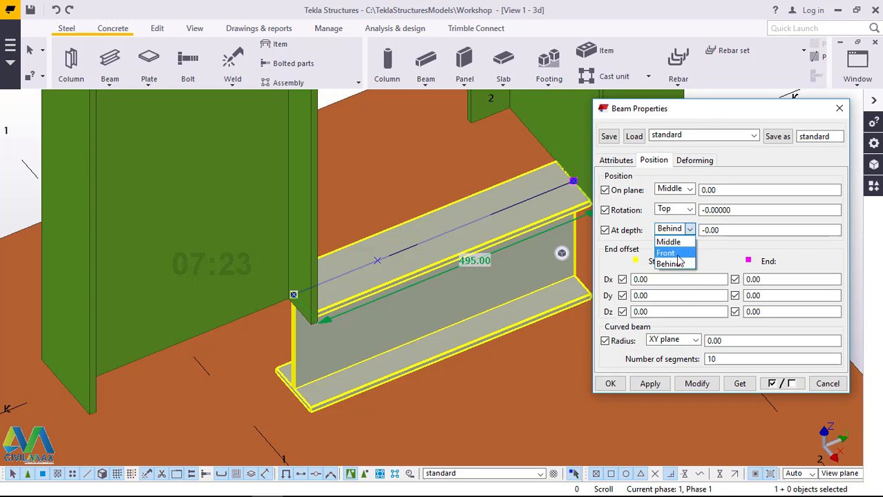
click(674, 253)
click(698, 385)
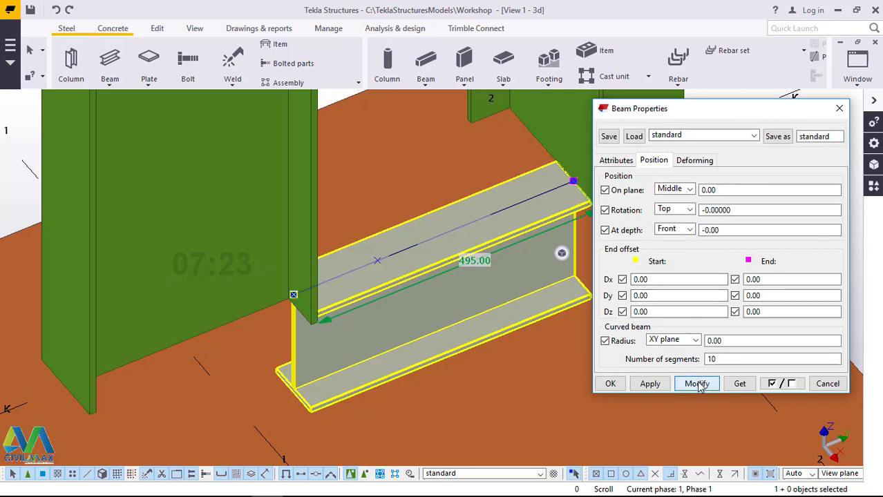
click(609, 384)
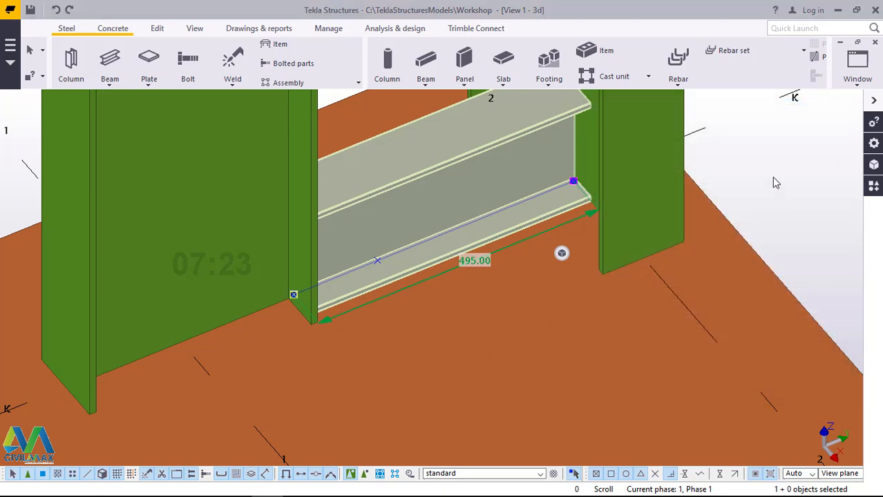
click(773, 178)
Step: In the Grid K view, place a concrete column at the midpoint between grid lines 1 and 2 on the +0 level and end the command
scroll(401, 235, down, 3)
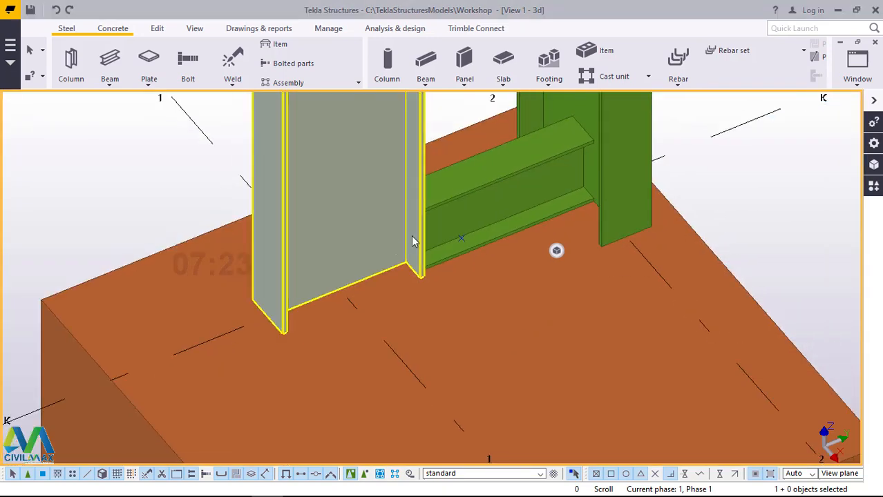
scroll(411, 242, down, 3)
scroll(462, 214, up, 5)
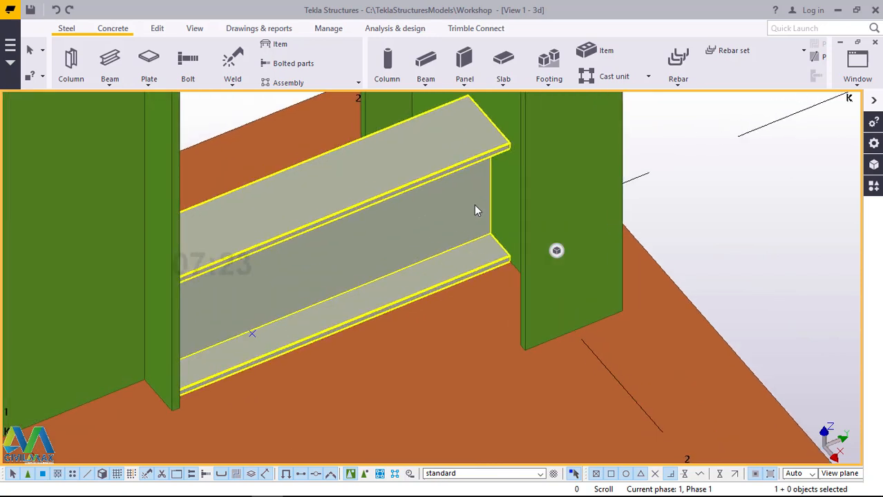
scroll(473, 204, down, 5)
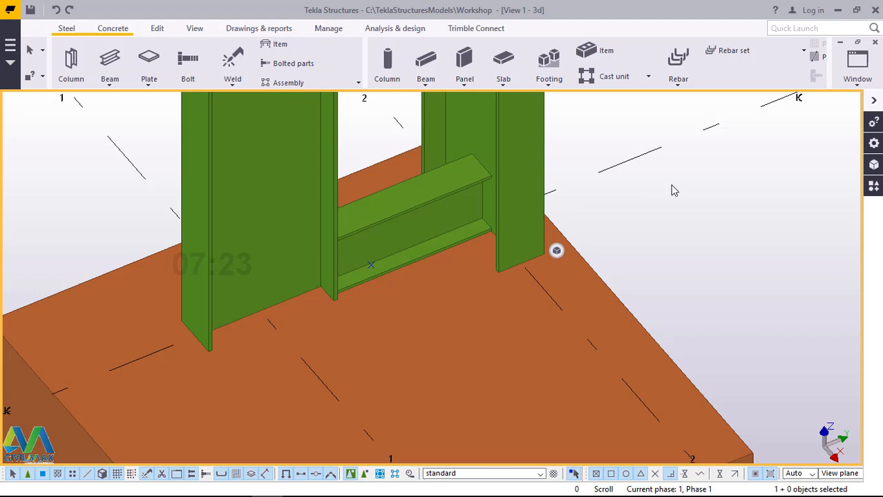
click(857, 77)
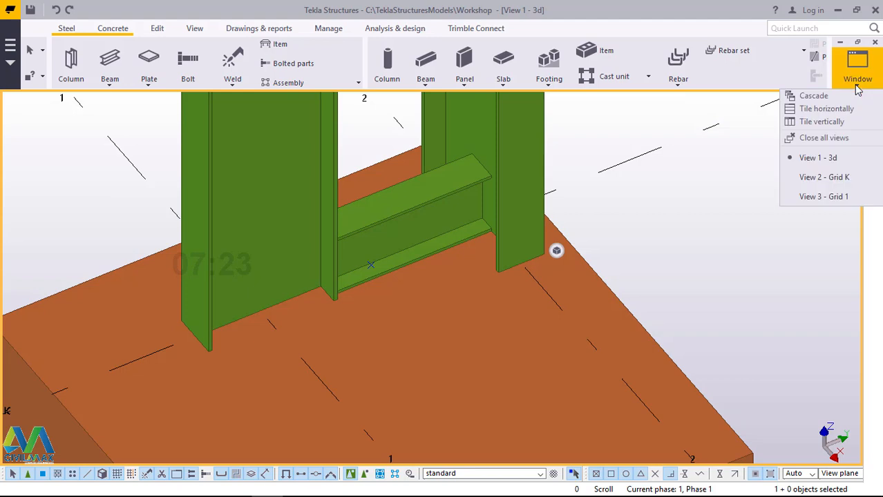
click(825, 178)
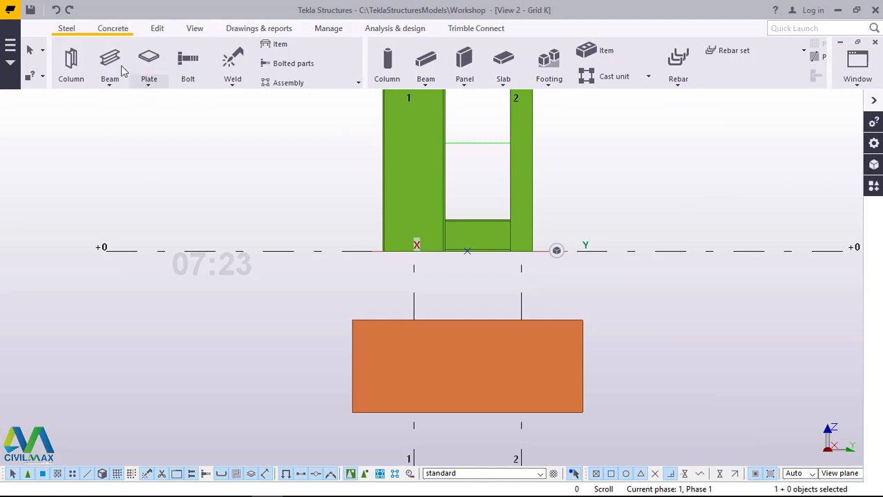
click(109, 32)
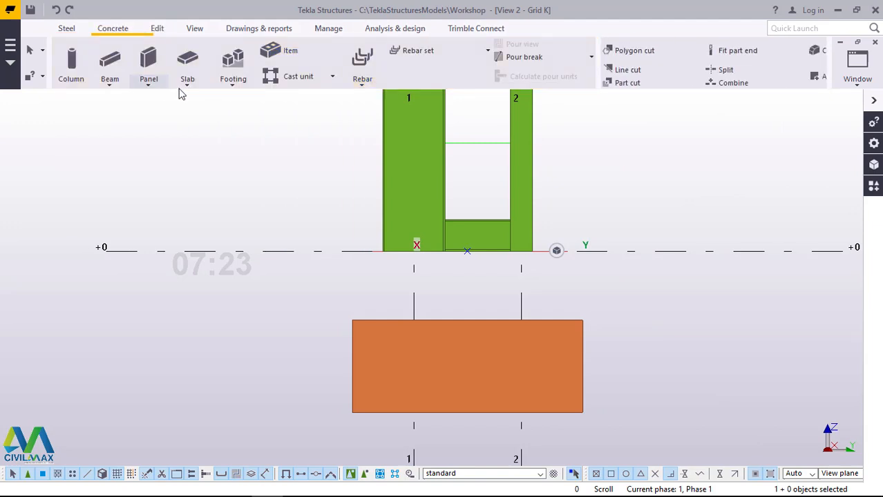
click(73, 77)
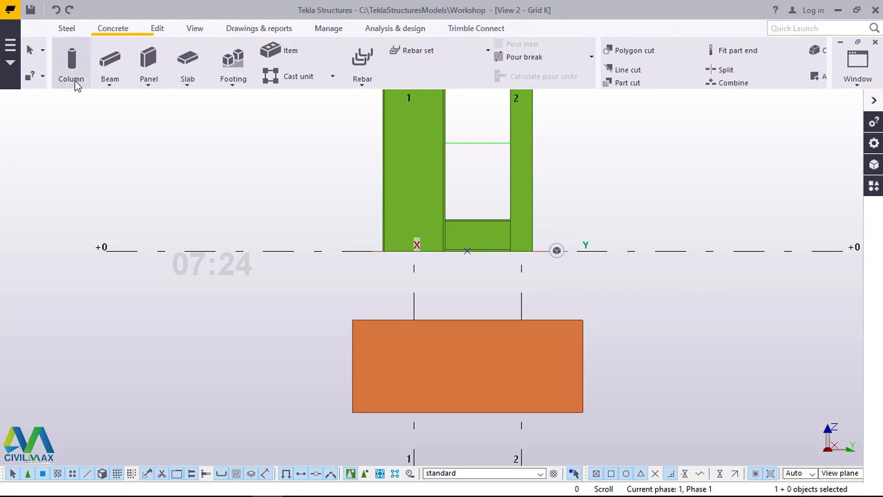
click(468, 259)
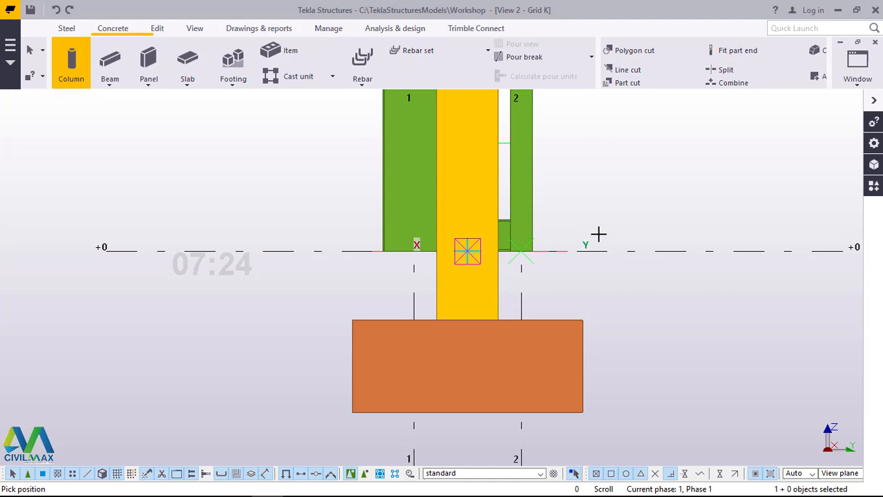
right_click(631, 171)
click(663, 179)
Step: Set the concrete column's top level to 0 so it ends at the underside of the steel columns
double_click(477, 137)
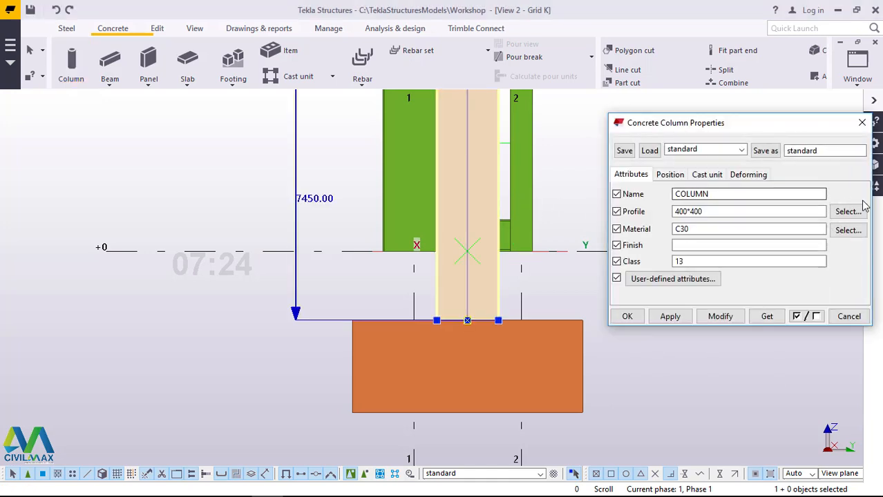
click(670, 176)
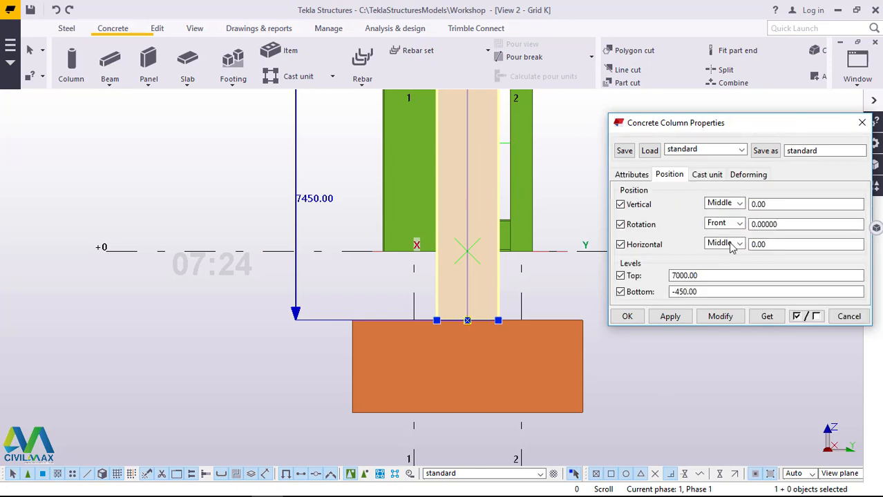
drag(703, 276, 660, 276)
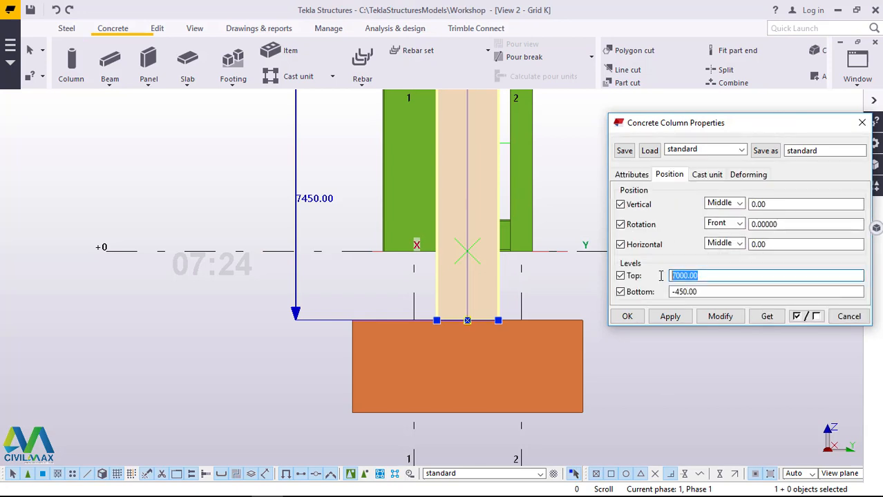
text(0)
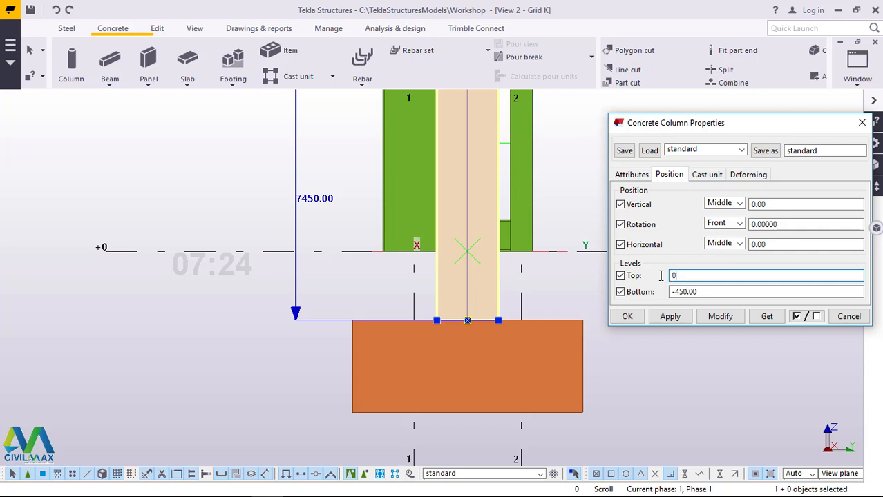
click(723, 317)
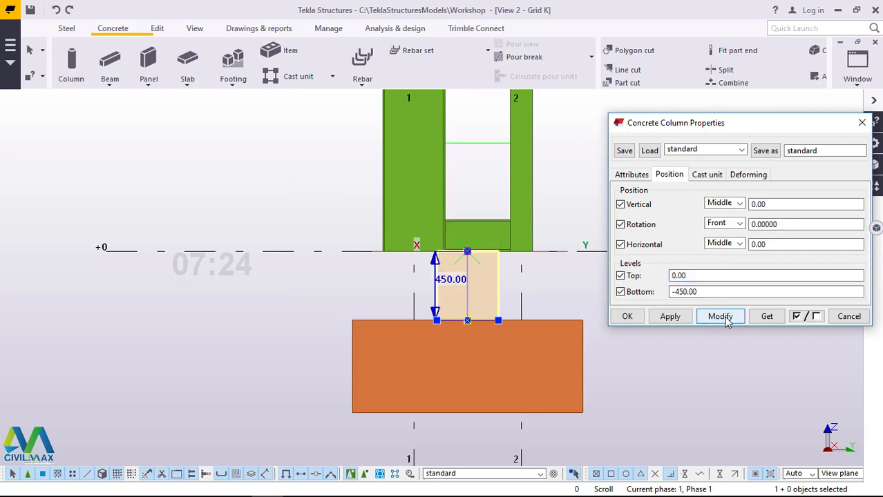
Step: Change the concrete column's profile to 1300*600 and close its properties
click(633, 175)
click(687, 212)
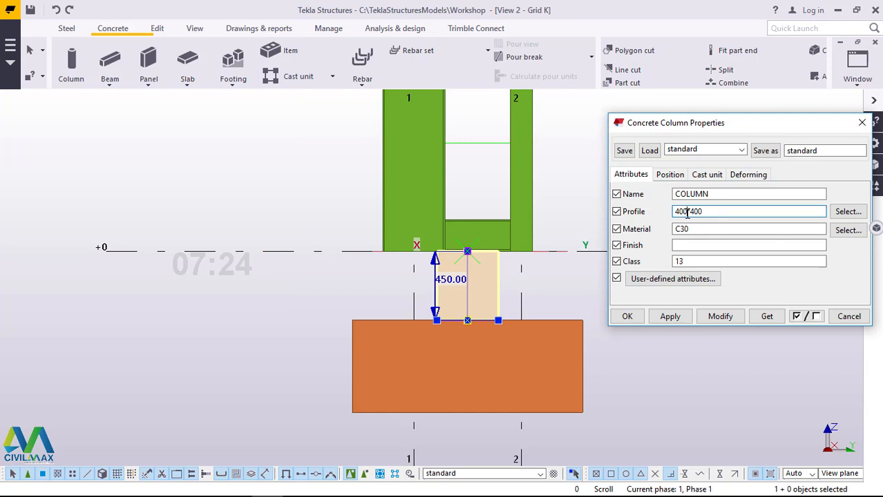
key(BackSpace)
key(BackSpace)
key(BackSpace)
click(702, 319)
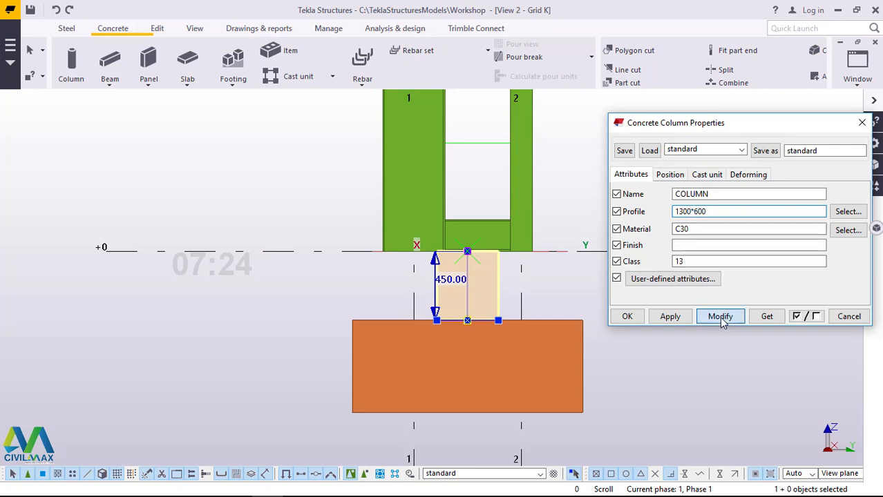
click(627, 317)
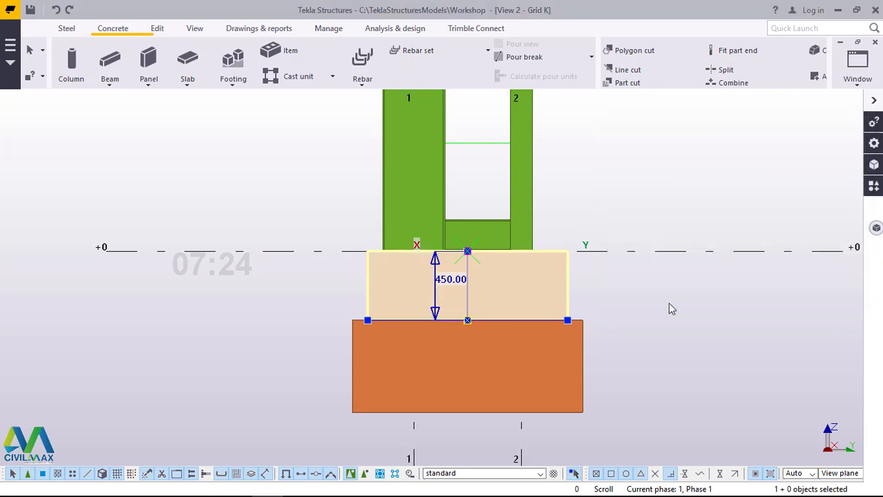
Step: Switch to the 3d view and examine how the steel columns and base beam sit on the concrete column
click(857, 69)
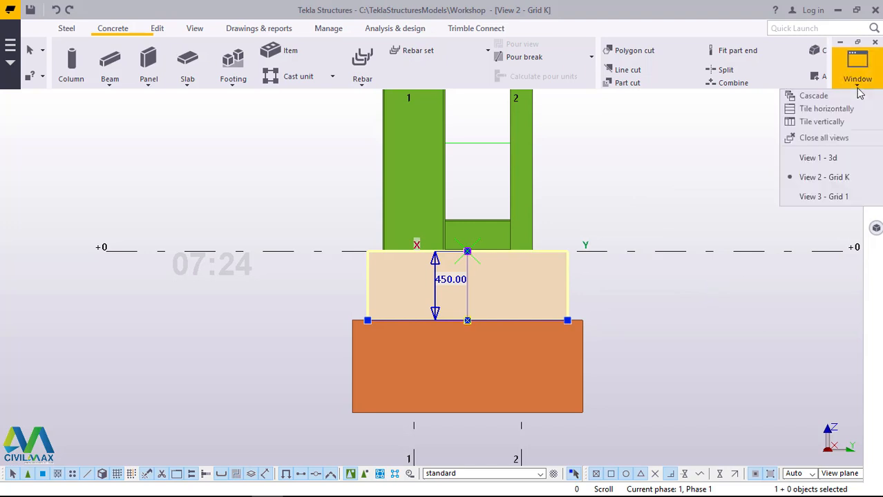
click(821, 158)
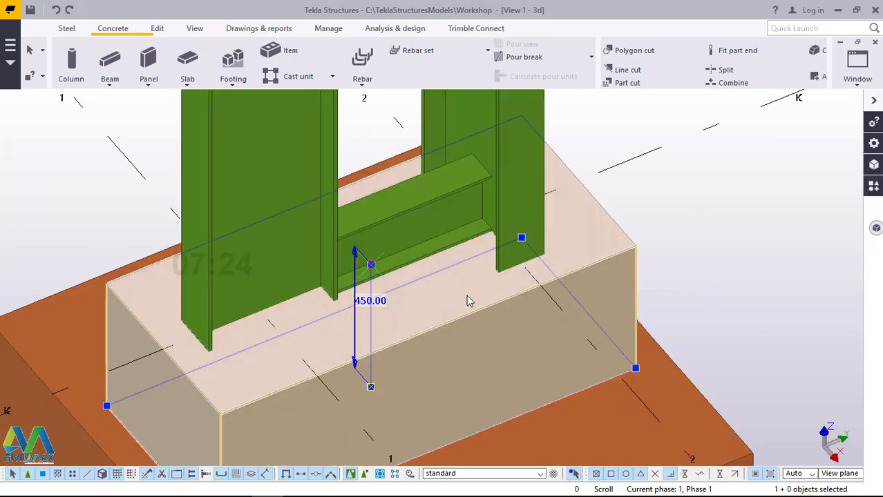
scroll(560, 279, down, 6)
scroll(410, 285, up, 2)
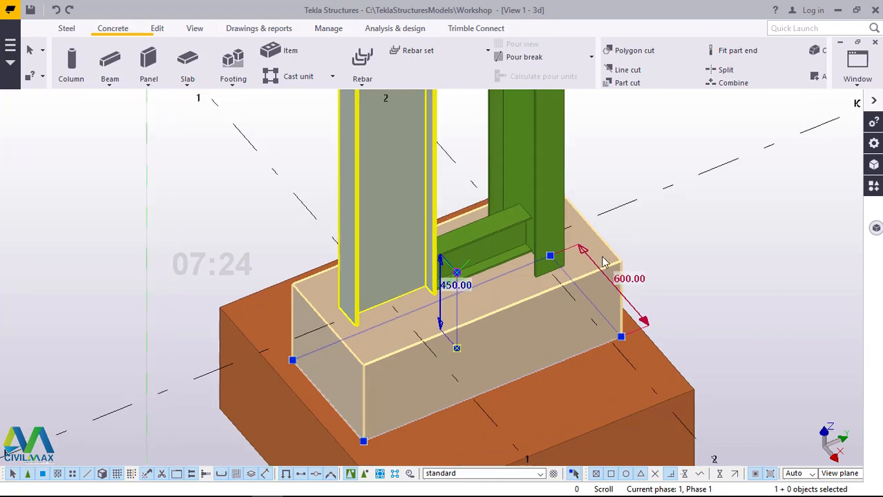
click(751, 214)
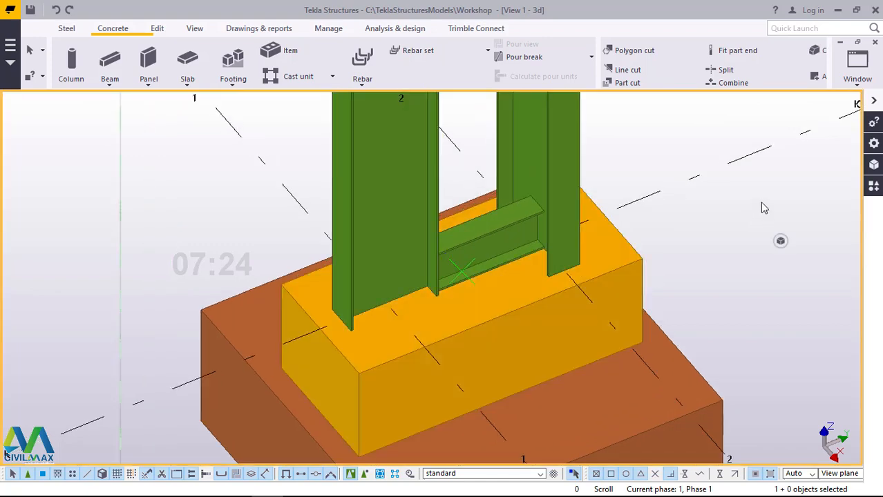
scroll(525, 245, up, 2)
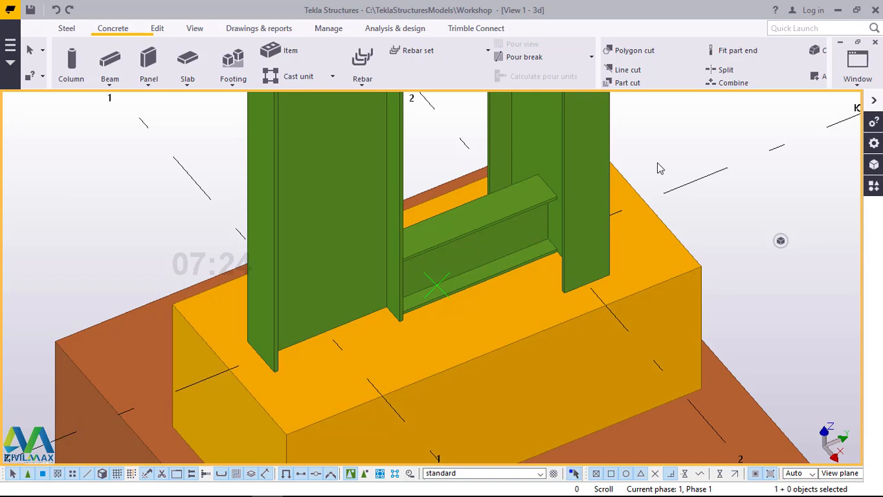
scroll(509, 248, up, 2)
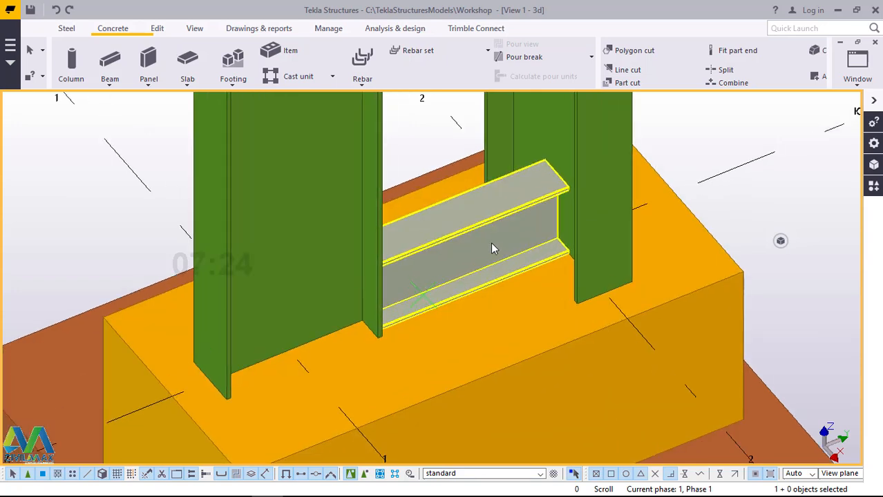
Step: Linearly copy the base beam between the steel columns upward, with dZ 1000 and 8 copies, and end the command
click(492, 249)
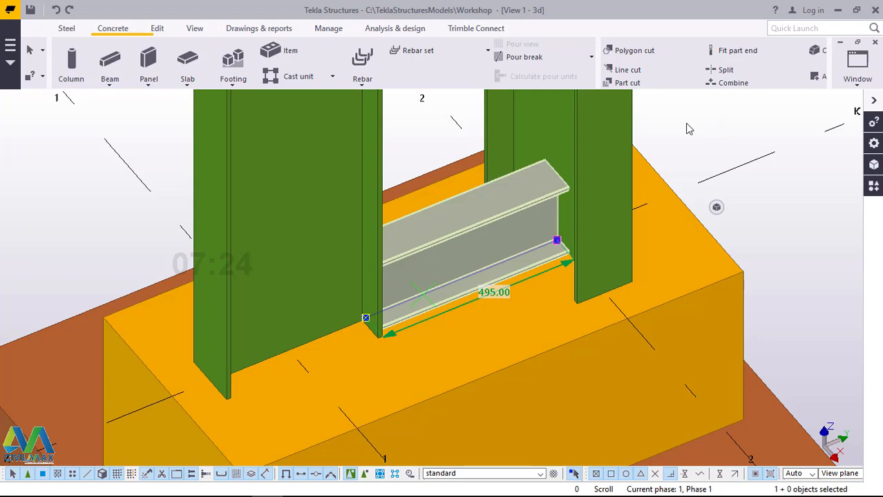
scroll(497, 312, down, 3)
scroll(514, 271, down, 3)
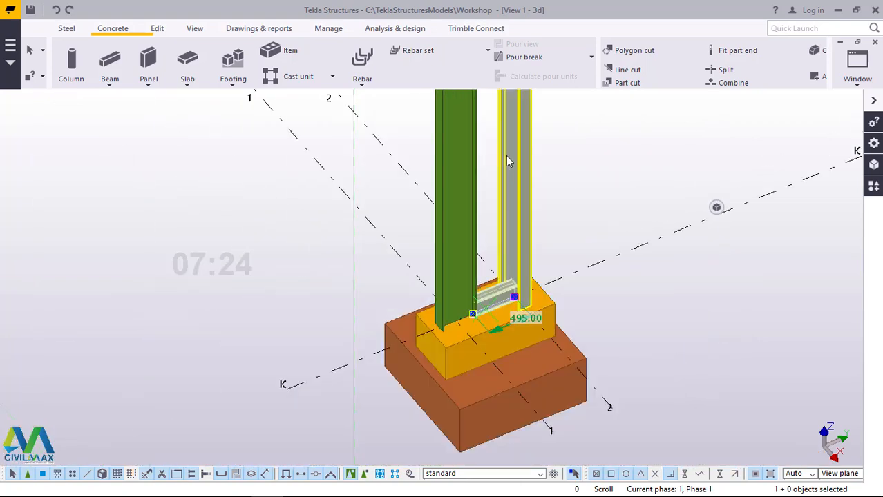
scroll(505, 306, up, 3)
scroll(505, 306, up, 3)
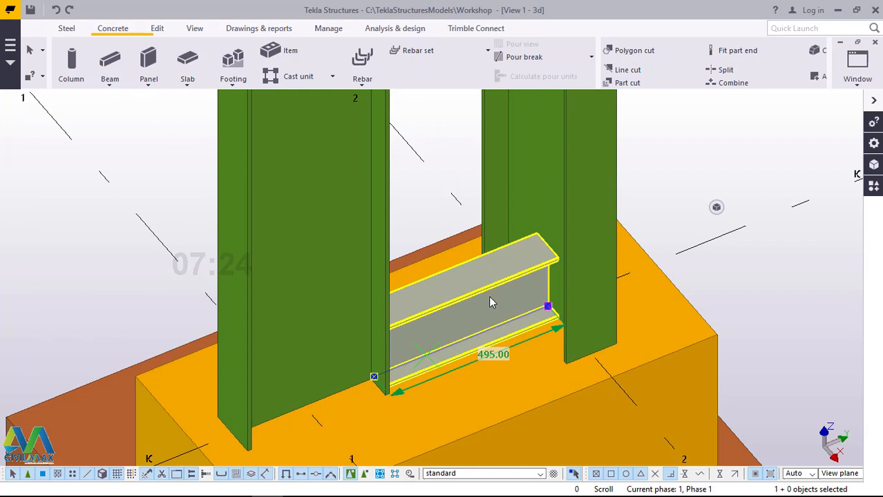
scroll(487, 304, down, 3)
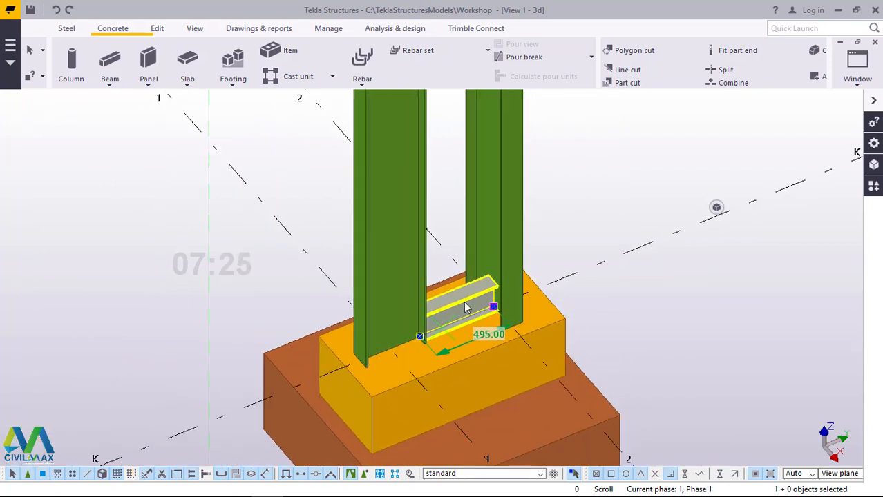
scroll(470, 294, down, 1)
scroll(499, 278, up, 1)
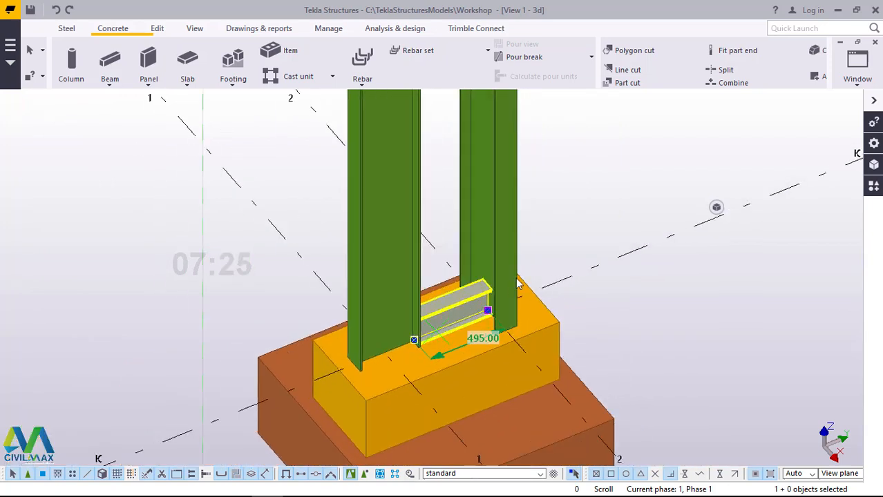
scroll(559, 239, up, 1)
right_click(594, 130)
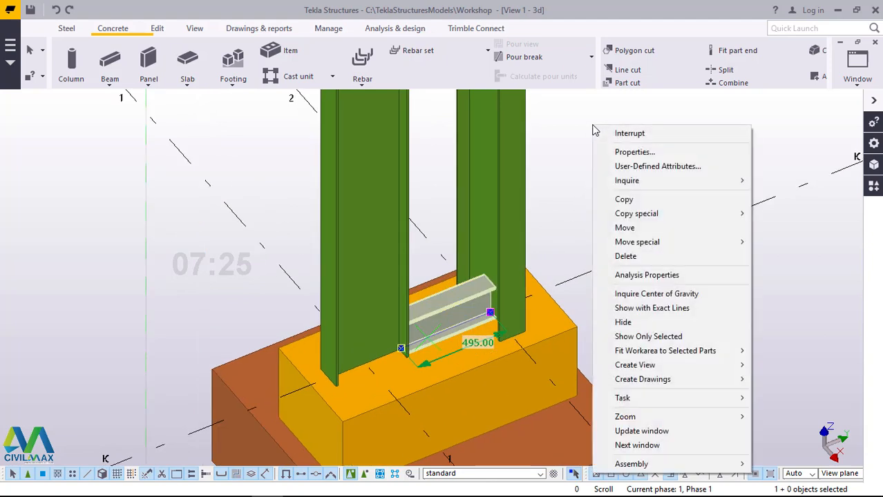
mouse_move(639, 218)
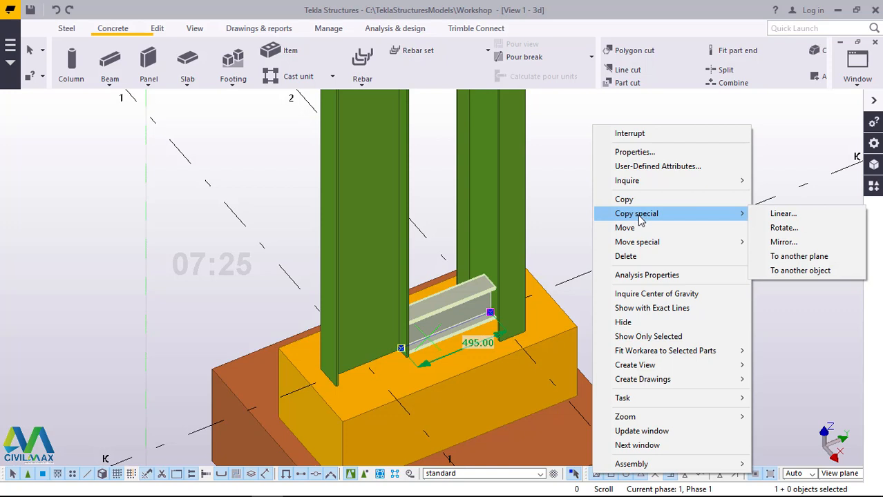
click(777, 214)
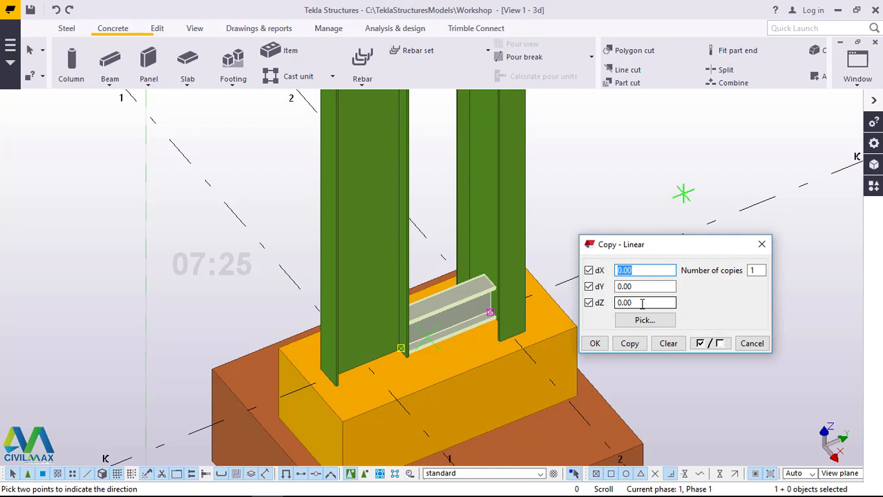
drag(642, 304, 618, 304)
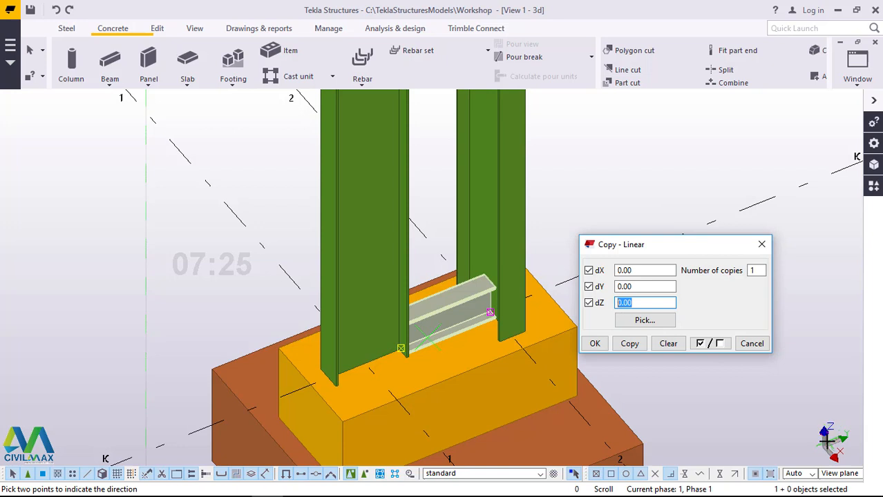
text(1000)
double_click(752, 270)
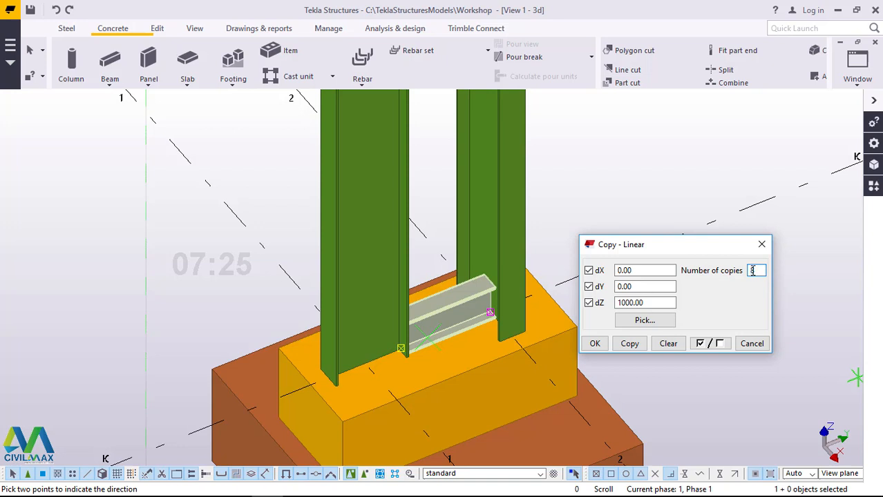
click(630, 345)
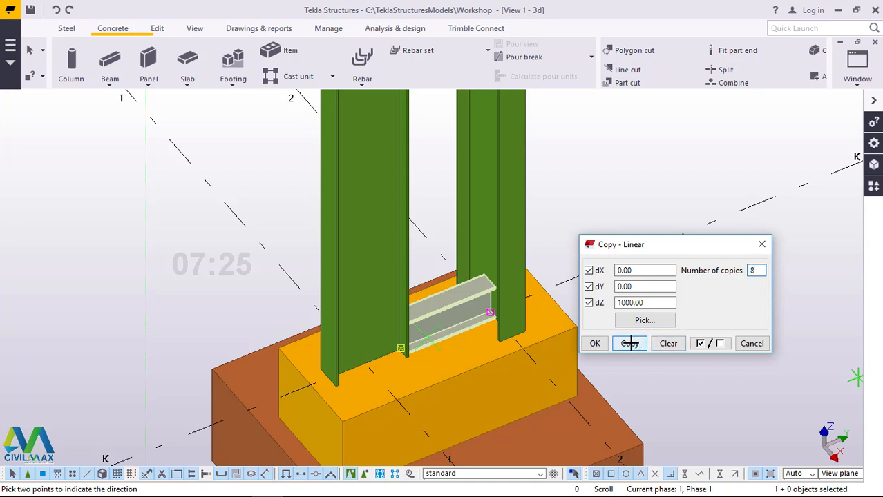
click(595, 344)
right_click(641, 173)
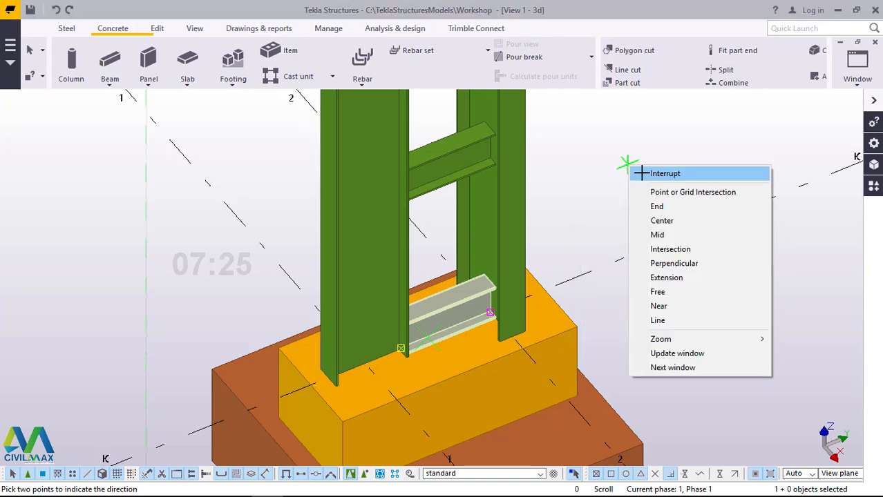
click(641, 173)
Step: Examine the copied beams along the columns and the topmost copy's position at the shorter column's upper end
scroll(516, 339, down, 7)
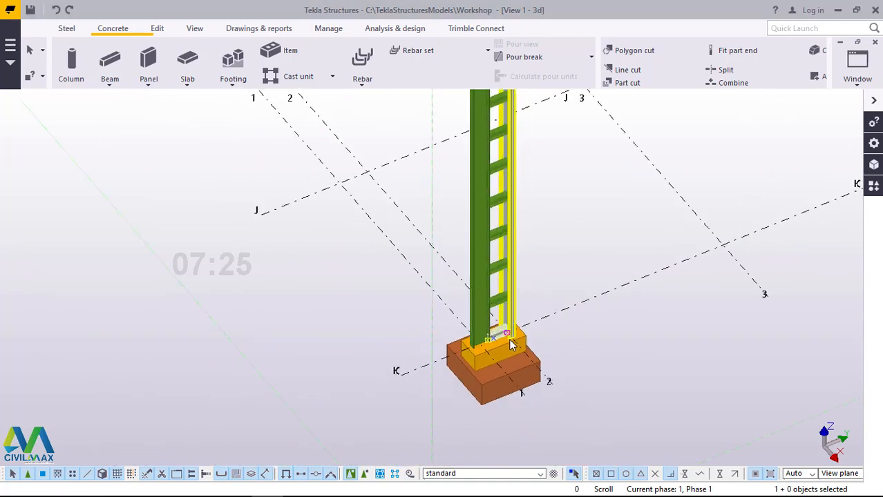
scroll(508, 339, down, 3)
scroll(499, 206, up, 7)
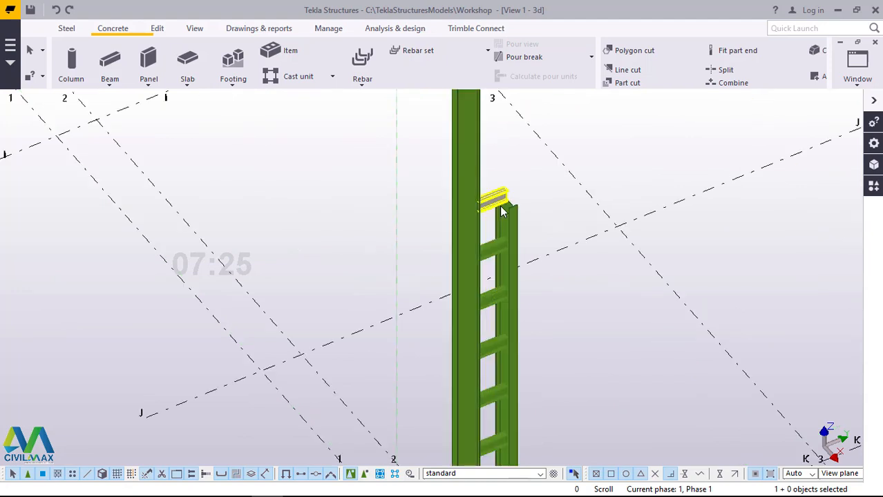
scroll(500, 206, up, 3)
scroll(500, 207, up, 2)
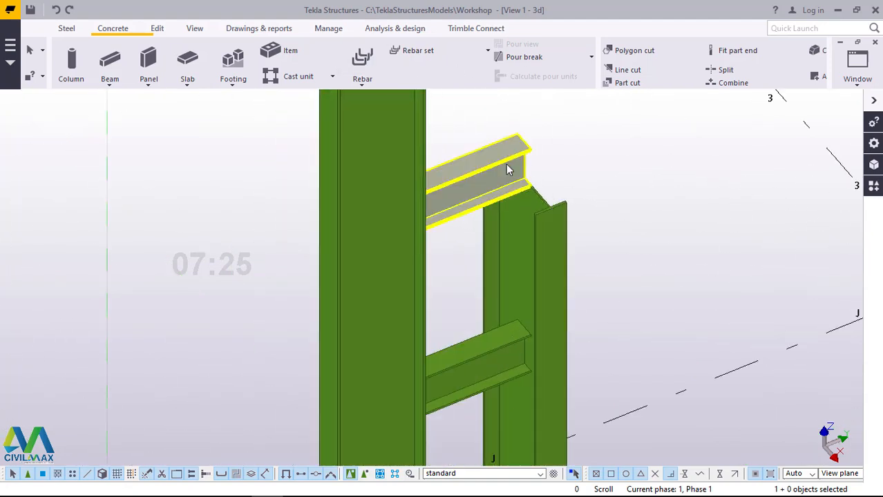
scroll(530, 184, up, 3)
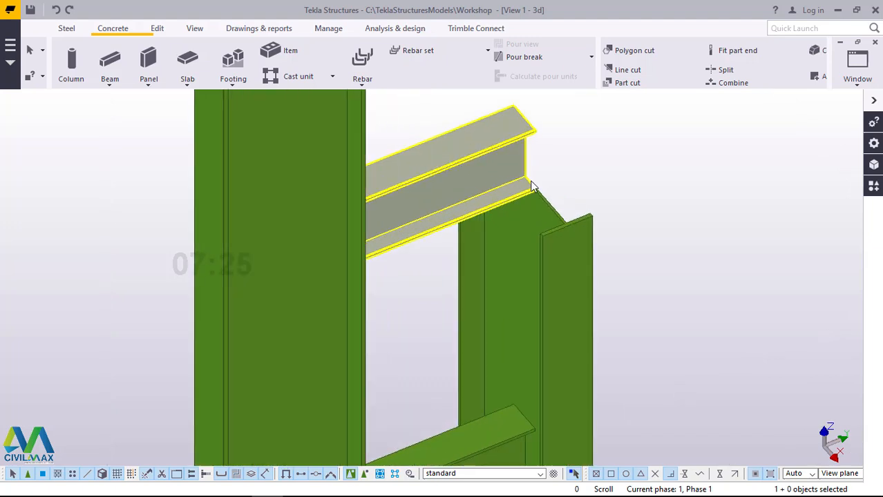
scroll(543, 182, up, 4)
click(594, 194)
click(516, 239)
scroll(517, 239, down, 3)
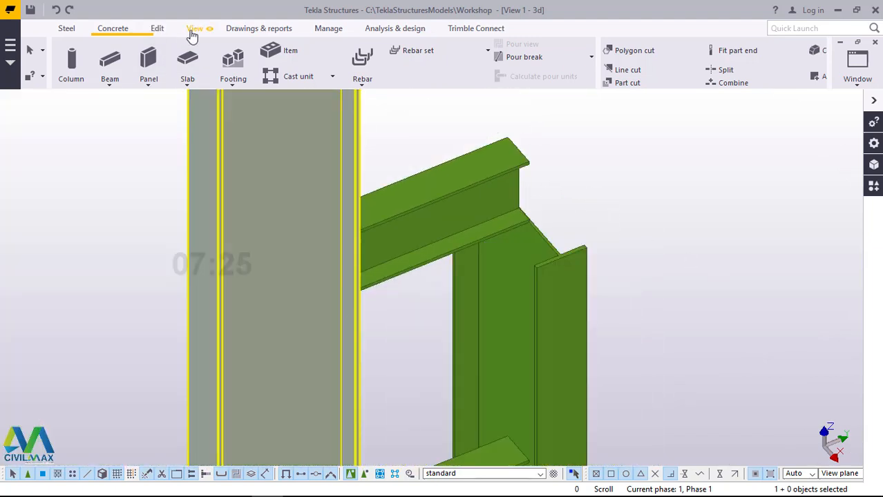
Step: Set the topmost connecting beam's At depth position to Behind, modify the beam, and close its properties
click(195, 29)
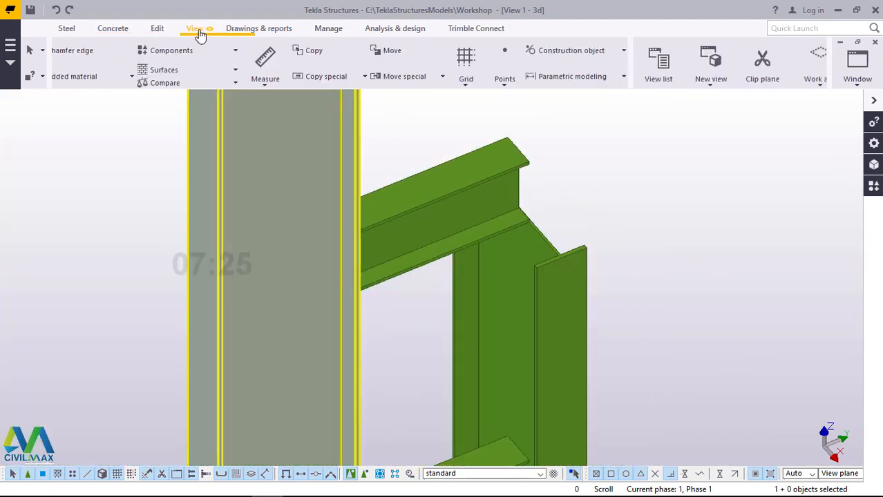
click(470, 70)
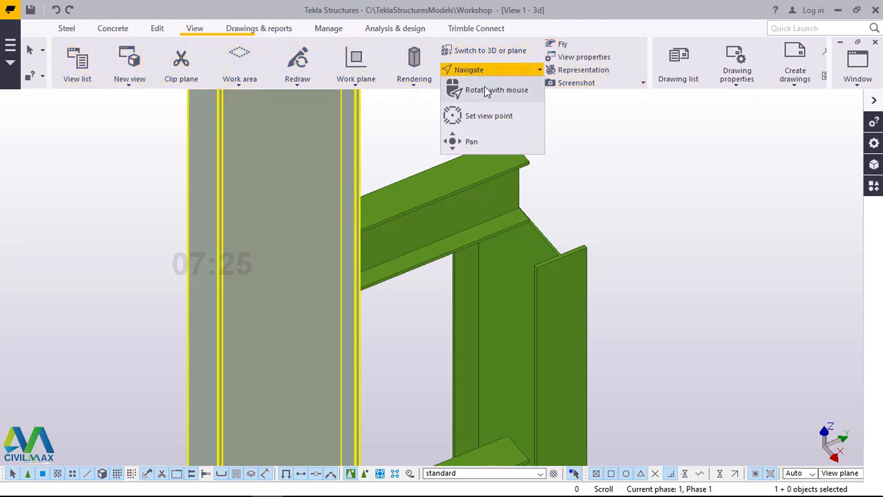
click(486, 93)
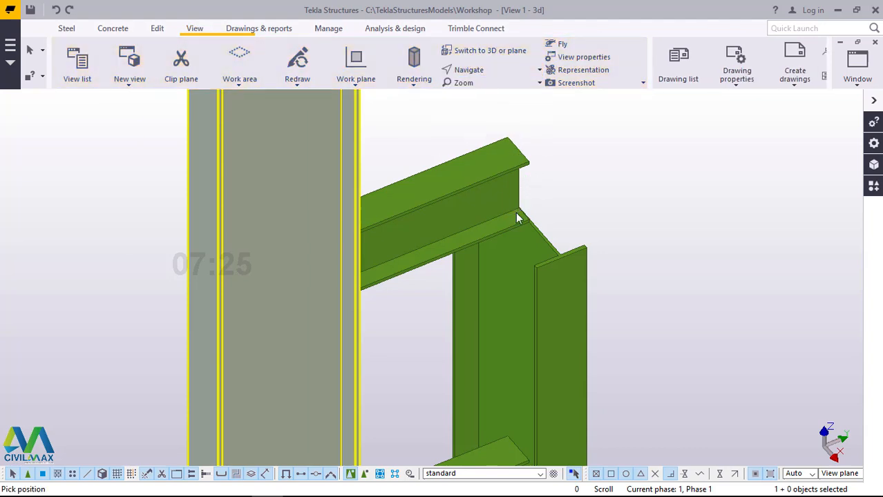
ctrl+middle_drag(431, 209, 351, 179)
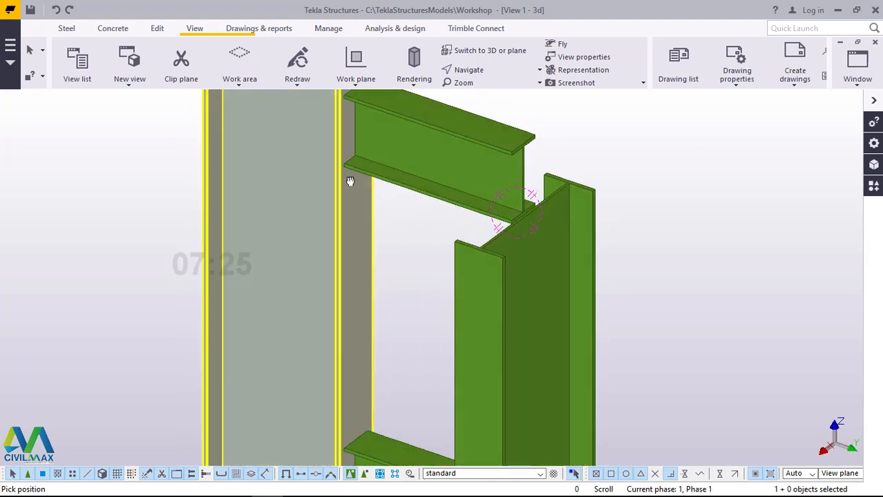
right_click(649, 141)
click(681, 152)
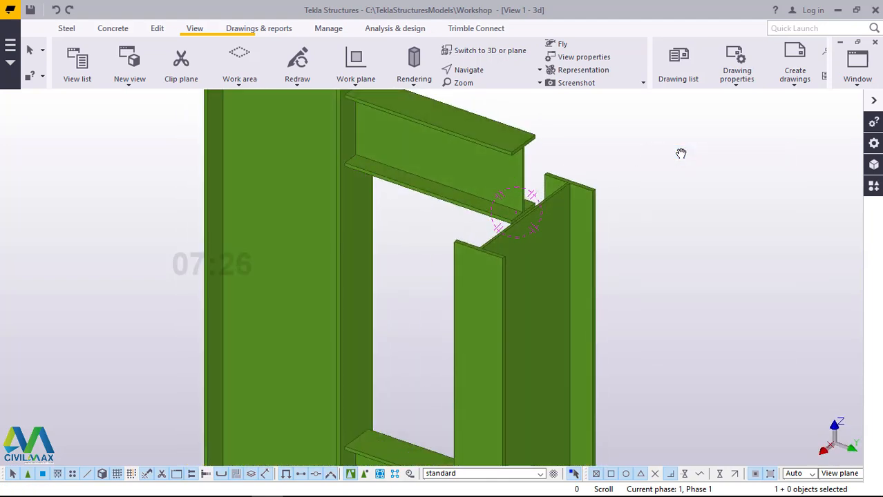
click(478, 144)
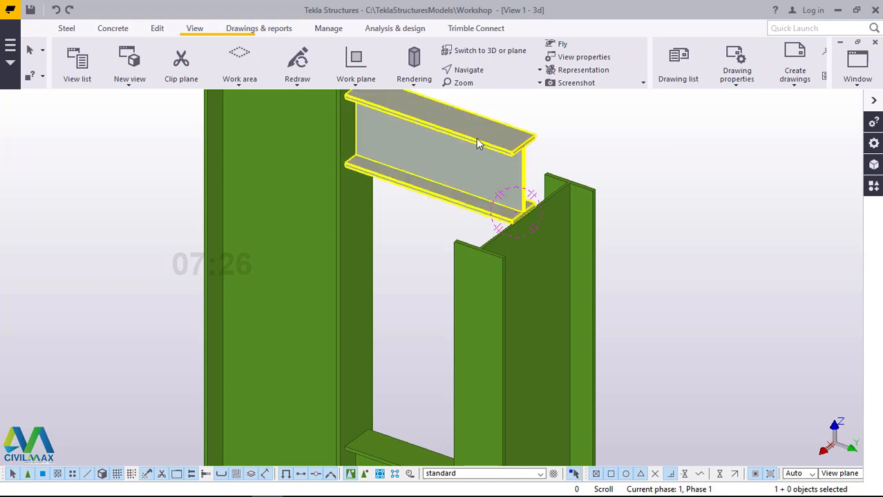
double_click(478, 144)
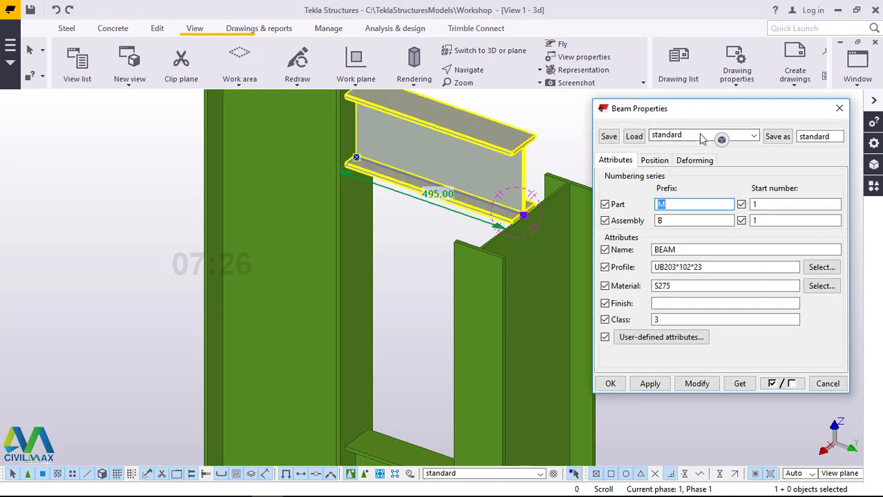
click(653, 161)
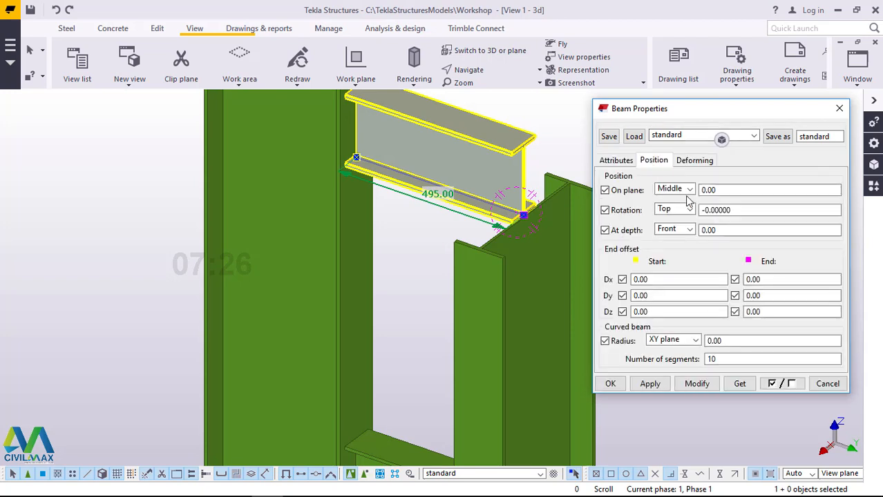
click(689, 232)
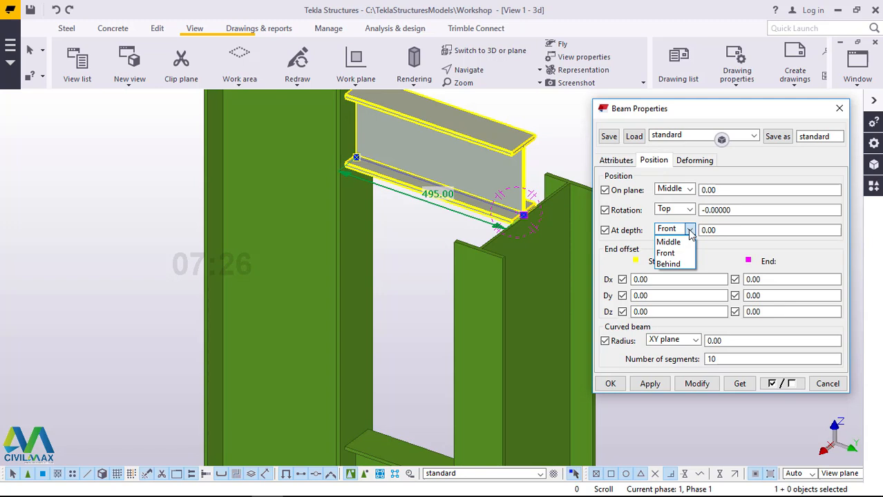
click(670, 264)
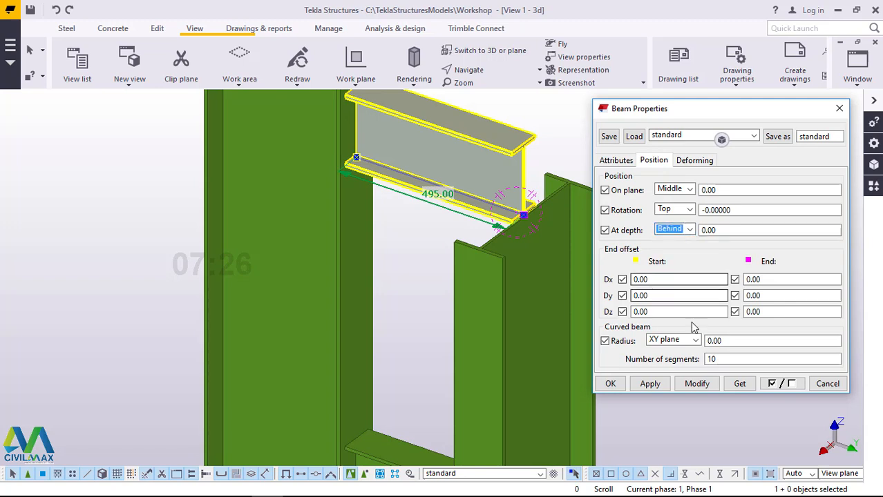
click(697, 384)
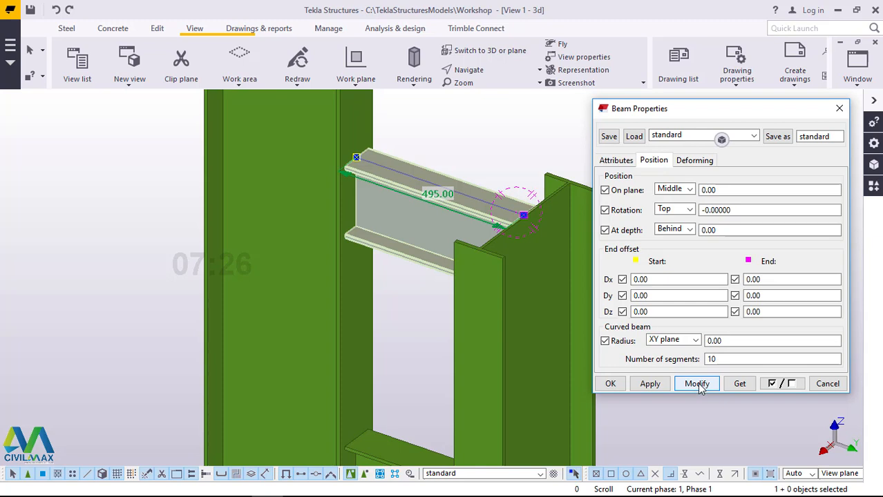
click(650, 385)
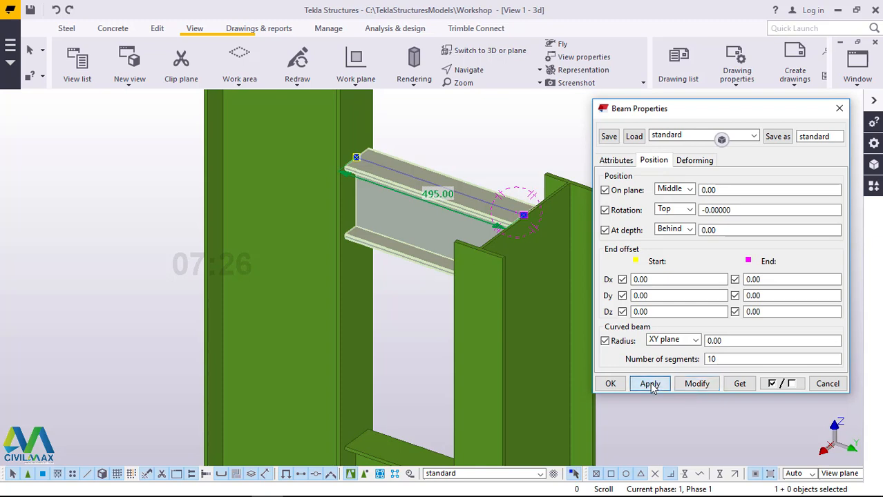
click(611, 385)
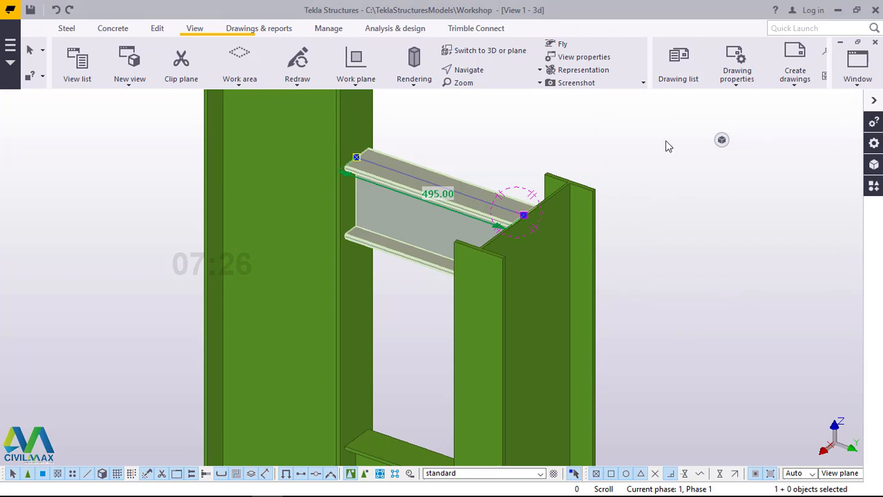
Step: Examine the topmost beam from the opposite side, checking its position against the shorter column's upper end
click(489, 72)
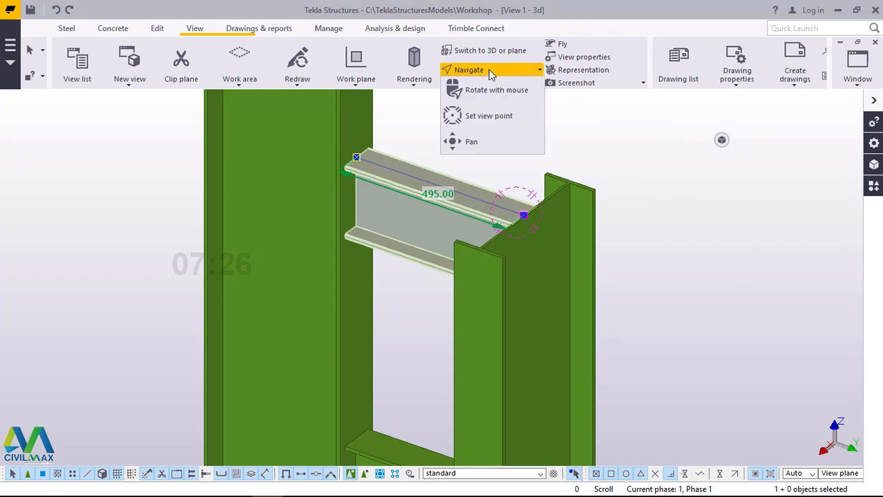
click(492, 90)
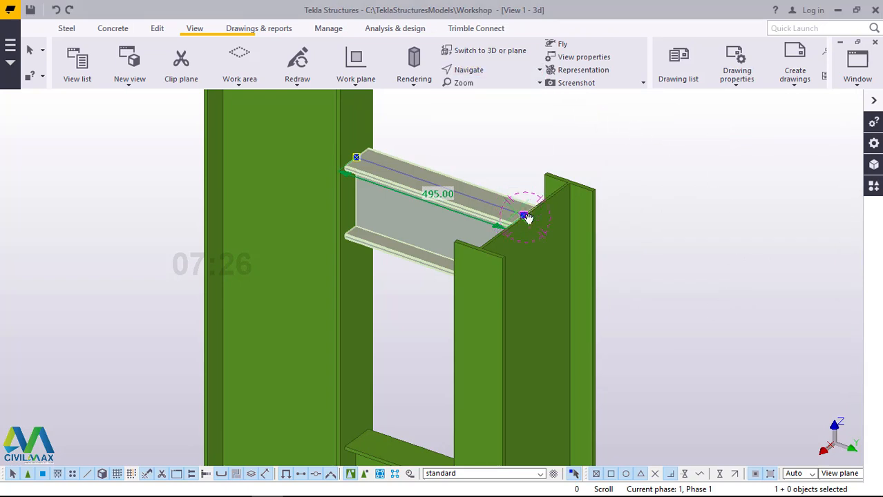
drag(527, 218, 694, 206)
scroll(519, 226, up, 2)
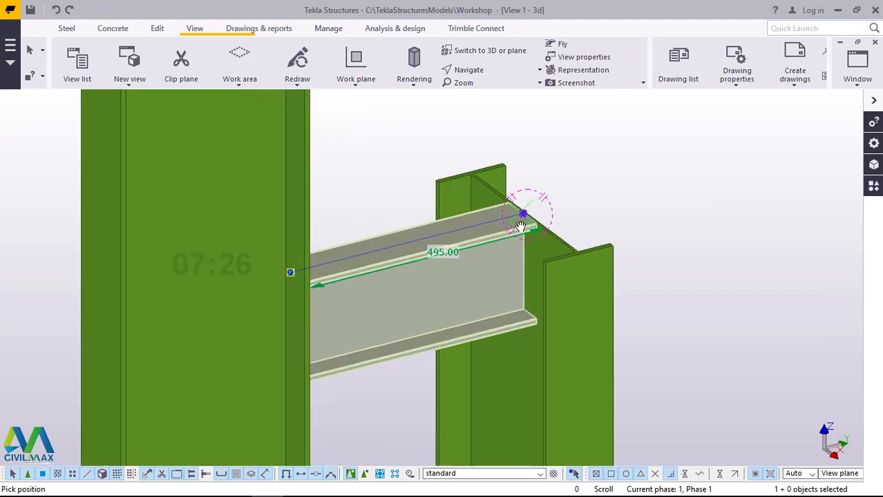
scroll(520, 225, up, 6)
scroll(537, 197, down, 5)
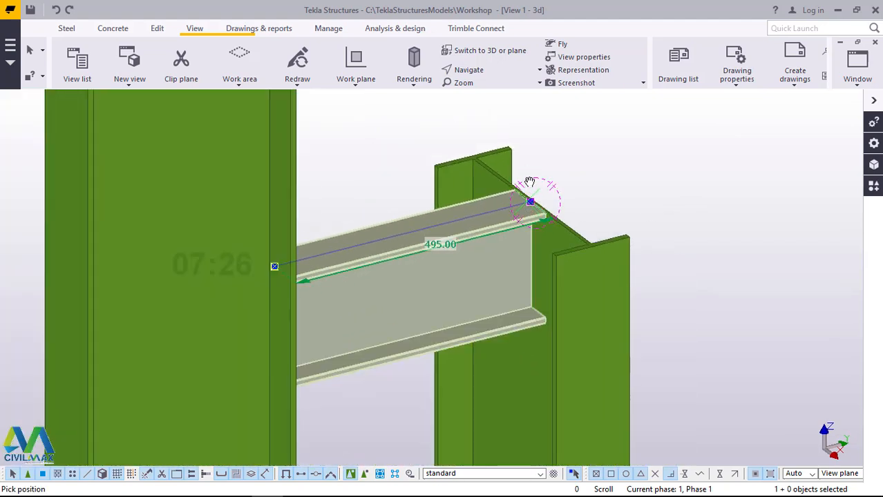
right_click(650, 138)
click(686, 146)
Step: Linearly move the topmost connecting beam downward with dZ -50 and end the move command
right_click(667, 132)
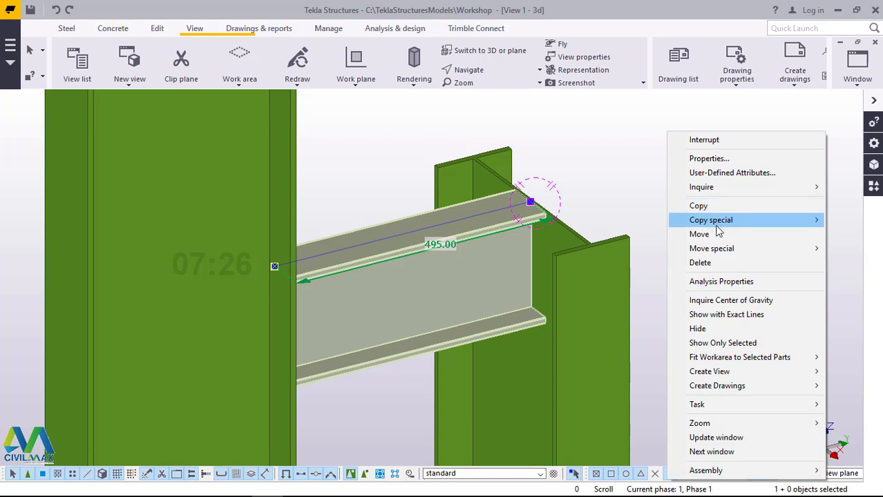
mouse_move(715, 253)
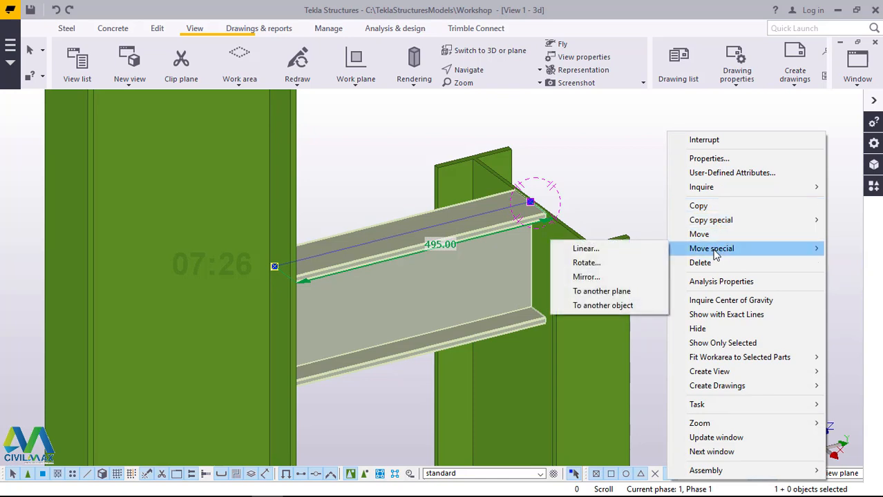
click(632, 250)
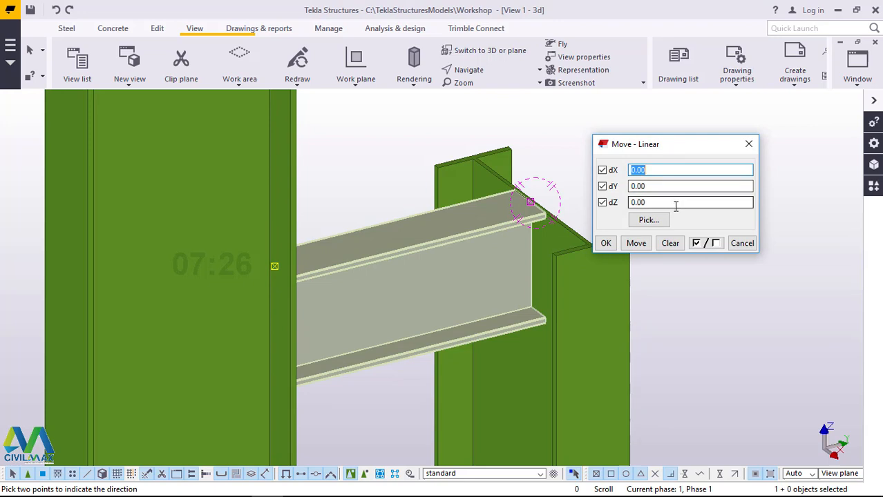
drag(656, 203, 623, 202)
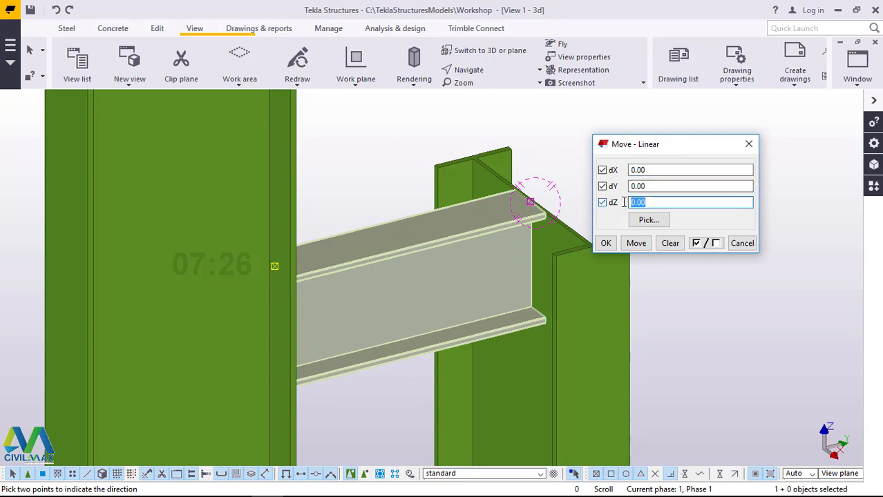
text(-50)
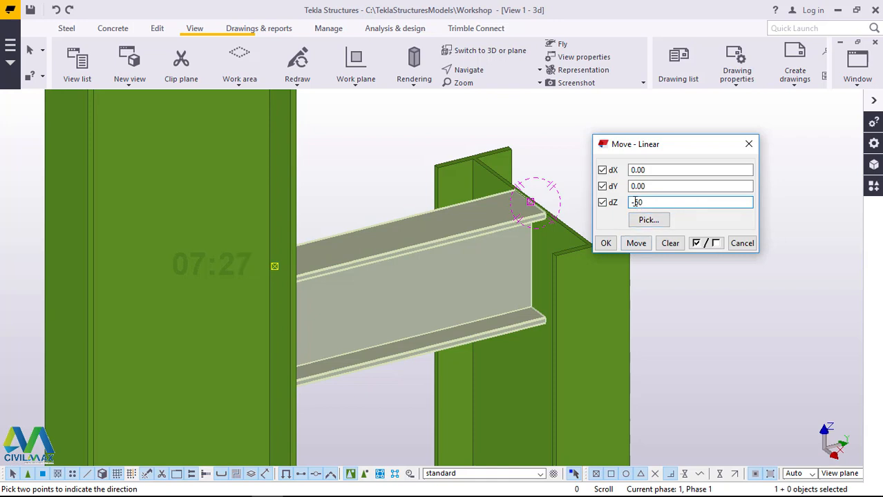
drag(662, 145, 686, 177)
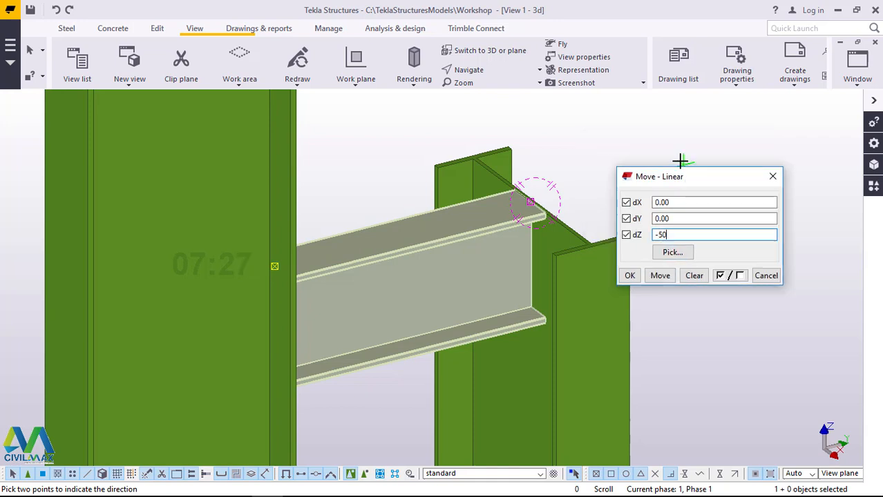
click(660, 276)
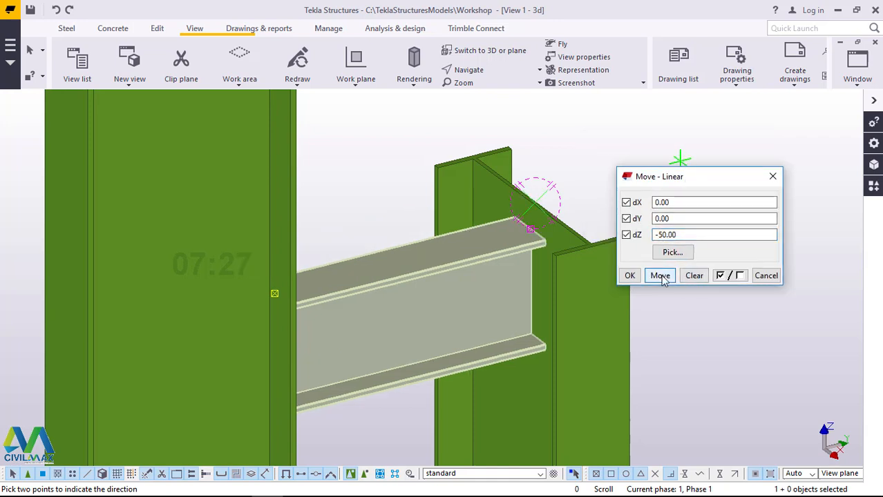
click(629, 276)
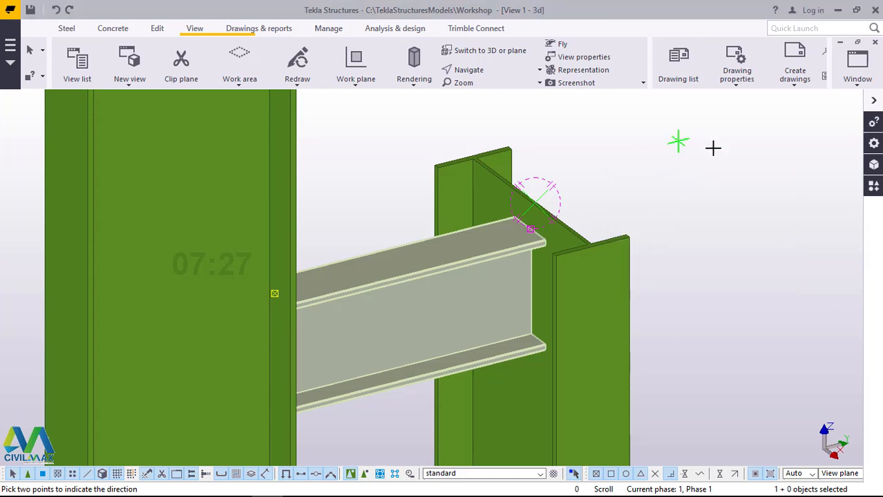
right_click(678, 141)
click(714, 150)
Step: Find component 1042 in the component catalog and add the Base plate (1042) to the taller steel column's bottom end
scroll(497, 178, down, 5)
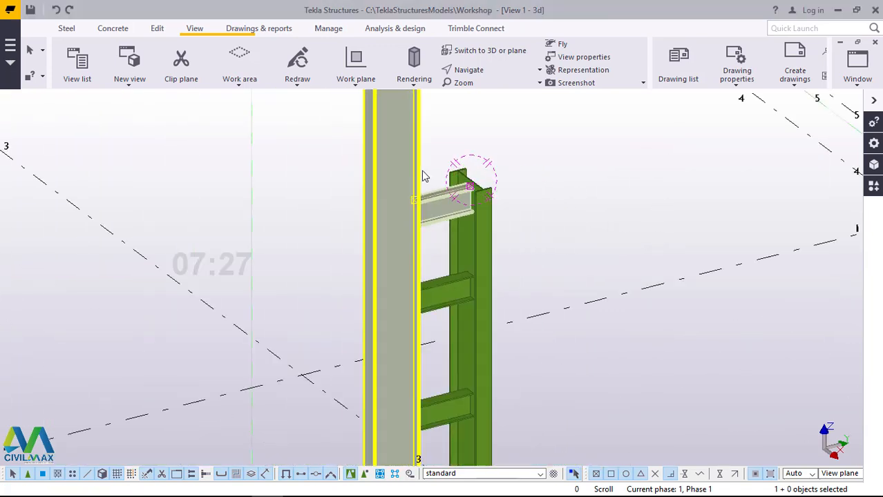
scroll(424, 176, down, 4)
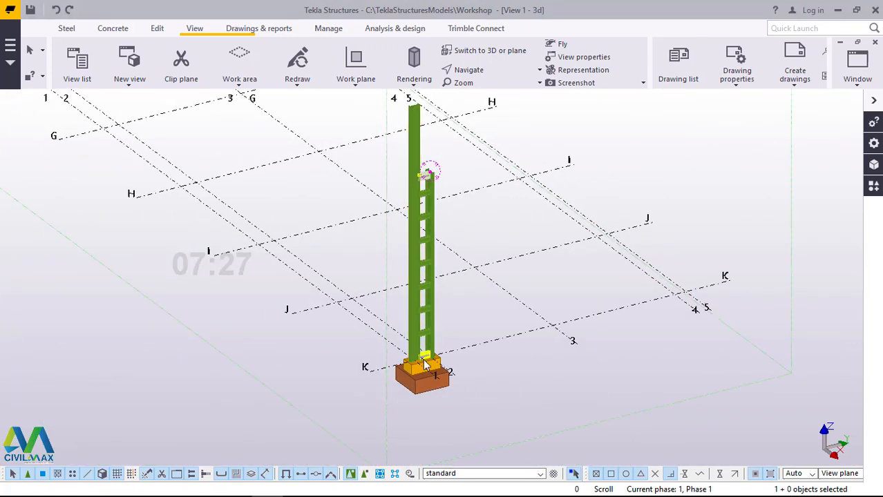
scroll(426, 362, up, 8)
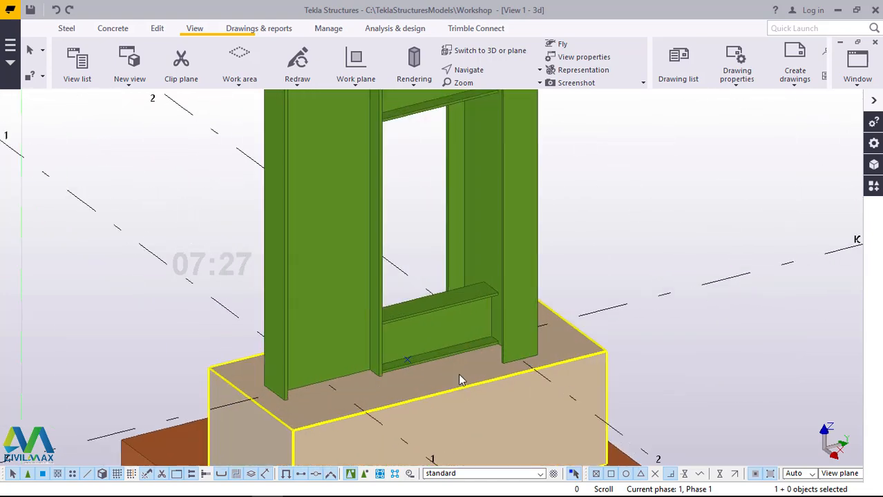
scroll(469, 371, up, 3)
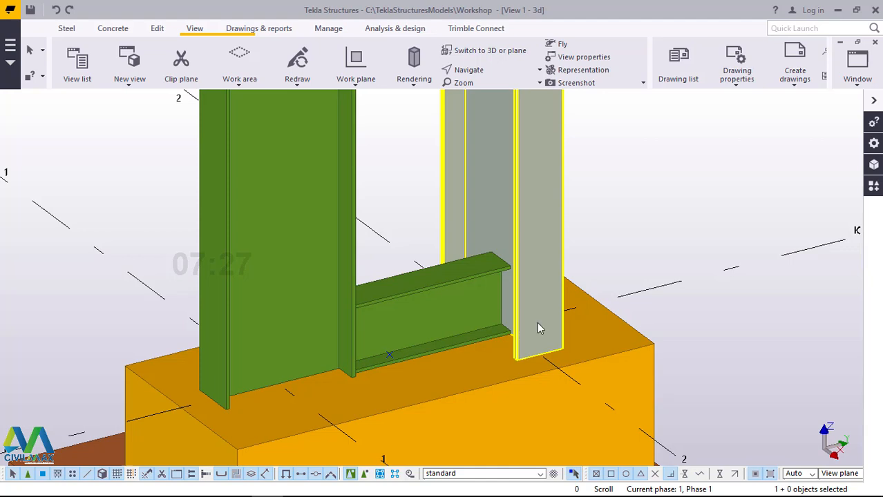
click(873, 191)
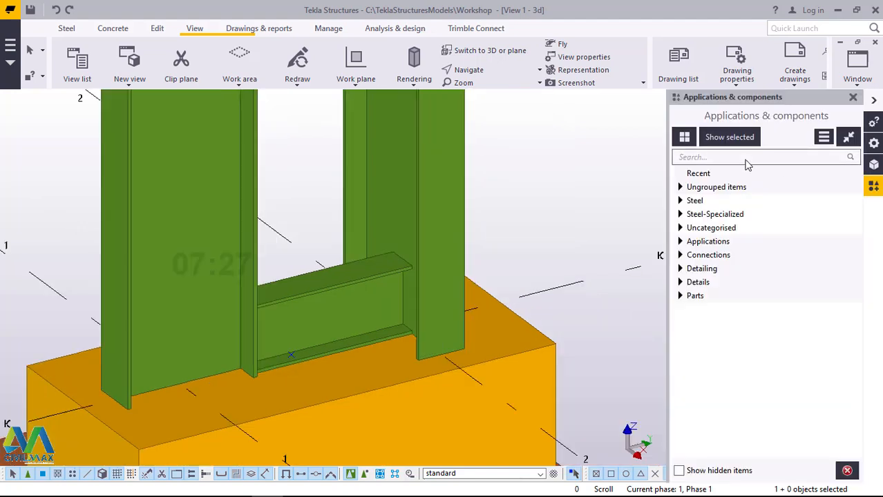
click(738, 157)
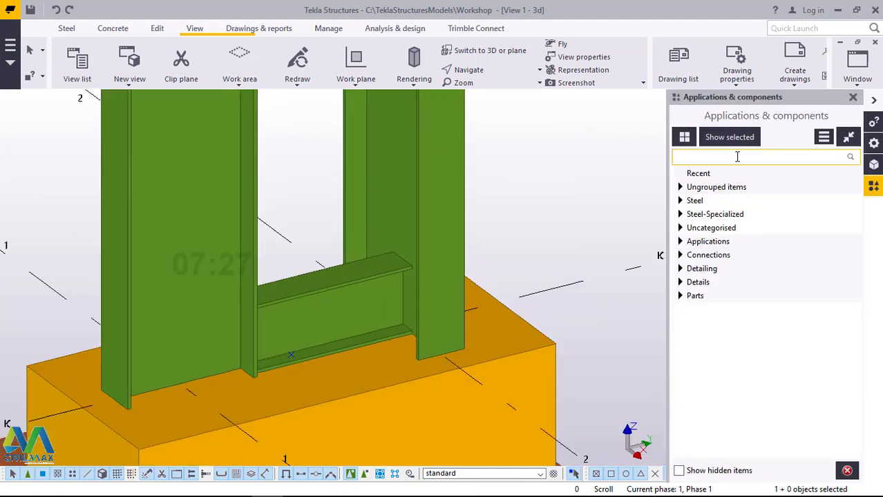
text(1042)
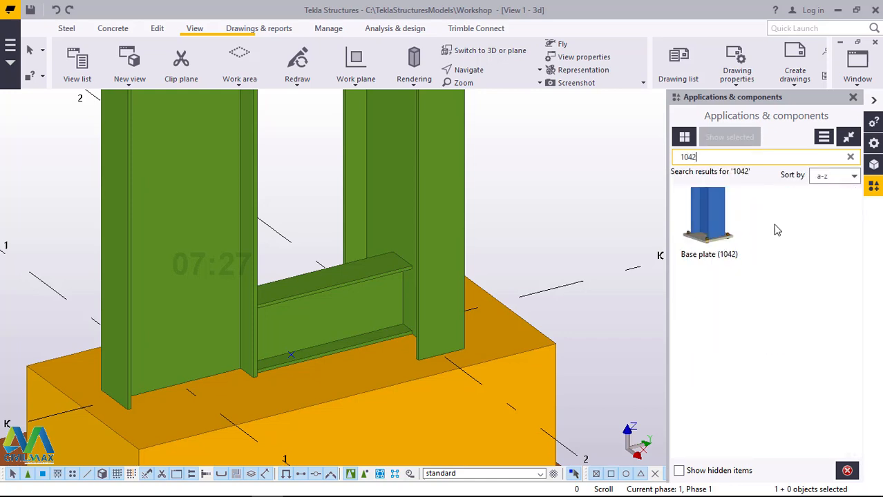
click(721, 230)
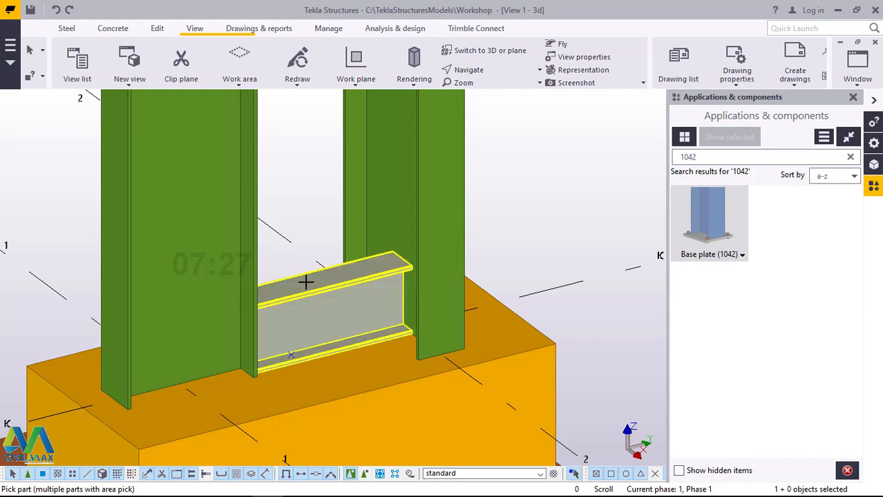
click(174, 174)
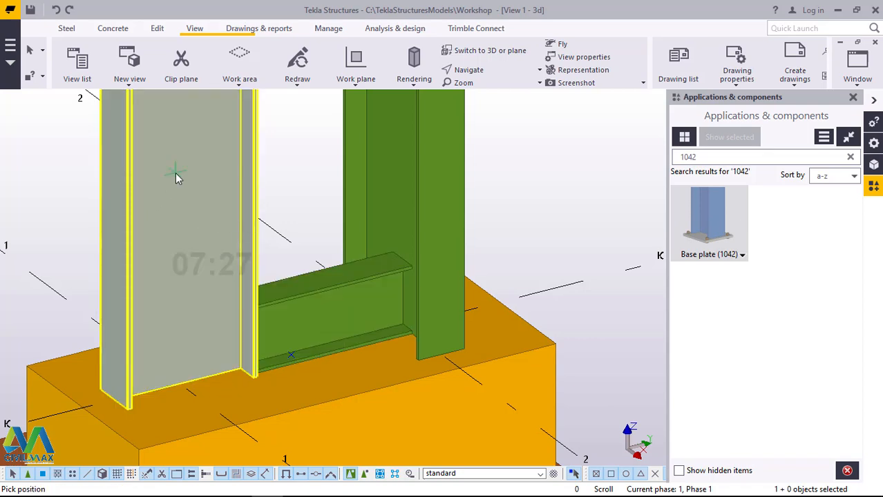
click(179, 383)
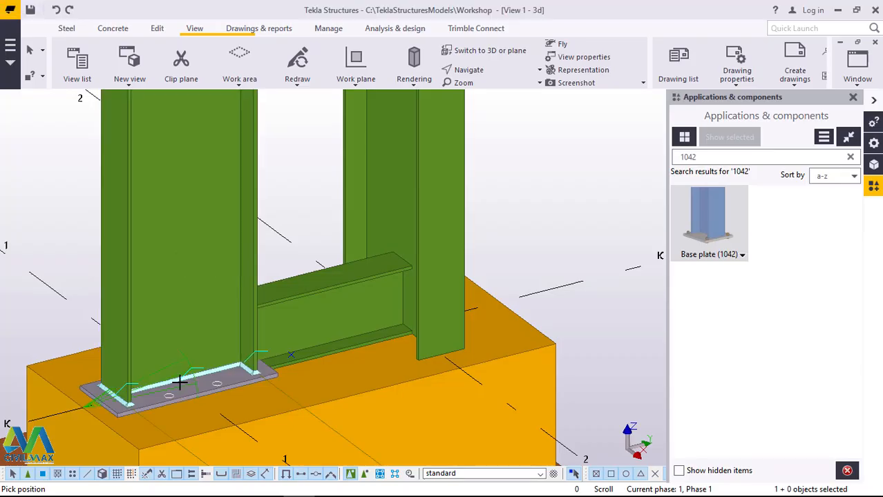
Step: End the component command, open the taller column's base plate properties, set the plate thickness to 16 and modify the component
right_click(591, 96)
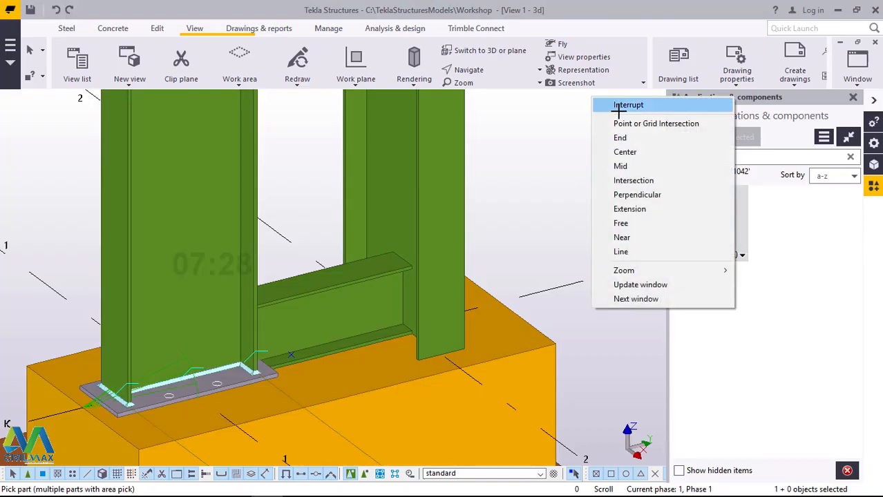
click(627, 105)
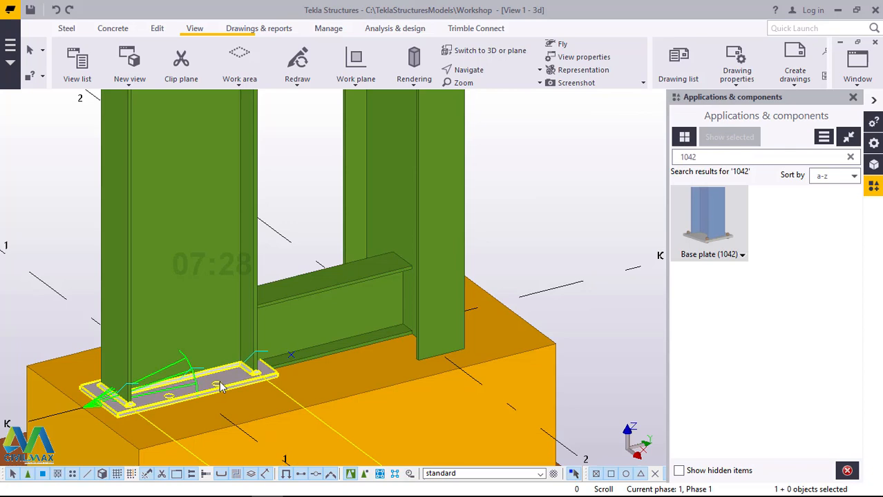
double_click(219, 387)
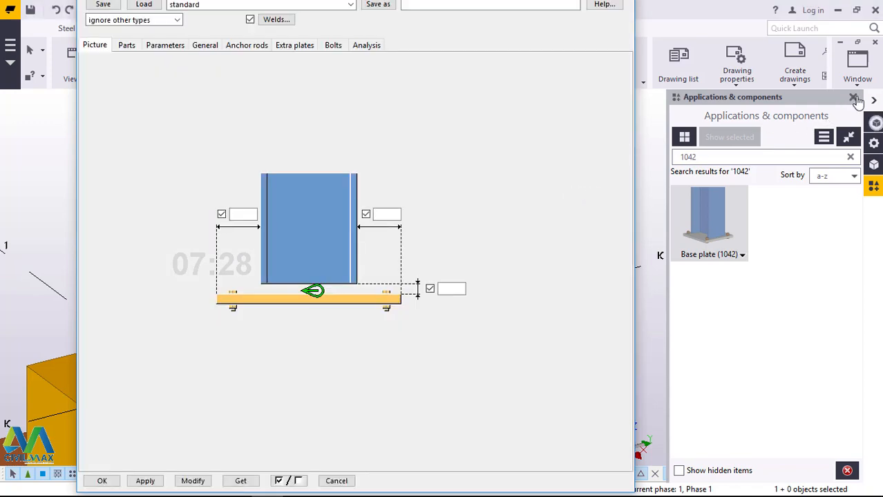
click(854, 98)
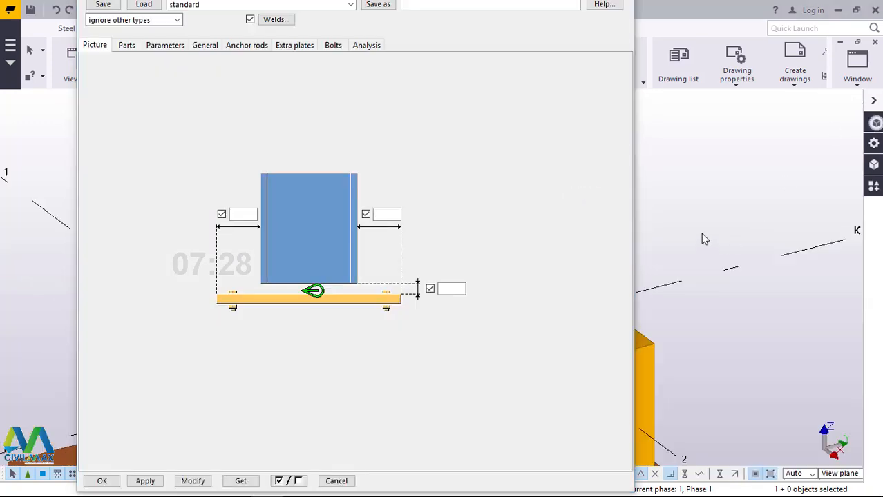
scroll(757, 219, down, 7)
scroll(710, 250, up, 5)
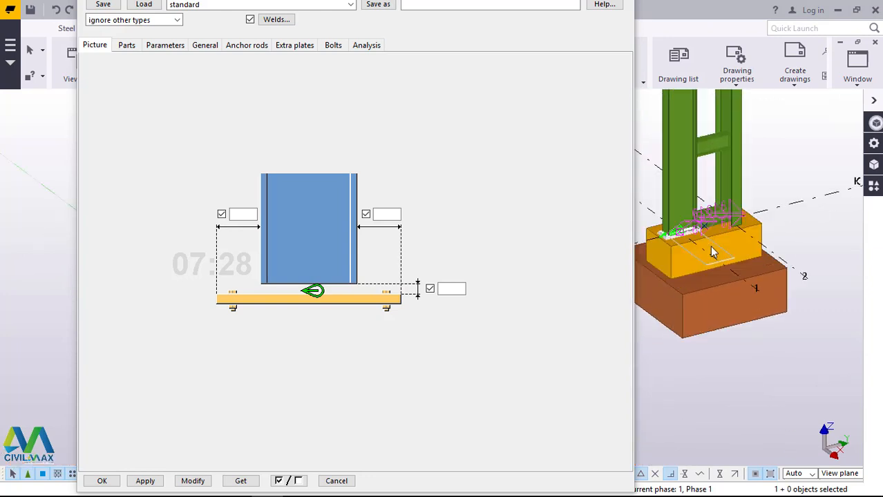
scroll(641, 232, up, 6)
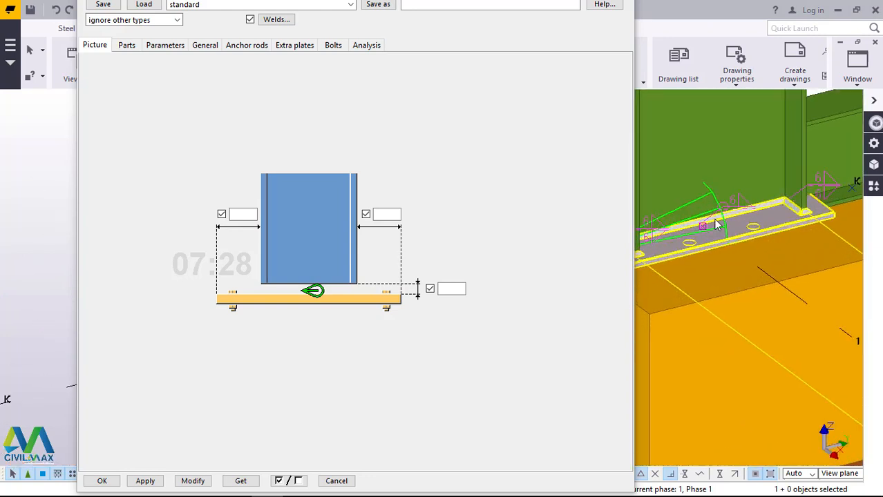
scroll(723, 221, down, 4)
scroll(687, 226, up, 2)
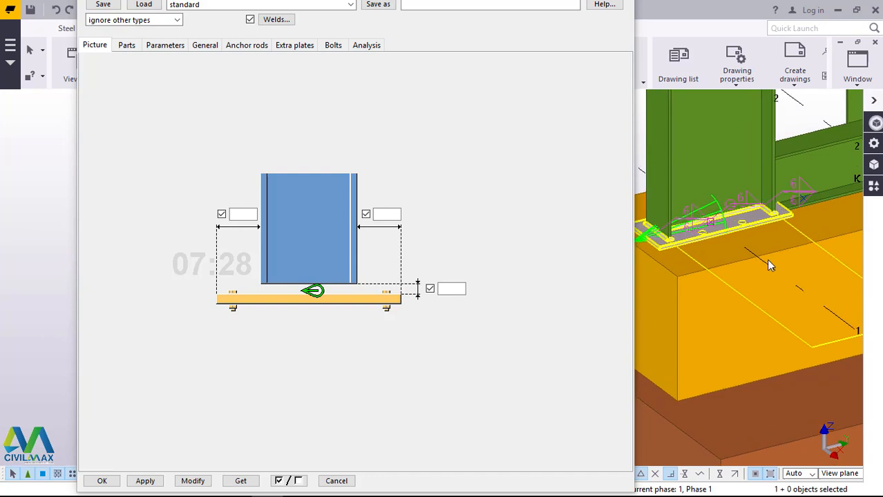
click(127, 48)
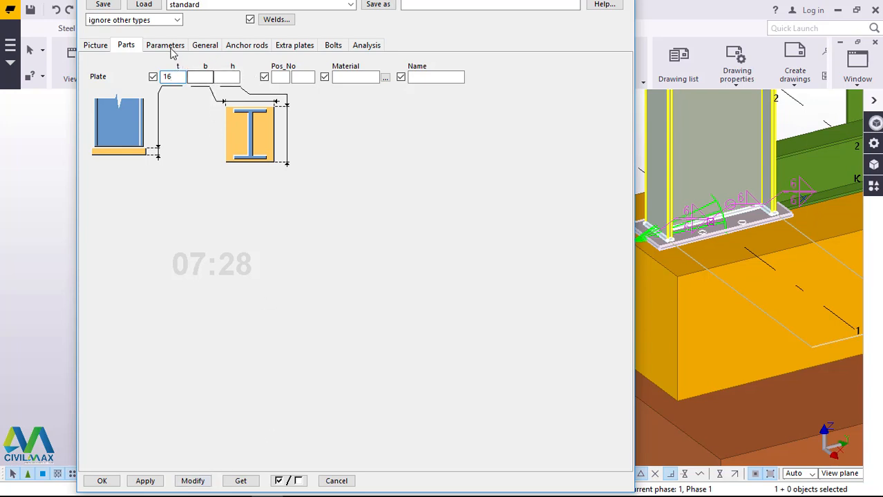
click(192, 481)
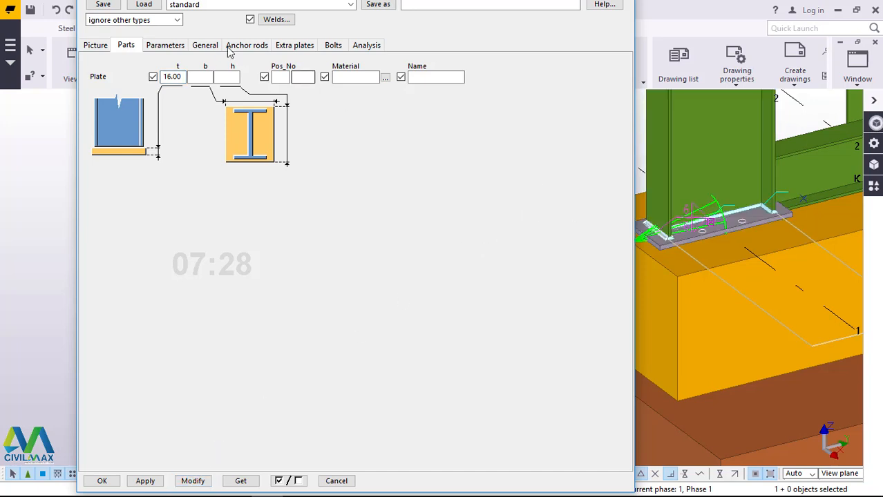
Step: Set the base plate's bolts along the column web direction to 3 with a spacing of 120
click(171, 47)
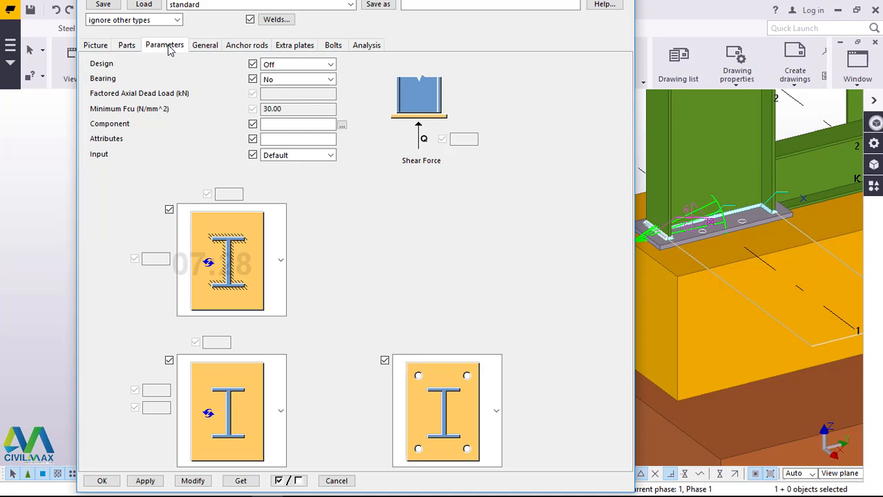
click(338, 50)
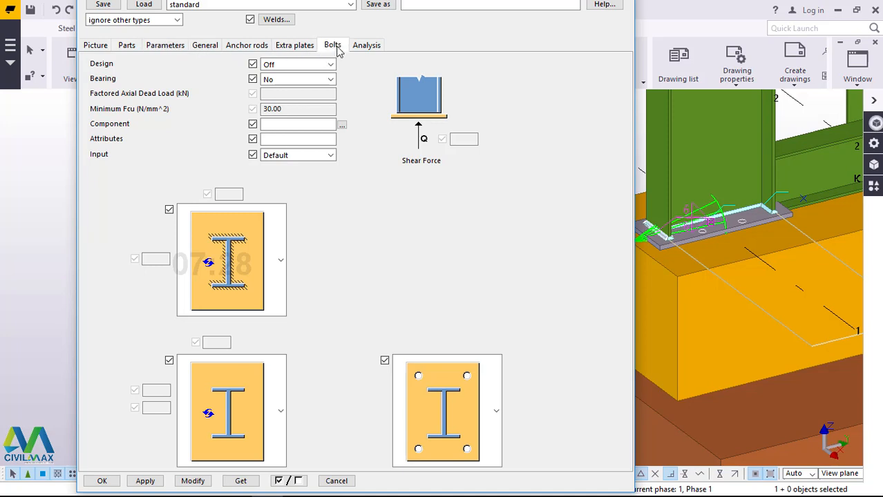
click(290, 233)
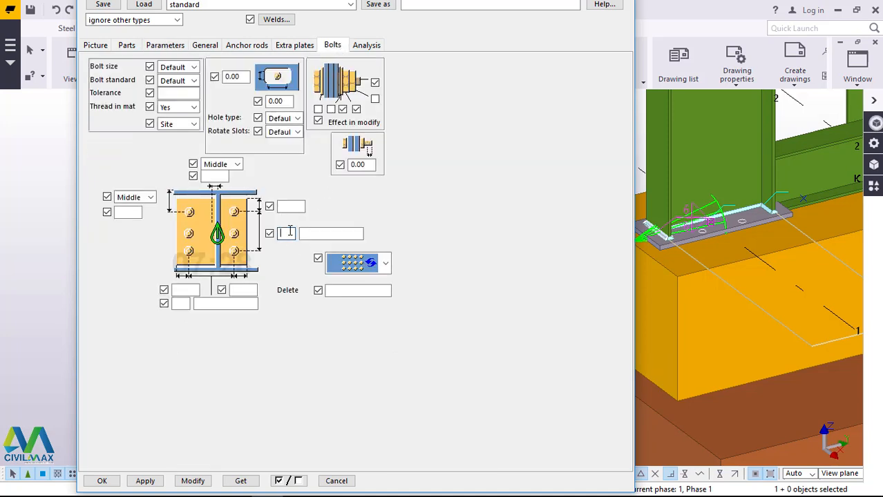
text(3)
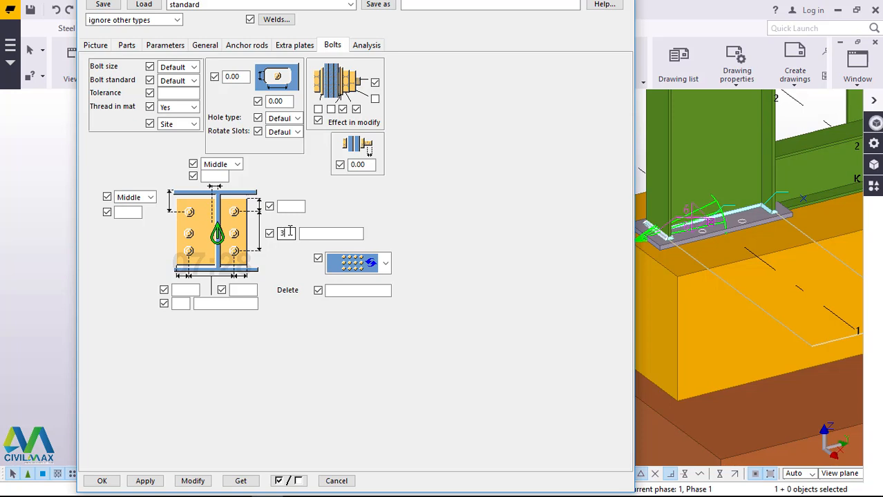
click(344, 233)
text(120)
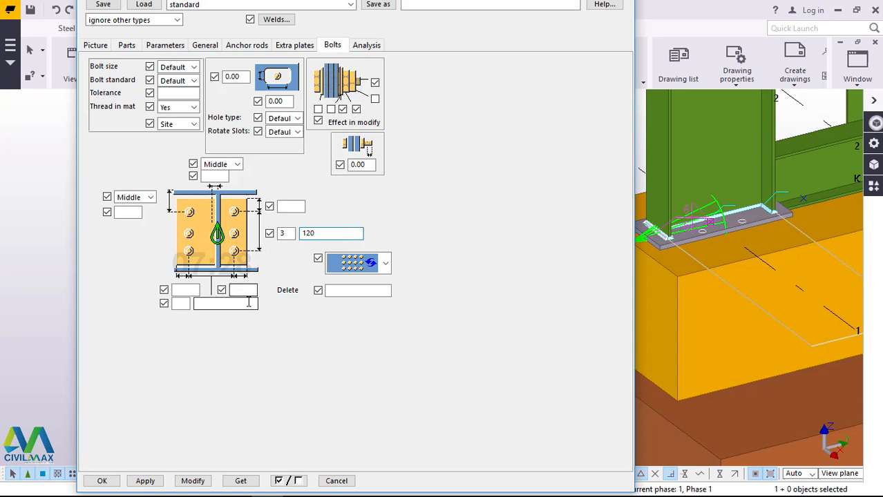
Step: Set the base plate bolt size to 20 and standard to 8.8XOX, and enable the first element of the bolt assembly
click(195, 67)
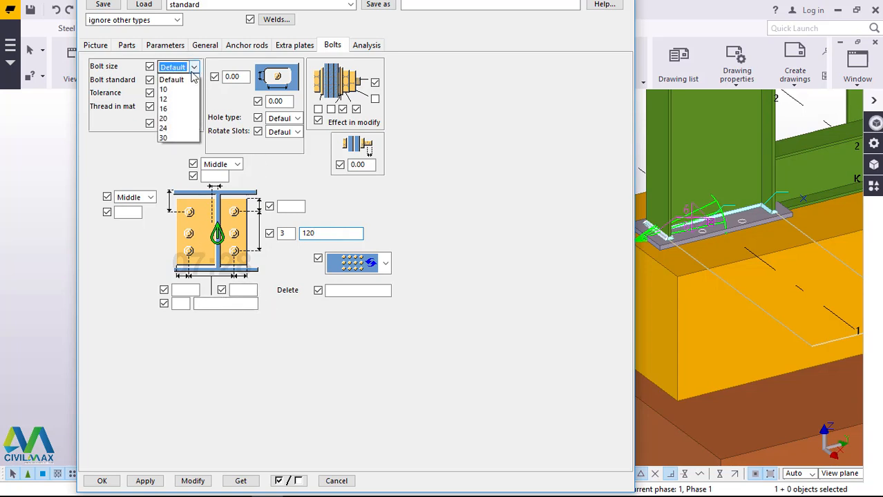
click(181, 118)
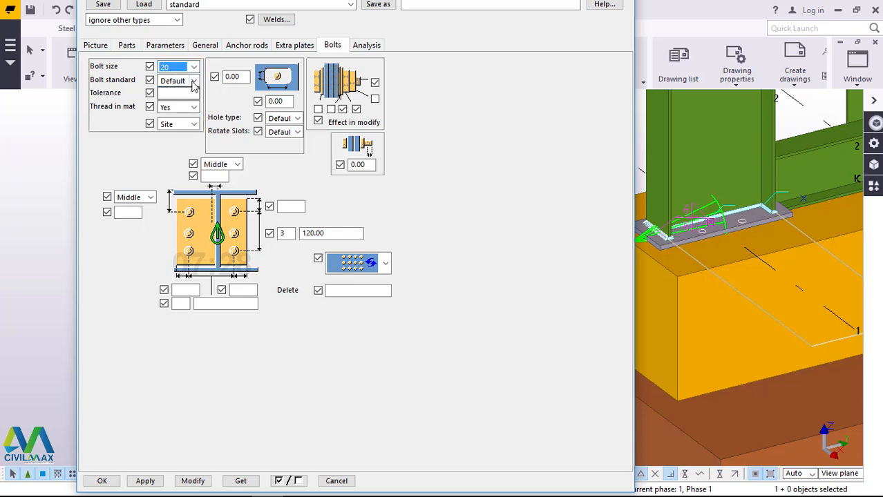
click(194, 80)
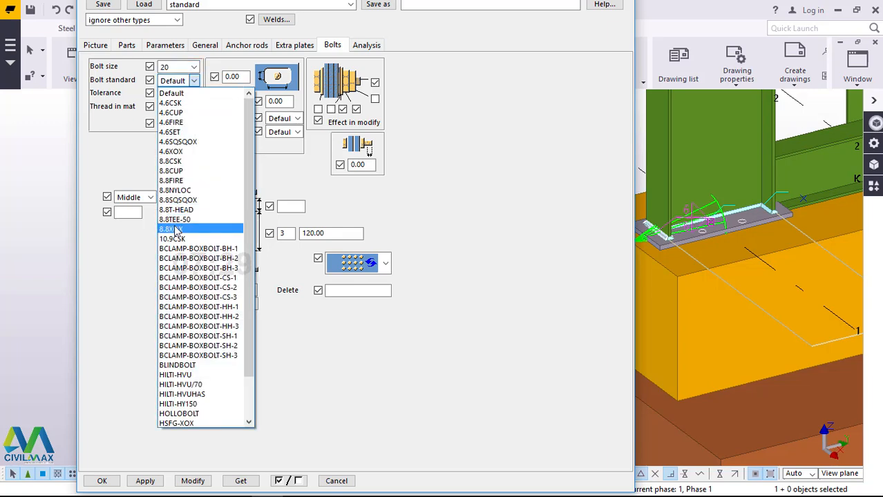
click(173, 228)
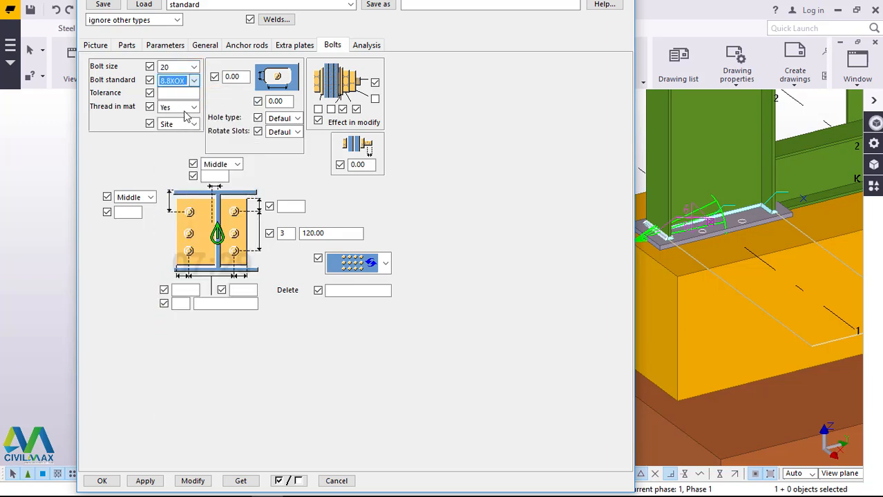
click(319, 109)
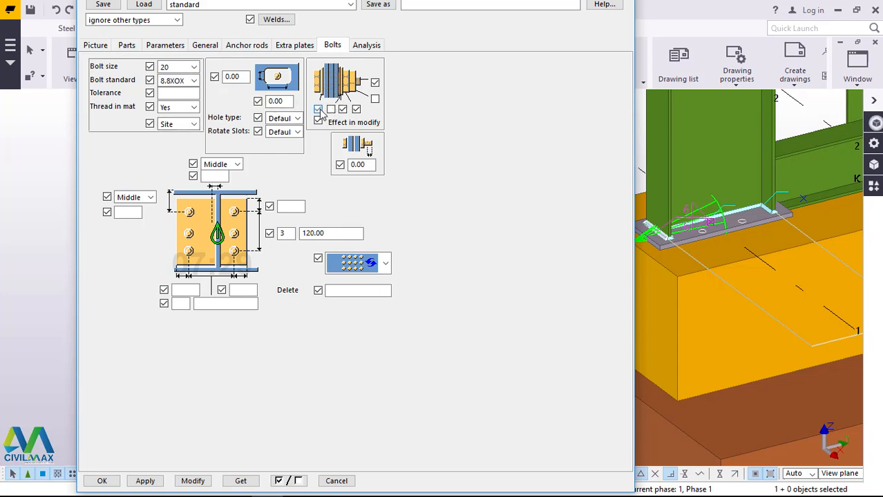
Step: Give the base plate 50 mm grout positioned Above and Anchor rods, modify the component, and accept its properties
click(247, 45)
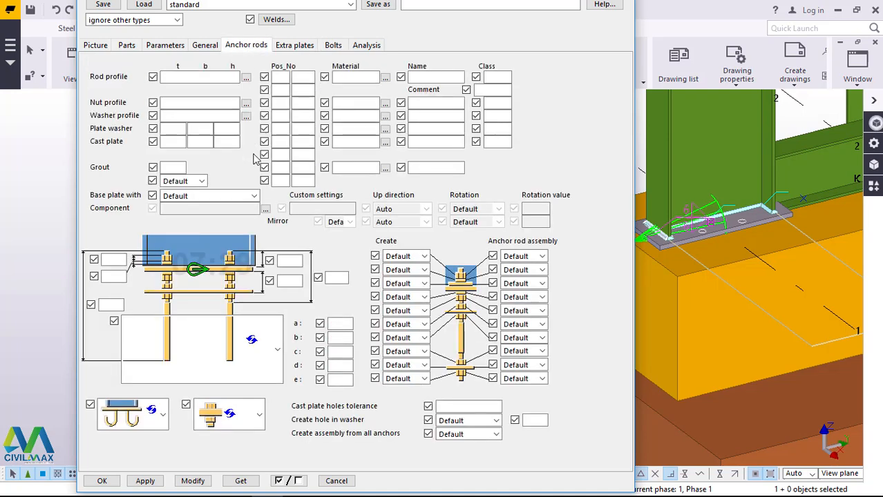
click(176, 167)
click(201, 181)
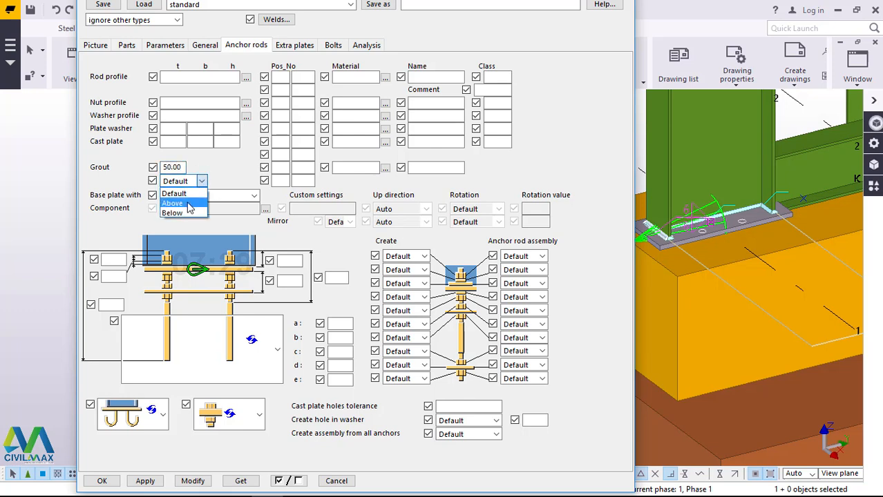
click(188, 204)
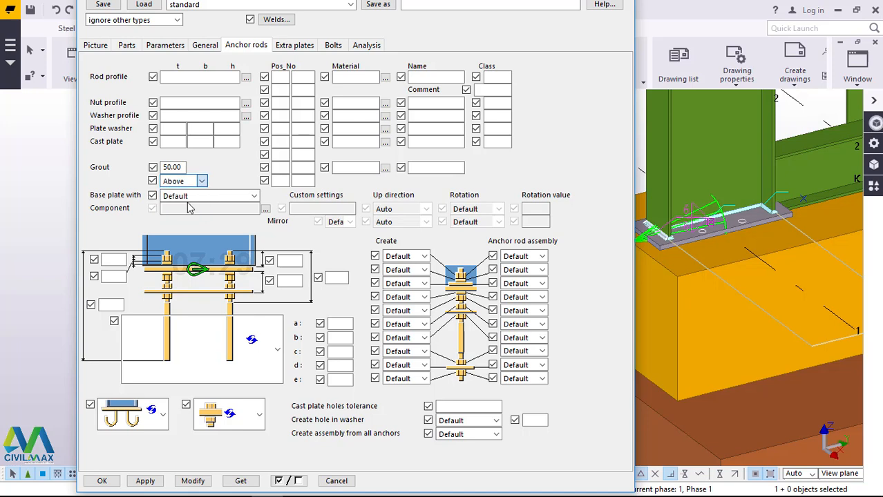
click(252, 197)
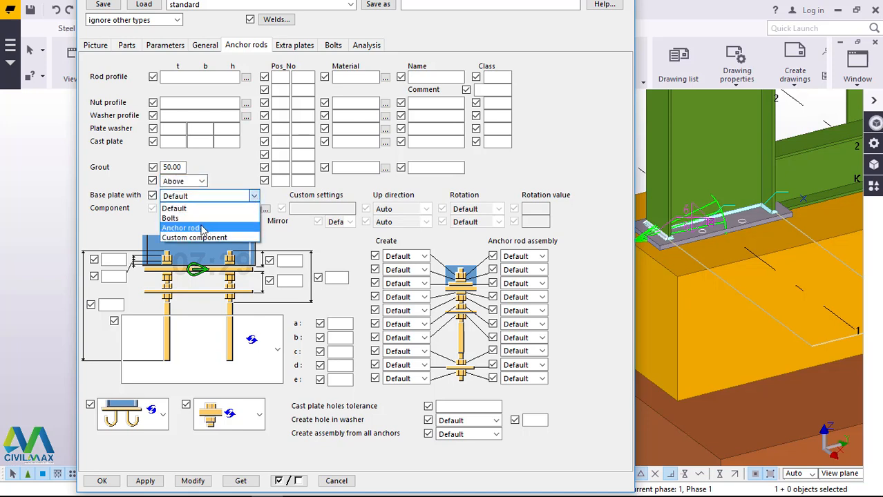
click(201, 228)
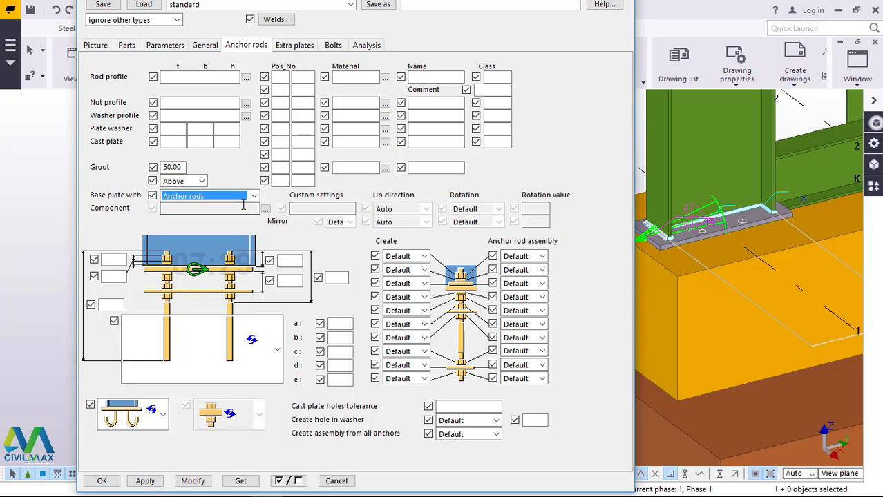
click(194, 481)
click(193, 481)
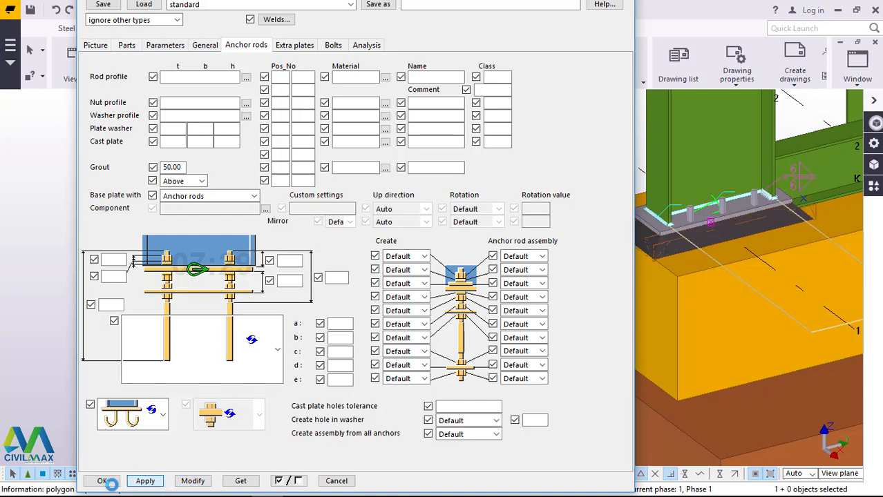
click(102, 482)
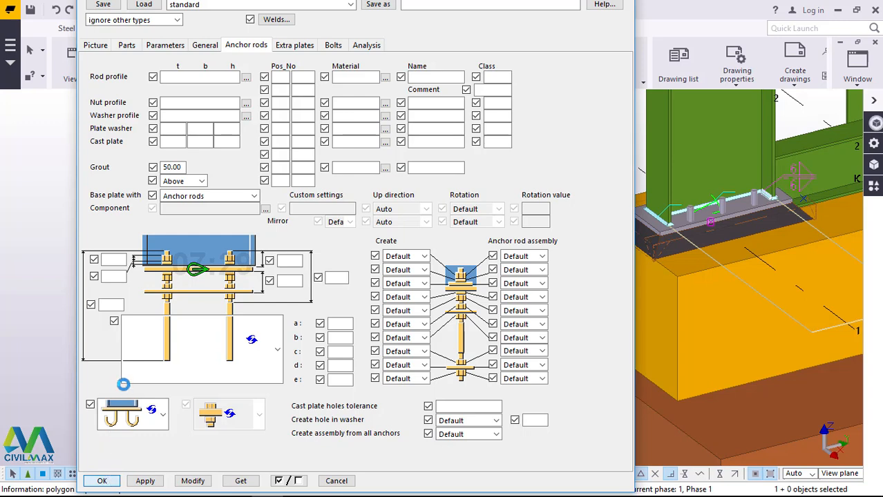
Step: Add the Base plate (1042) to the shorter steel column's bottom end, end the command, and close the component catalog
scroll(162, 346, down, 5)
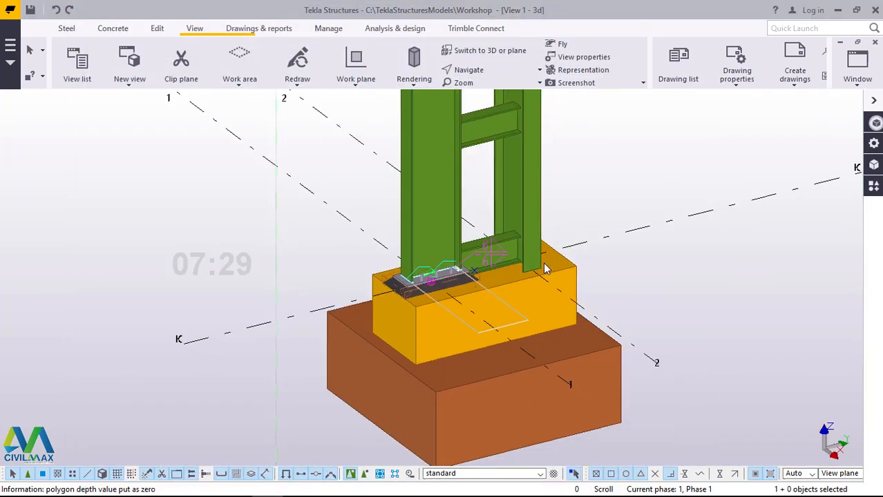
scroll(445, 311, up, 5)
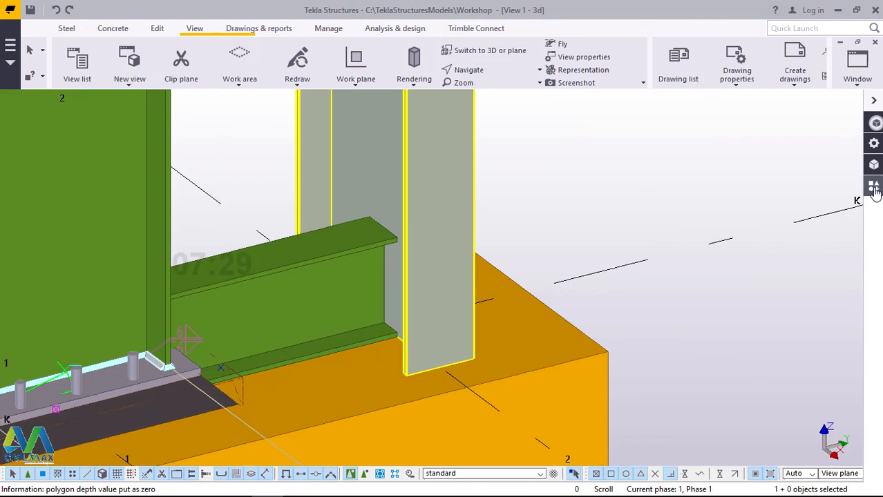
click(874, 190)
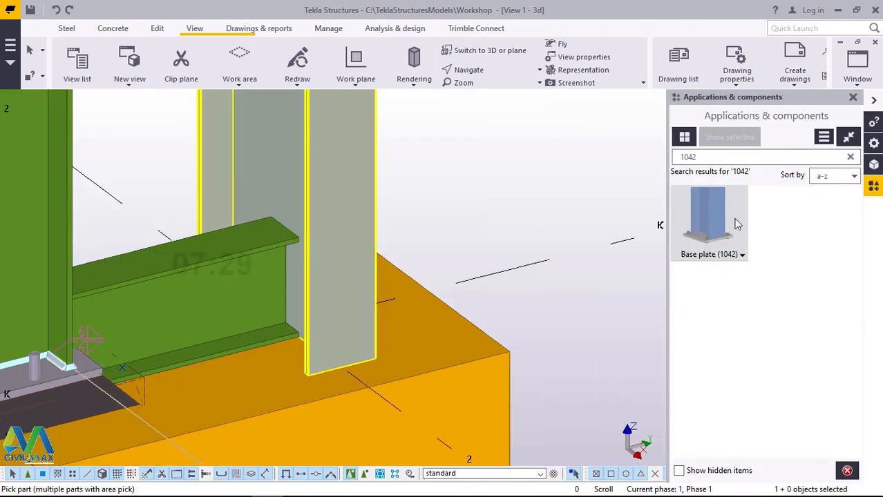
click(341, 281)
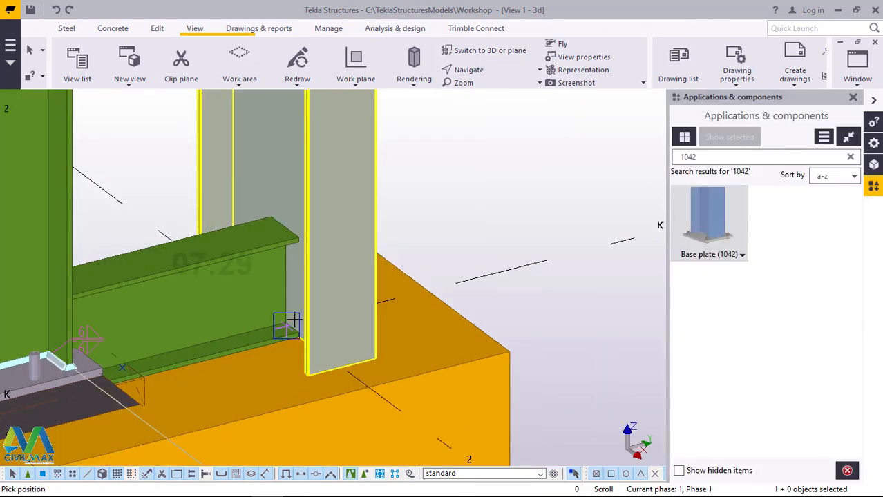
click(294, 320)
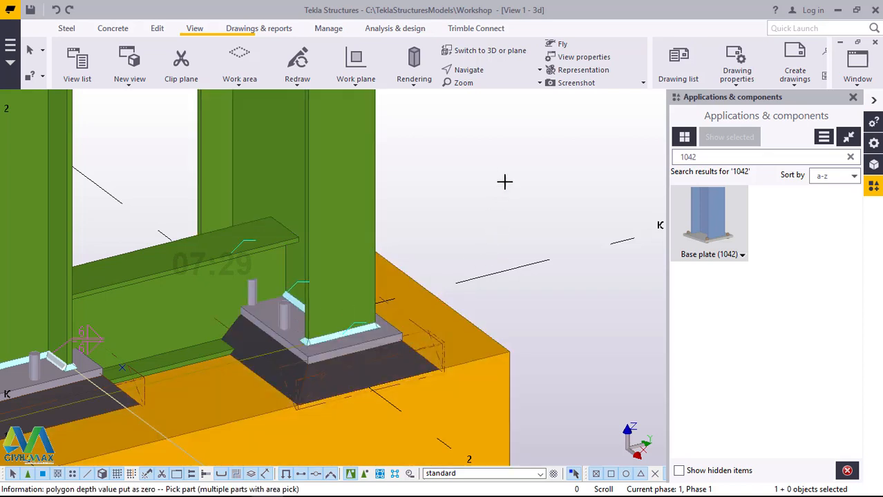
right_click(507, 156)
click(535, 158)
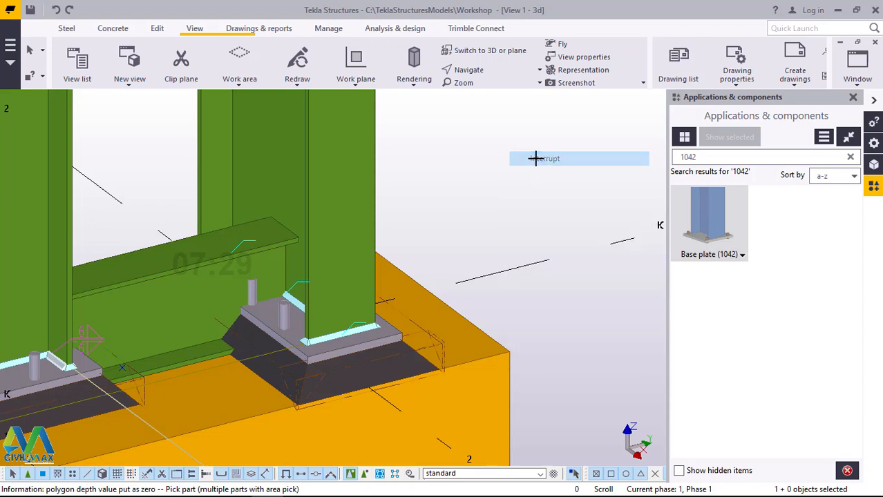
scroll(511, 208, down, 3)
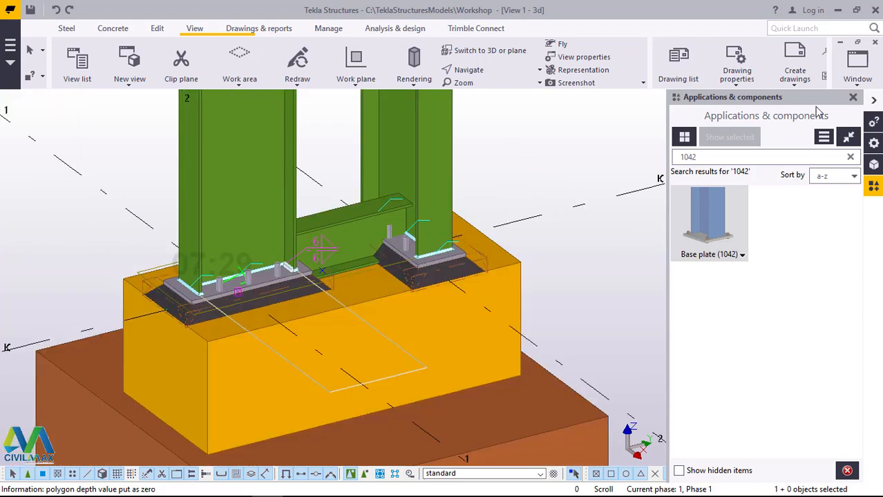
click(854, 98)
scroll(459, 238, up, 4)
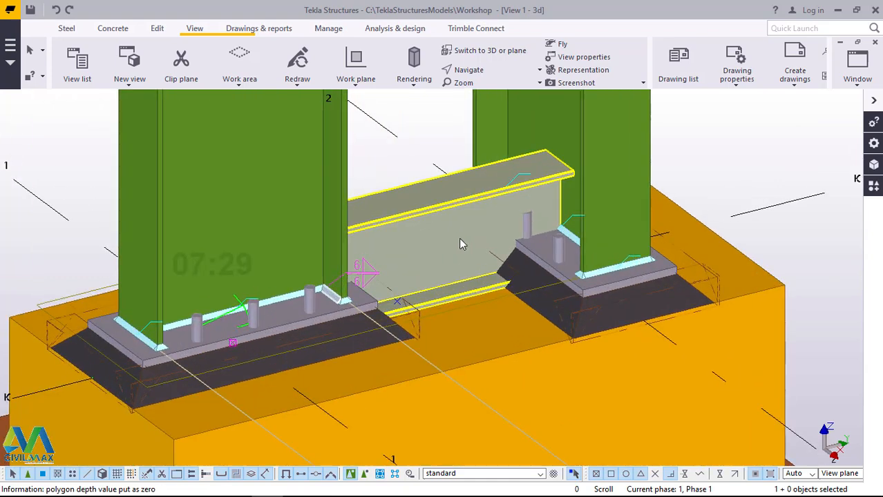
Step: Move the lowest connecting beam between the two steel columns up linearly by a dZ of 100
scroll(442, 235, down, 2)
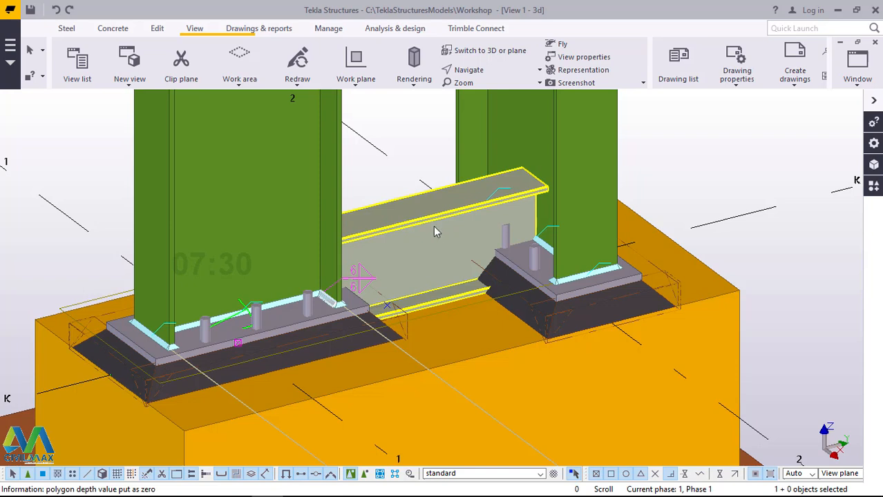
click(433, 232)
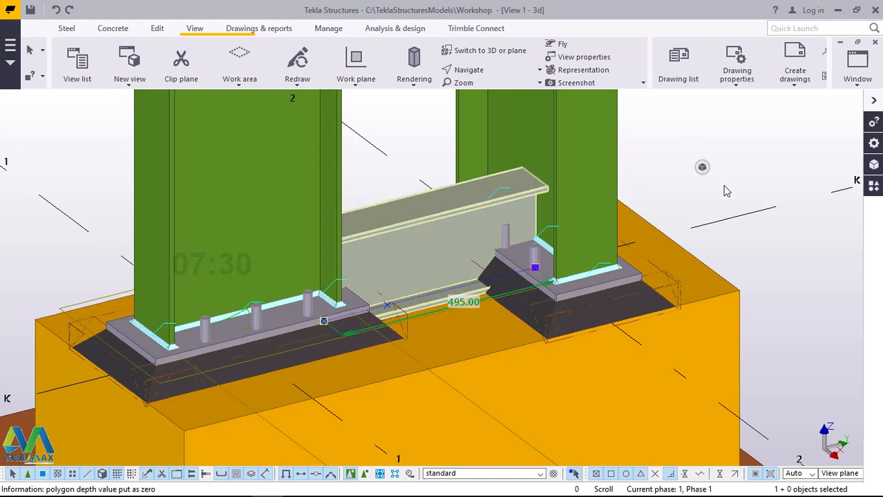
right_click(725, 191)
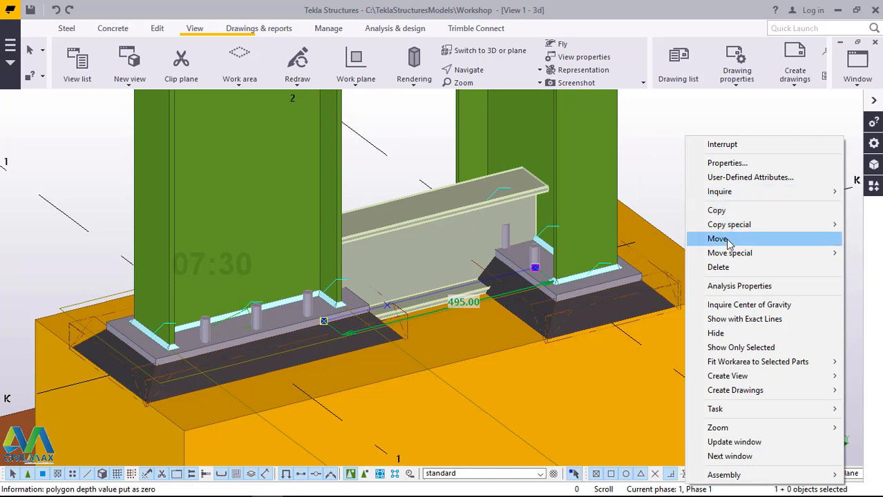
mouse_move(730, 254)
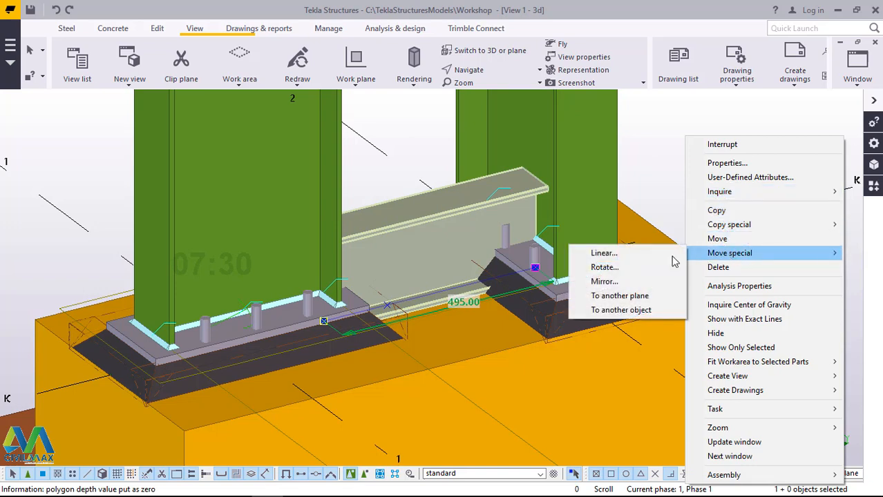
click(604, 253)
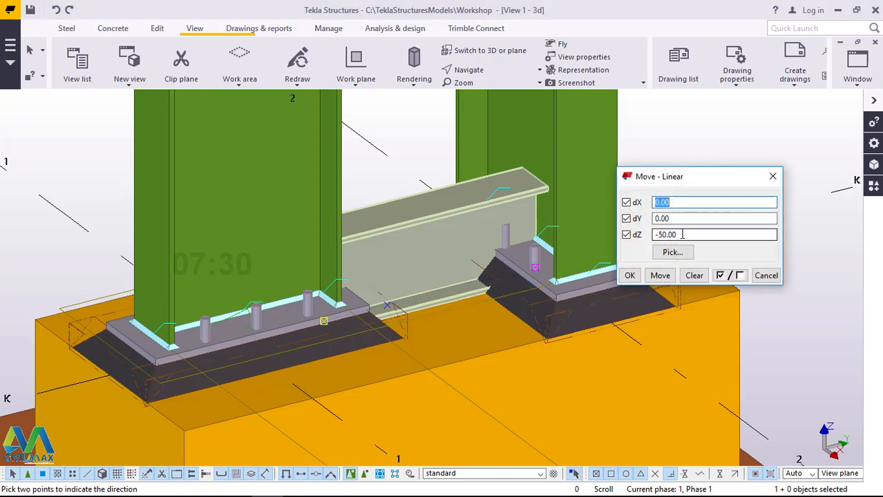
drag(683, 235, 641, 237)
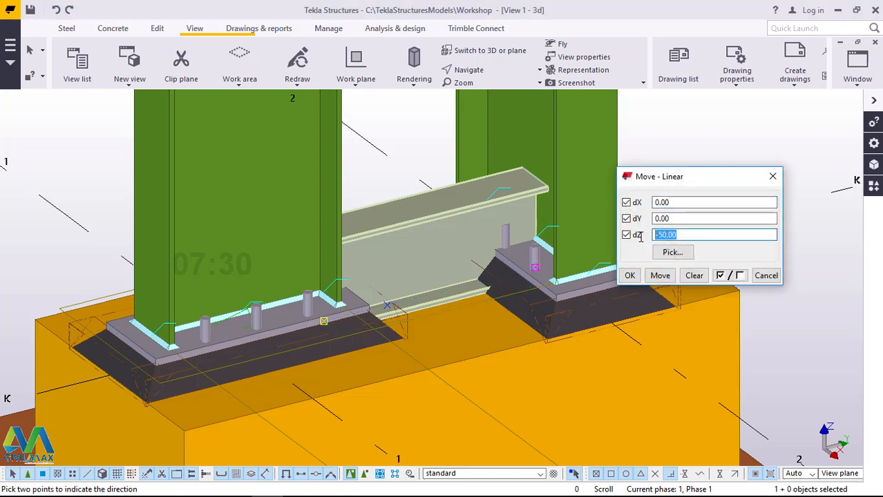
text(100)
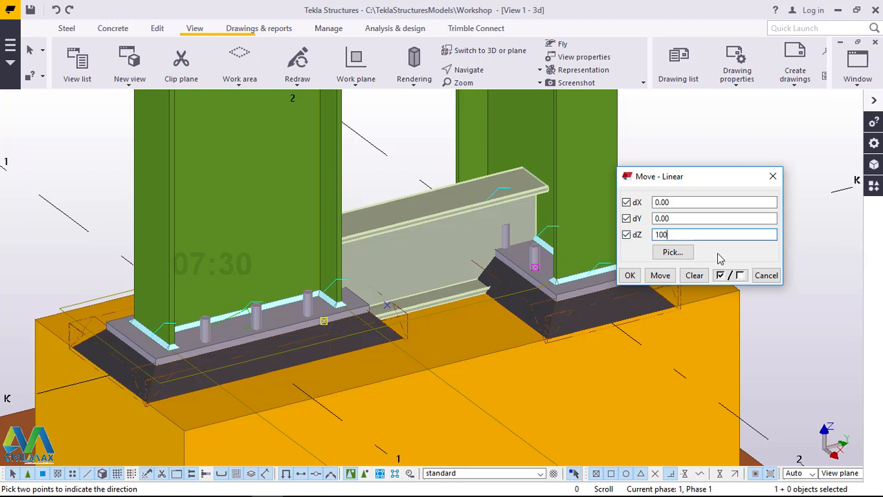
click(659, 276)
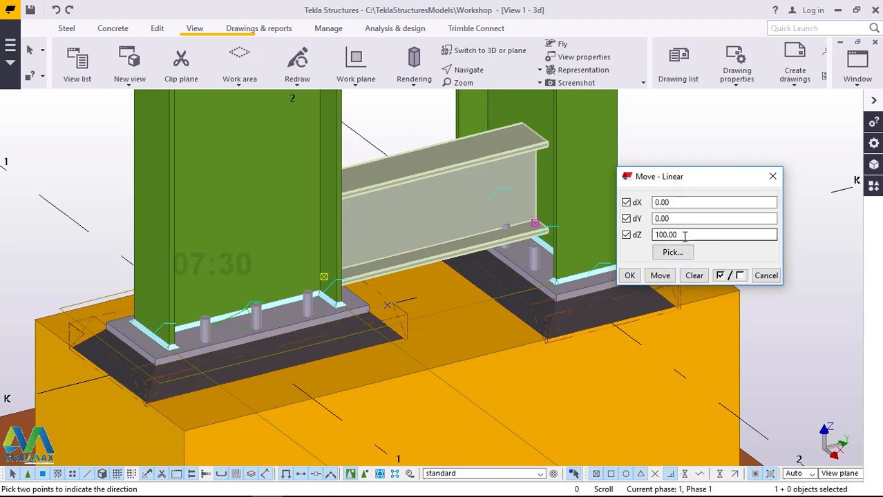
Step: Raise the lowest connecting beam by a further dZ of 50, accept the linear move, and end the command
drag(685, 236, 645, 237)
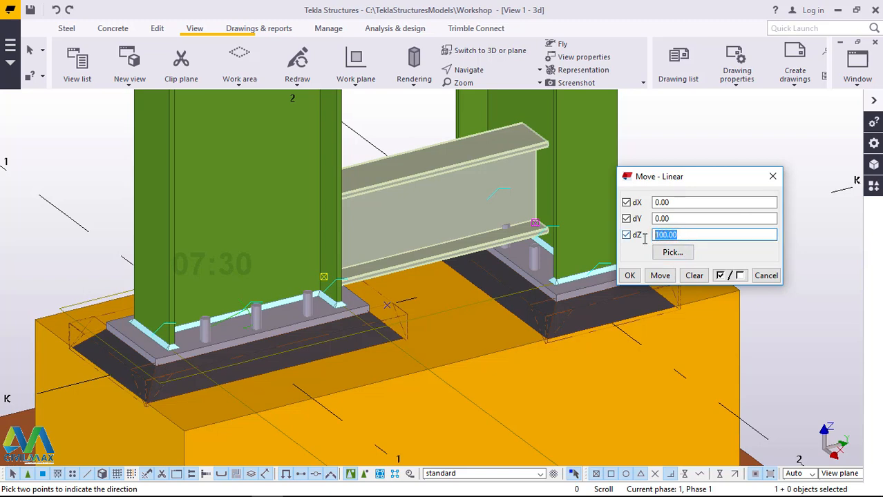
text(50)
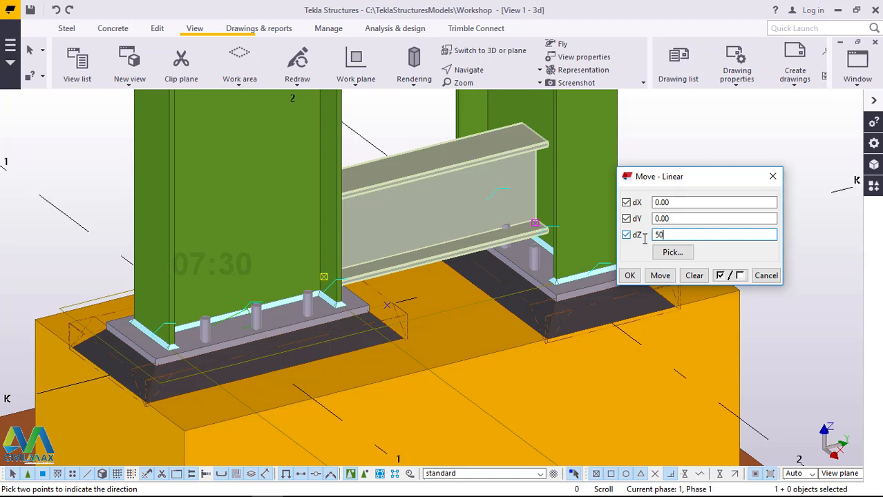
click(660, 275)
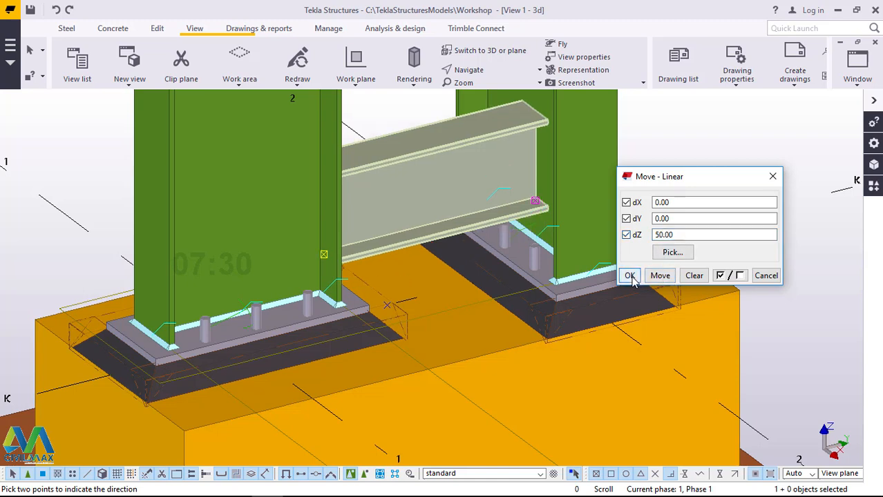
click(629, 276)
right_click(693, 135)
click(711, 141)
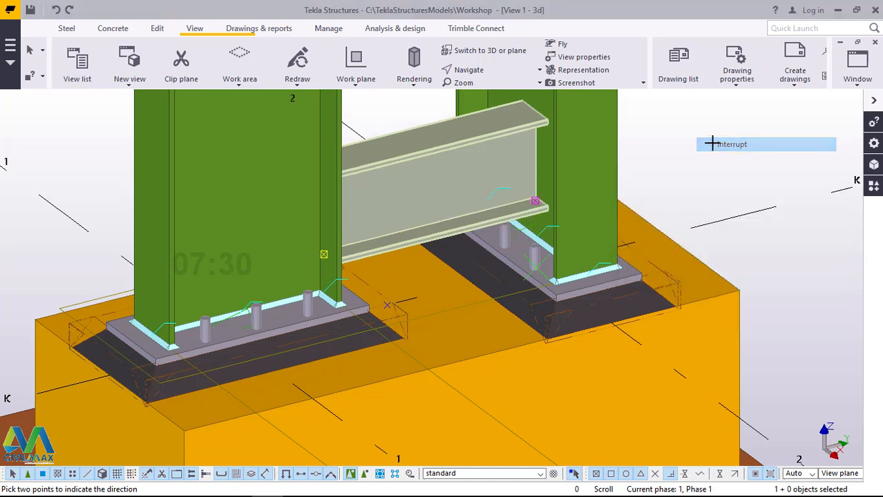
key(Escape)
Step: Examine the connecting beams along the height of the columns and the lowest beam's position above the base plates
scroll(449, 303, down, 10)
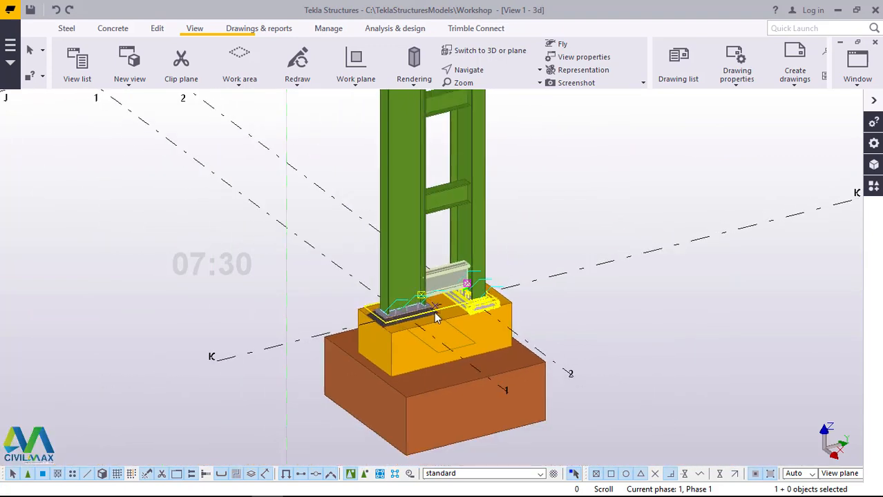
scroll(449, 119, up, 5)
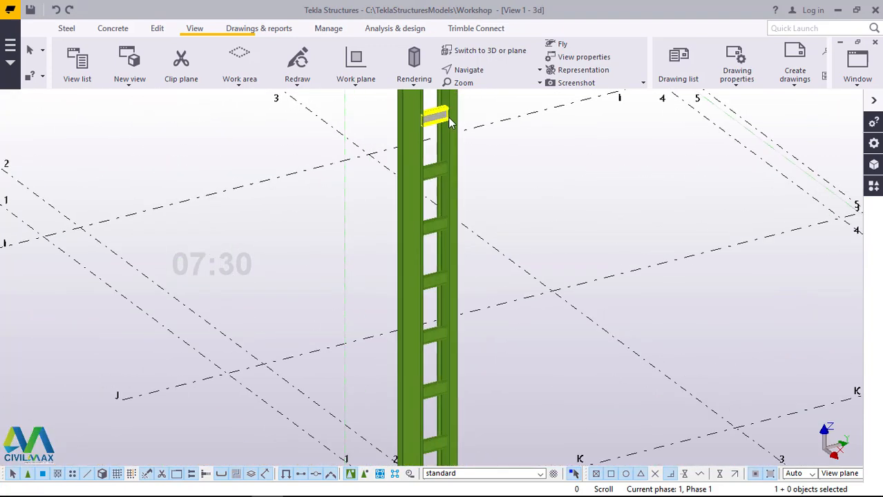
scroll(449, 117, up, 3)
scroll(450, 118, down, 3)
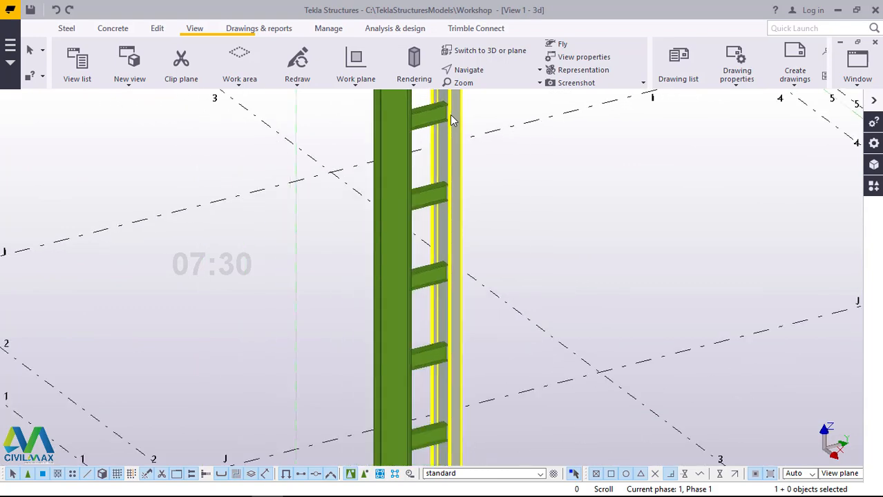
scroll(450, 135, down, 4)
scroll(450, 363, up, 5)
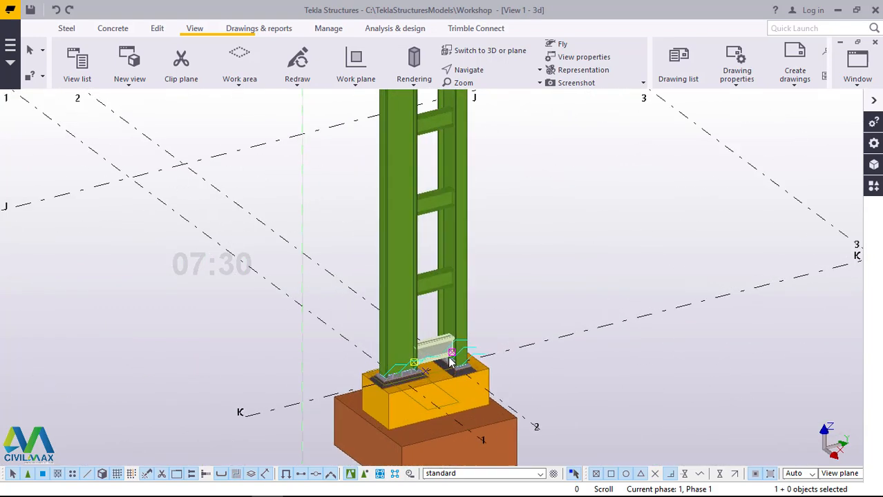
scroll(450, 363, up, 4)
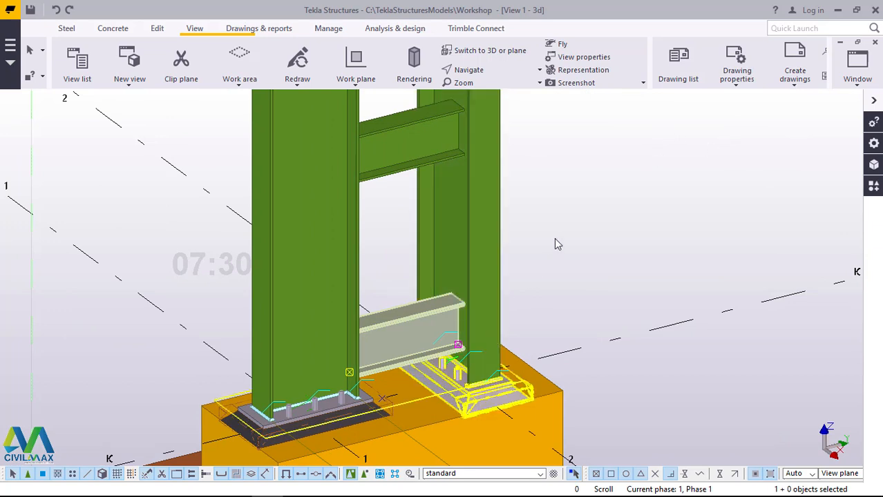
click(466, 334)
click(470, 357)
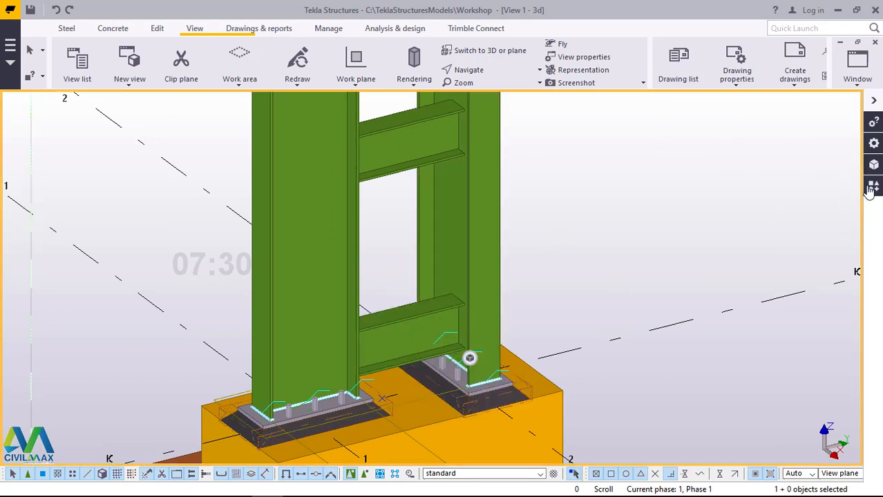
Step: Open the applications and components catalog and clear its search term
click(872, 186)
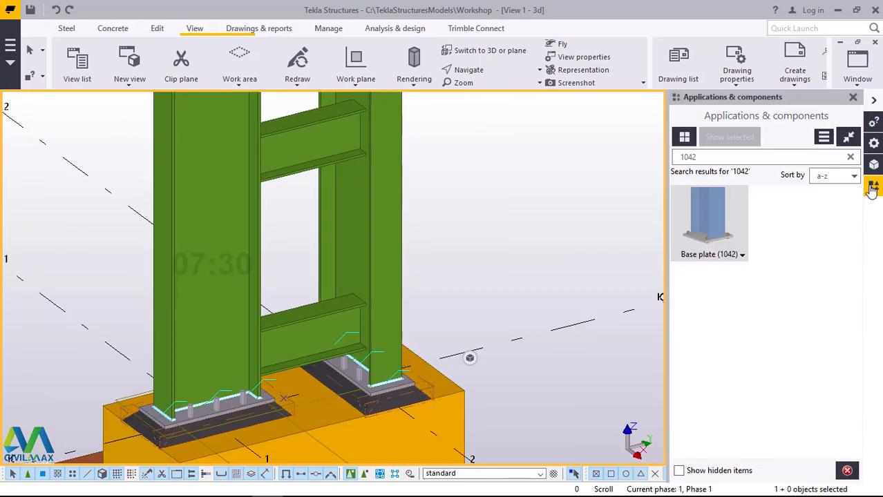
click(709, 158)
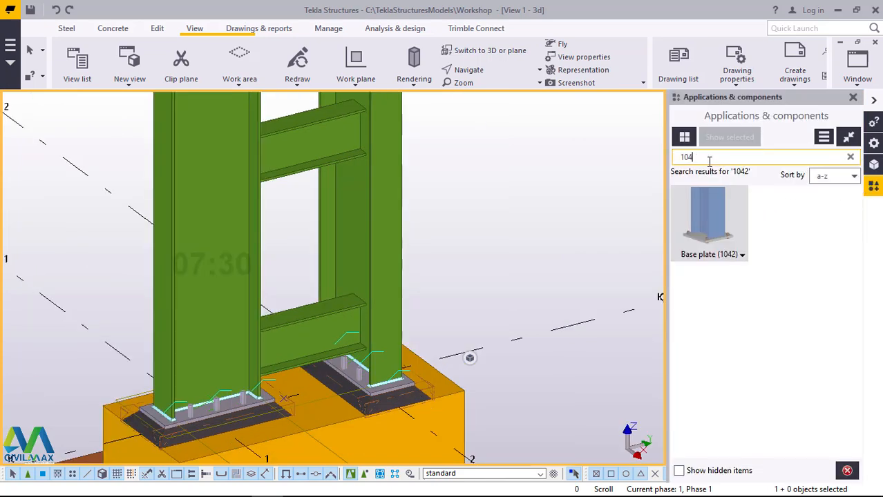
key(BackSpace)
key(BackSpace)
key(BackSpace)
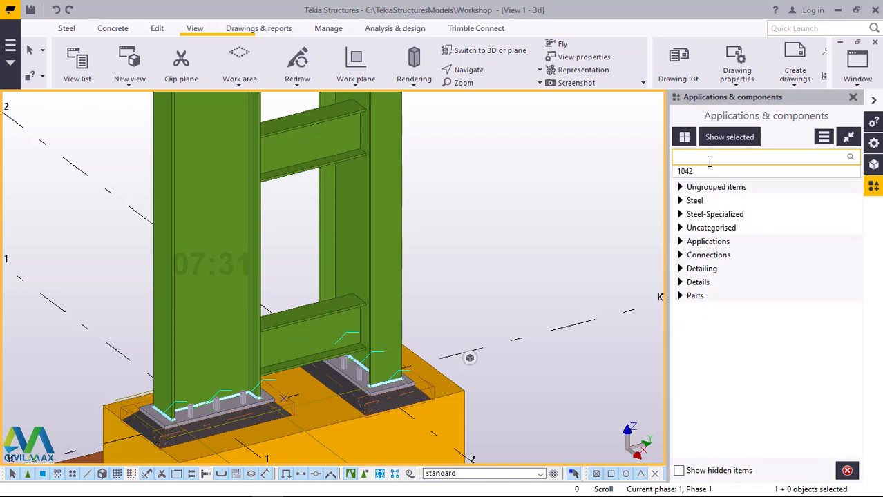
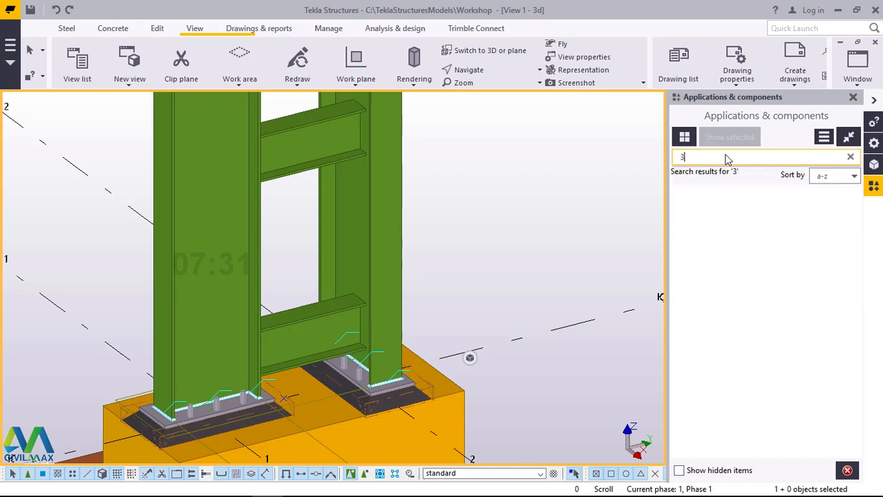
Step: Find component 32 in the catalog and apply Simple Endplate (32) between the column at grid 2 and the lowest connecting beam
text(2)
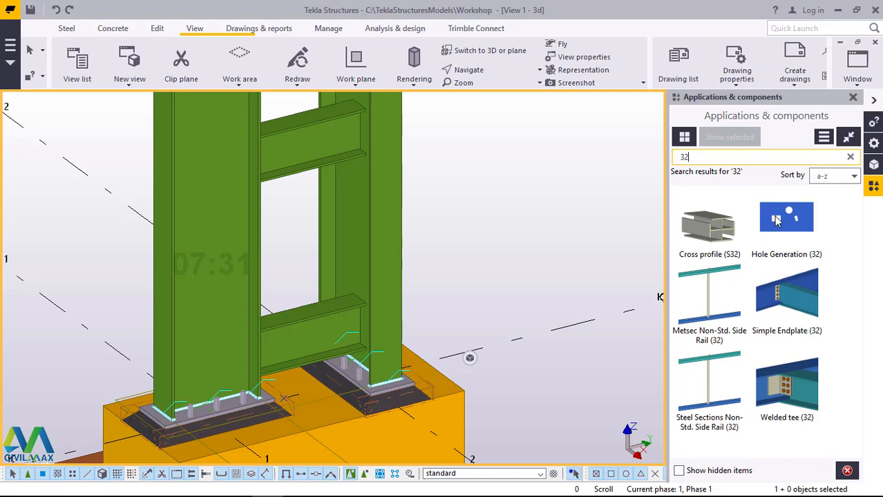
click(803, 306)
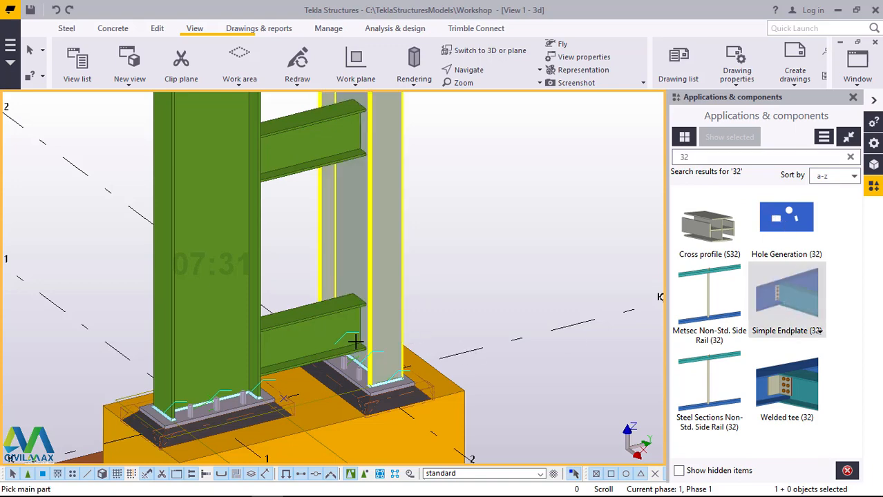
scroll(359, 331, up, 5)
click(360, 311)
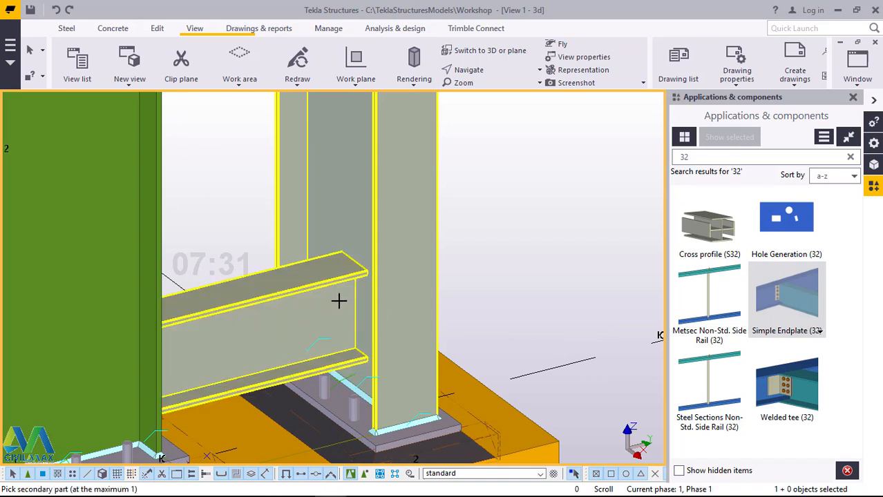
click(338, 301)
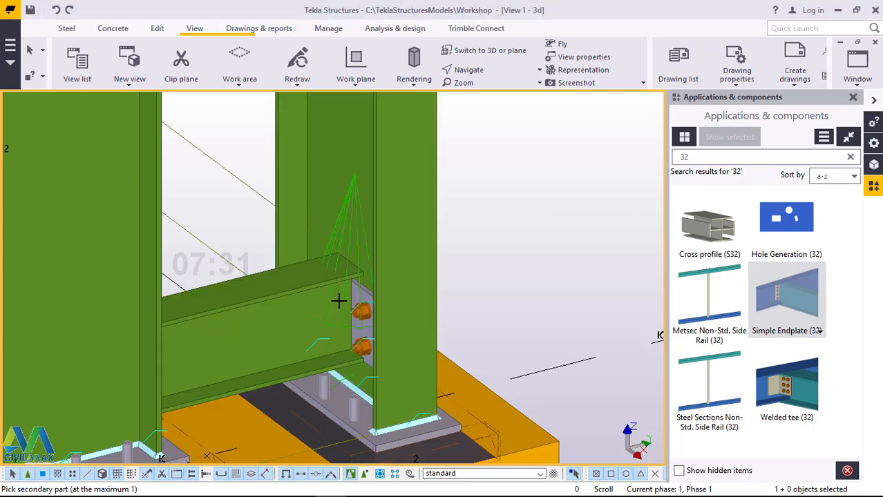
right_click(509, 198)
click(525, 206)
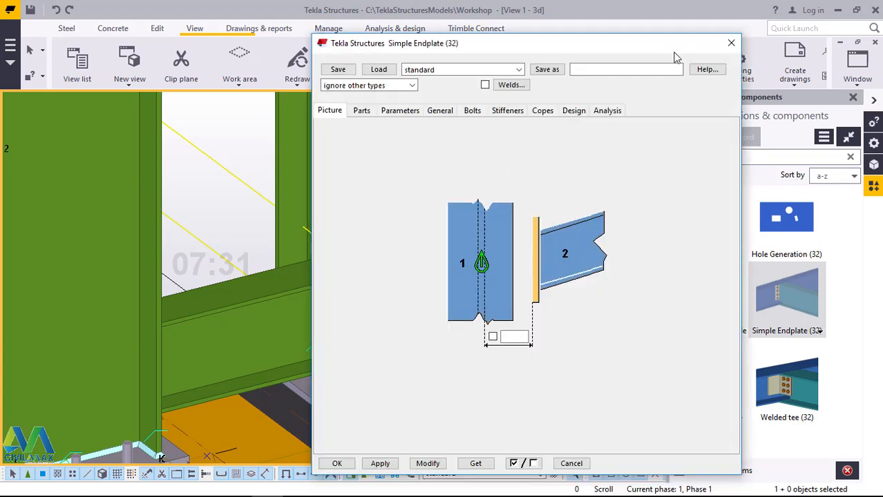
Step: In the Simple Endplate properties, set the end plate thickness to 16 and choose the beam option without web extension plates
drag(546, 52, 690, 52)
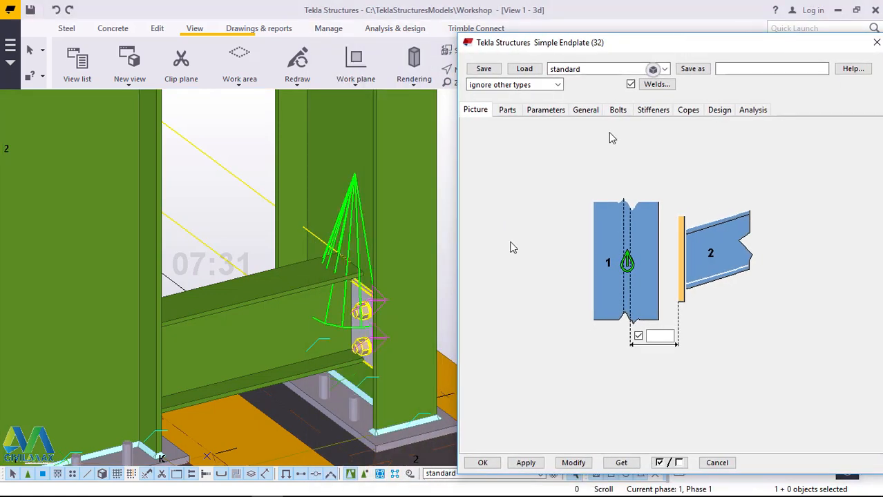
click(506, 111)
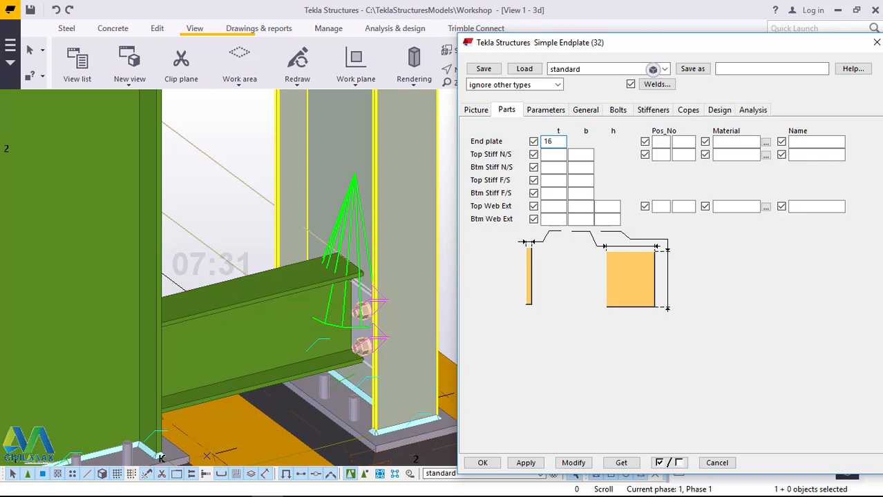
click(549, 113)
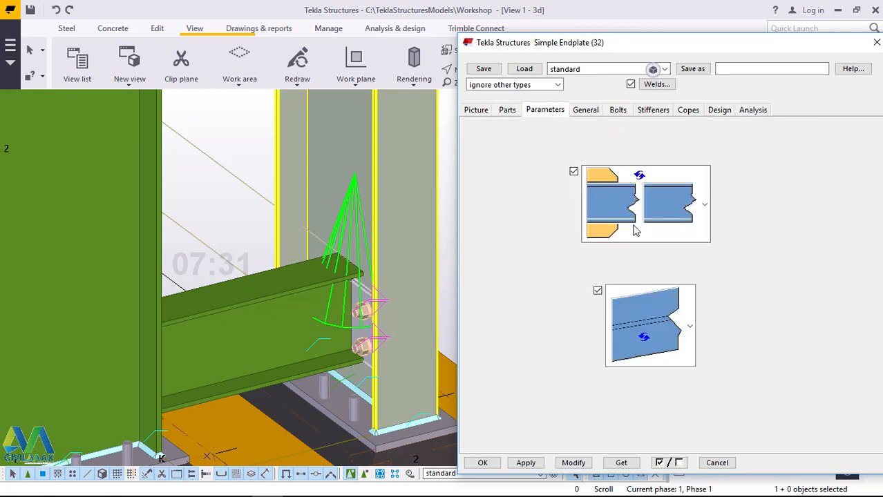
click(696, 222)
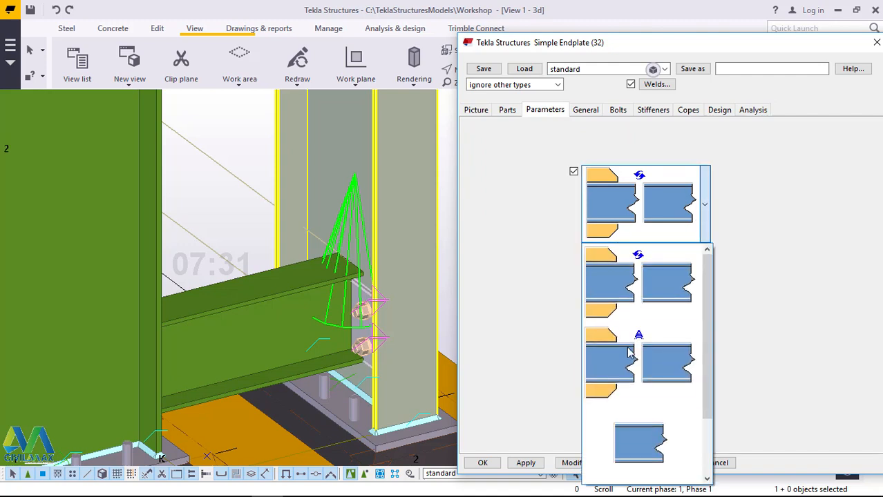
click(650, 445)
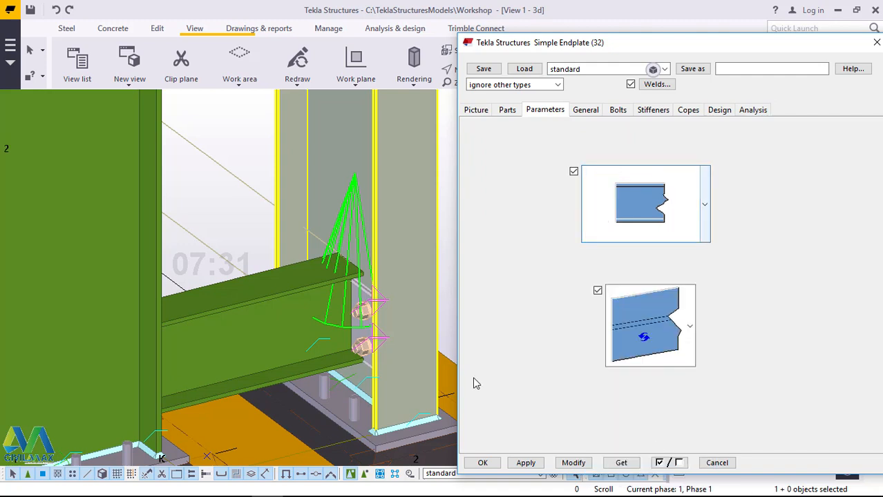
Step: Configure the endplate bolts with size 16, standard 8.8XOX, thread in material Yes, and the first washer of the bolt assembly included
click(588, 112)
click(627, 111)
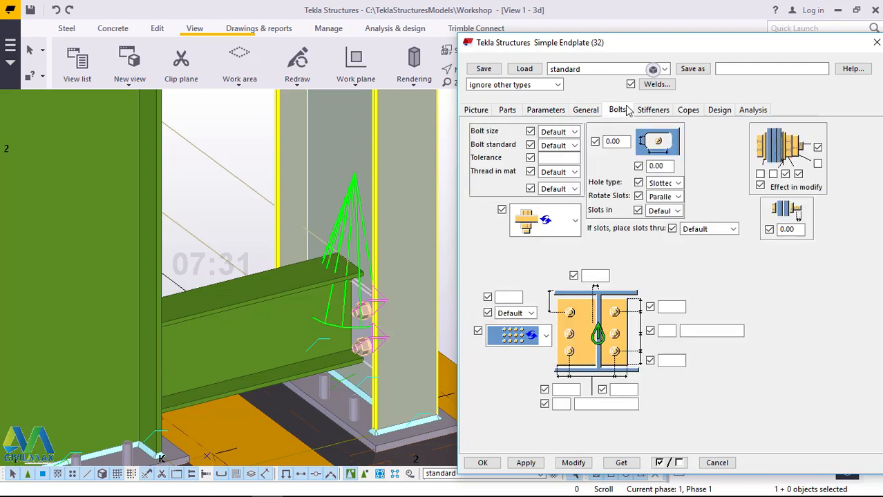
click(573, 132)
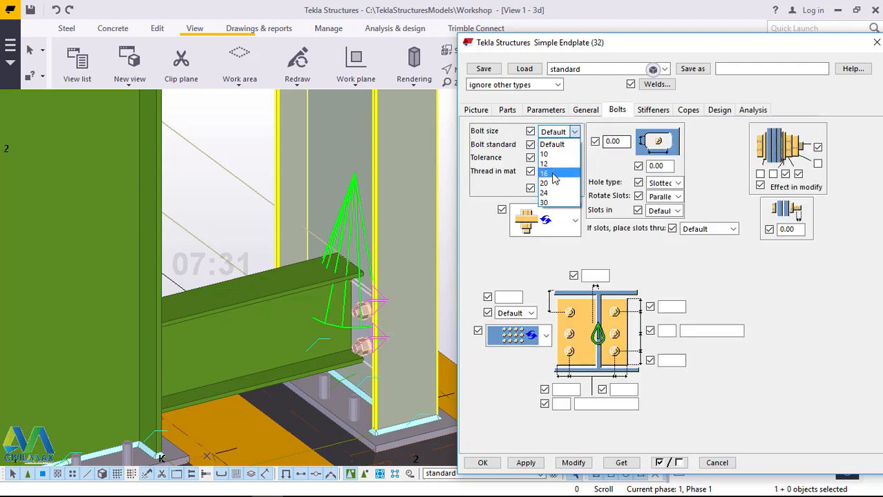
click(561, 173)
click(575, 145)
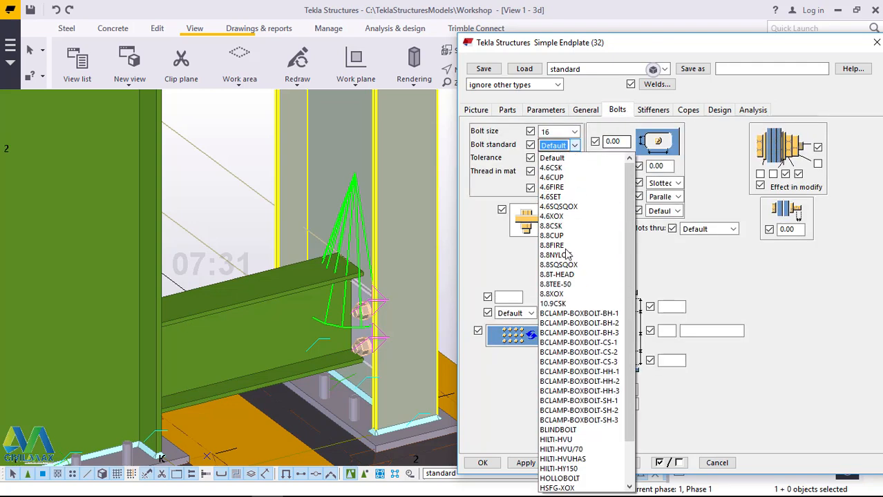
click(552, 294)
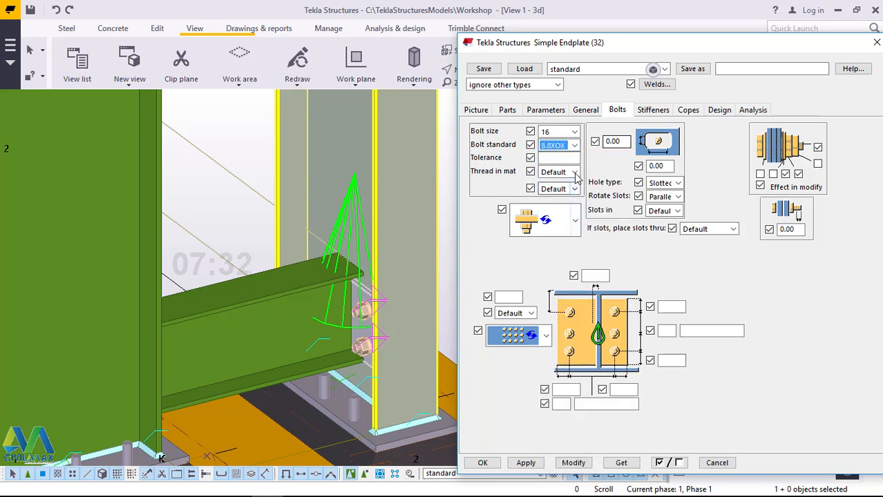
click(573, 172)
click(556, 204)
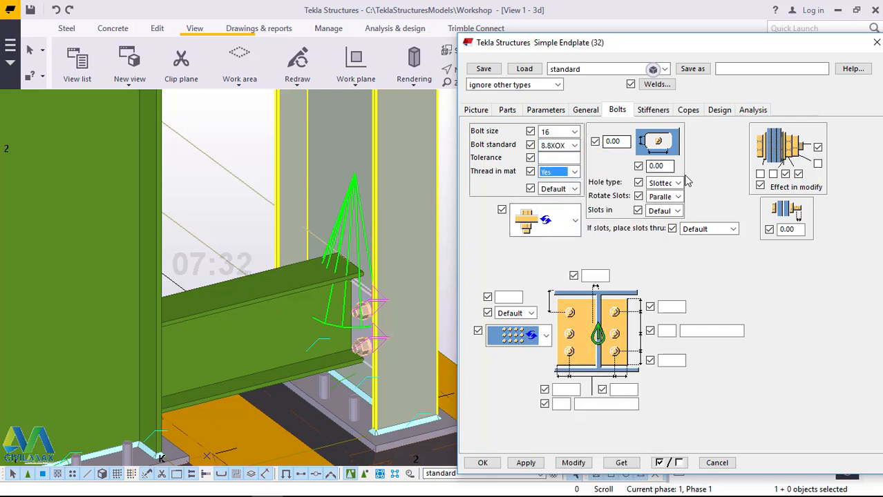
click(759, 177)
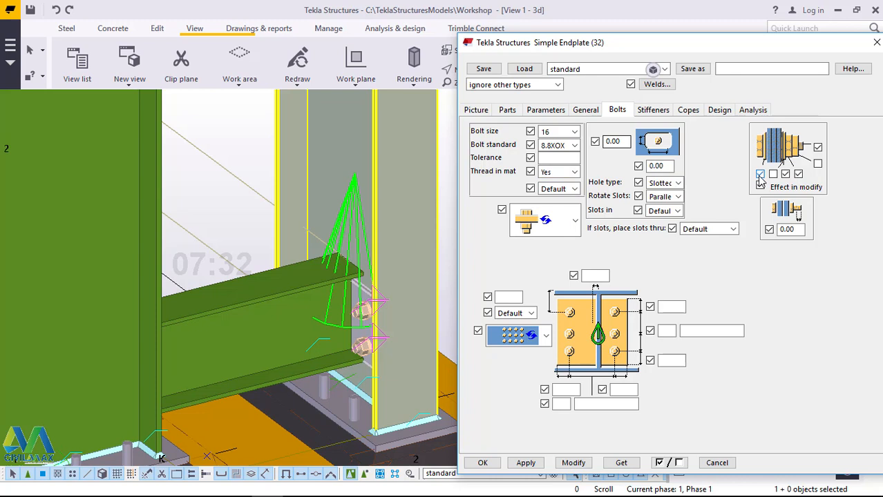
Step: Set 3 vertical bolt rows at 60 spacing, position the bolt group from the Middle, and modify the endplate connection
click(667, 332)
click(704, 332)
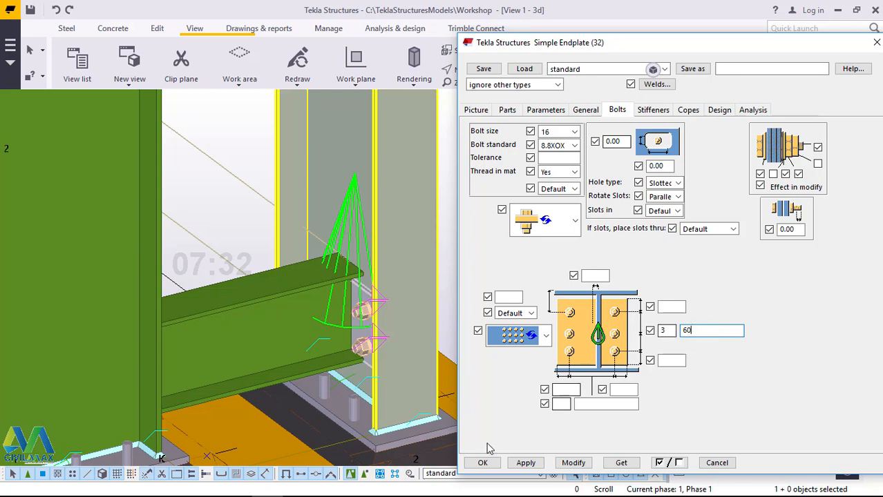
click(581, 466)
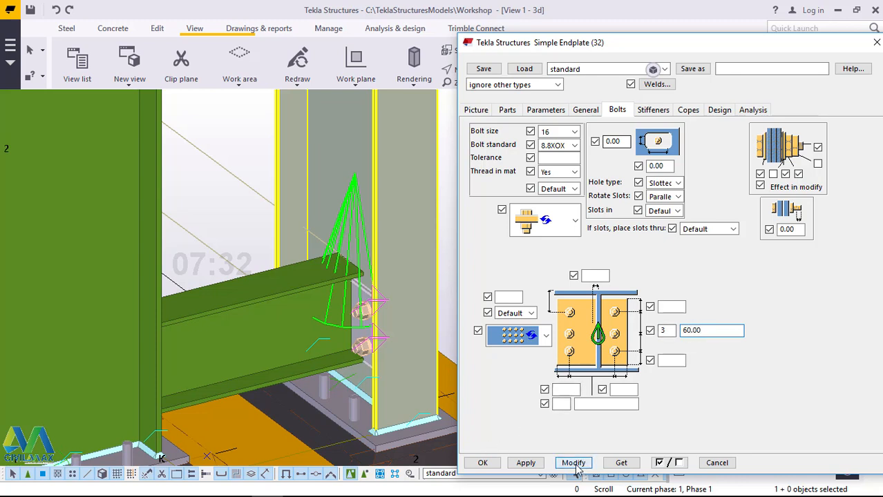
click(531, 313)
click(511, 342)
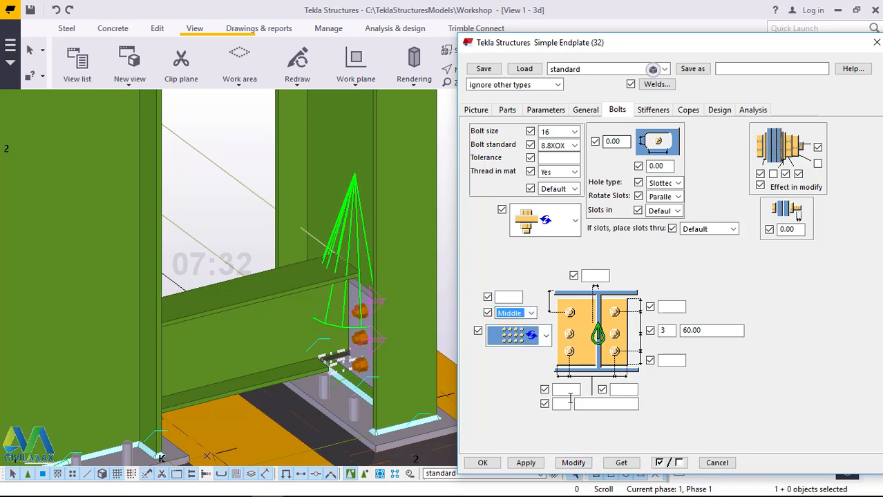
click(581, 467)
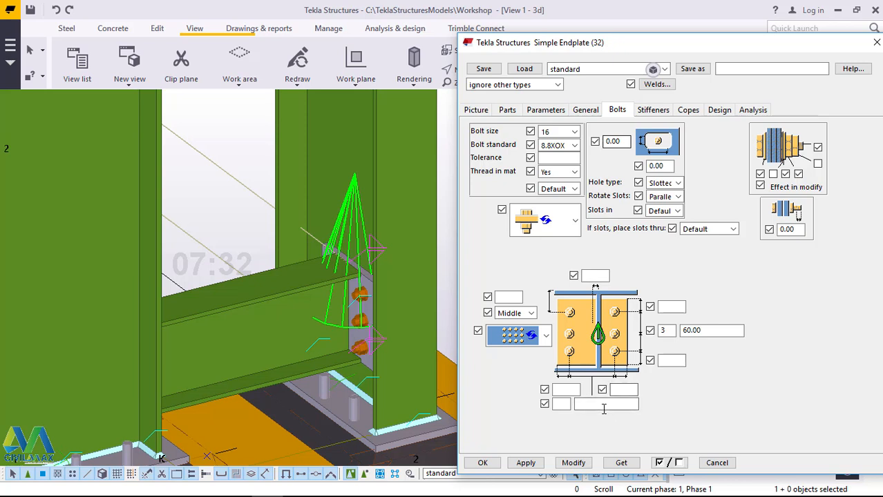
Step: Set both horizontal bolt edge distances to 20 and use 2 bolt columns at 75 spacing, modifying the connection
click(621, 392)
click(567, 390)
click(564, 408)
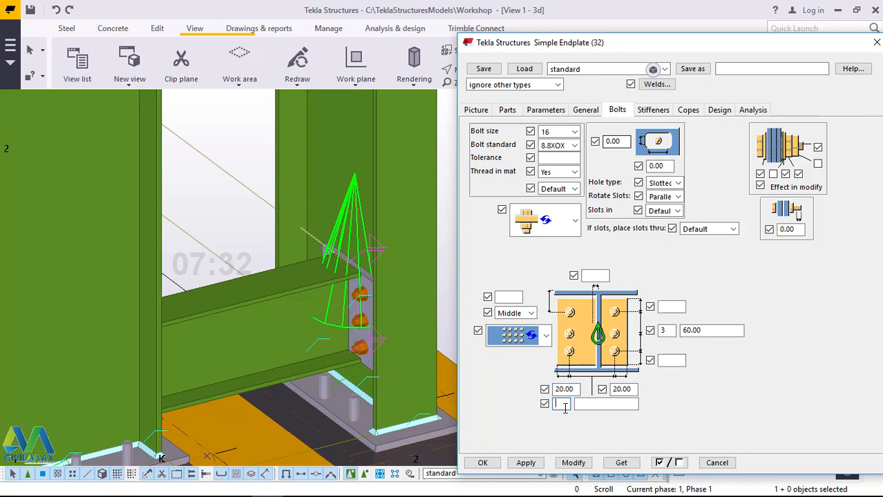
click(584, 406)
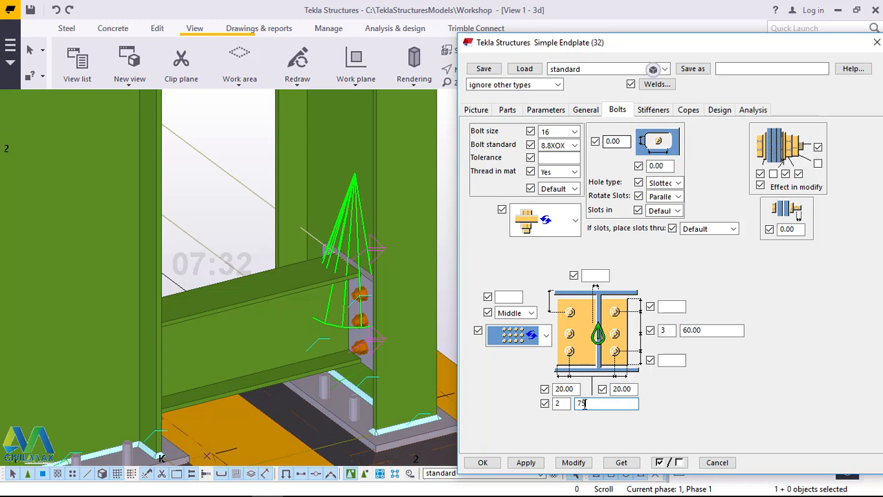
click(573, 466)
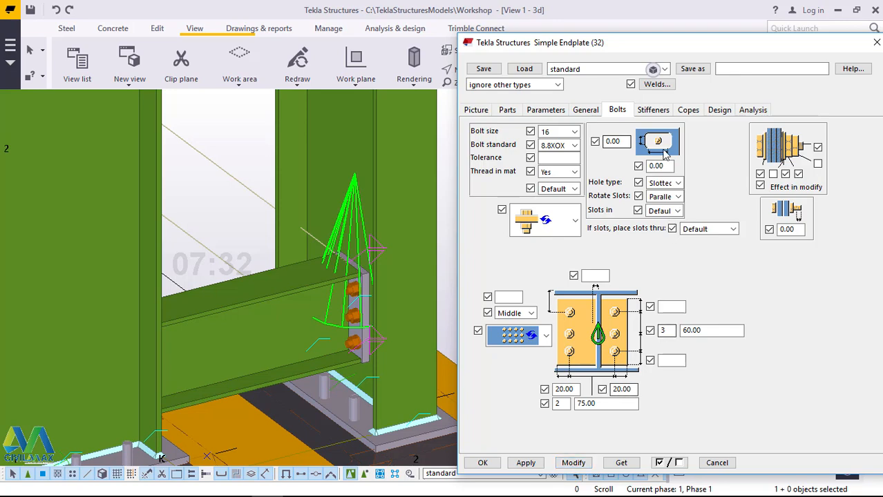
Step: Check the endplate's stiffener options, apply the connection settings, and close the properties
click(651, 111)
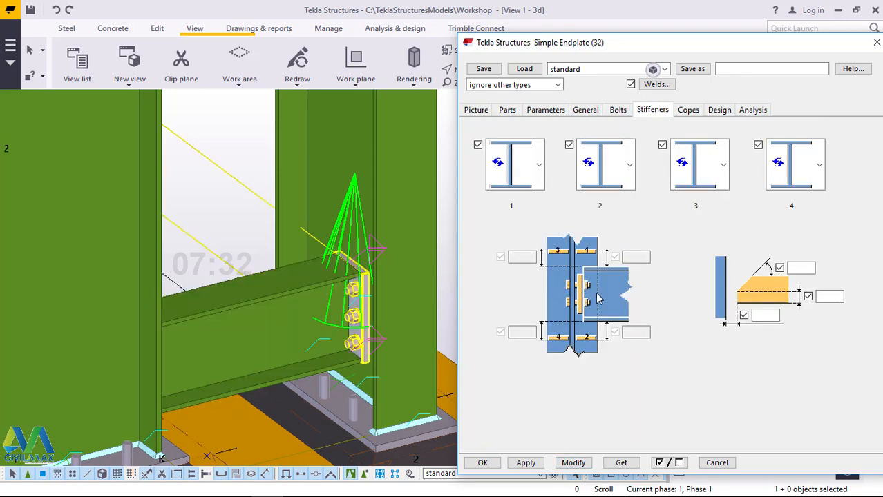
click(525, 464)
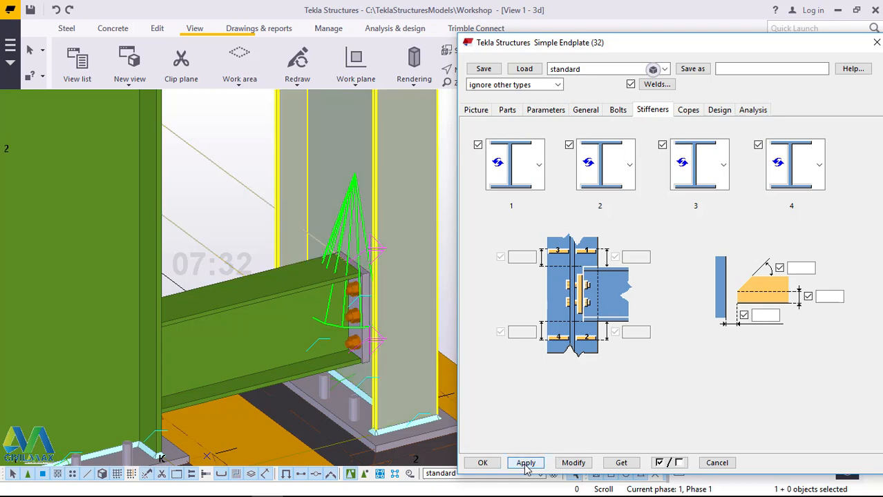
key(Escape)
click(542, 190)
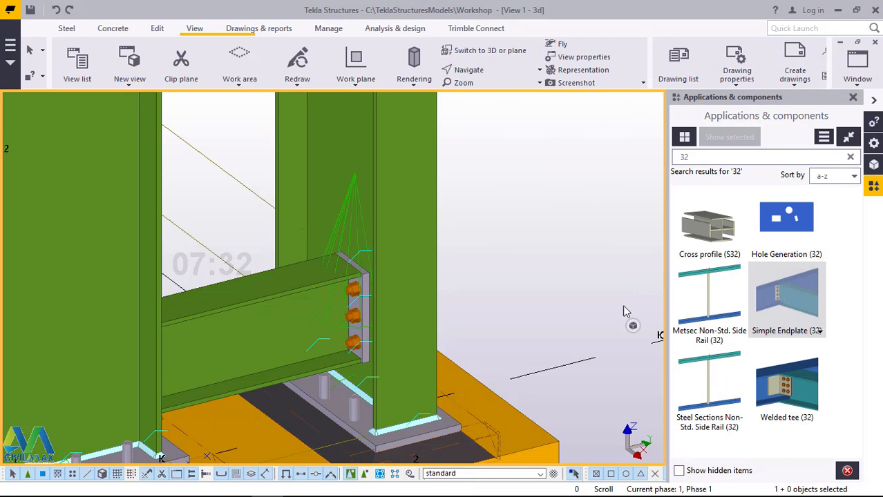
Step: Apply the same Simple Endplate (32) between the column at grid 1 and the lowest connecting beam, end the command, and close the catalog
click(779, 298)
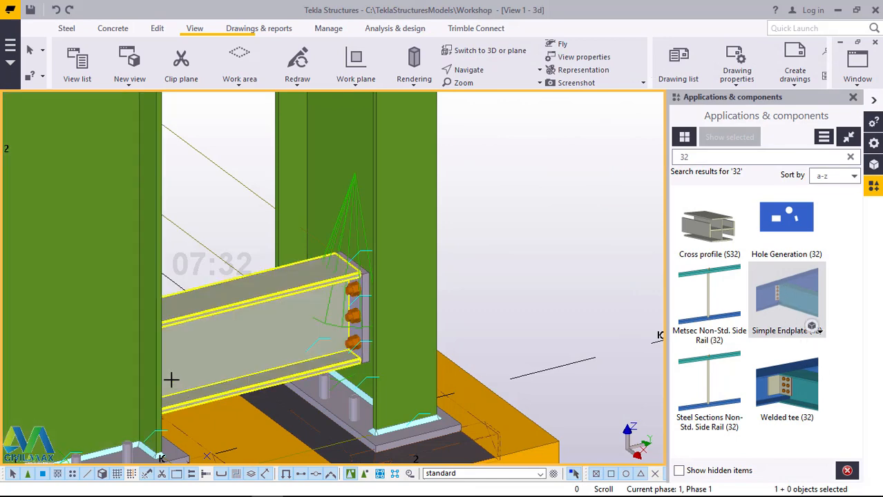
click(160, 352)
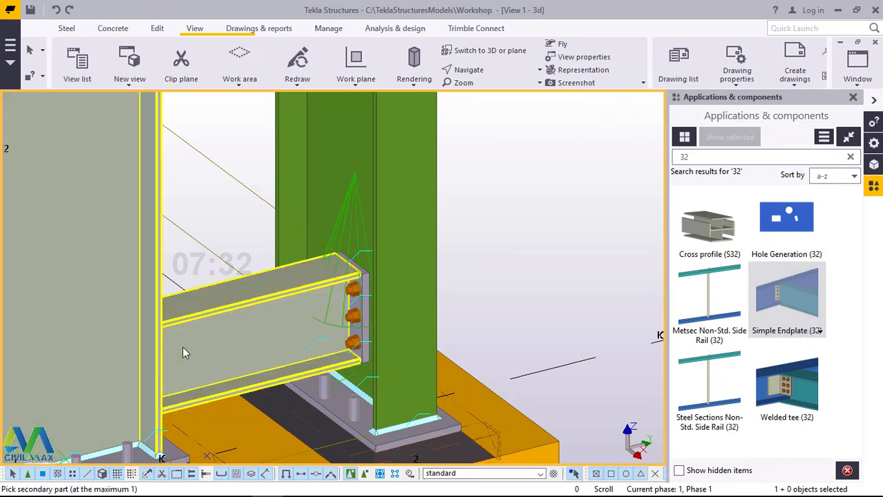
click(183, 346)
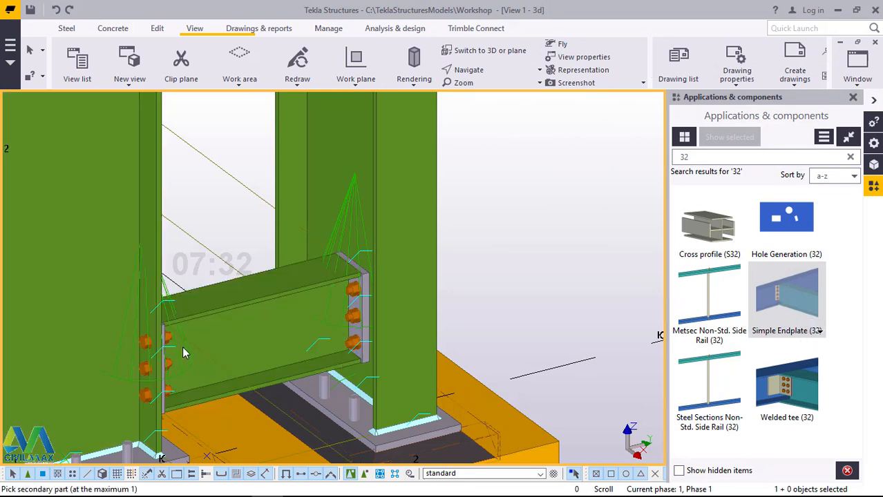
right_click(512, 209)
click(515, 210)
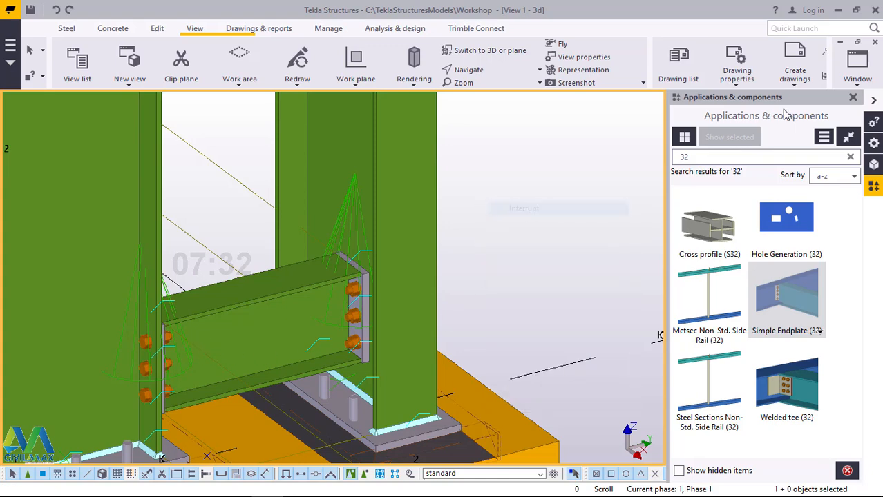
click(853, 98)
Step: Examine the bolted endplate connections on the lowest connecting beam from the opposite side of the frame
scroll(414, 297, down, 5)
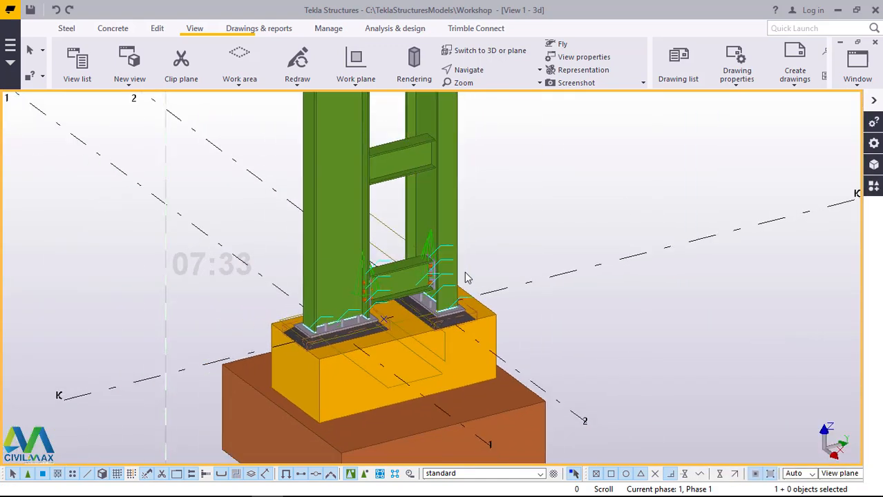
click(491, 72)
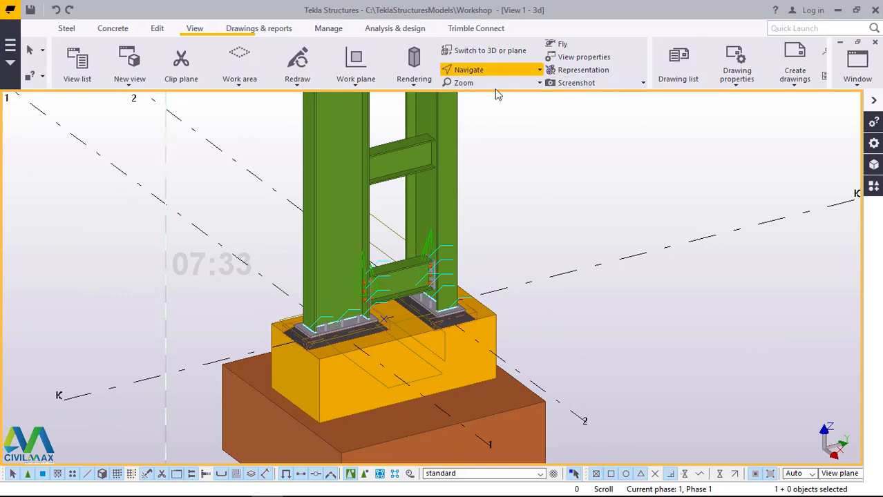
click(495, 91)
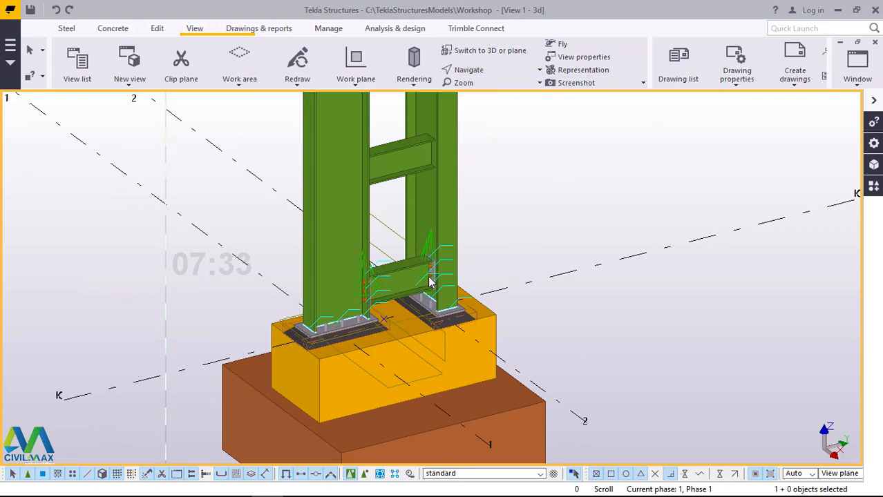
drag(428, 280, 253, 294)
scroll(384, 240, up, 3)
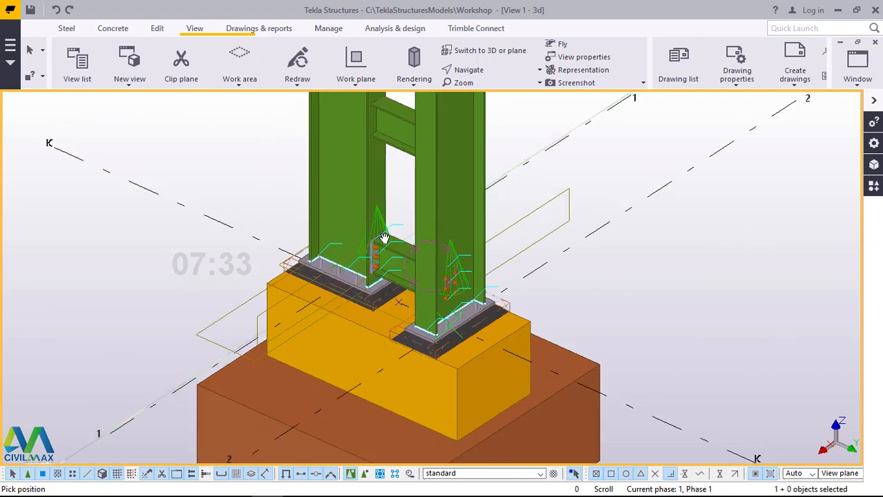
scroll(389, 231, up, 3)
right_click(418, 161)
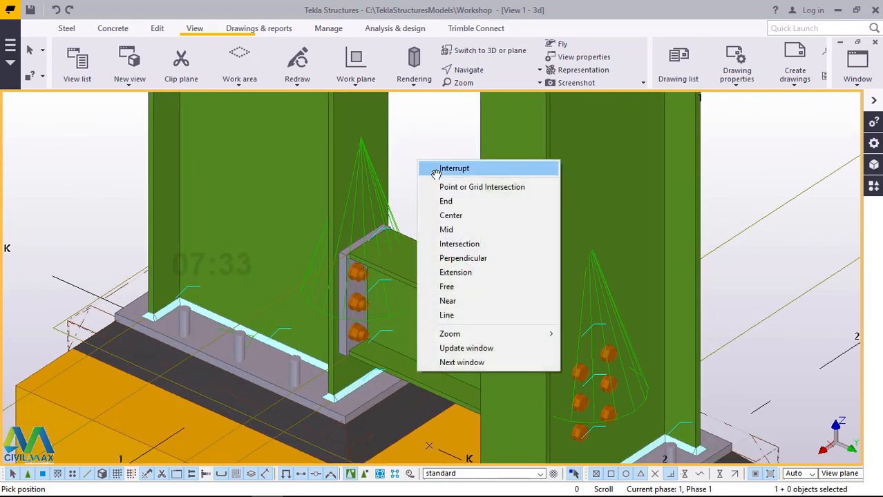
click(433, 168)
scroll(410, 317, down, 6)
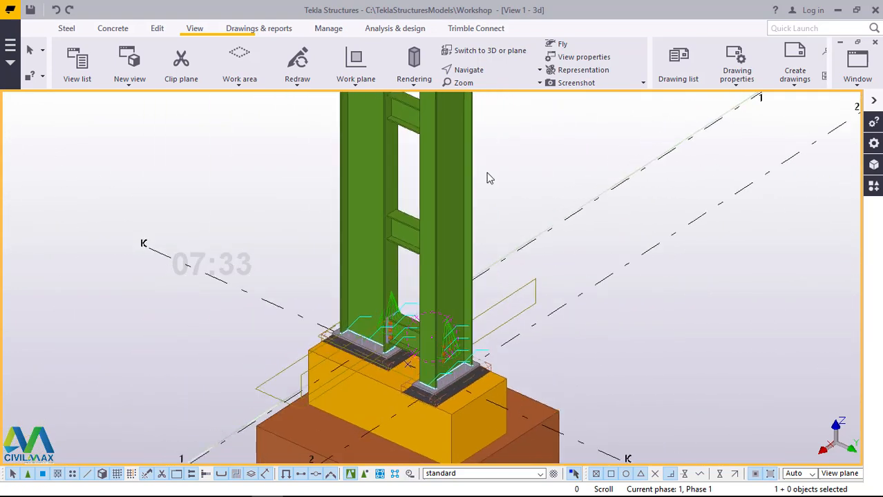
scroll(486, 177, up, 2)
scroll(487, 182, down, 1)
scroll(494, 321, down, 2)
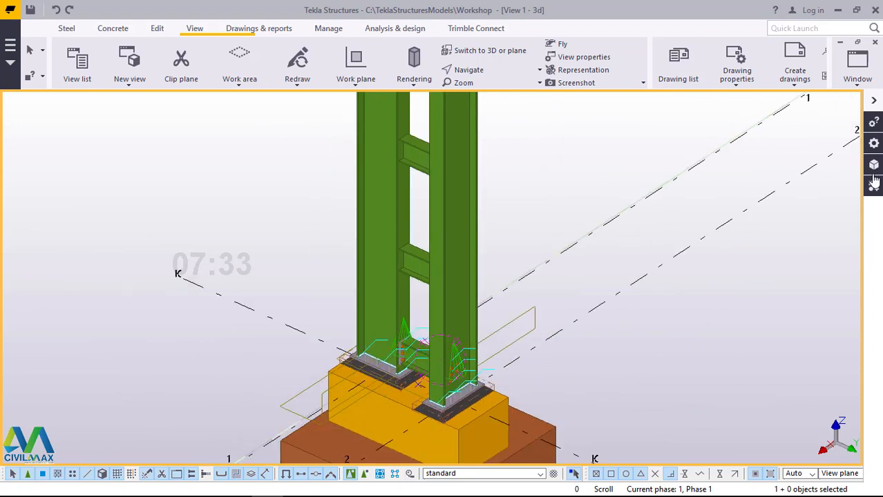
Step: Apply Simple Endplate (32) between the second-lowest connecting beam and the columns at grids 2 and 1
click(873, 188)
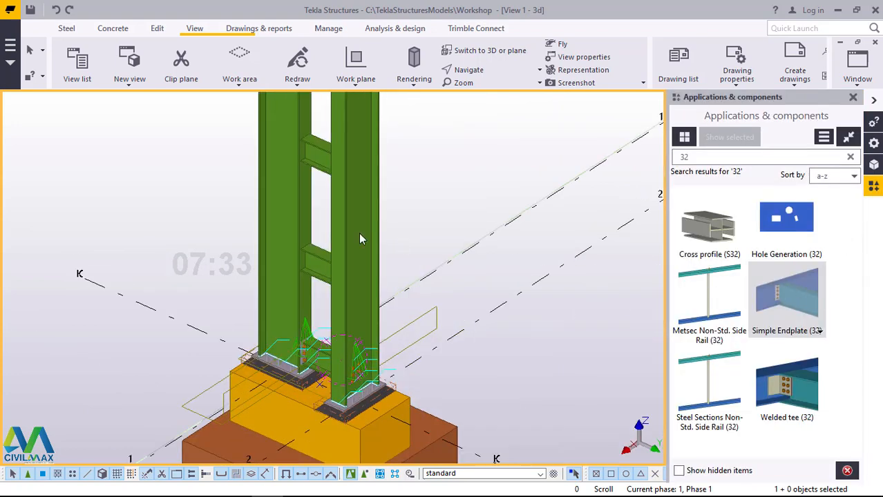
scroll(359, 239, up, 5)
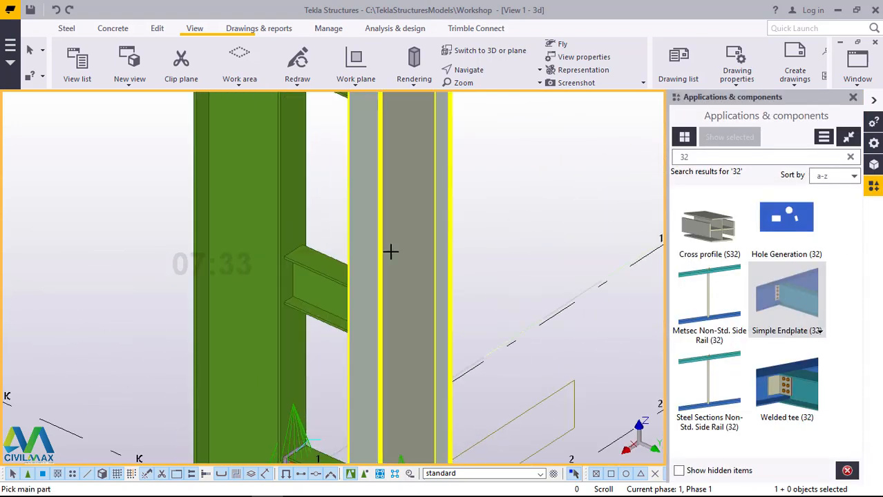
click(390, 252)
click(301, 250)
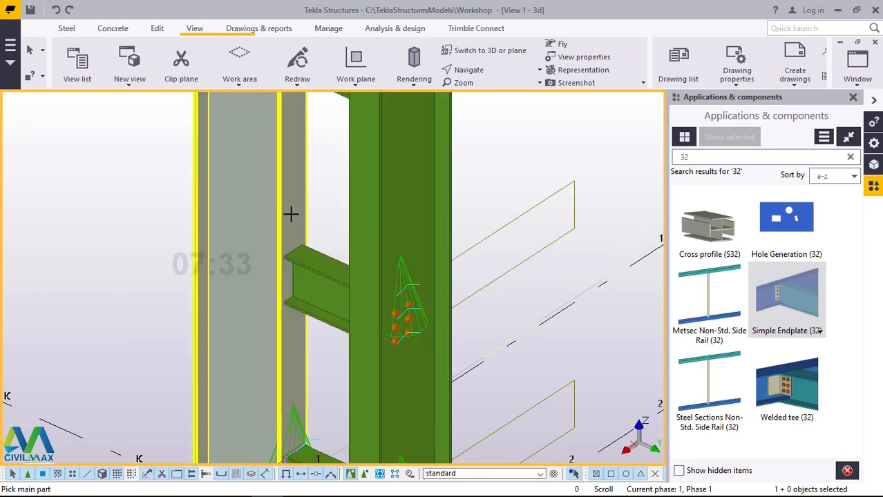
click(310, 257)
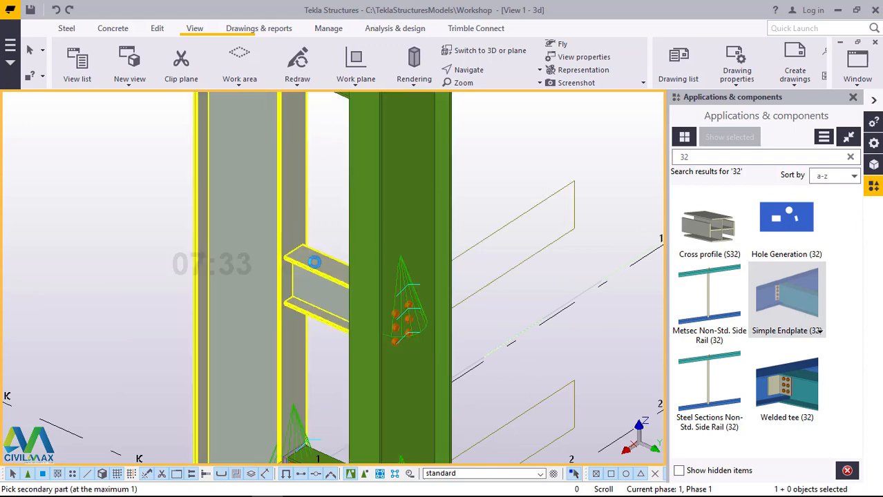
click(332, 342)
Step: Apply Simple Endplate (32) at both ends of the third connecting beam from the base, joining it to the two columns
scroll(332, 348, down, 1)
scroll(335, 246, up, 4)
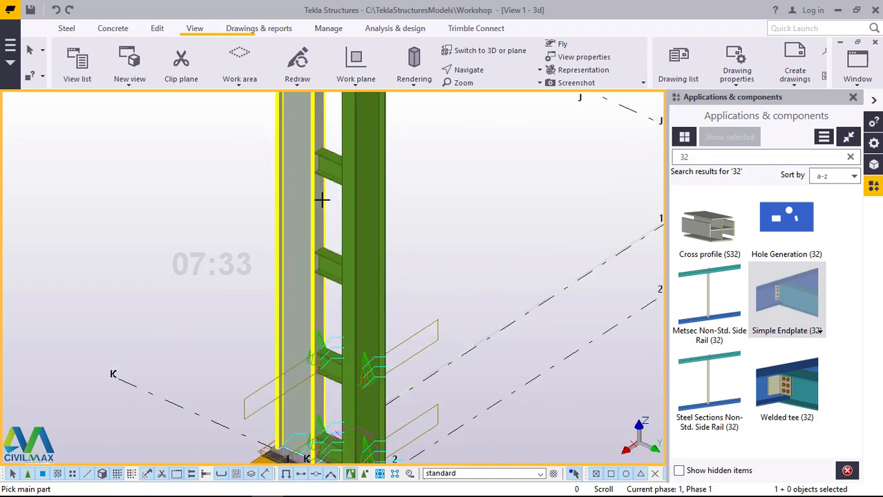
scroll(318, 246, up, 1)
click(315, 240)
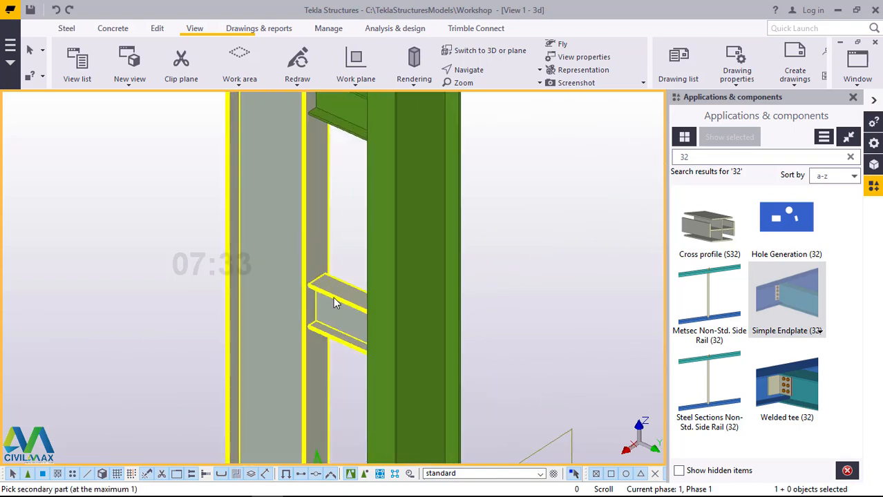
click(343, 300)
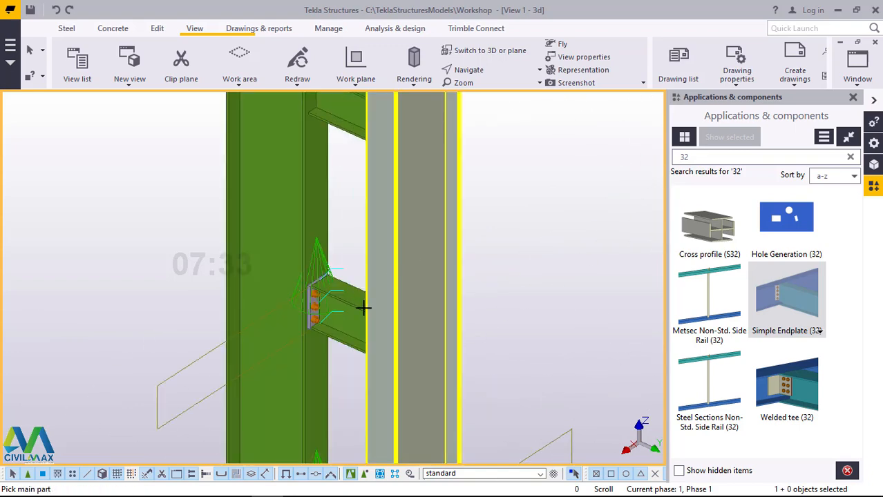
click(364, 308)
click(353, 320)
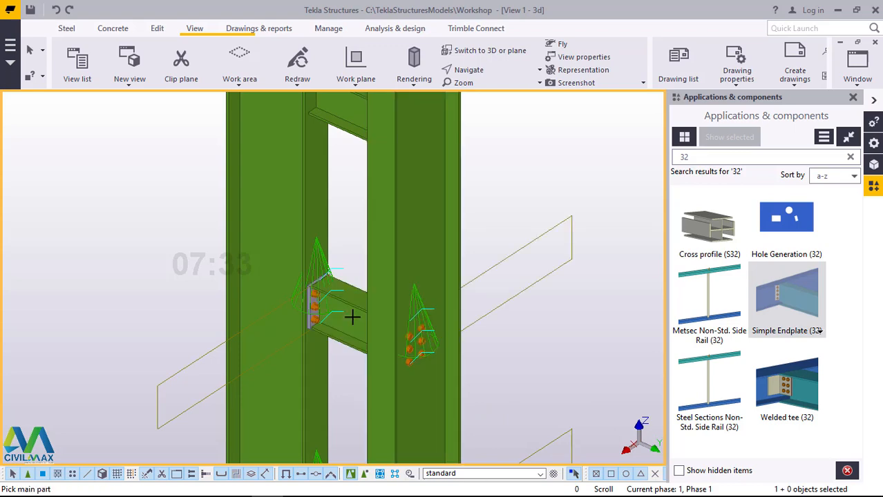
Step: Connect the fourth connecting beam from the base to both columns with Simple Endplate (32)
scroll(366, 334, down, 4)
scroll(341, 184, up, 4)
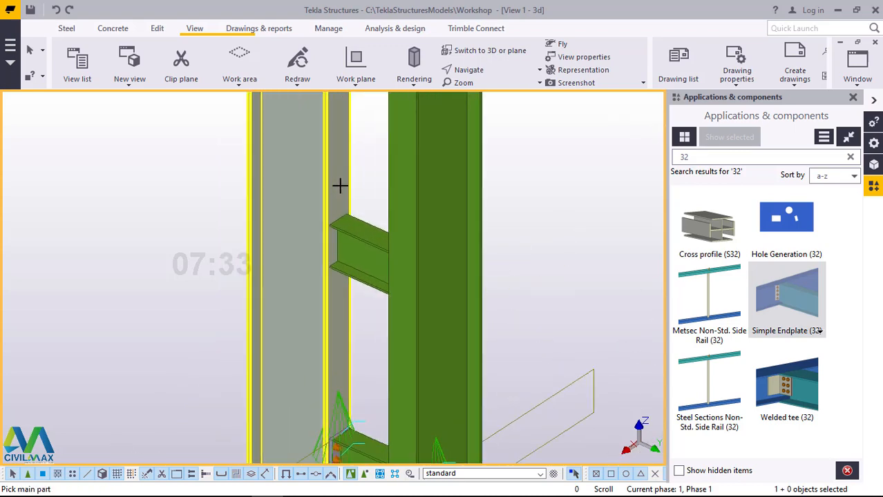
scroll(339, 185, up, 1)
click(339, 200)
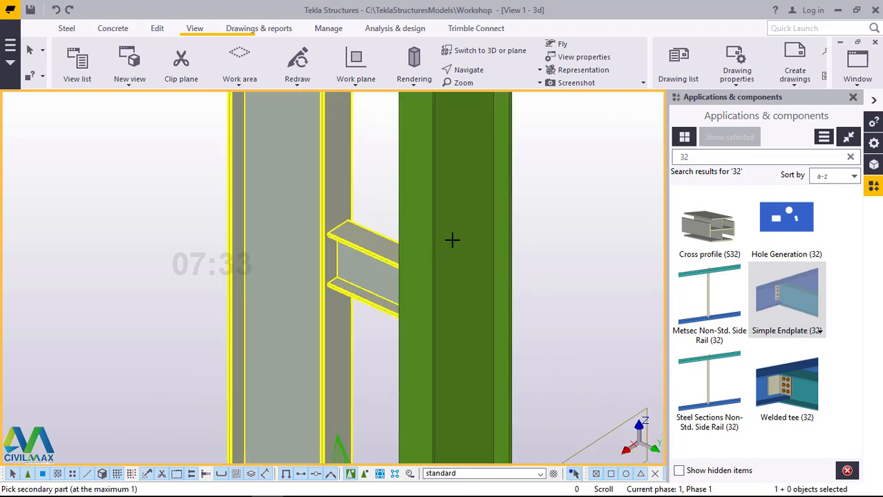
click(407, 269)
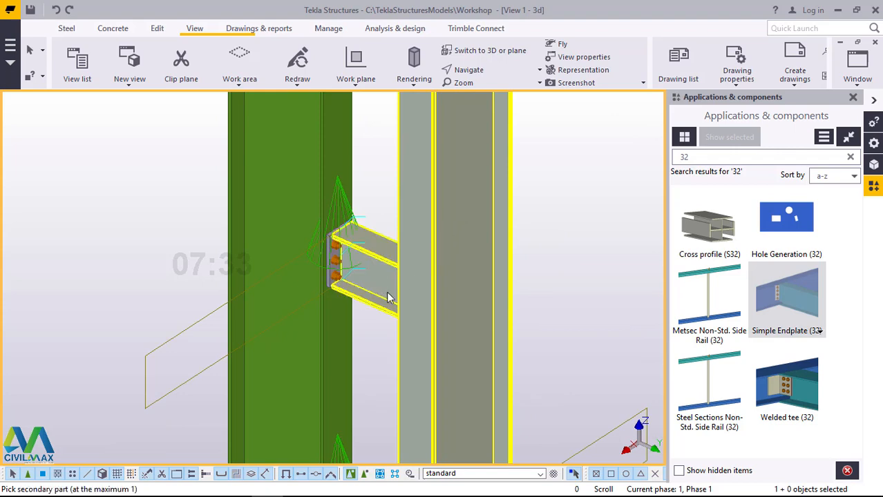
click(390, 307)
Step: Connect the fifth connecting beam from the base to the grid 1 and grid 2 columns with Simple Endplate (32)
scroll(388, 328, down, 3)
scroll(390, 203, up, 3)
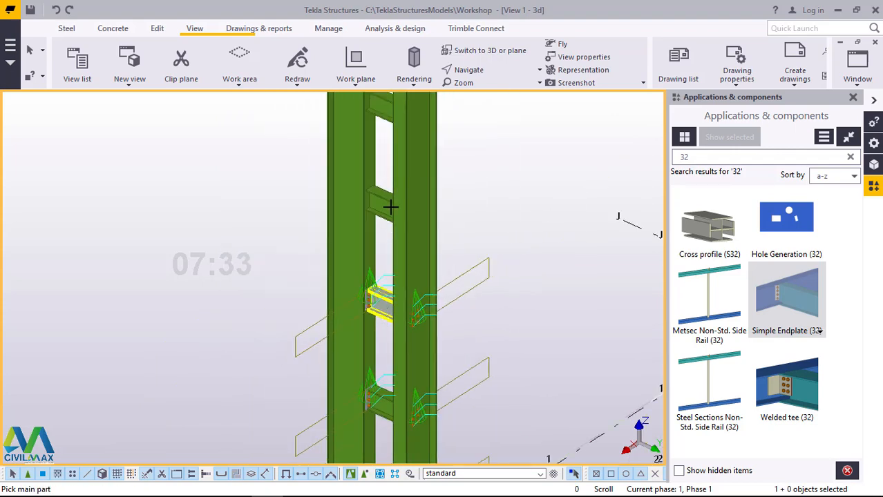
scroll(374, 259, down, 2)
scroll(368, 174, down, 1)
scroll(365, 169, up, 4)
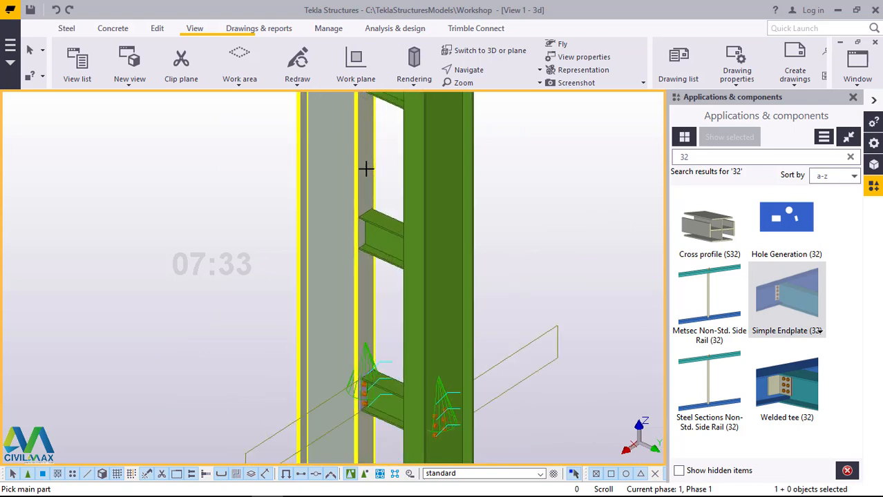
click(365, 192)
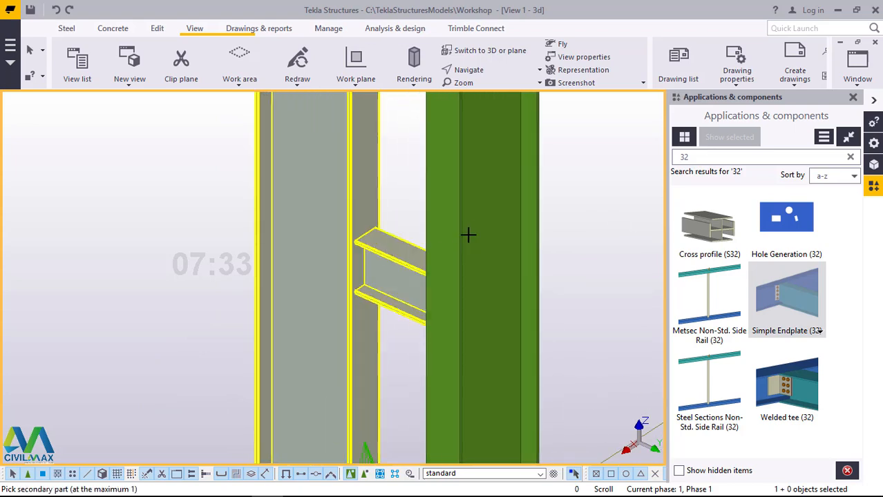
click(468, 239)
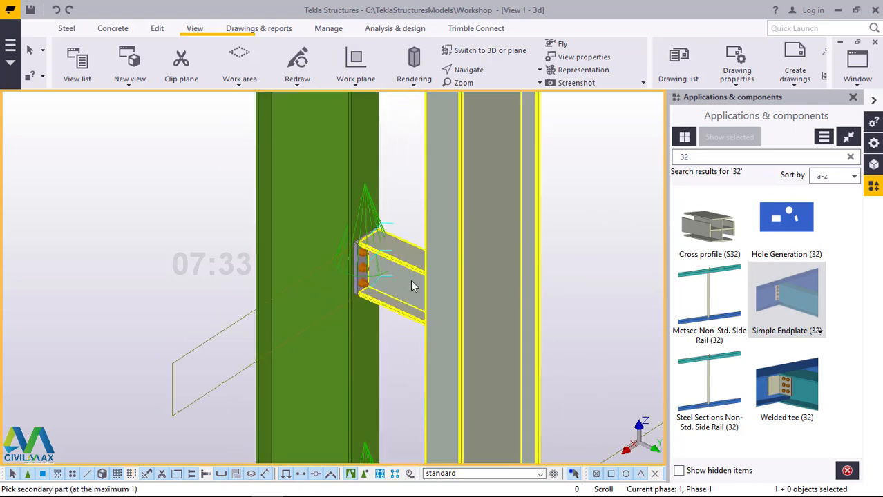
click(411, 283)
Step: Add Simple Endplate (32) connections between the sixth connecting beam from the base and both columns
scroll(408, 295, down, 5)
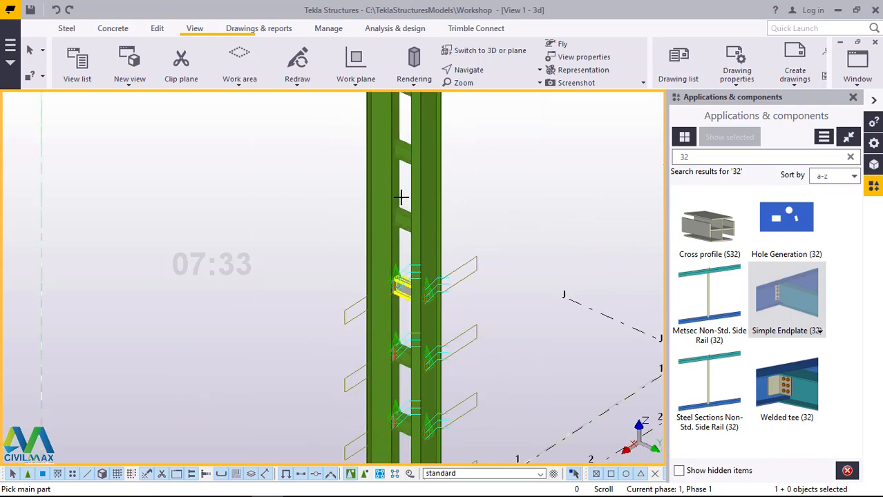
scroll(398, 194, up, 5)
click(396, 186)
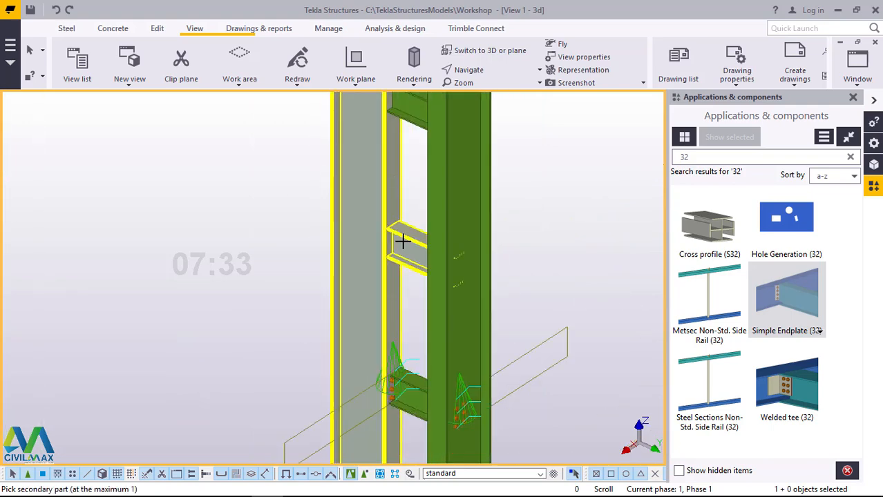
click(404, 240)
click(427, 256)
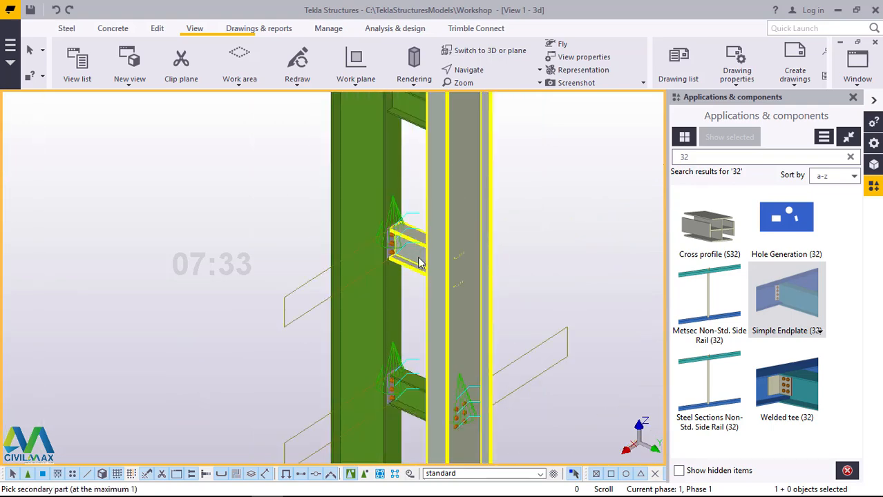
click(416, 257)
Step: Add Simple Endplate (32) connections at both ends of the seventh connecting beam from the base
ctrl+middle_drag(419, 242, 412, 179)
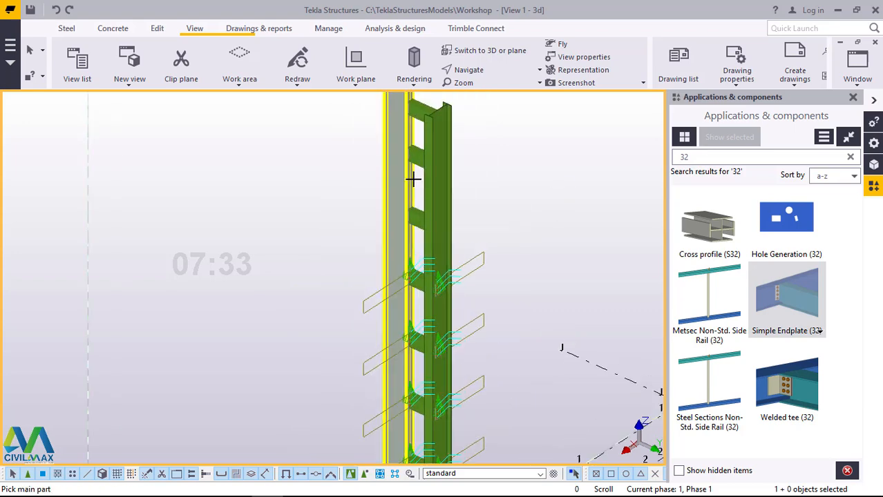
scroll(412, 201, up, 3)
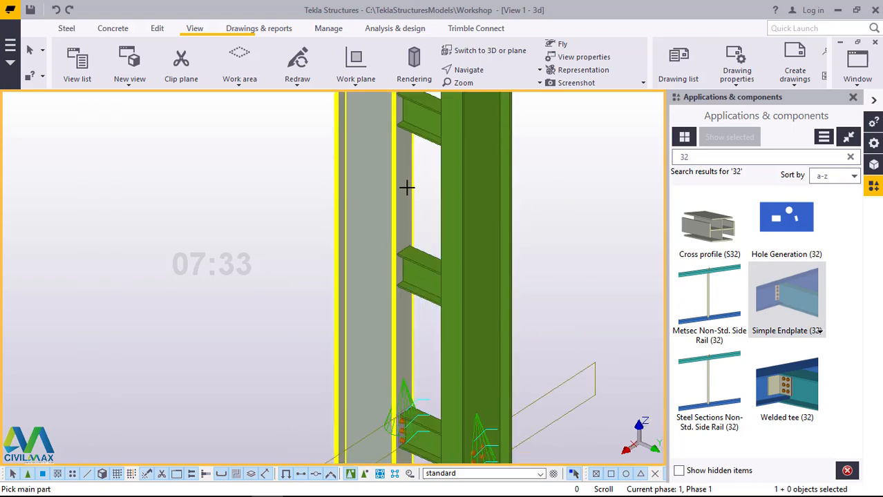
click(423, 273)
click(480, 235)
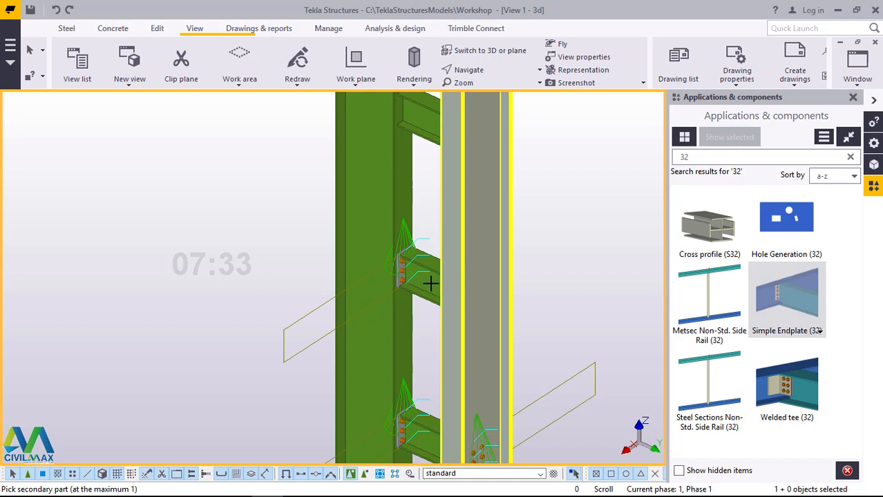
click(444, 300)
Step: Apply Simple Endplate (32) between both columns and the connecting beam just below the topmost one
scroll(446, 302, up, 3)
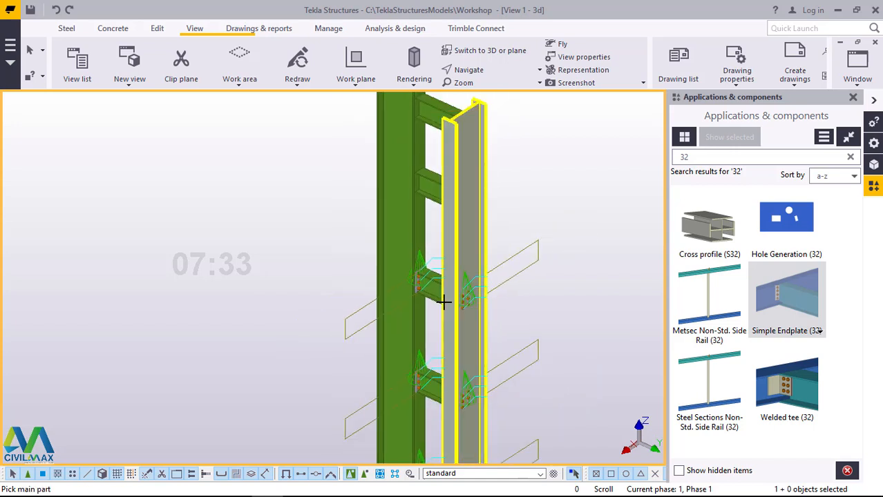
click(418, 150)
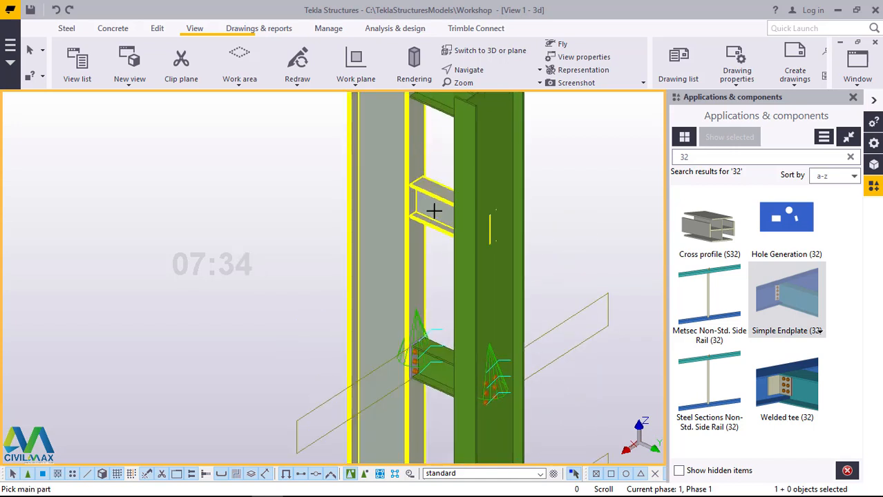
click(488, 172)
click(457, 220)
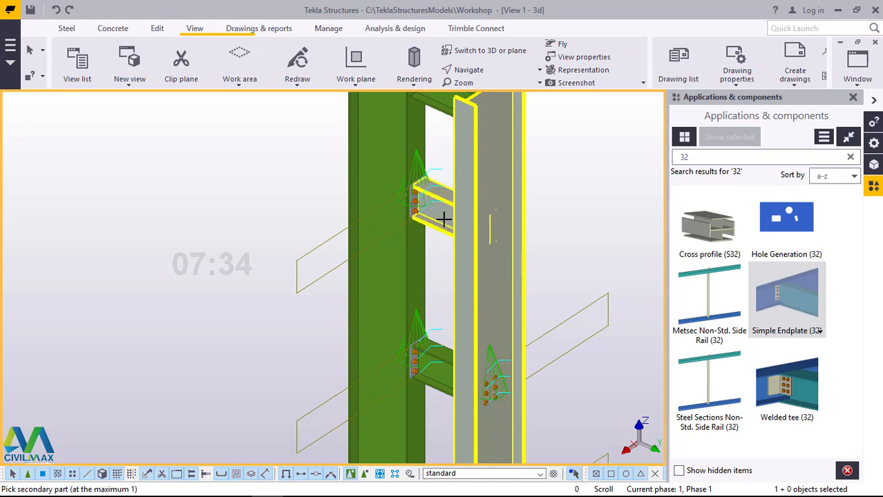
click(451, 267)
Step: Apply Simple Endplate (32) between the topmost connecting beam and both columns, and end the command
scroll(451, 264, down, 3)
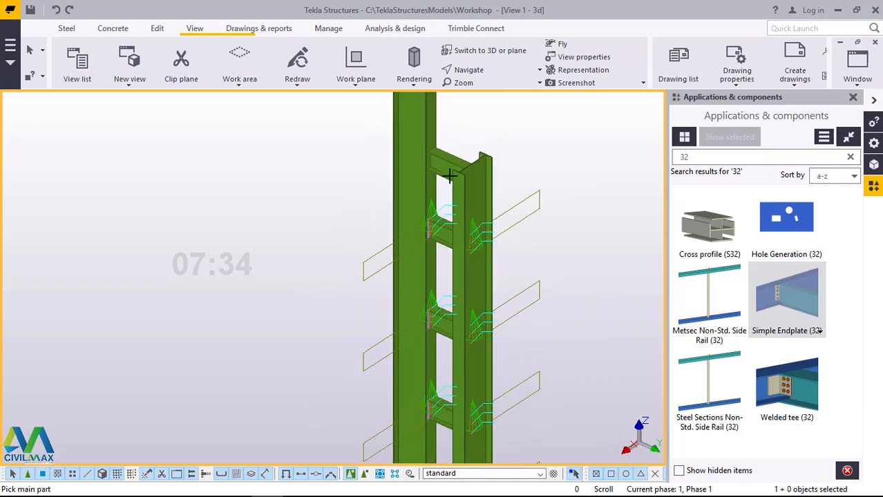
scroll(440, 140, up, 3)
click(420, 123)
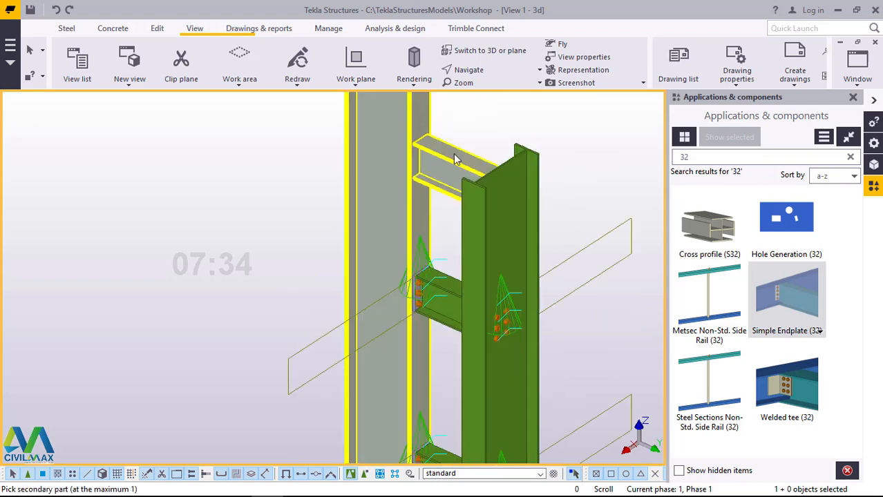
click(453, 155)
click(492, 176)
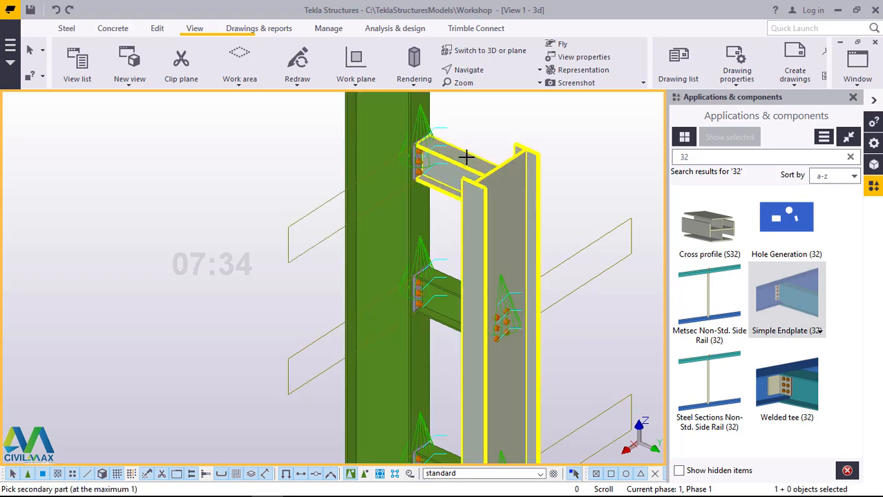
click(504, 136)
right_click(577, 136)
click(578, 132)
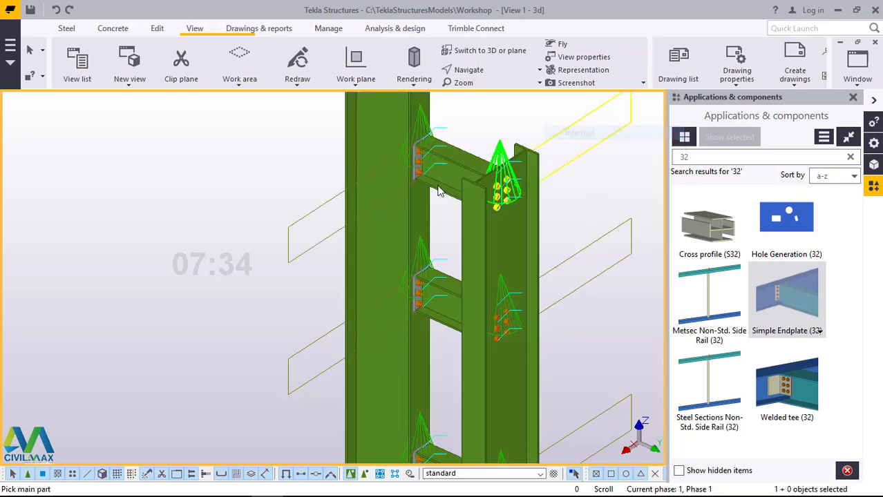
Step: Inspect the endplate connections along the column pair, from the footing up to the top of the shorter column
scroll(428, 181, down, 6)
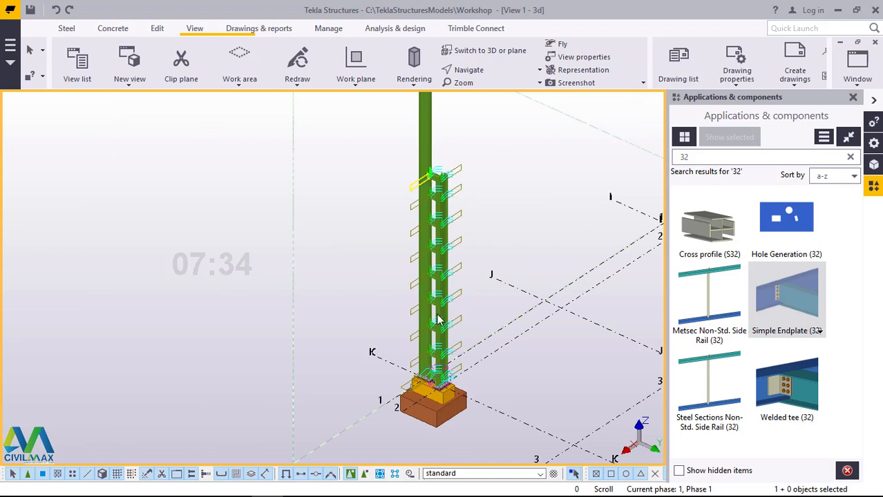
middle_drag(439, 387, 436, 351)
scroll(436, 351, up, 8)
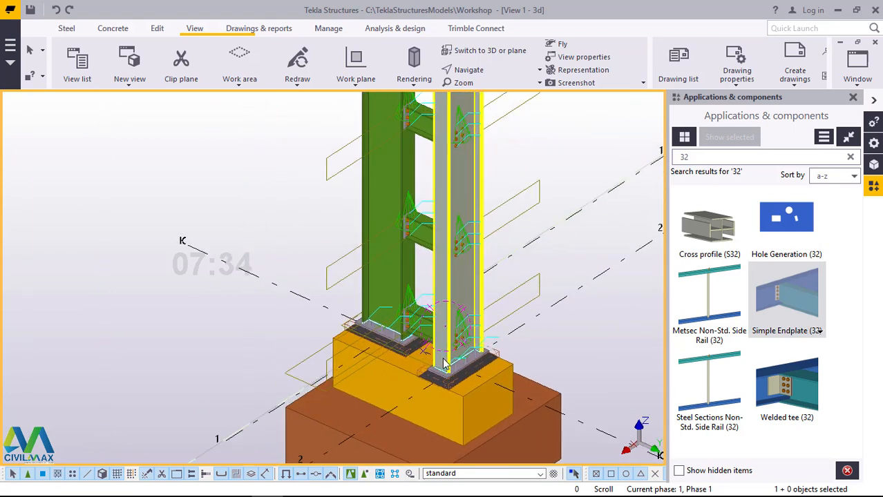
scroll(444, 364, down, 8)
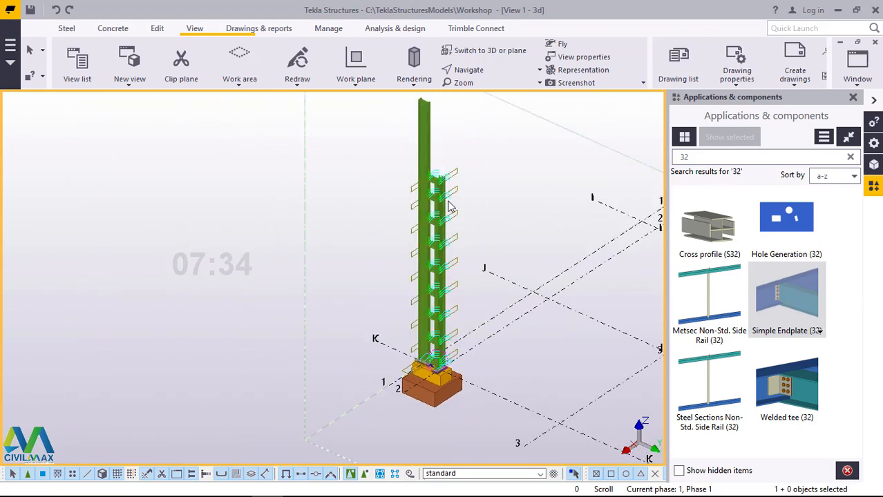
scroll(450, 206, up, 10)
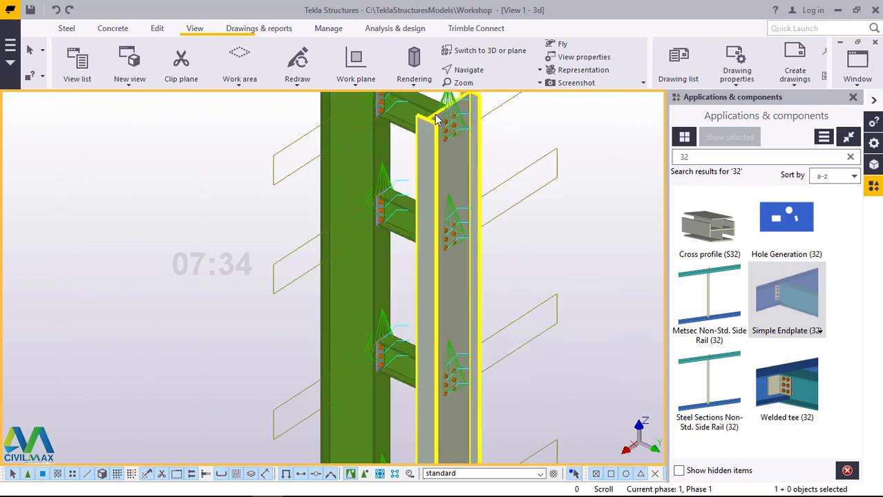
scroll(435, 119, up, 2)
scroll(474, 253, down, 3)
scroll(474, 253, up, 5)
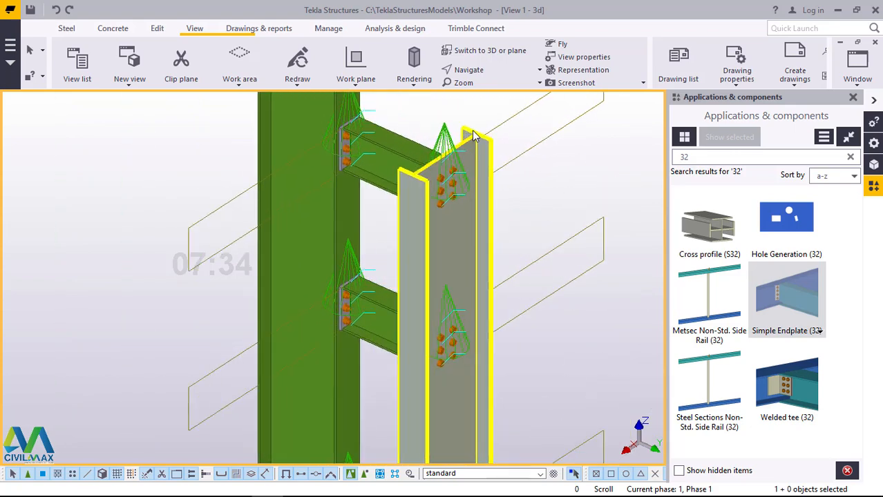
scroll(473, 133, up, 2)
scroll(475, 139, down, 4)
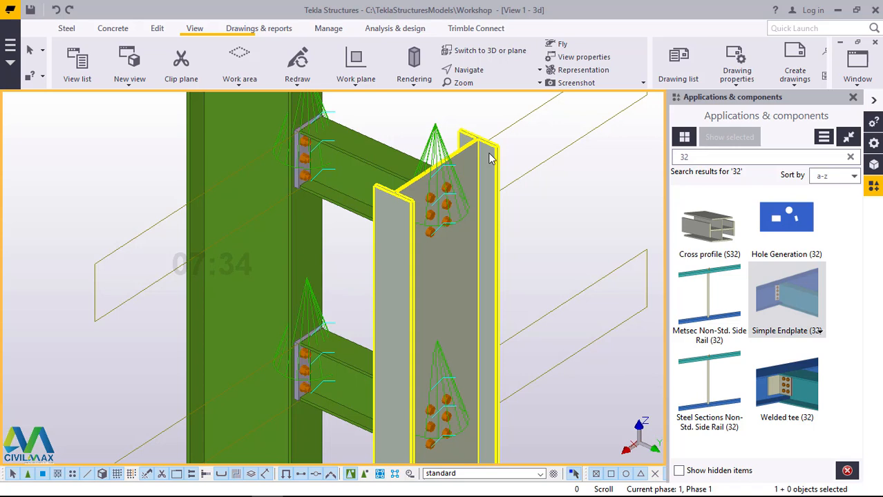
Step: Search the component catalog for "cap"
click(702, 159)
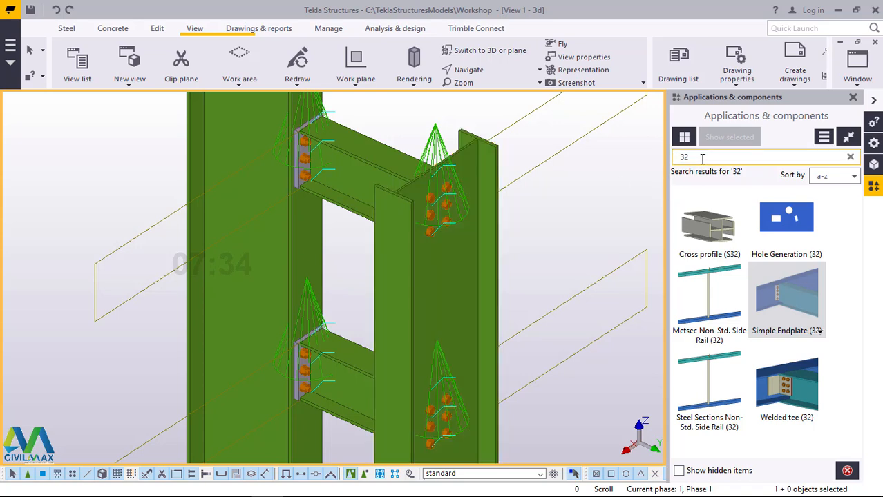
key(BackSpace)
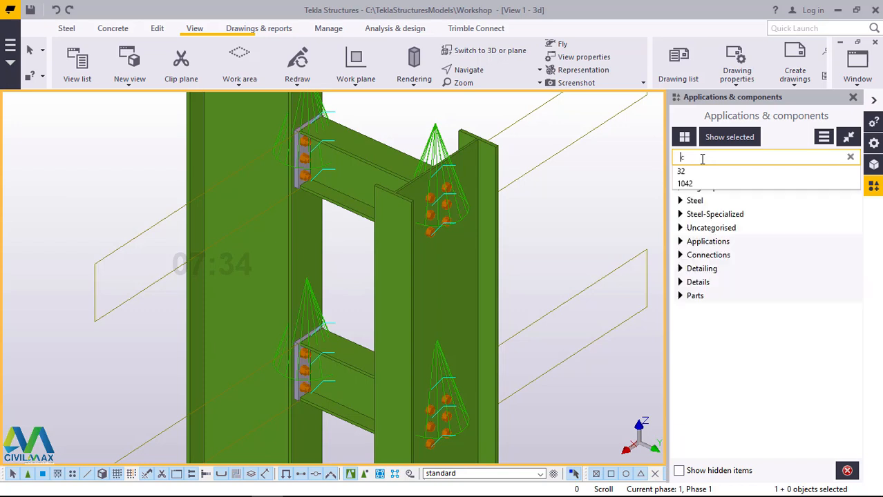
text(c)
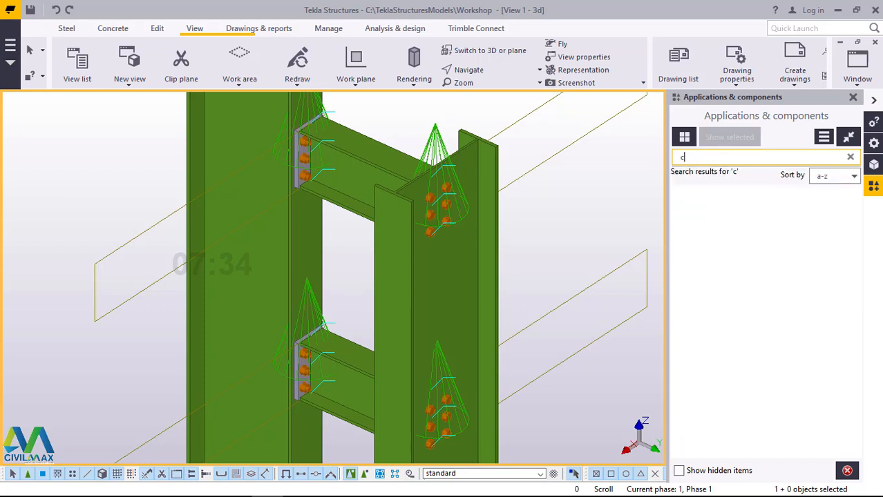
text(ap)
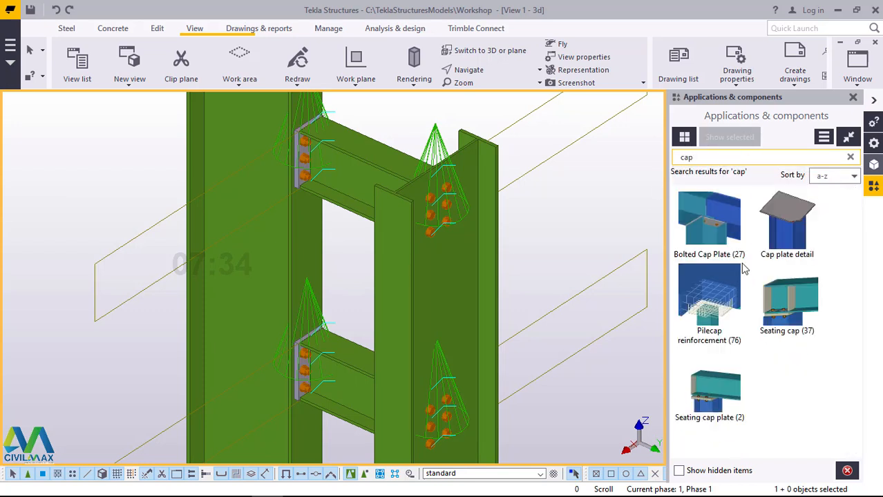
Step: Add a Cap plate detail to the shorter column, positioned at the middle of its top web edge, and end the command
click(789, 216)
scroll(472, 129, up, 3)
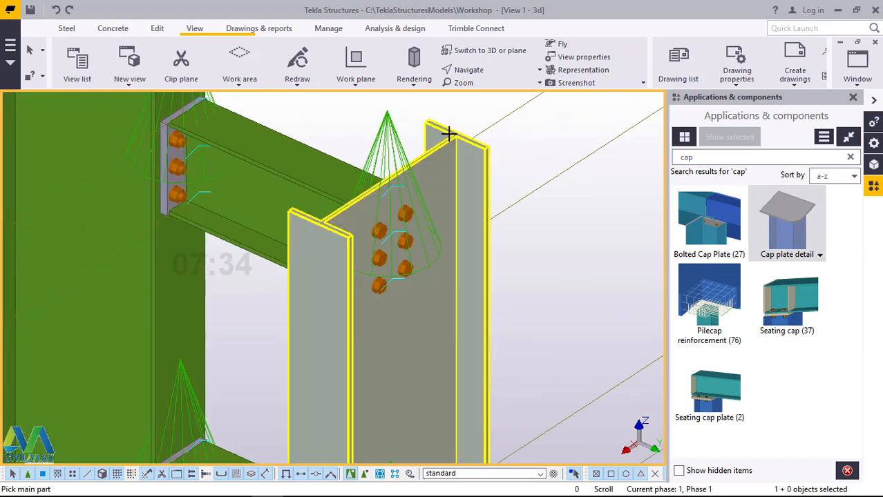
scroll(398, 176, up, 2)
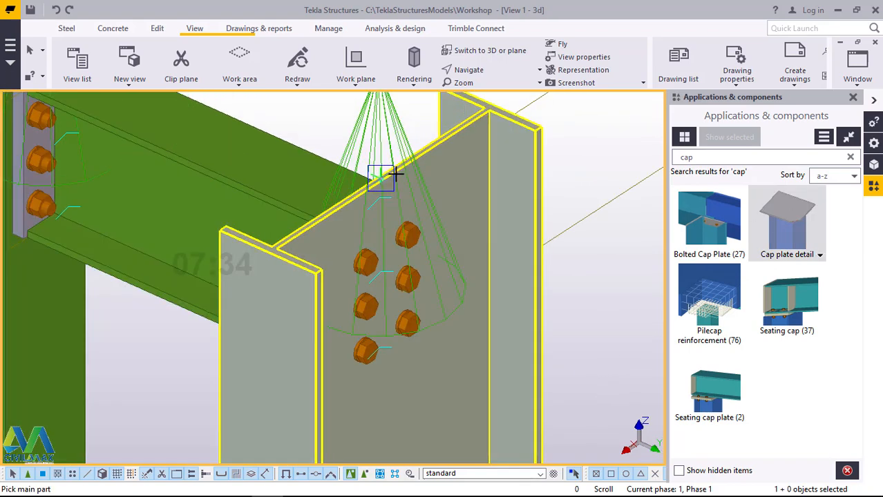
click(378, 180)
scroll(380, 181, up, 2)
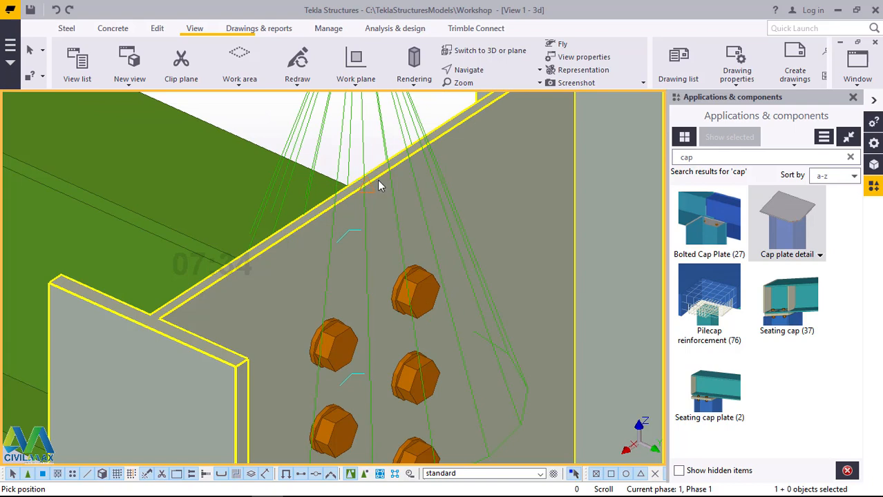
click(378, 180)
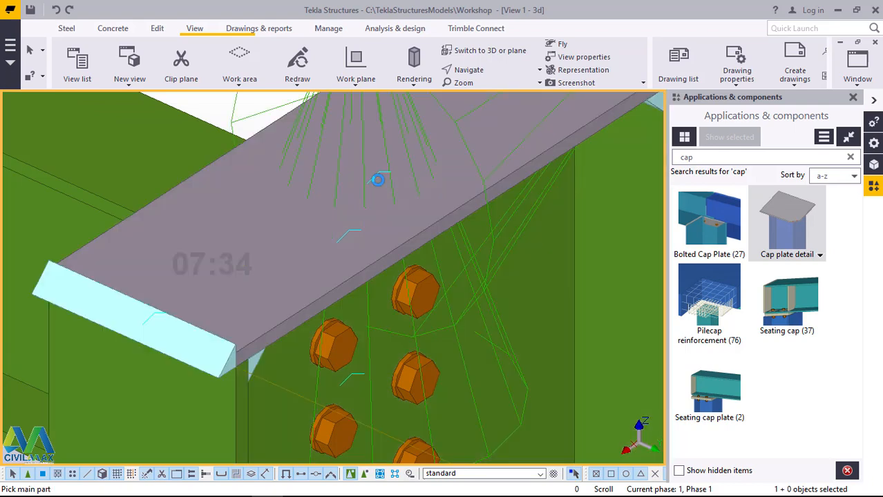
scroll(361, 216, down, 3)
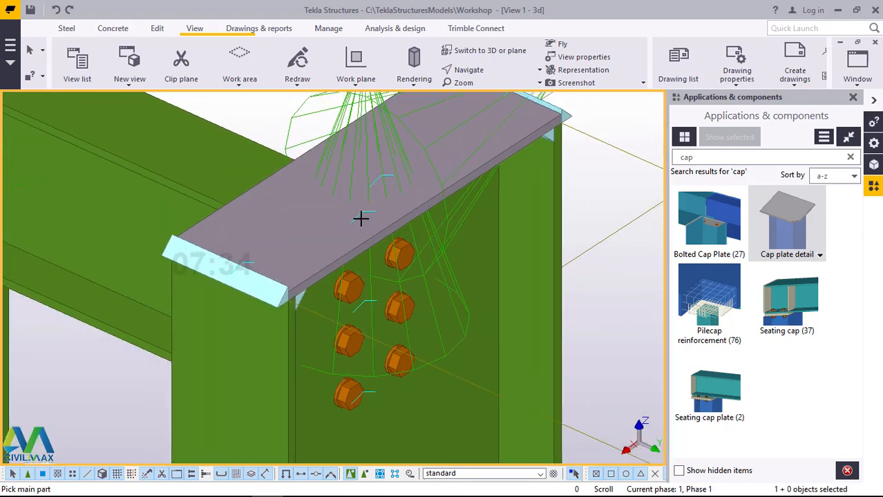
right_click(286, 115)
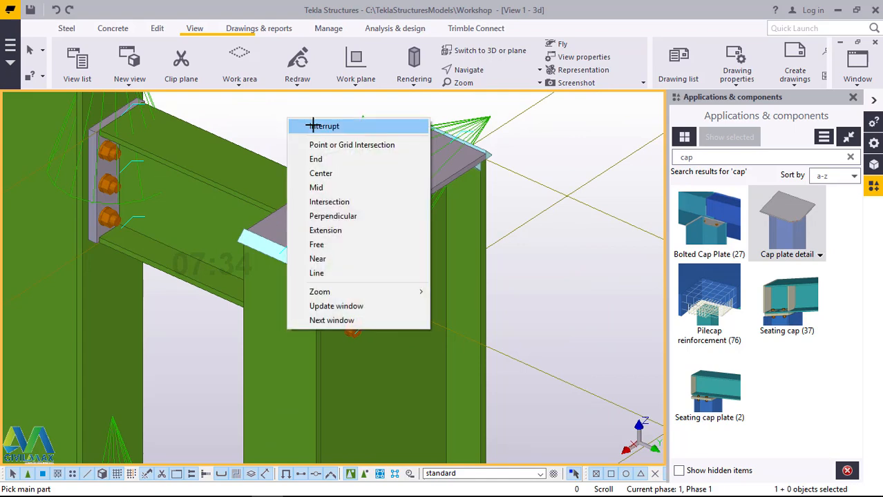
click(315, 122)
Step: Set the cap plate's thickness to 16, width to 220 and height to 450, and apply the changes to the placed detail
scroll(430, 147, up, 2)
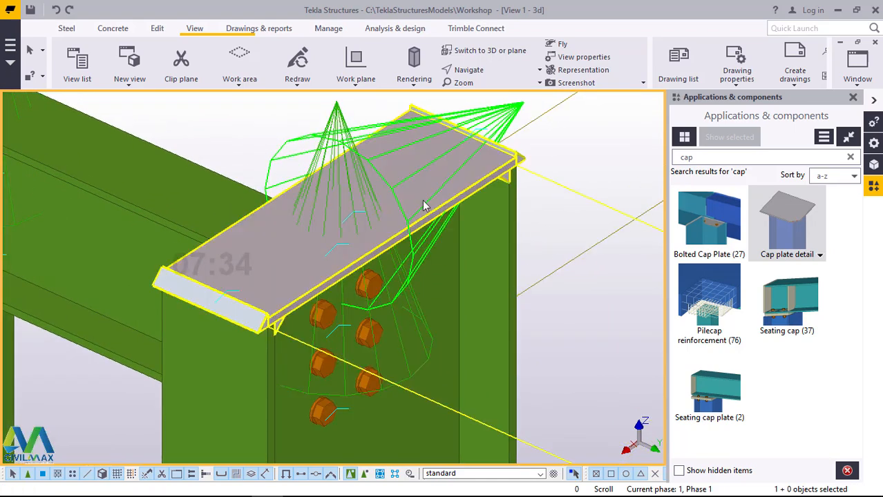
double_click(496, 164)
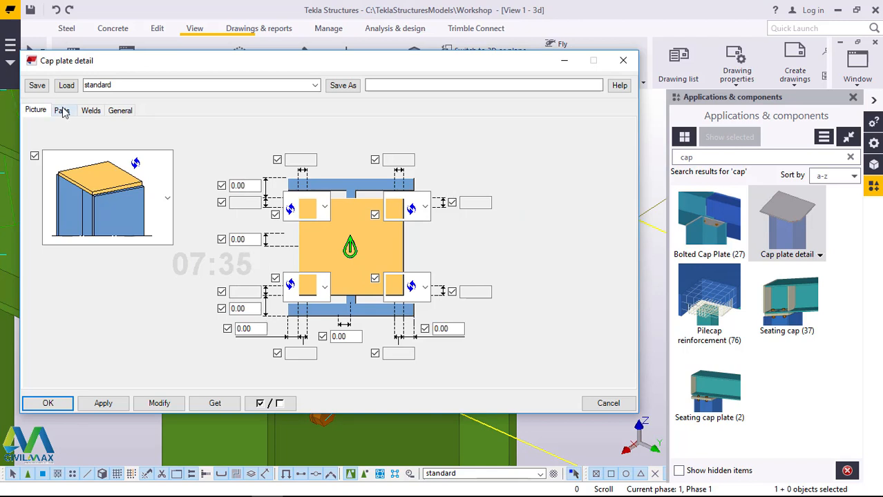
click(62, 111)
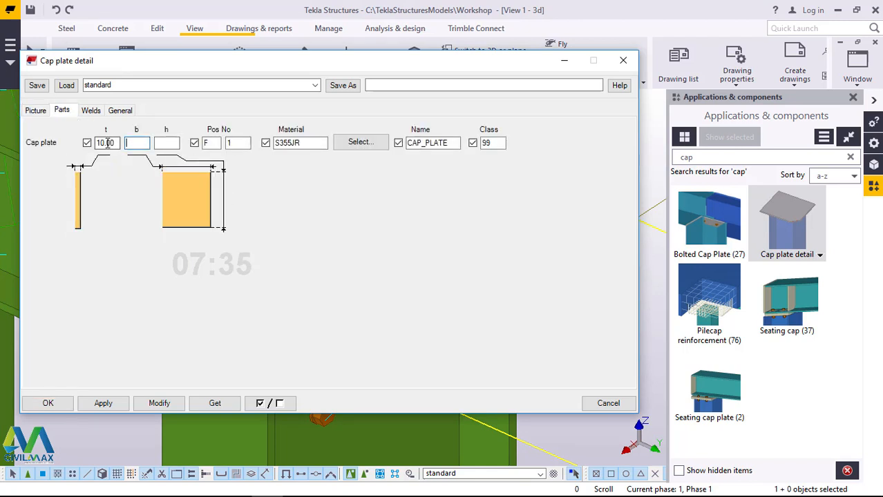
double_click(115, 143)
text(16)
click(141, 142)
click(164, 143)
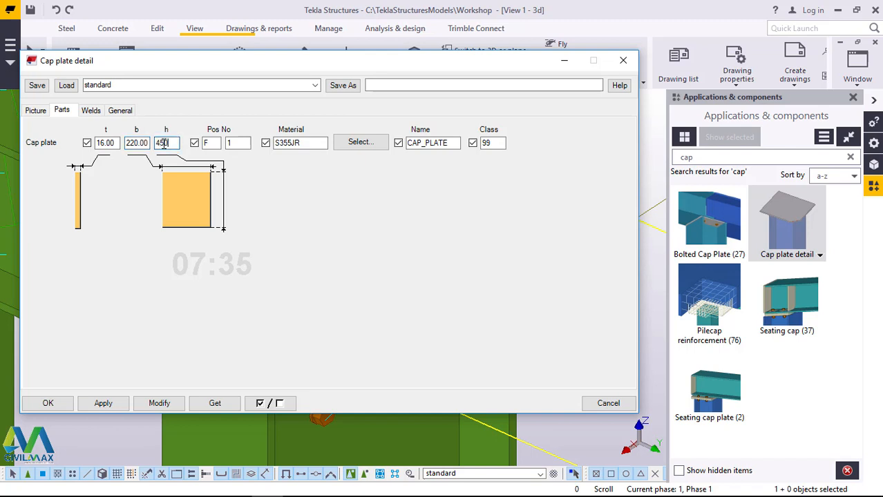
text(450)
click(159, 404)
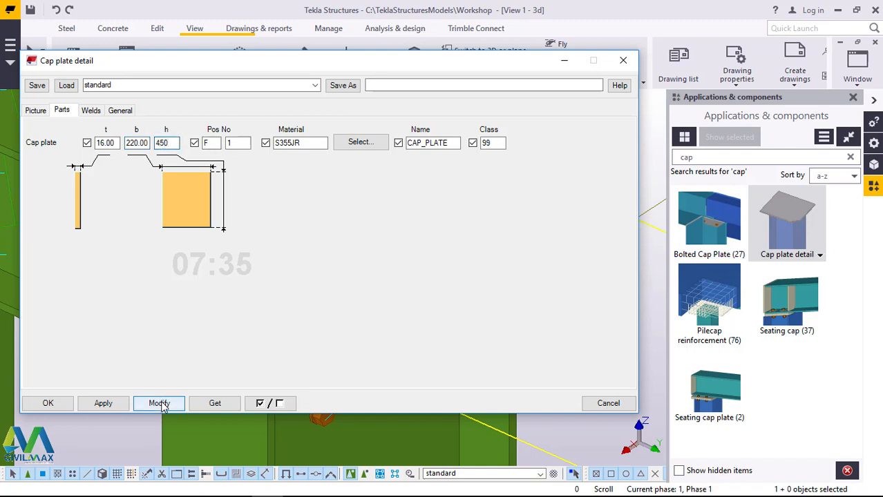
click(101, 406)
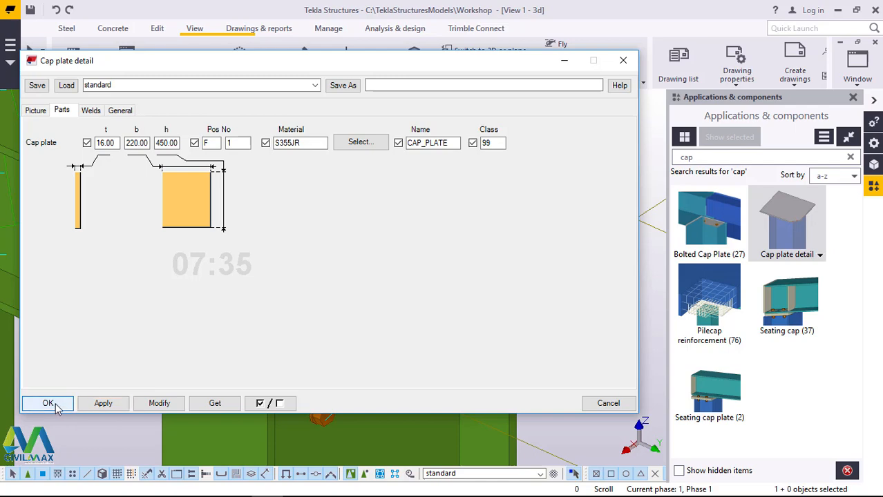
key(Return)
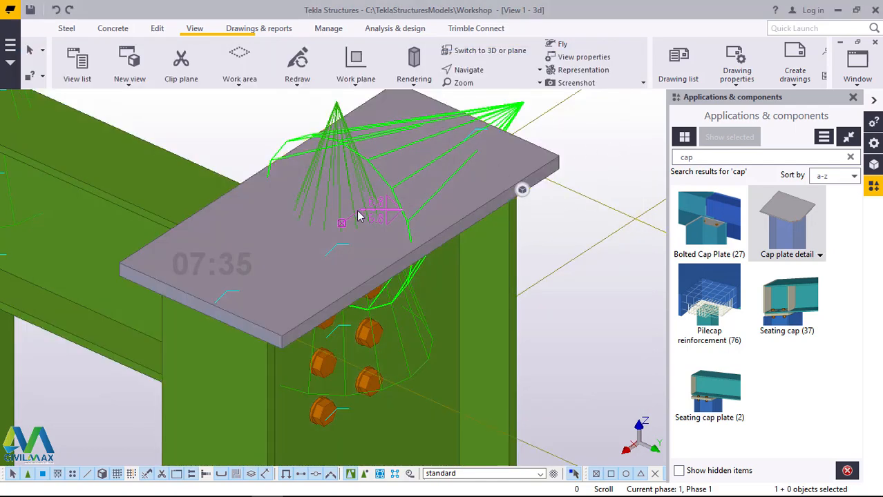
Step: Rotate the model to examine the underside of the cap plate and its welds to the column
click(487, 70)
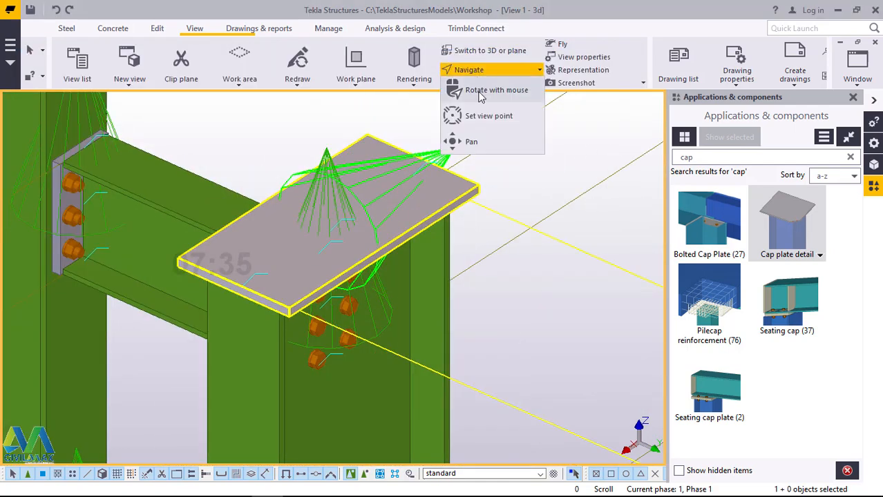
click(479, 97)
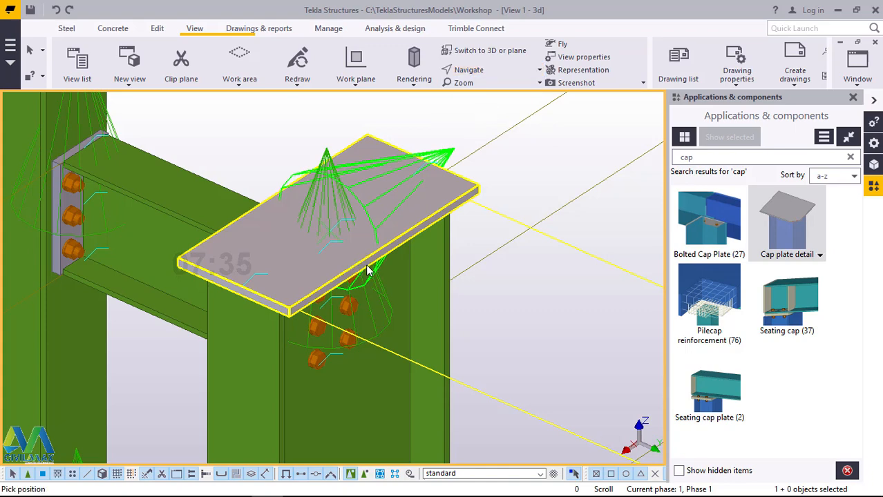
drag(368, 250, 323, 134)
drag(404, 339, 379, 230)
scroll(452, 348, up, 4)
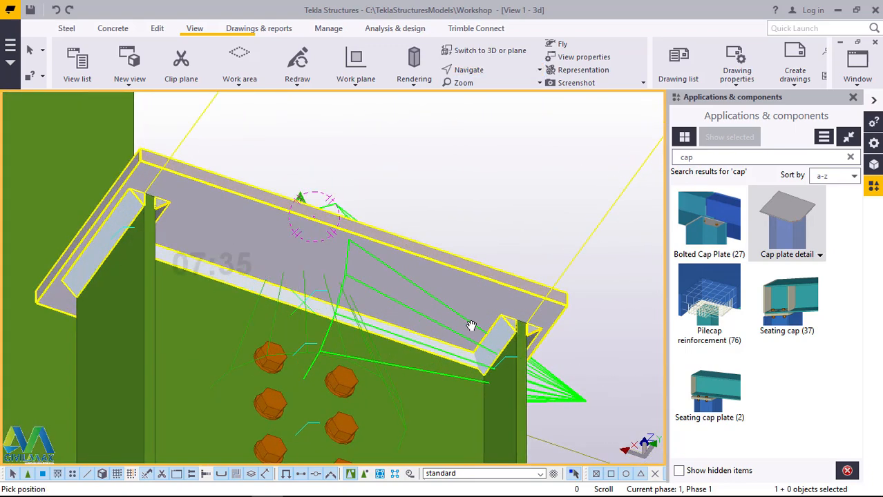
scroll(449, 267, down, 3)
drag(371, 259, 442, 165)
right_click(442, 164)
click(471, 168)
scroll(247, 228, up, 3)
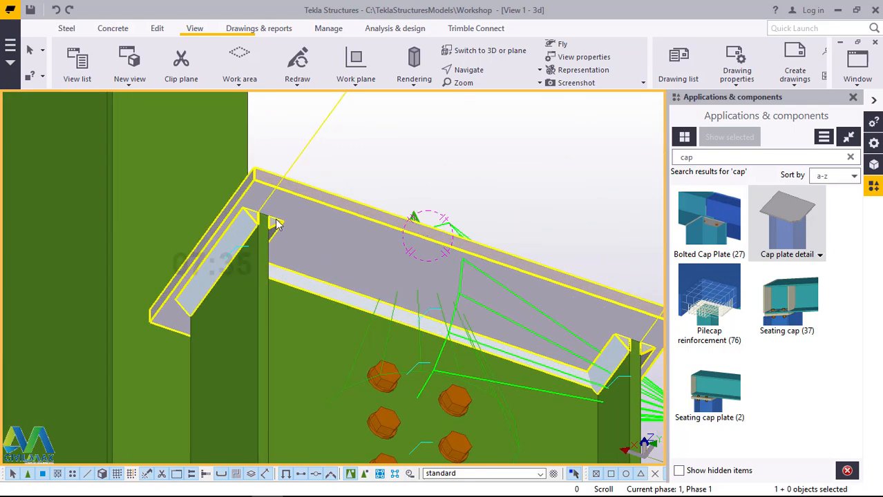
right_click(411, 158)
Step: Review the cap plate detail's weld settings and the weld types offered for weld 1, and close them without changes
click(242, 234)
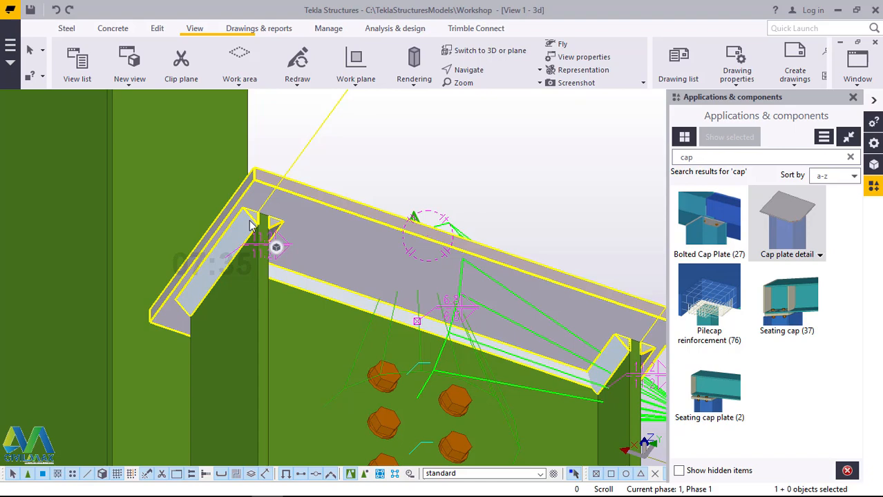
double_click(250, 225)
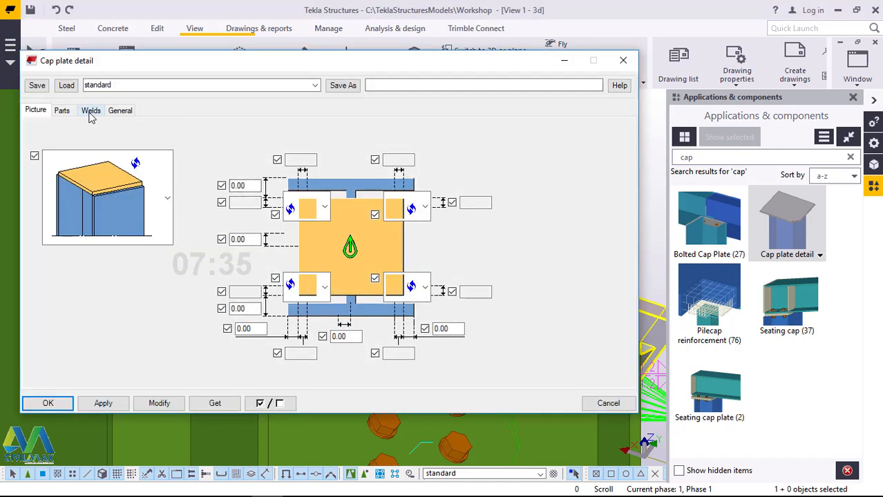
click(90, 115)
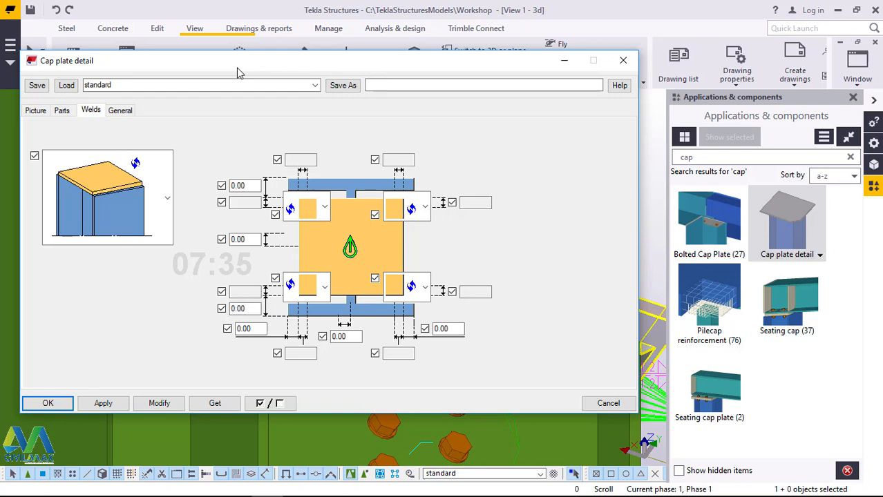
drag(235, 74, 367, 79)
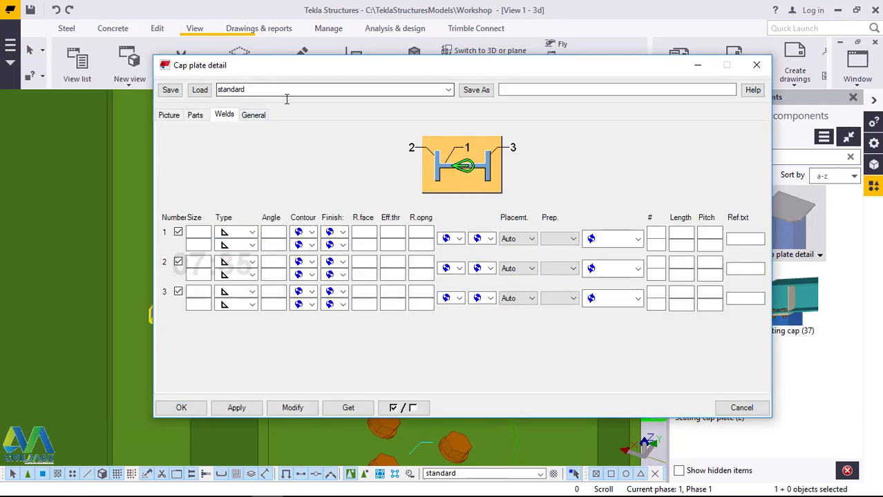
click(253, 233)
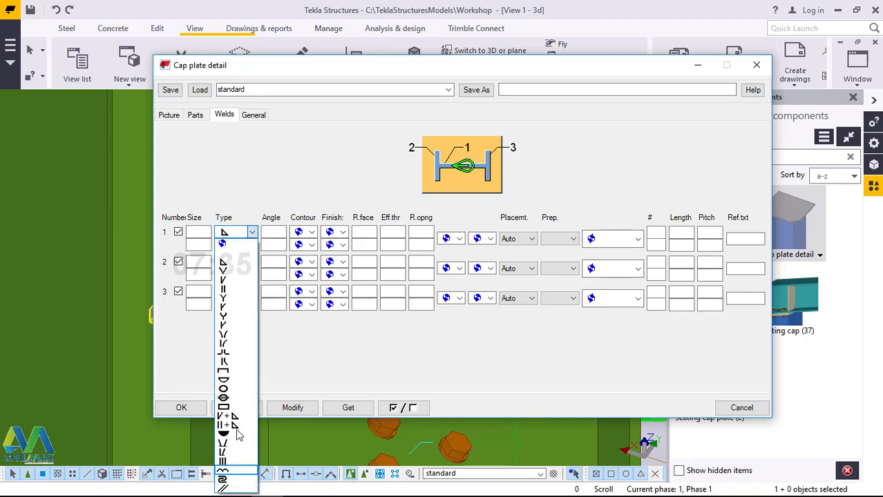
click(306, 349)
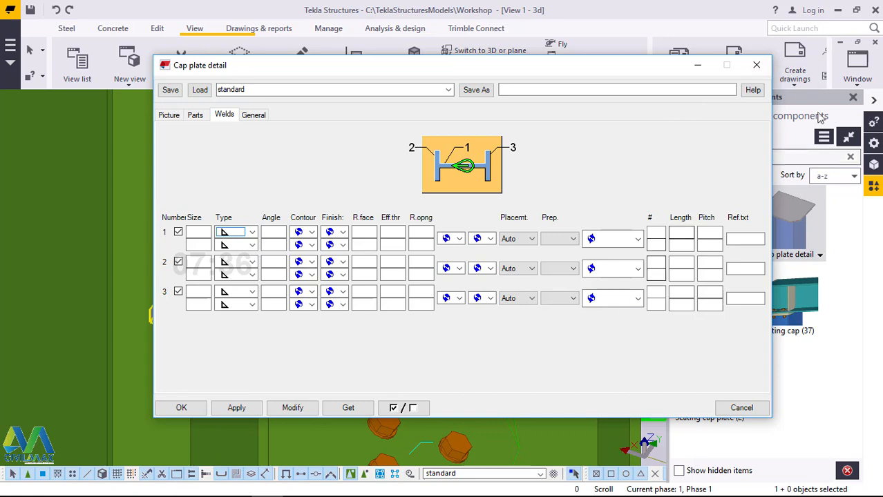
click(756, 65)
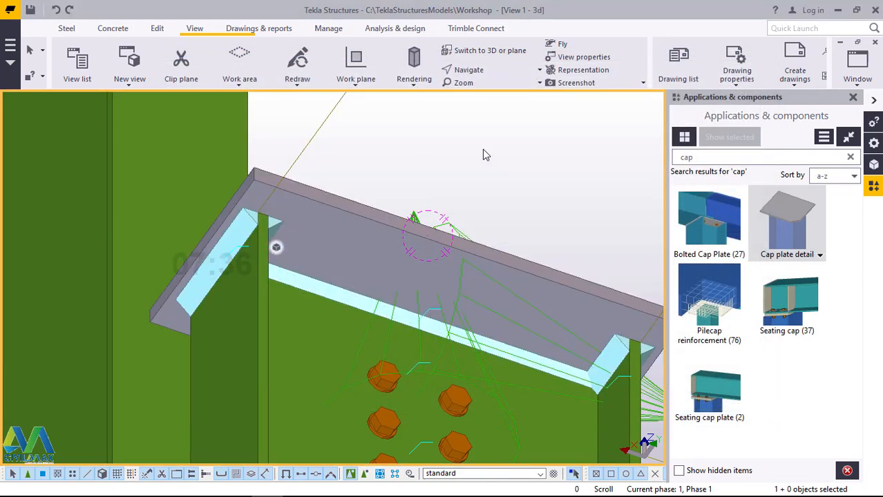
scroll(319, 189, down, 5)
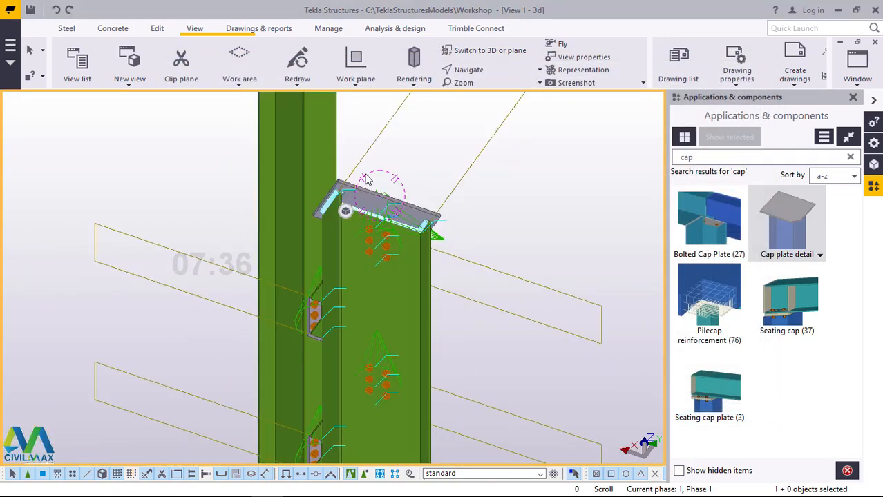
Step: Rotate the 3D view to examine the cap plate from above and the columns down to the footing, and end the rotation
scroll(366, 179, up, 2)
click(496, 71)
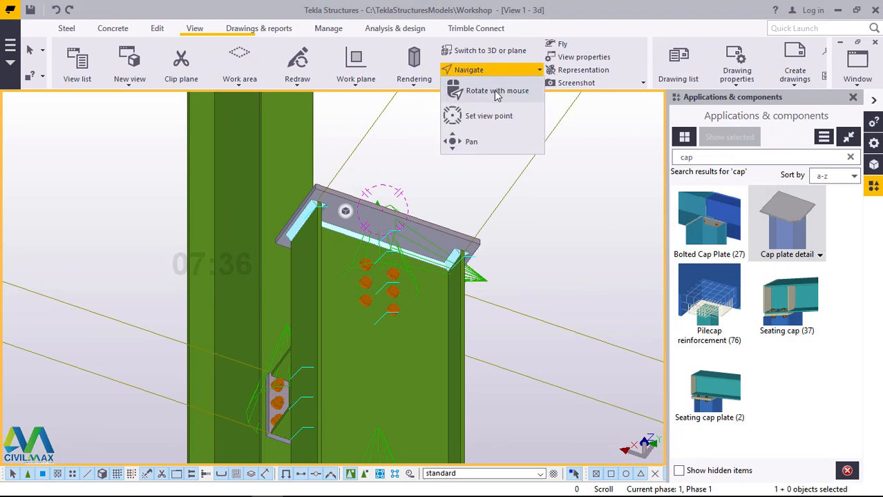
click(496, 91)
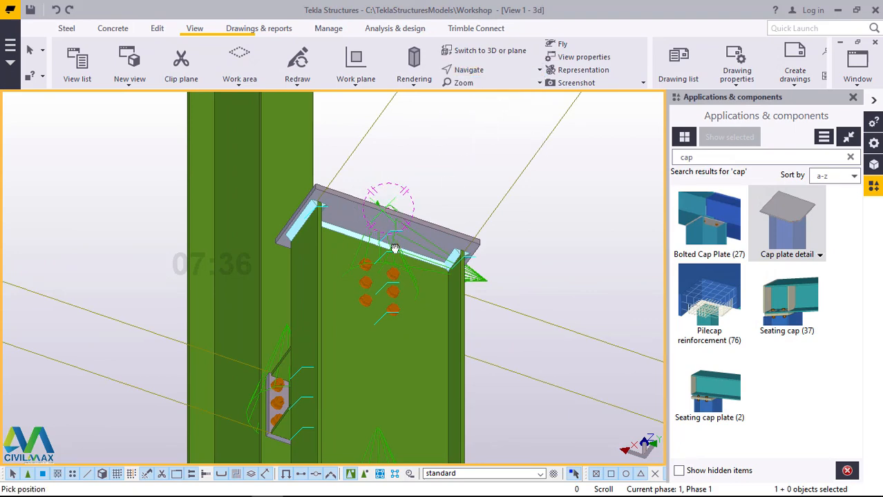
drag(394, 248, 390, 388)
scroll(378, 174, down, 3)
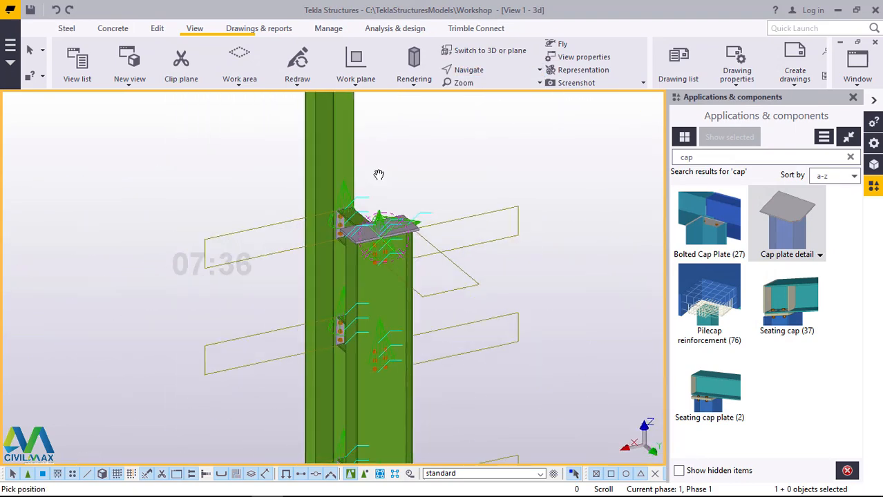
scroll(378, 174, down, 5)
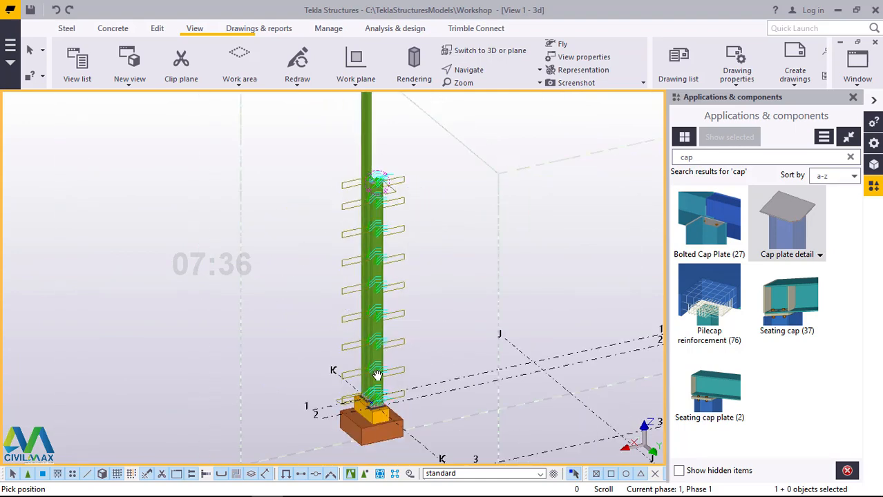
scroll(377, 375, up, 4)
right_click(478, 193)
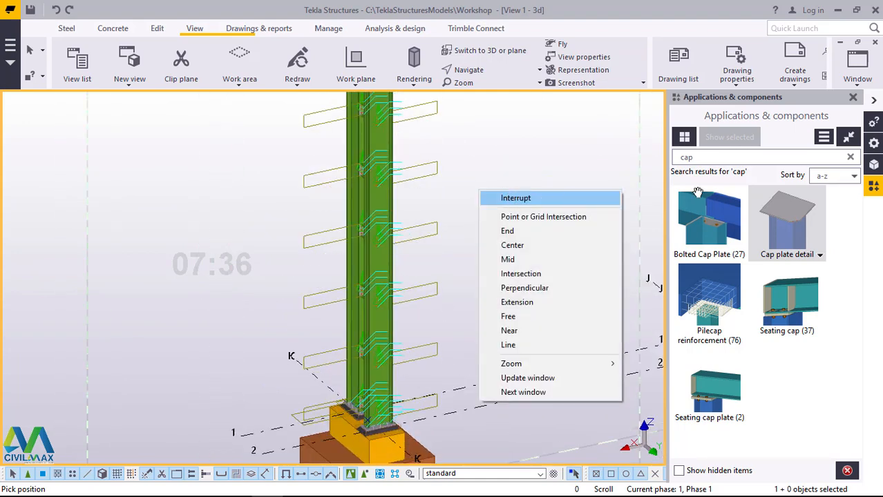
key(Escape)
Step: Close the Applications & components catalog and redraw the 3D view to clear the connection symbols
click(852, 97)
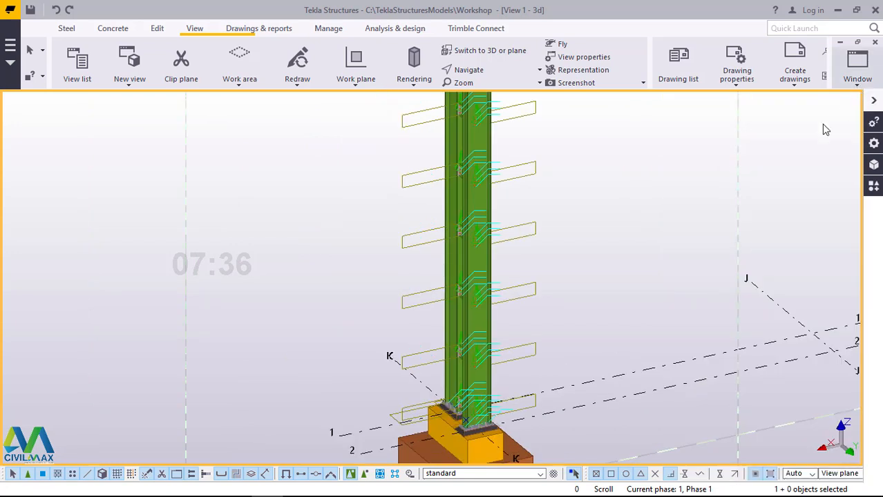
scroll(490, 172, up, 5)
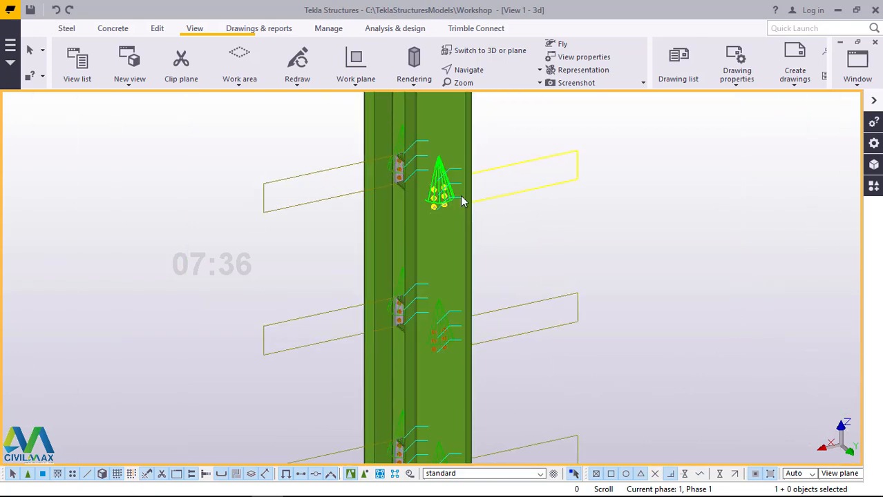
scroll(463, 195, up, 4)
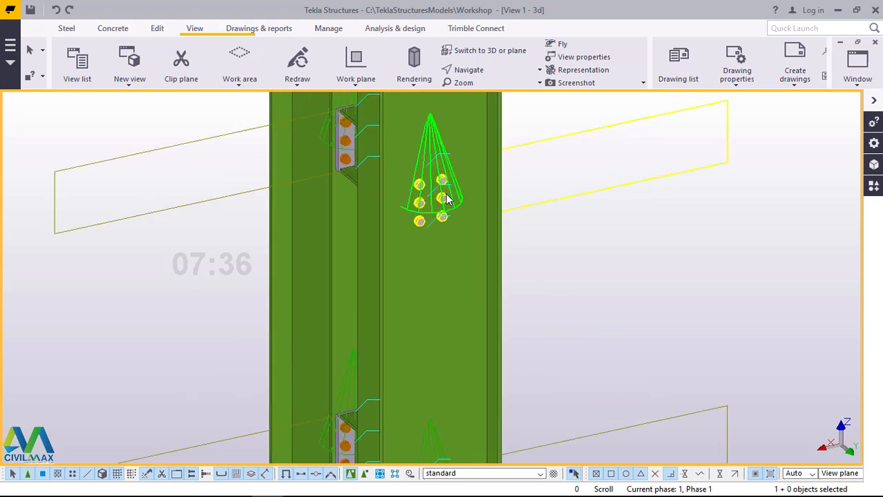
scroll(268, 207, down, 6)
right_click(589, 136)
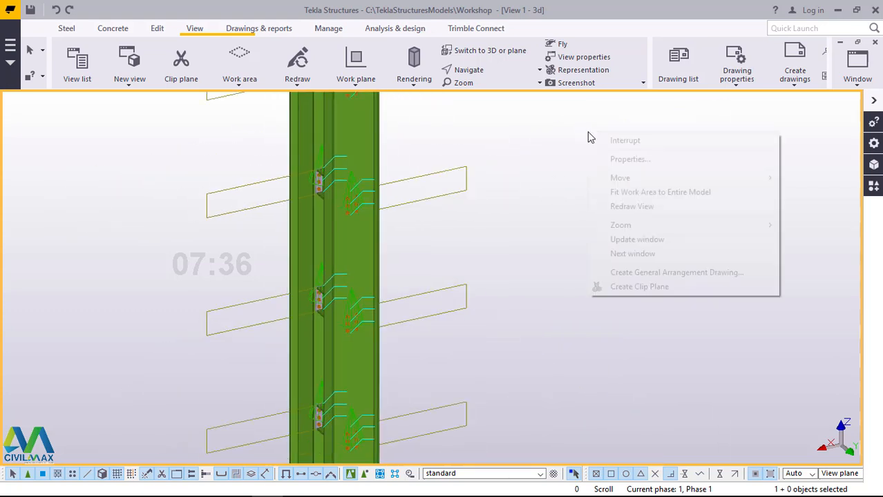
click(656, 207)
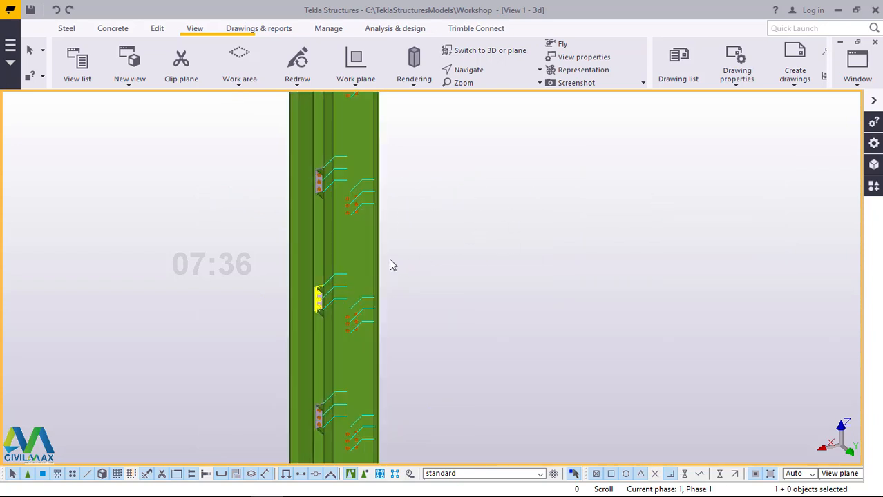
Step: Examine the grouted base plates, their welds and the lowest bolted beam connections above the footing
scroll(331, 219, down, 3)
scroll(340, 221, down, 5)
scroll(319, 306, up, 7)
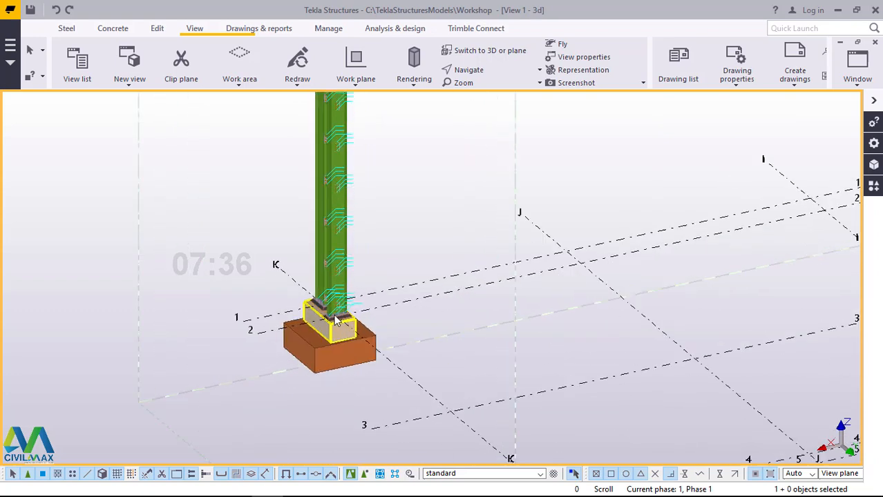
scroll(319, 306, up, 8)
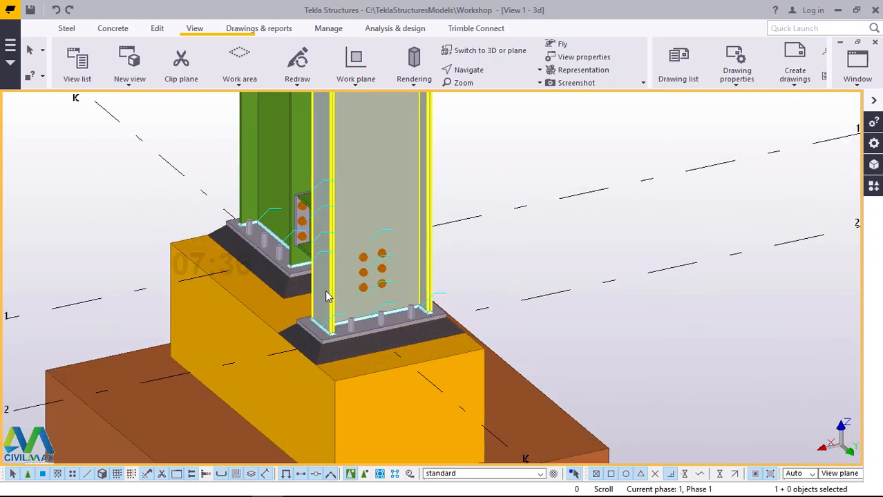
scroll(359, 271, down, 3)
scroll(354, 222, up, 6)
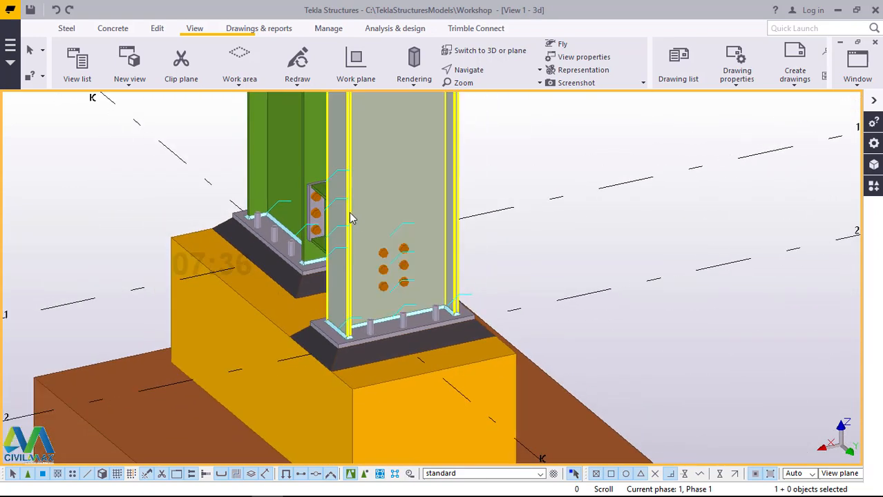
scroll(351, 252, down, 4)
scroll(354, 255, up, 2)
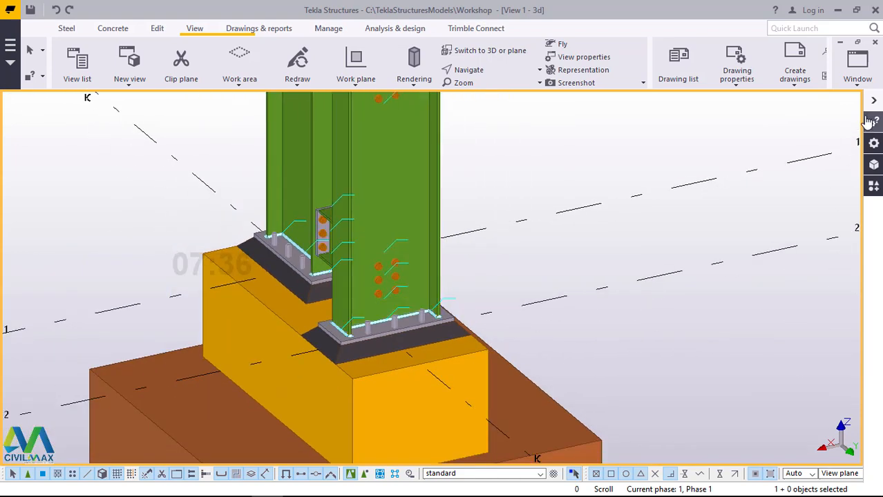
Step: Switch to the Grid K view and inspect a bolted endplate connection between a beam and the taller column
click(857, 66)
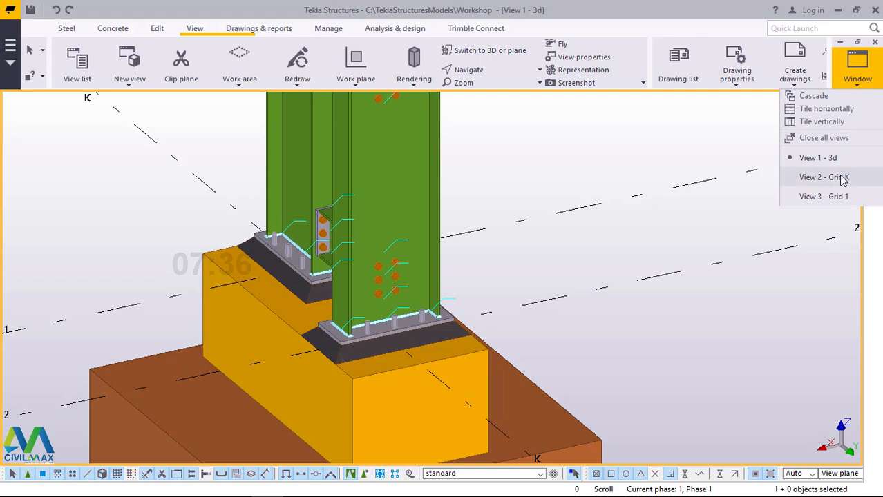
click(834, 178)
scroll(373, 310, down, 3)
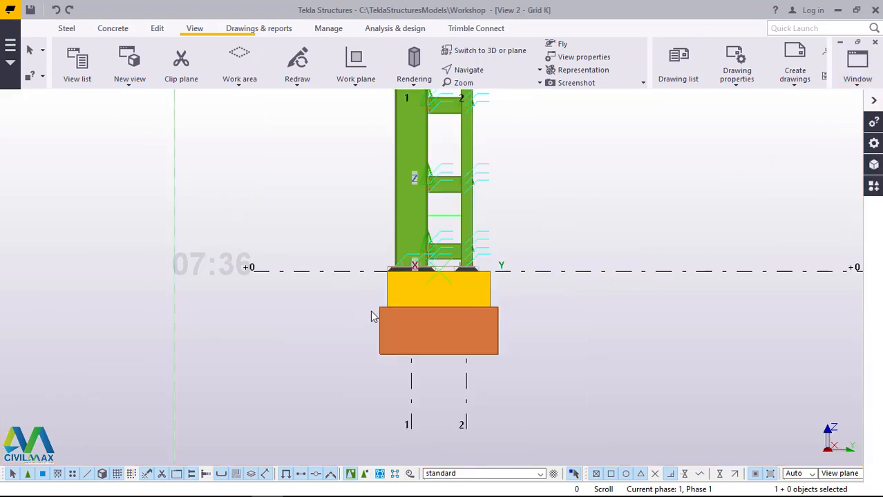
scroll(440, 190, up, 3)
scroll(342, 199, up, 5)
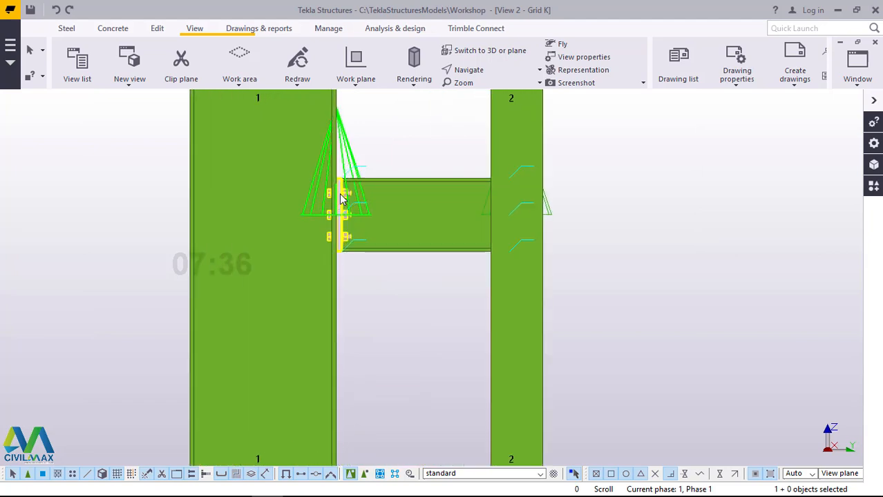
scroll(342, 200, up, 2)
scroll(351, 235, down, 4)
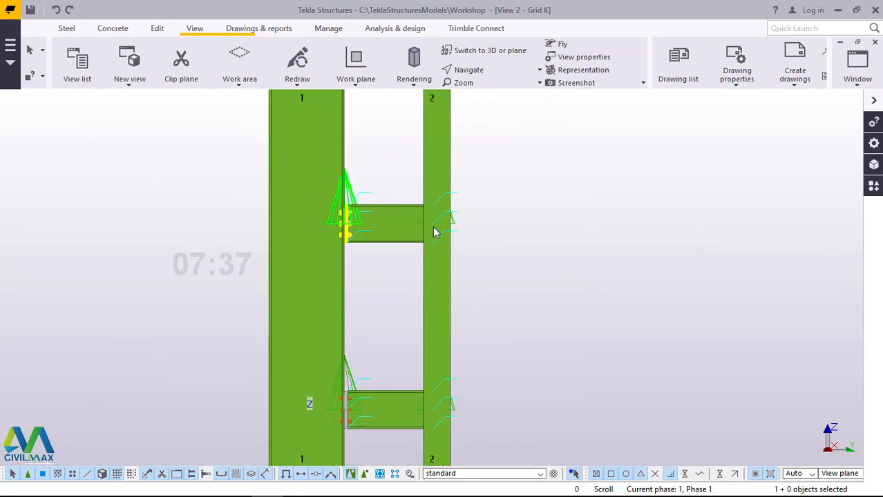
Step: Redraw the Grid K view to clear the connection symbols from the beam joints
right_click(509, 177)
click(573, 248)
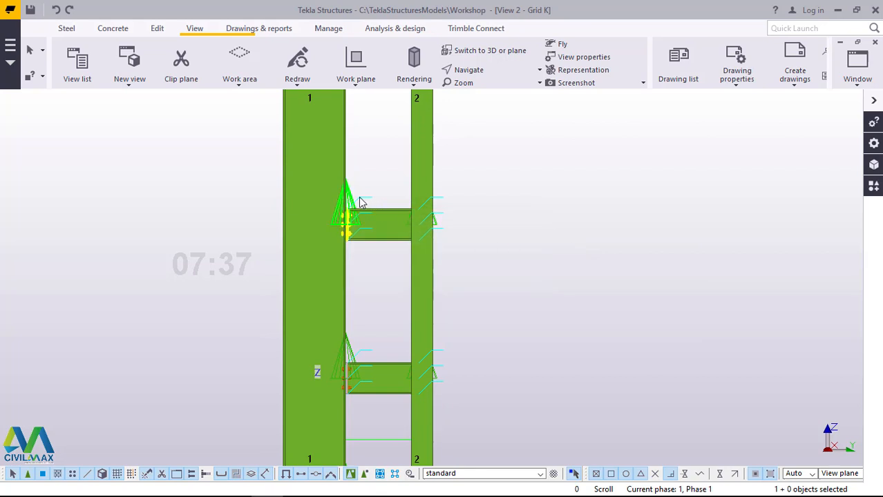
scroll(359, 201, up, 3)
scroll(353, 202, up, 1)
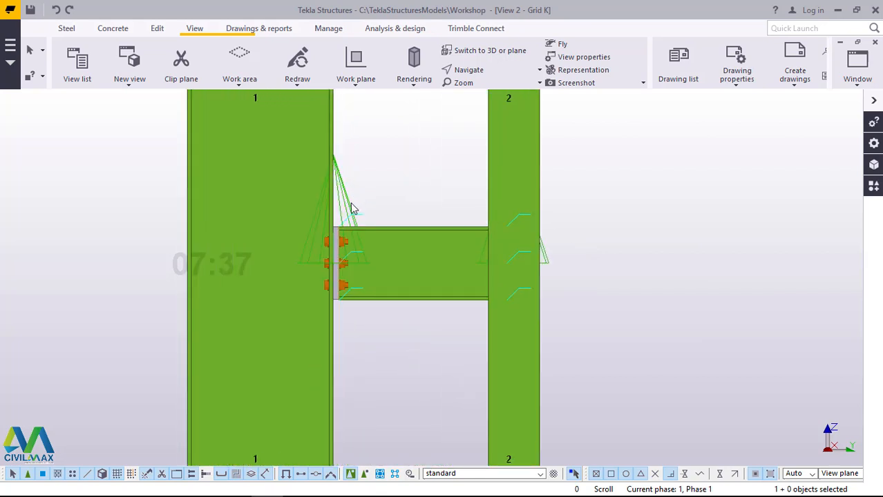
right_click(429, 126)
click(419, 123)
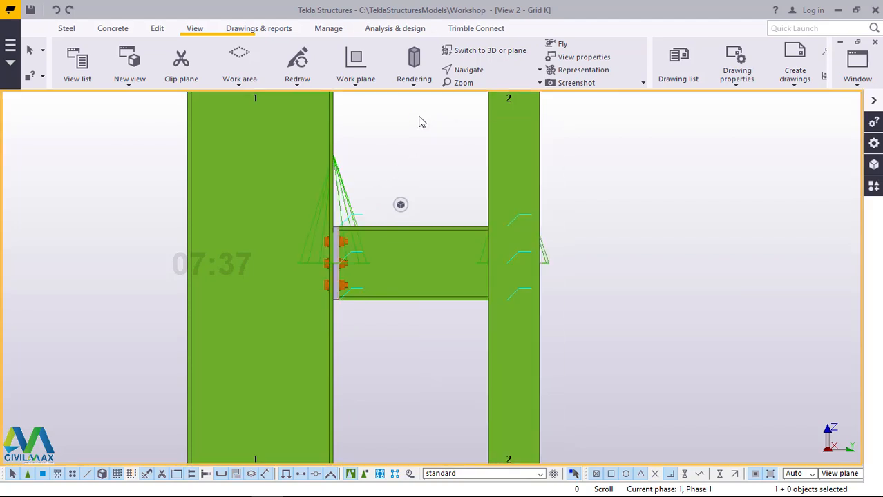
right_click(420, 122)
click(466, 191)
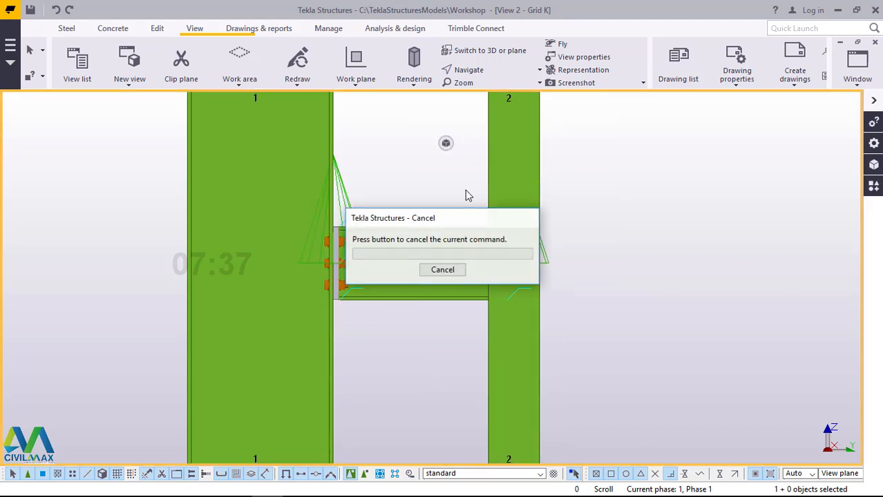
Step: Place the work plane with the Work plane tool at the intersection of grid line 3 and level +11000.00, and end the command
scroll(359, 302, down, 7)
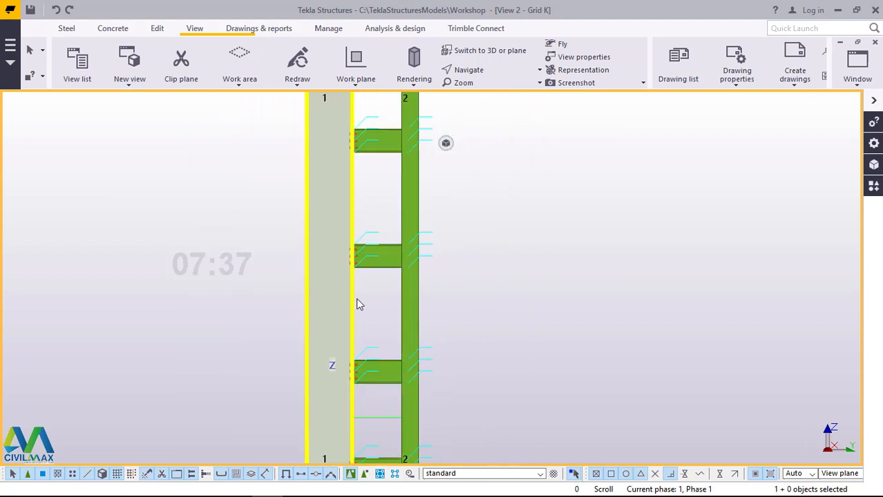
scroll(367, 319, down, 5)
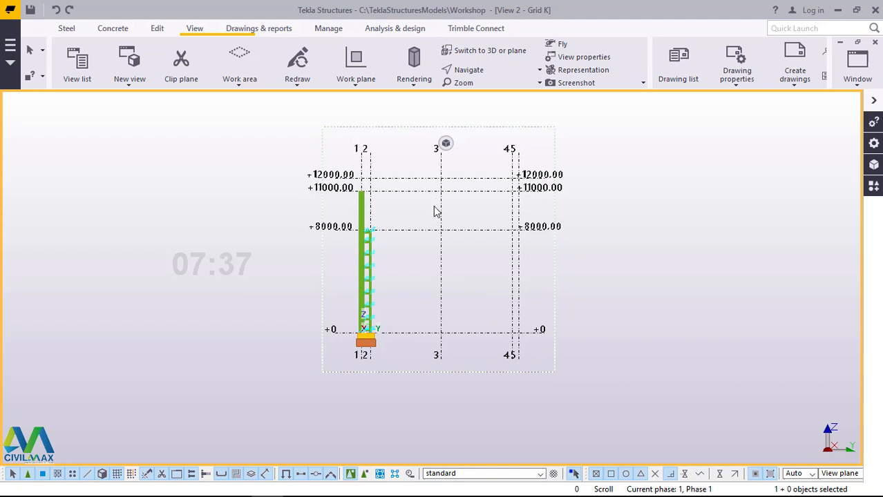
scroll(384, 193, up, 4)
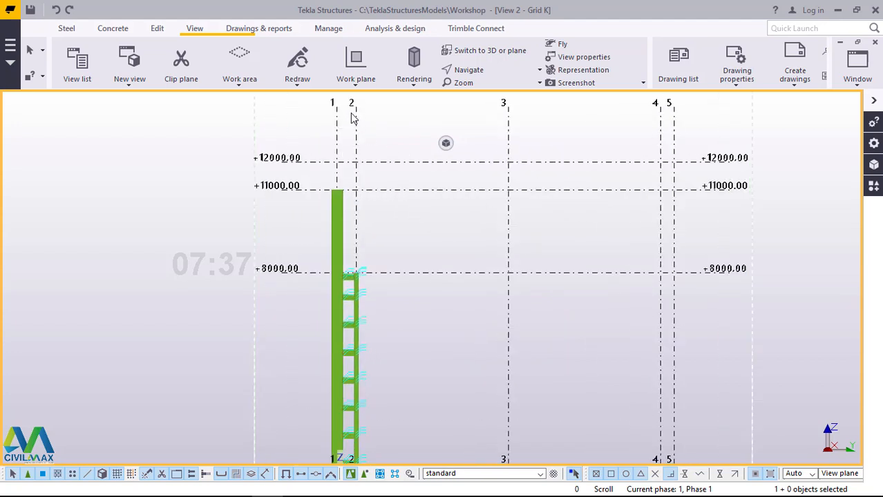
click(354, 82)
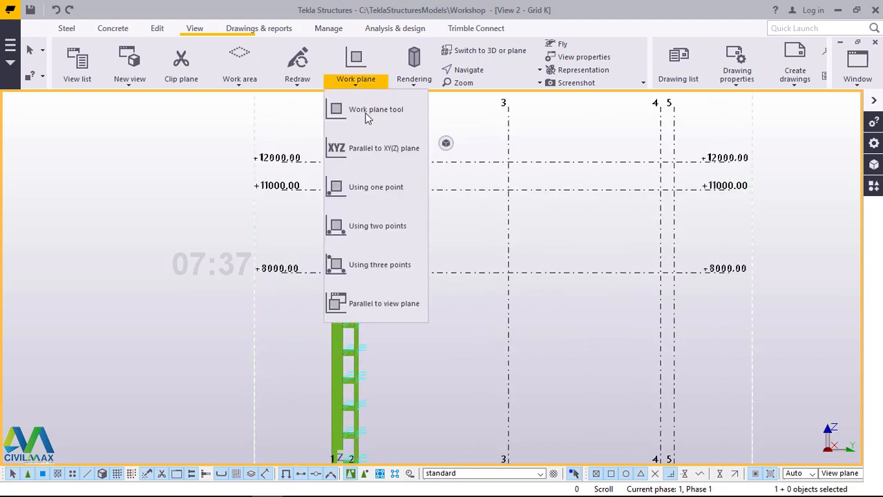
click(365, 110)
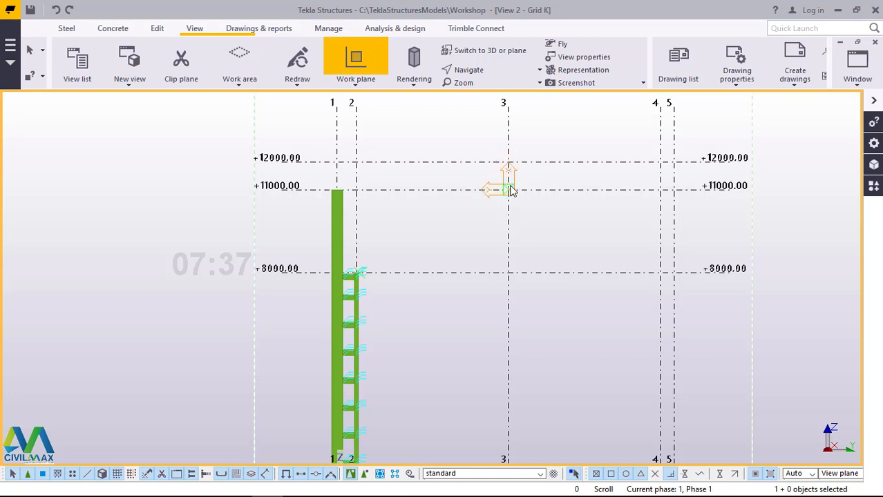
click(511, 191)
right_click(551, 177)
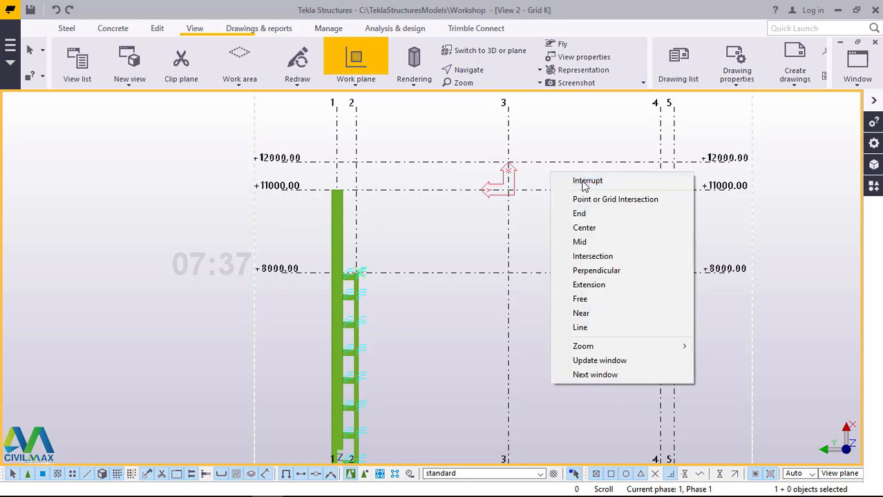
click(557, 180)
Step: Select the whole column assembly at grid lines 1 and 2 with its footing and connections, leaving the grid out of the selection
scroll(408, 180, down, 2)
scroll(407, 181, down, 1)
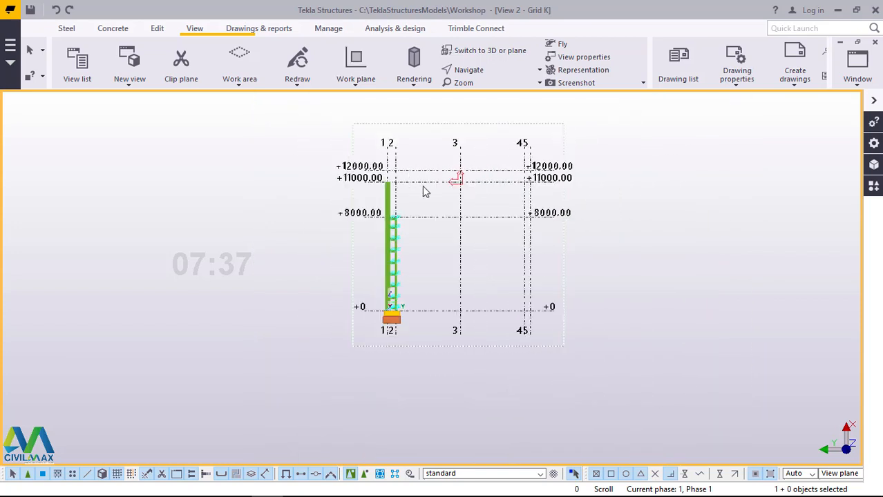
scroll(421, 178, down, 1)
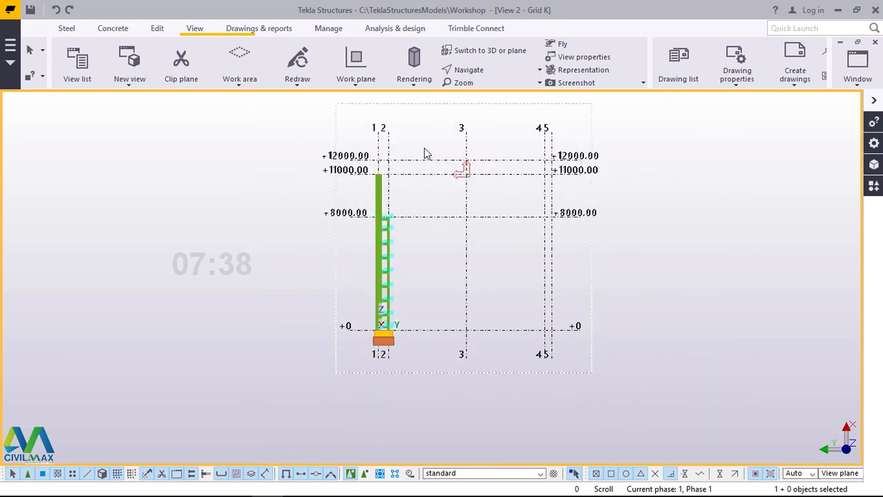
drag(424, 147, 355, 367)
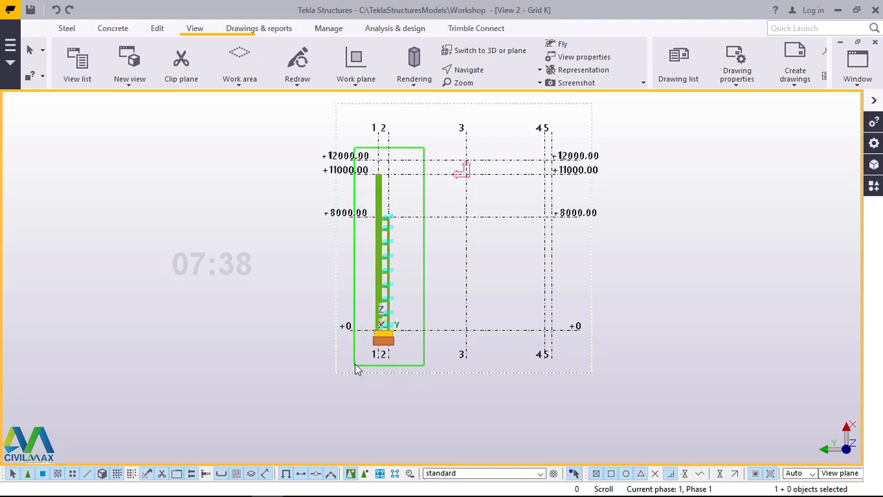
drag(356, 369, 356, 369)
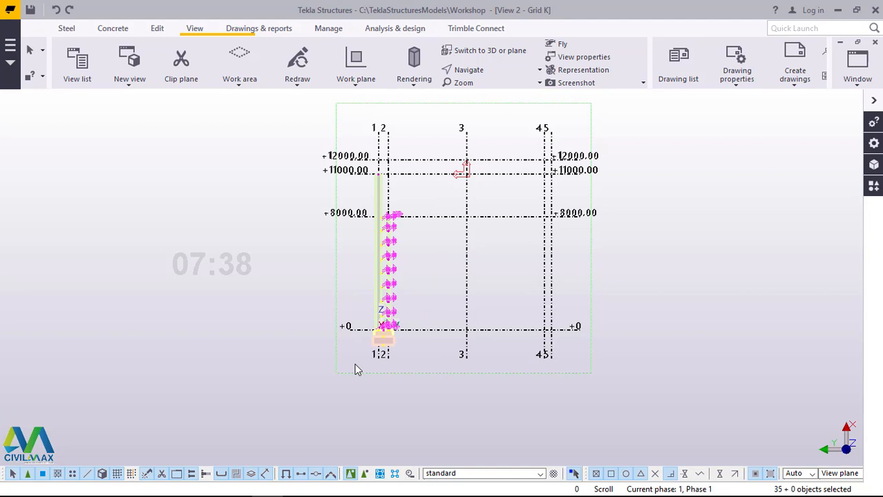
ctrl+click(468, 270)
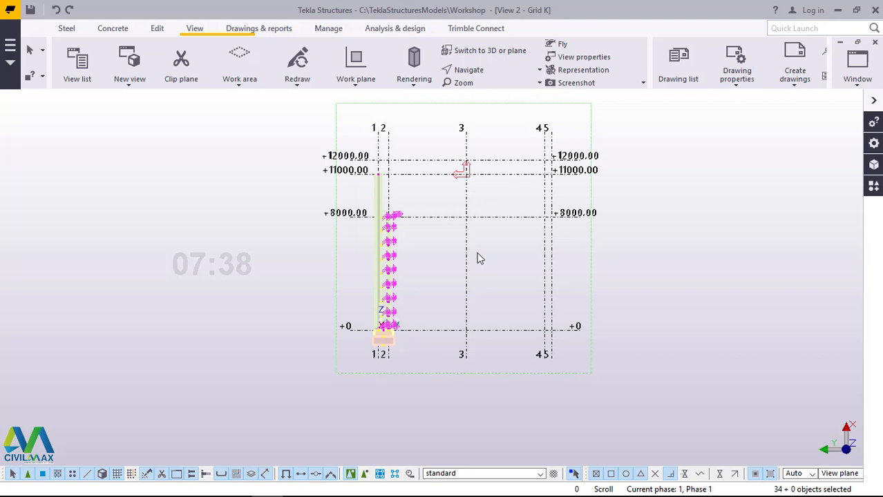
Step: Mirror-copy the selected assembly about grid line 3, defining the mirror line from level +12000.00 to level +8000.00
right_click(652, 179)
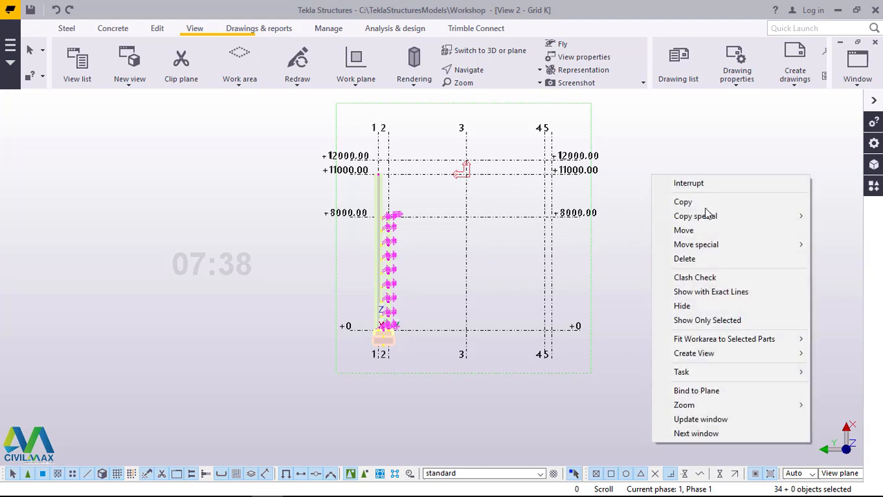
mouse_move(710, 218)
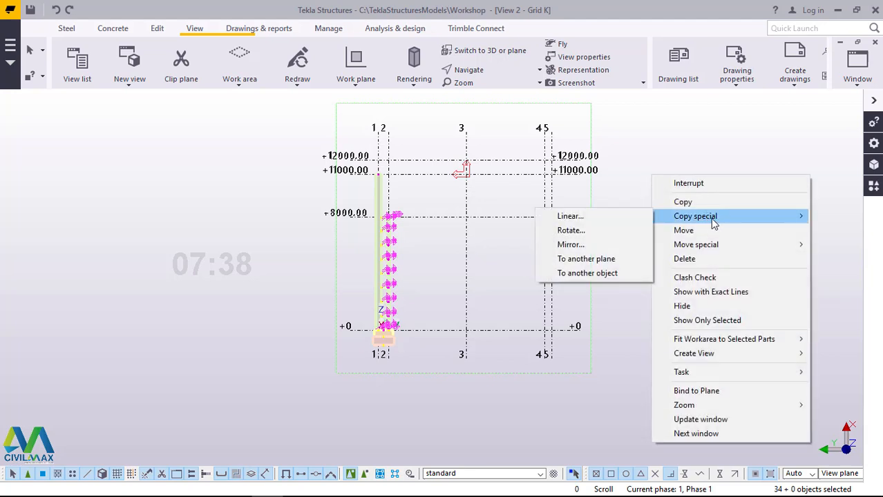
click(582, 247)
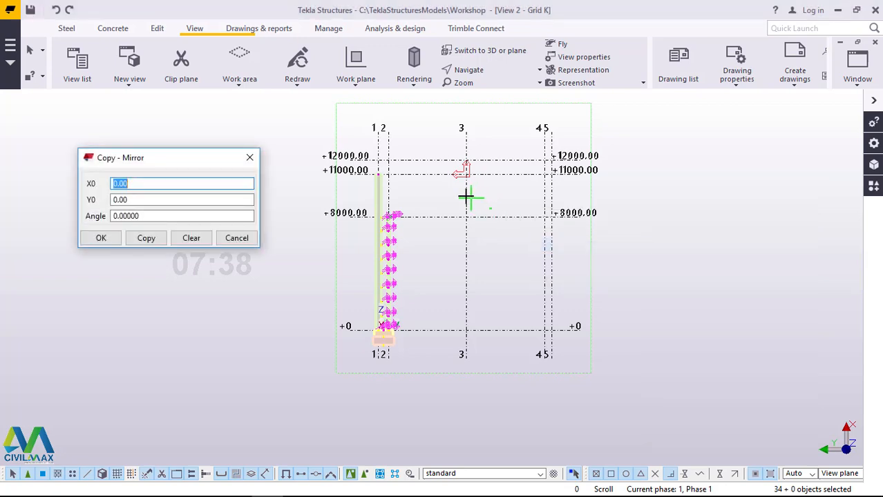
scroll(464, 195, up, 2)
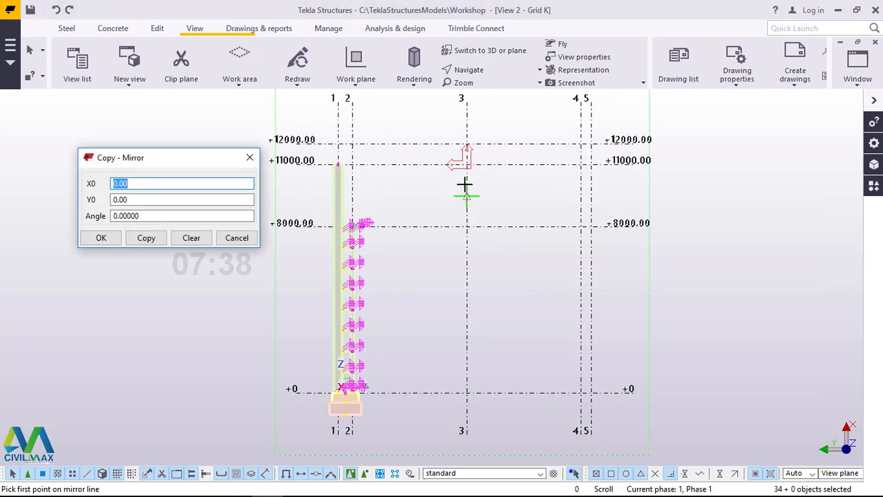
click(467, 144)
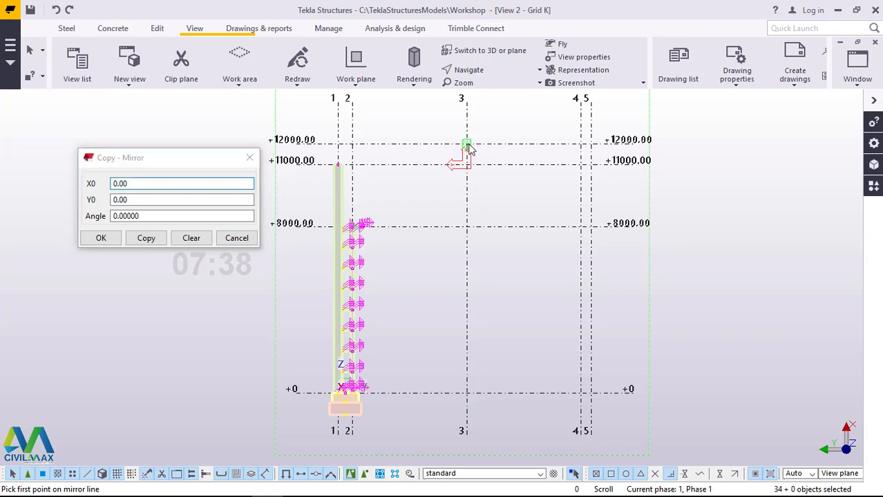
click(466, 228)
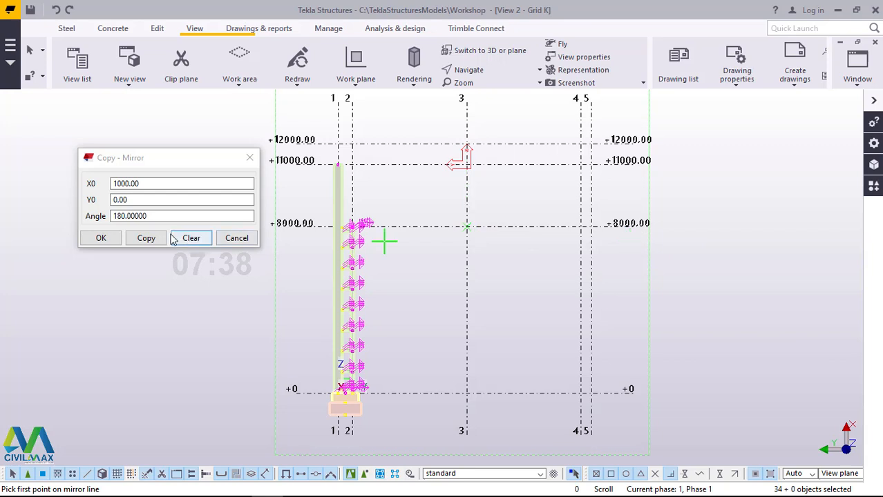
click(146, 238)
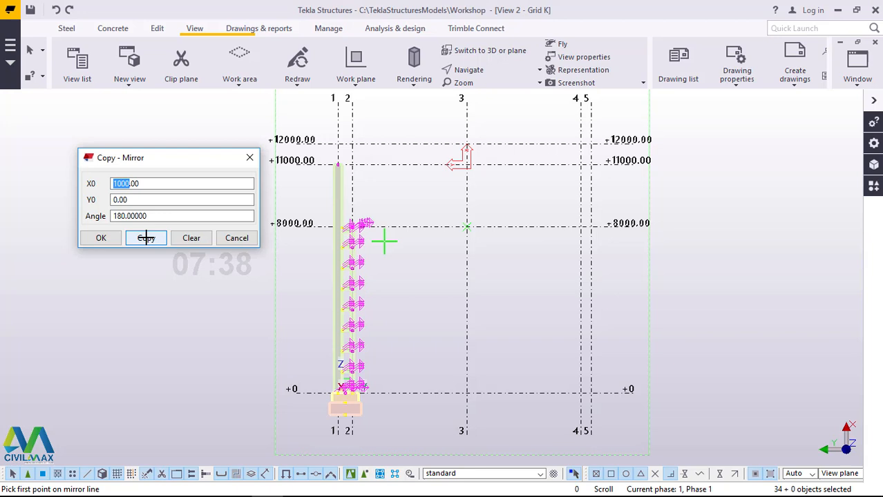
click(146, 239)
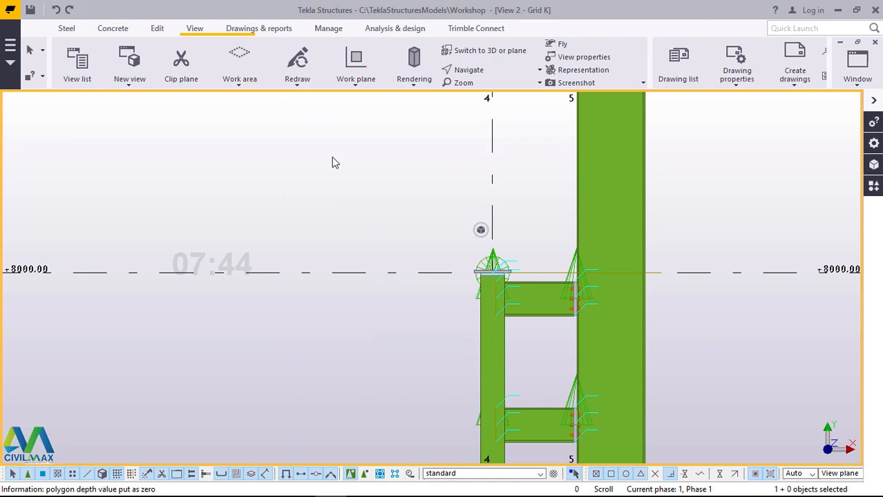
Step: Redraw the Grid K view around the mirrored column assembly at grid lines 4 and 5
right_click(331, 157)
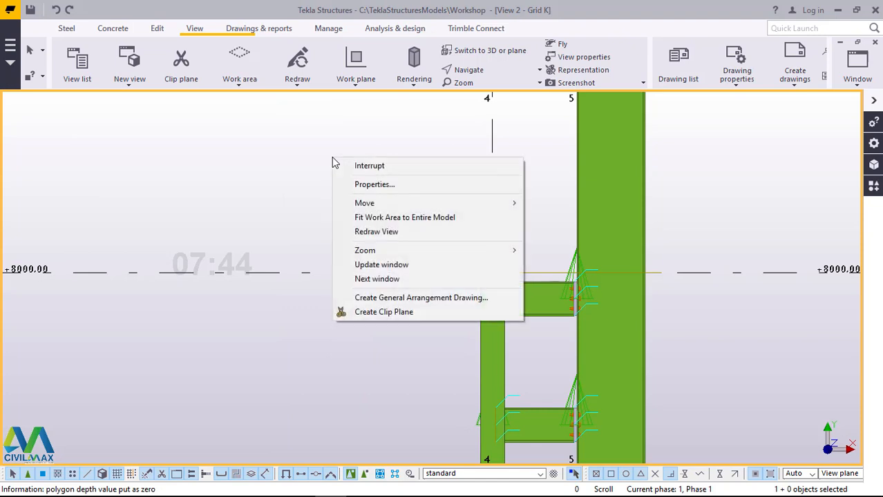
click(376, 234)
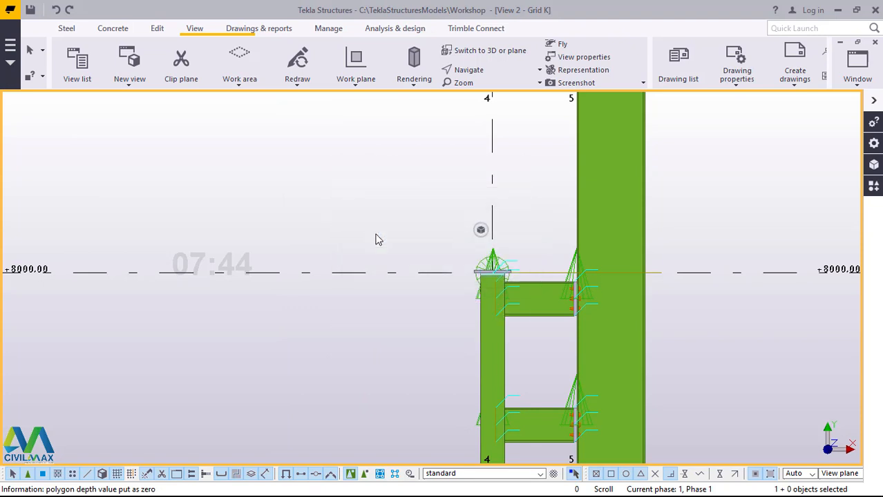
scroll(571, 286, down, 5)
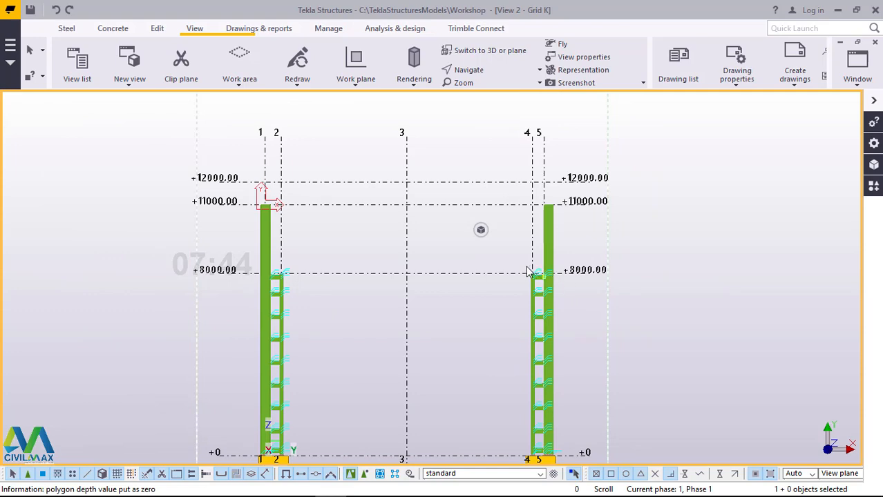
scroll(444, 200, up, 1)
scroll(444, 199, up, 1)
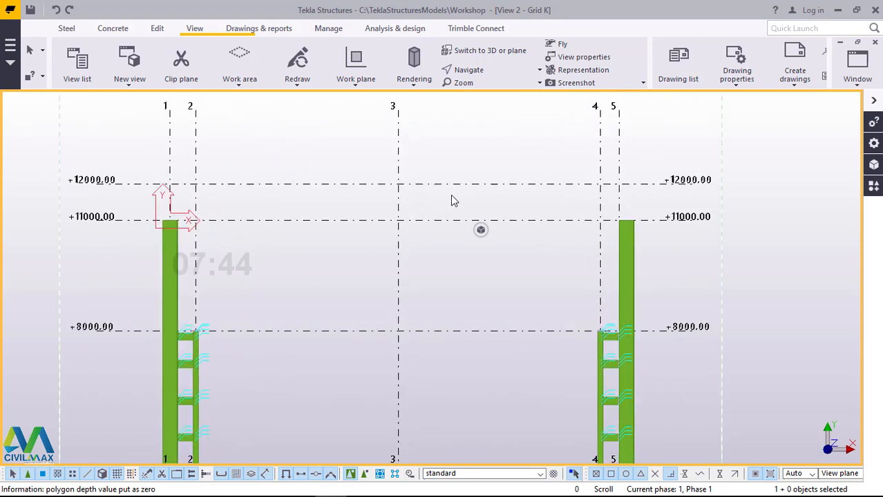
scroll(452, 200, up, 1)
click(63, 30)
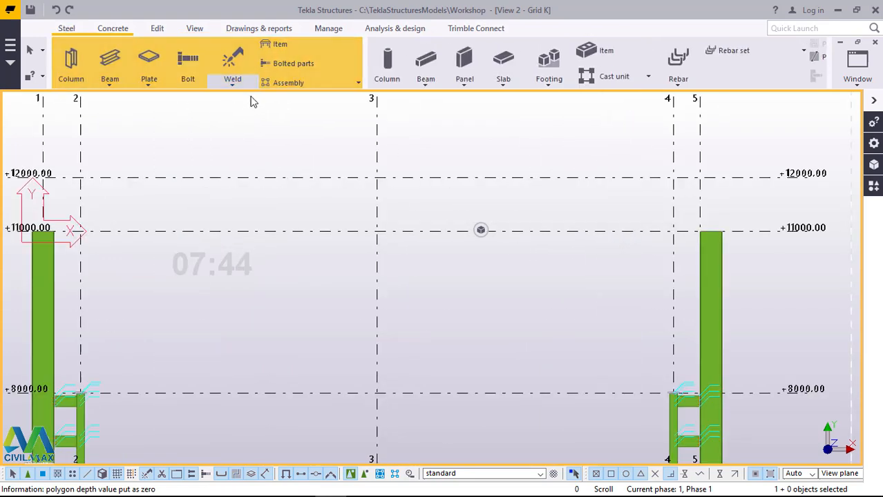
click(114, 84)
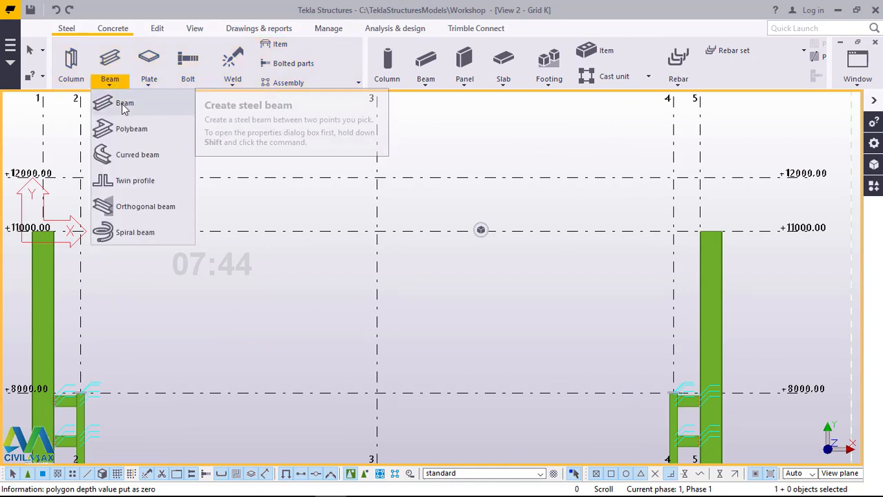
click(121, 104)
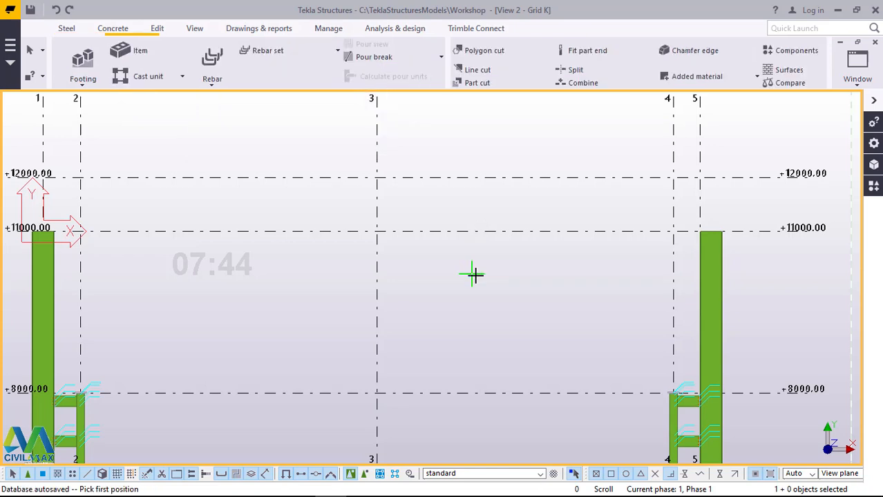
scroll(473, 275, down, 2)
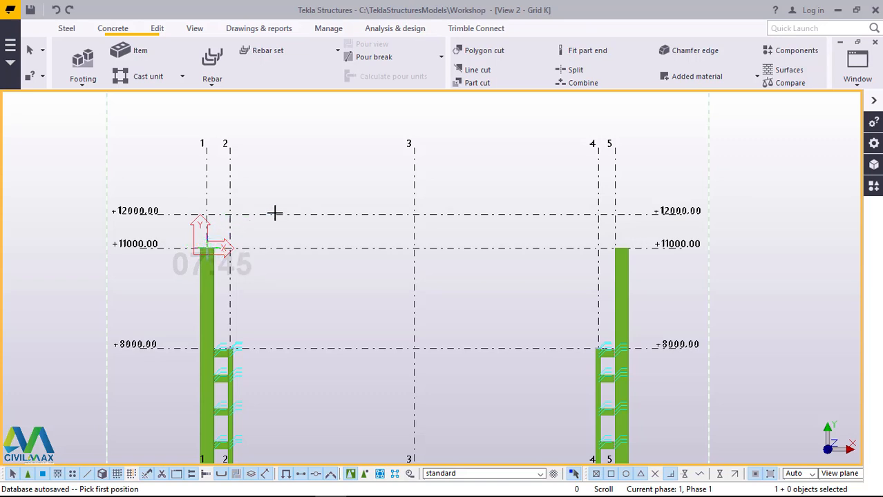
scroll(323, 156, up, 2)
right_click(322, 156)
click(328, 165)
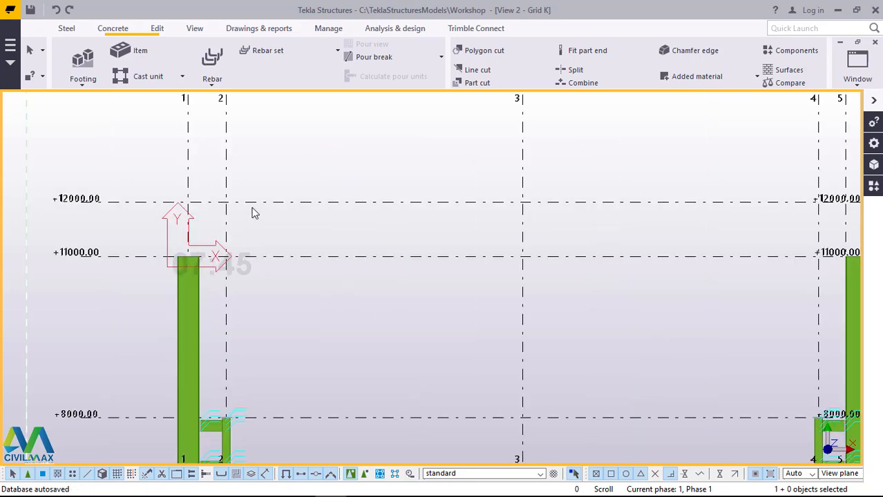
Step: Create a sloping steel beam from the column top at grid line 1, level +11000.00, to grid line 3 at level +12000.00
scroll(475, 290, down, 2)
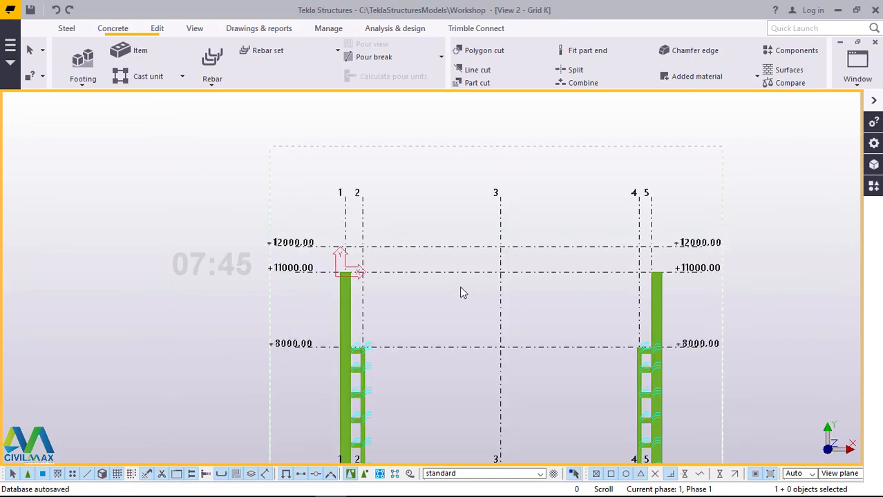
scroll(349, 289, up, 6)
scroll(351, 286, up, 1)
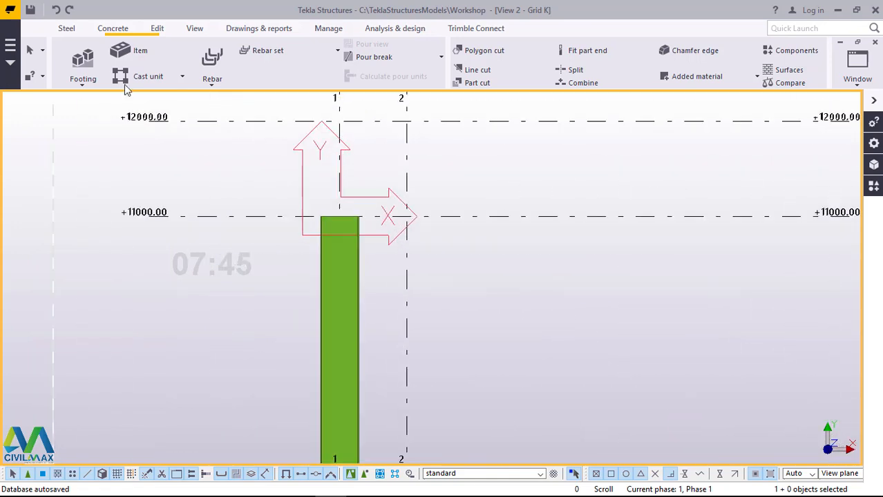
click(64, 31)
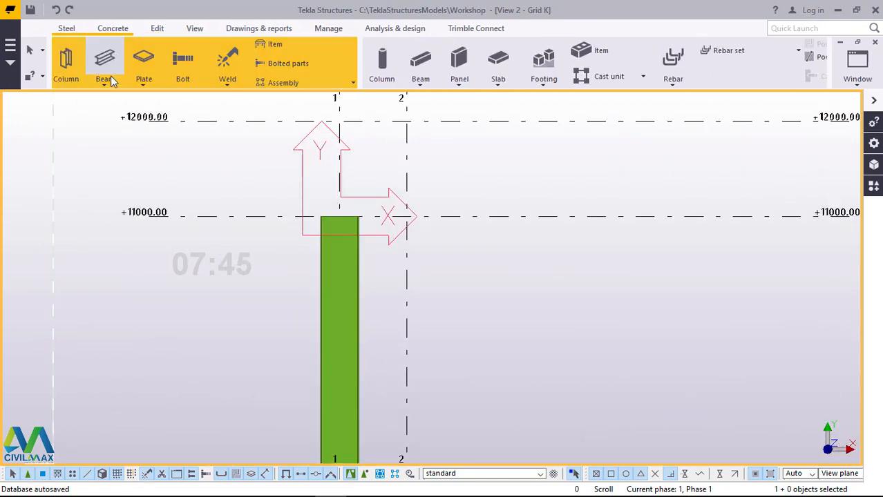
click(108, 83)
click(116, 101)
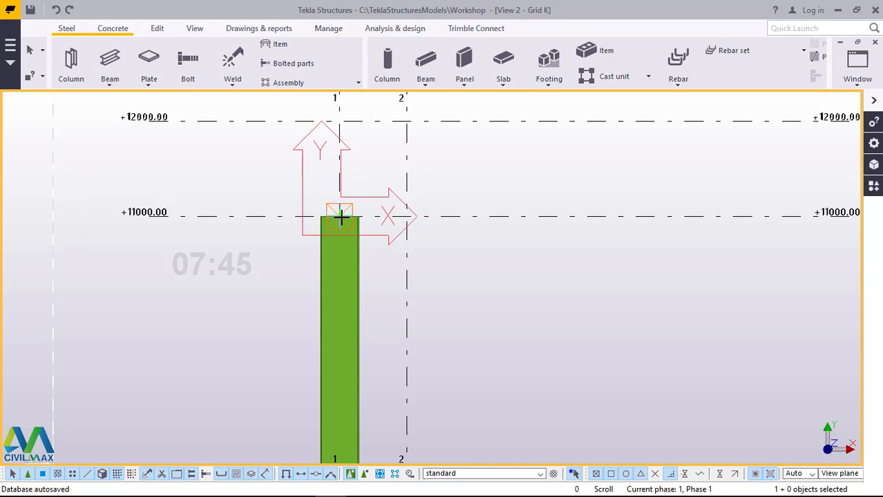
click(339, 216)
scroll(243, 297, down, 6)
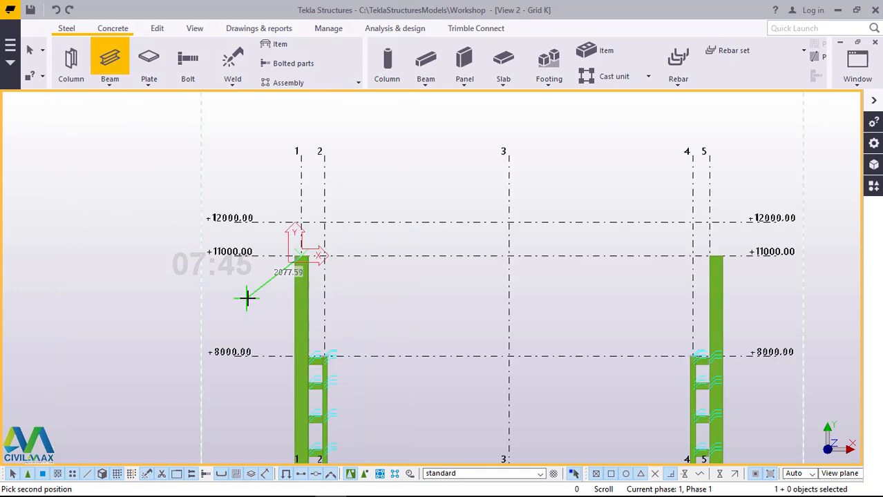
scroll(428, 249, up, 3)
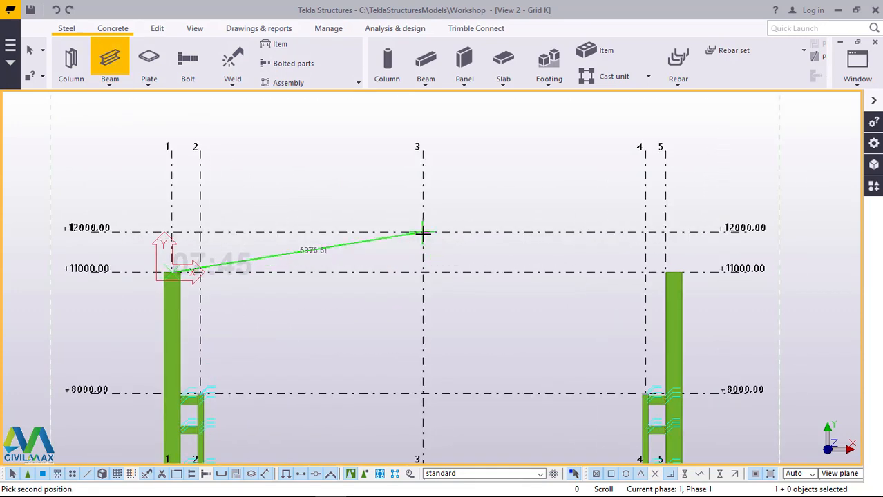
click(422, 233)
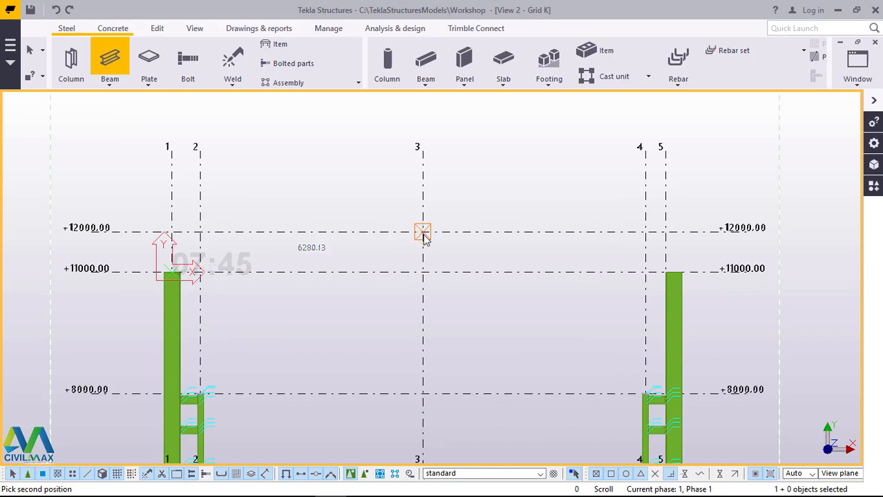
right_click(476, 183)
click(485, 188)
Step: Change the profile of the sloping beam between grid lines 1 and 3 to UB356*127*33
scroll(196, 290, up, 8)
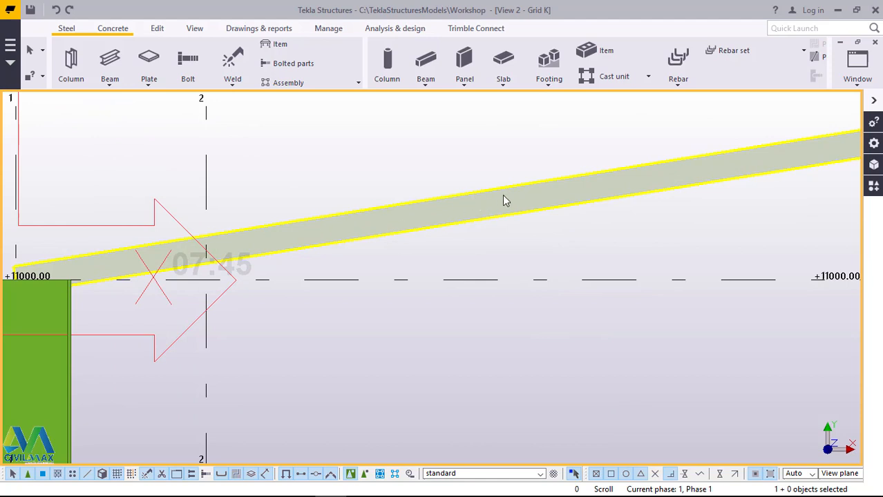
scroll(543, 196, up, 1)
double_click(542, 196)
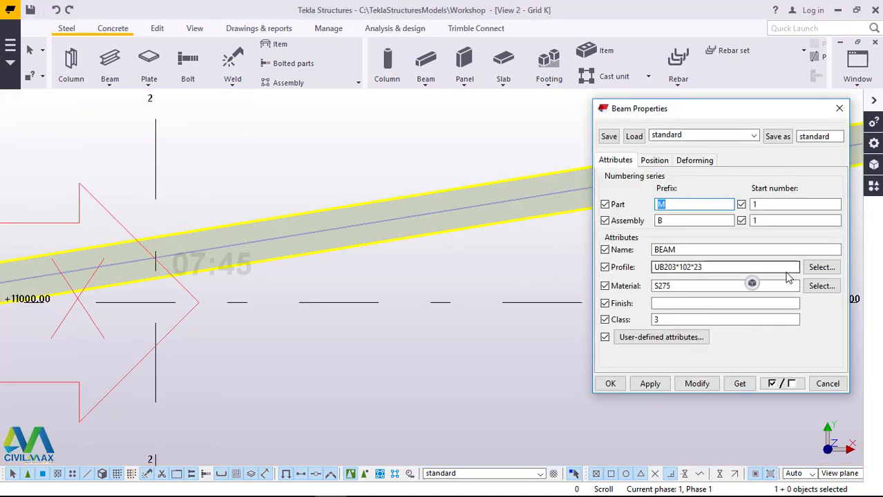
click(820, 266)
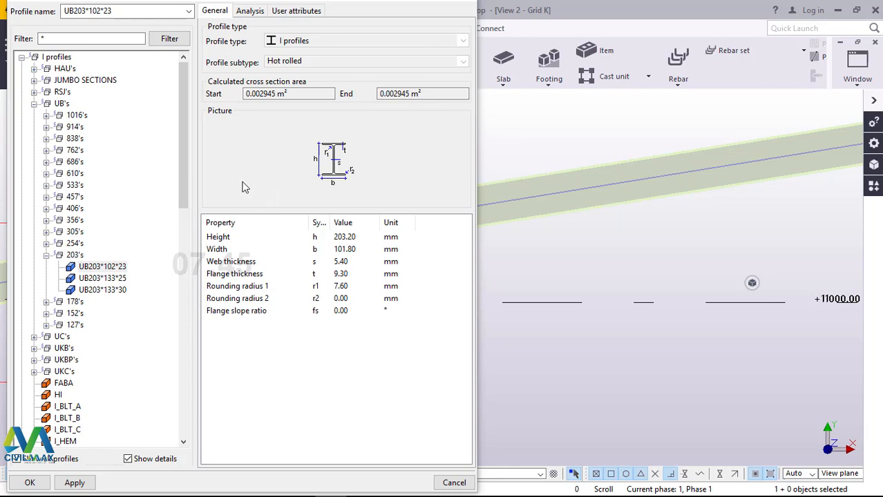
click(46, 221)
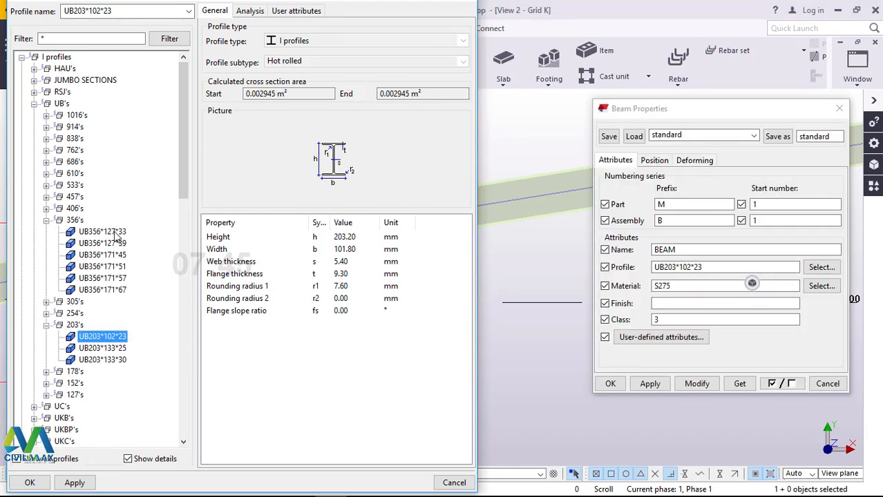
click(115, 233)
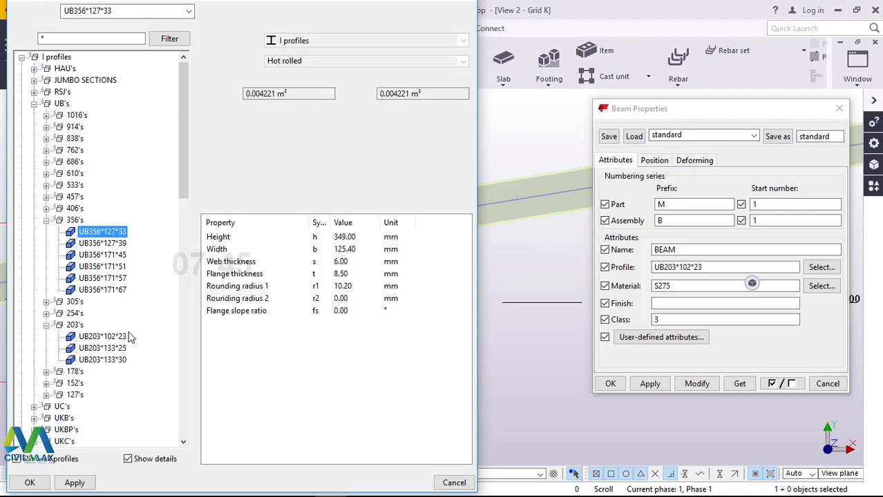
click(76, 483)
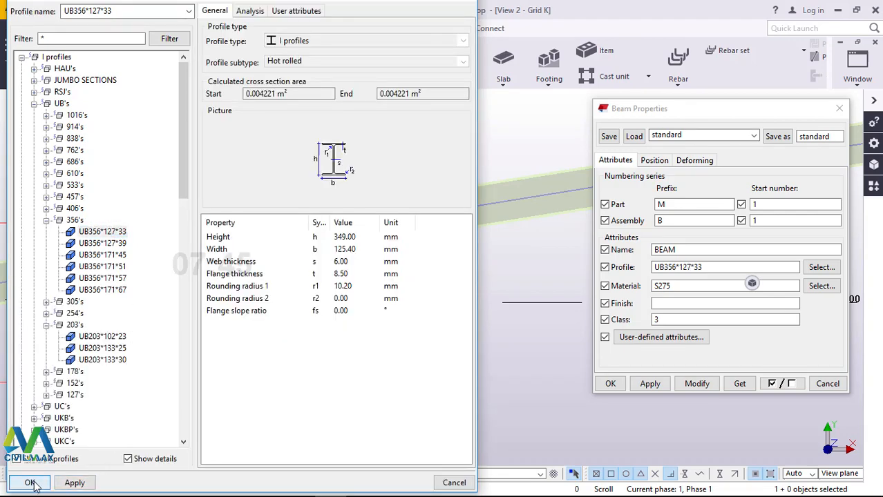
click(697, 385)
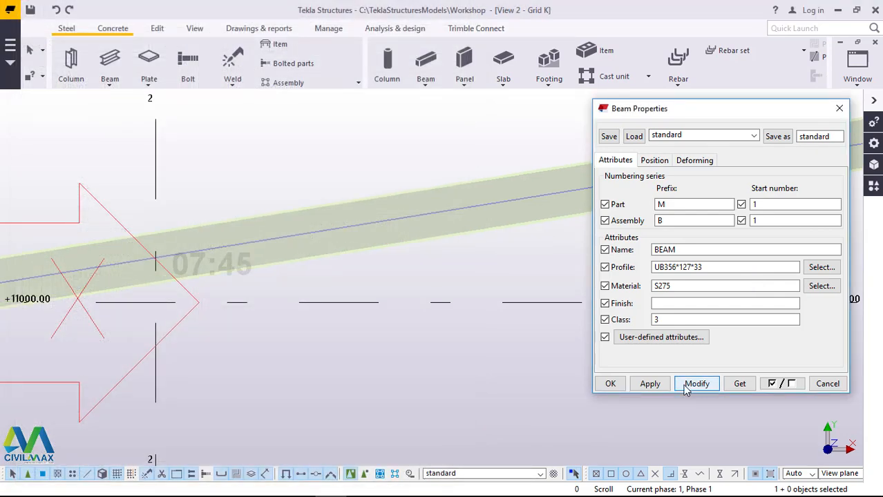
click(611, 384)
Step: Switch to the 3d view and show the sloping rafter's end on the column top at grid line 1
scroll(565, 276, down, 5)
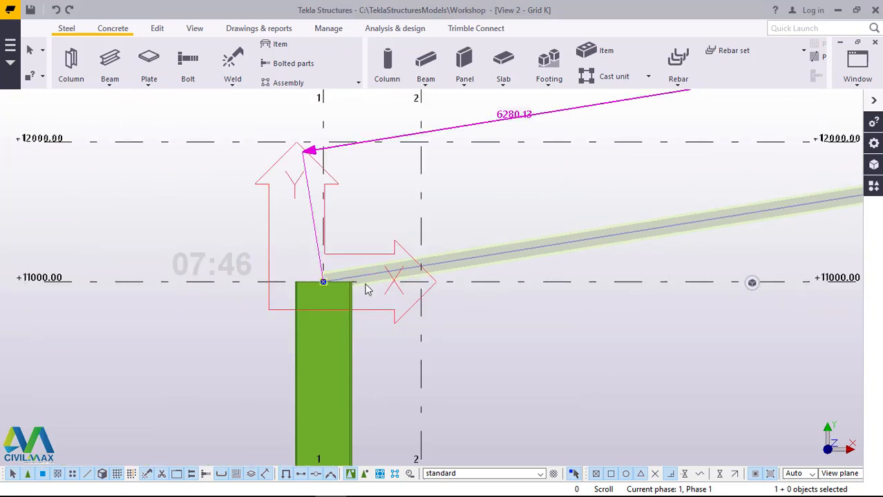
scroll(410, 282, up, 3)
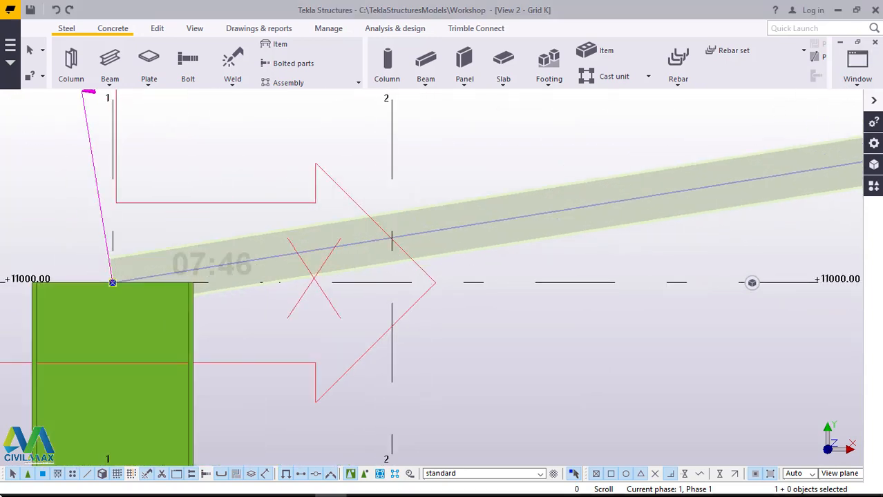
click(859, 87)
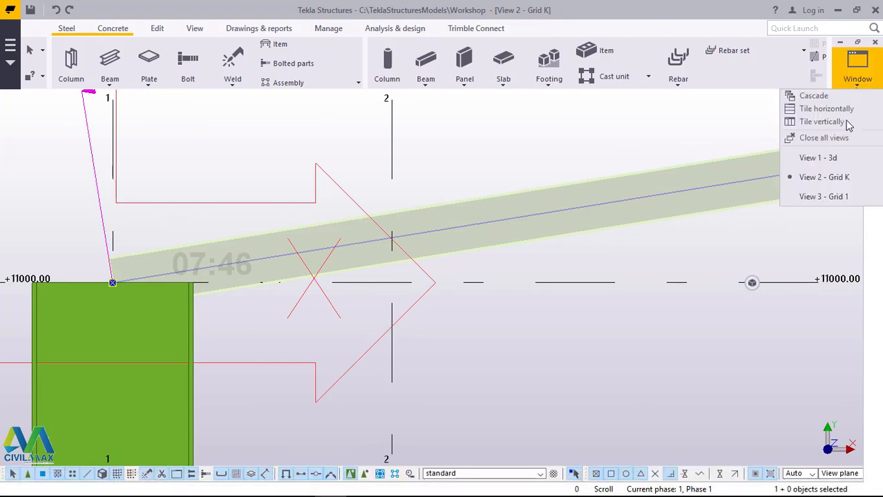
click(817, 159)
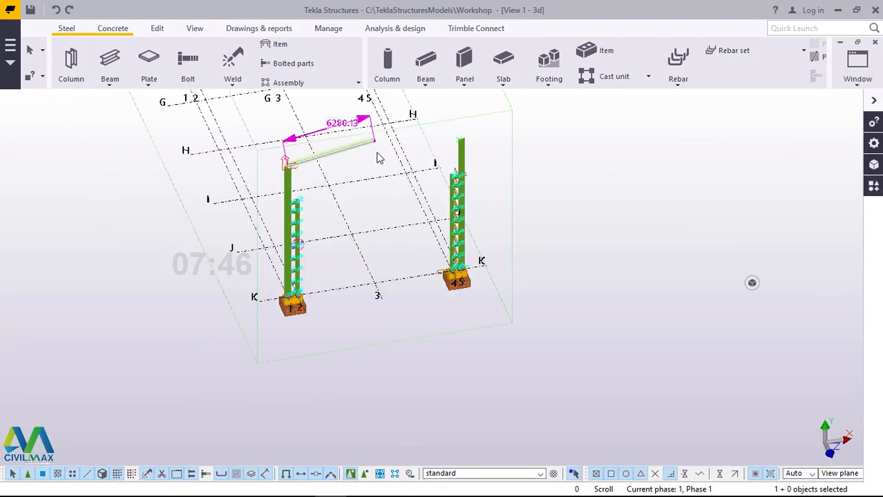
scroll(285, 175, up, 3)
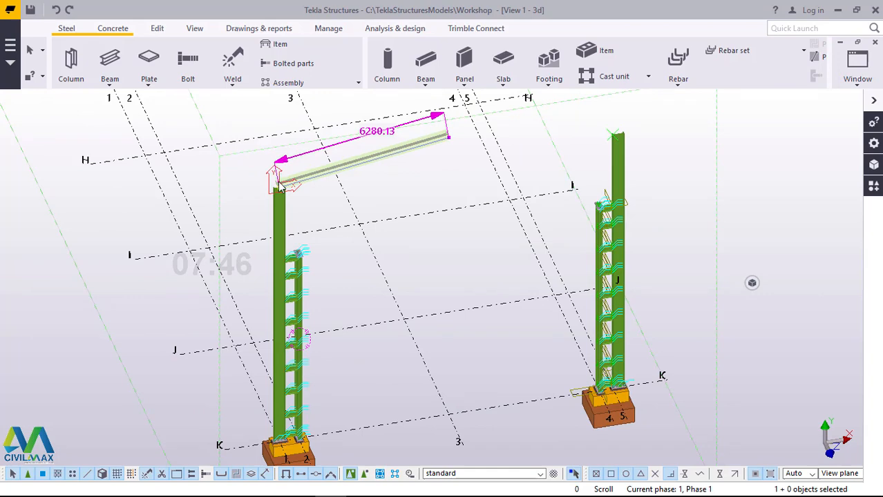
scroll(280, 185, up, 4)
scroll(508, 276, up, 2)
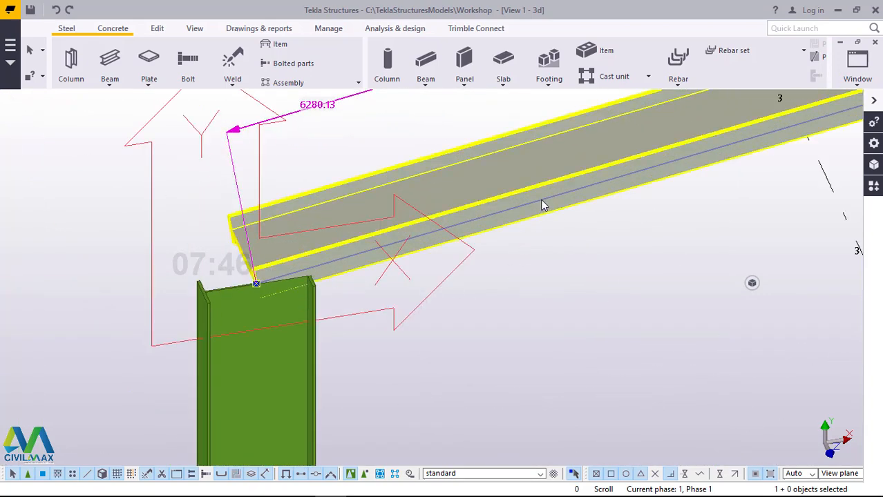
Step: Set the sloping rafter's rotation to Back and apply the change to the beam
click(541, 201)
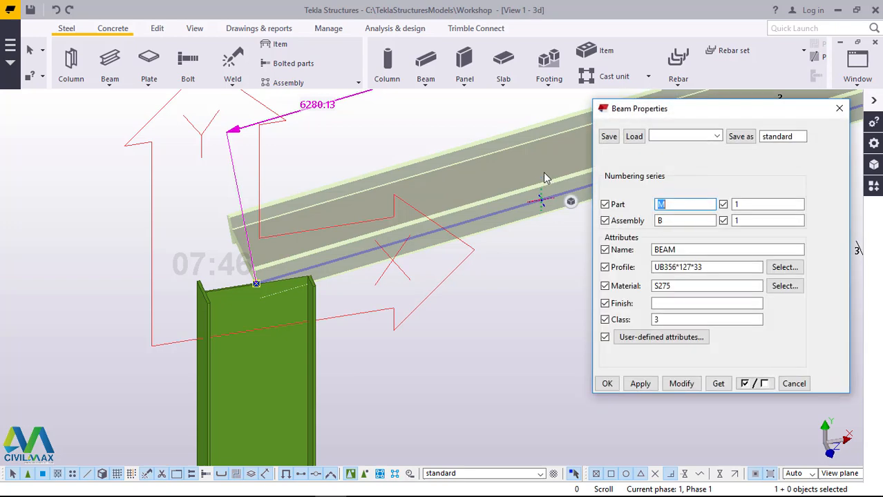
key(Escape)
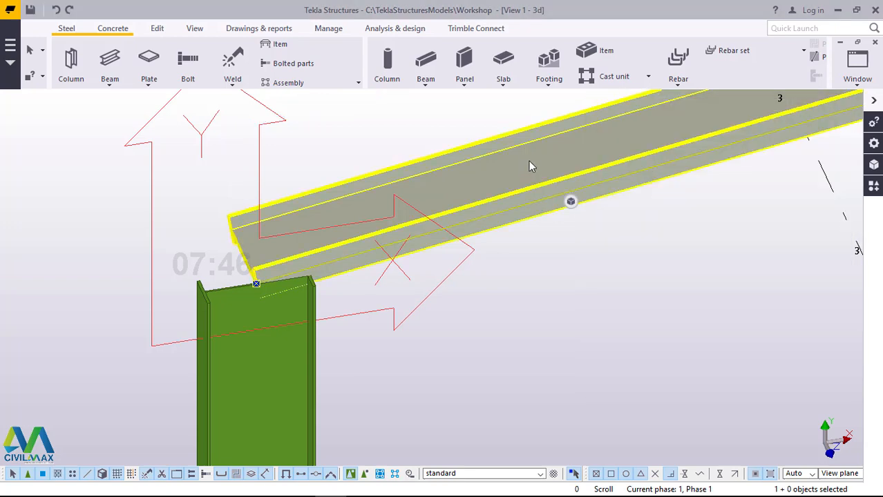
double_click(530, 166)
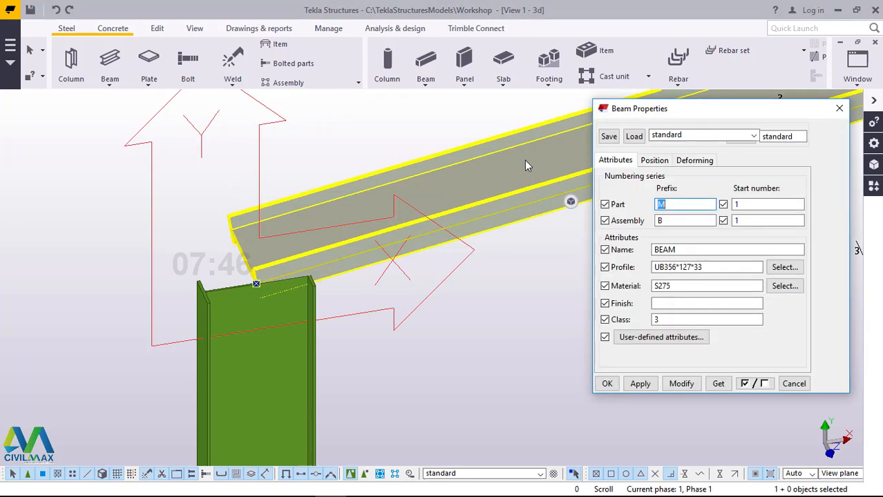
click(655, 161)
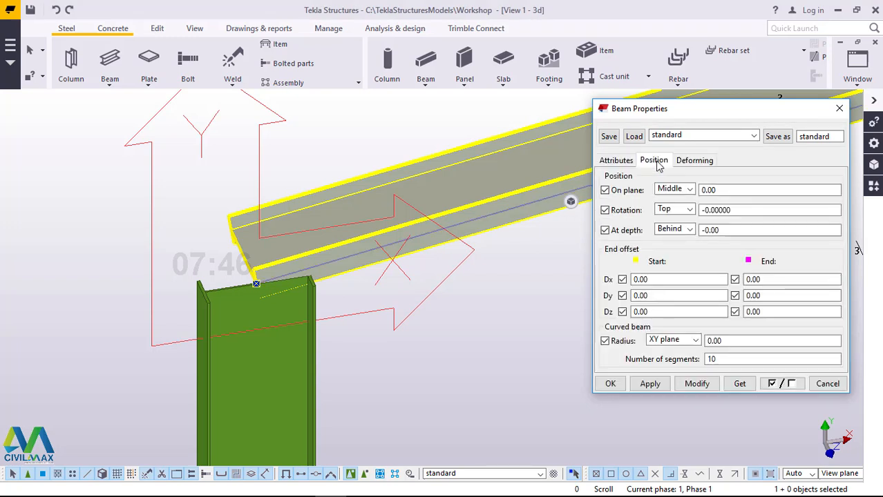
click(689, 230)
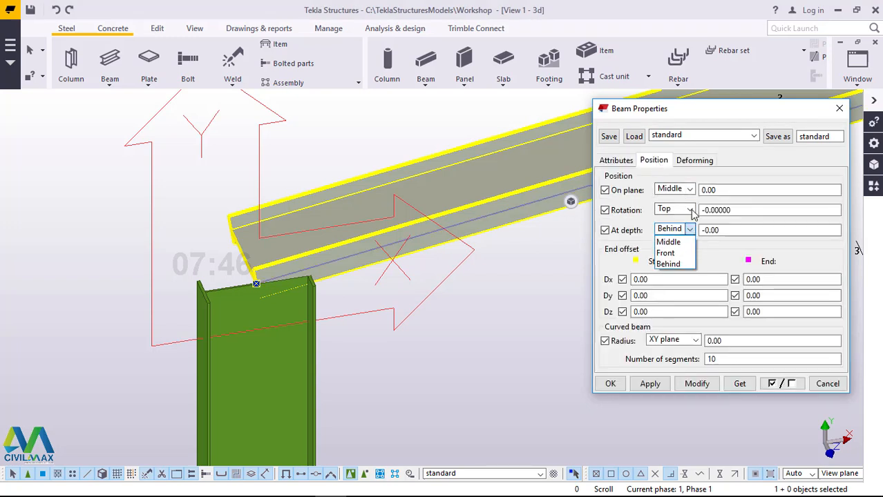
click(689, 230)
click(688, 209)
click(674, 244)
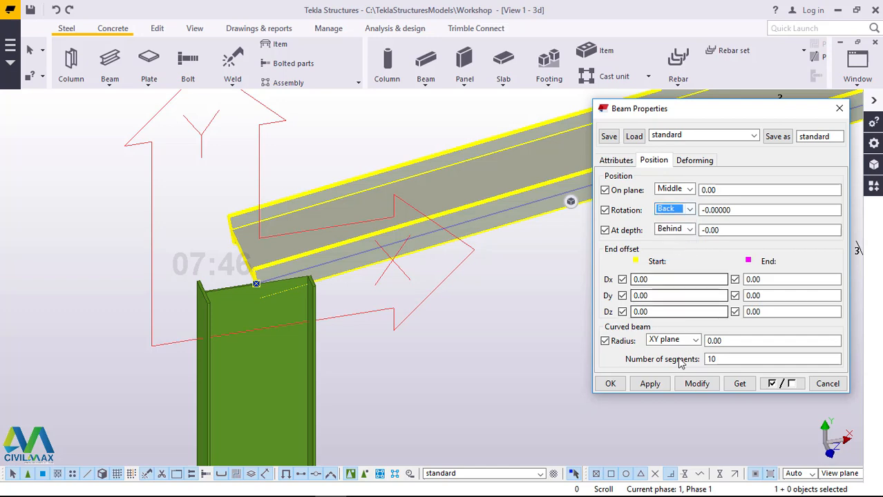
click(695, 385)
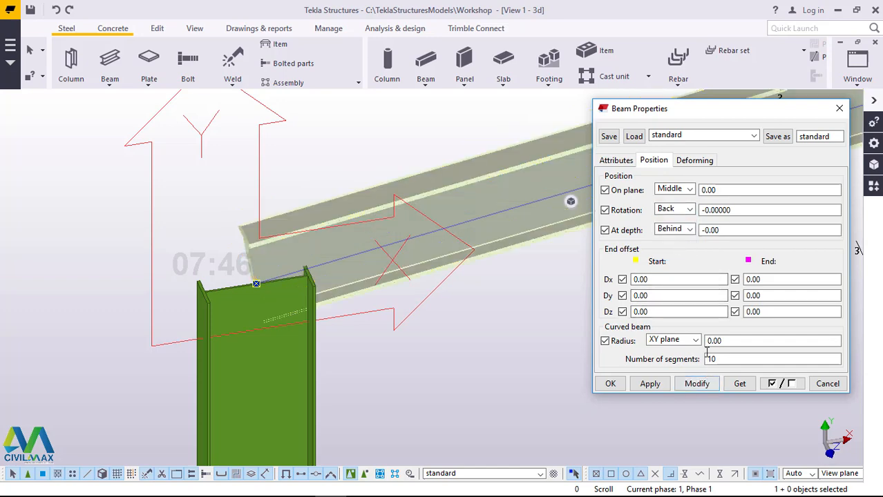
Step: Set the rafter's depth position to Middle, apply it to the beam and clear the selection
scroll(297, 302, up, 2)
scroll(269, 276, up, 1)
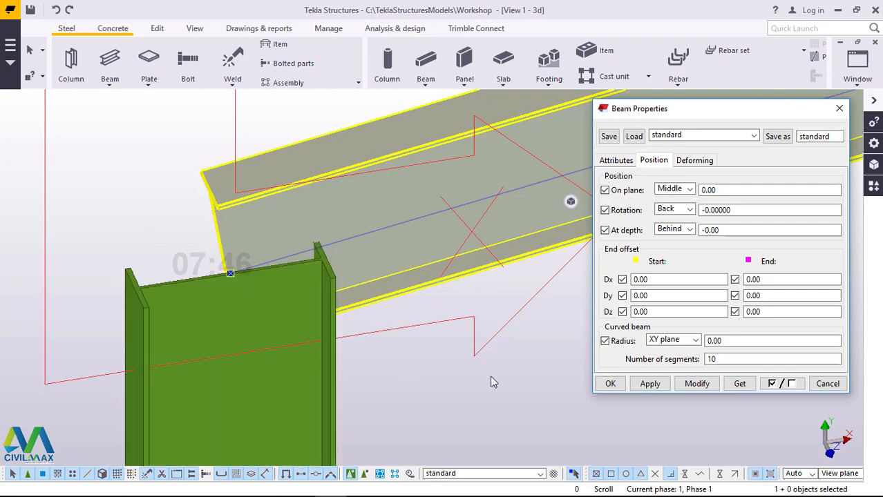
scroll(495, 376, down, 2)
scroll(340, 328, up, 3)
scroll(400, 309, up, 5)
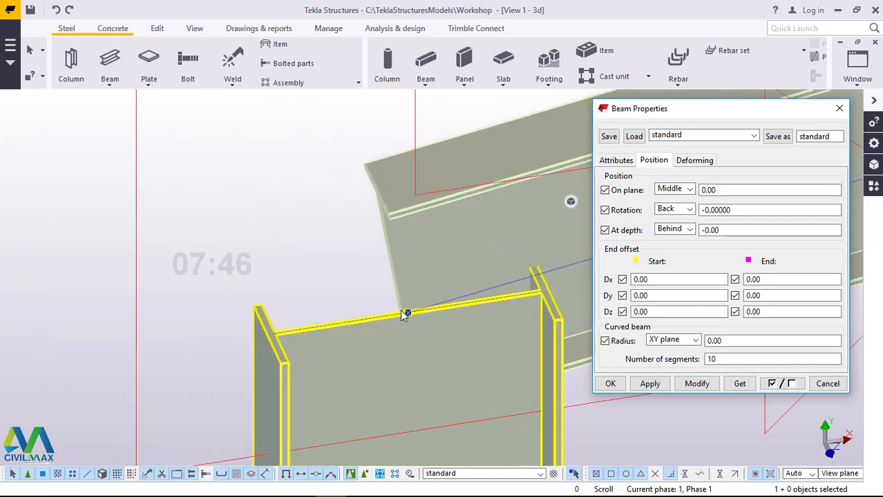
click(688, 229)
click(670, 239)
click(699, 384)
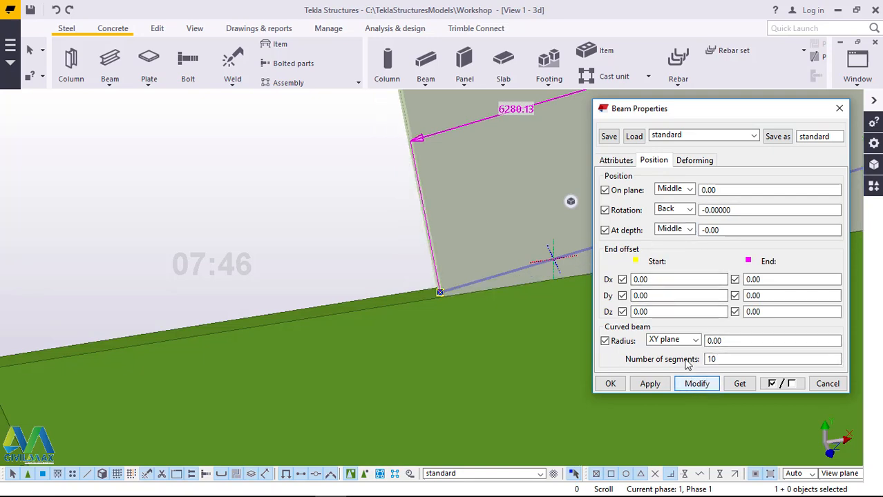
click(376, 225)
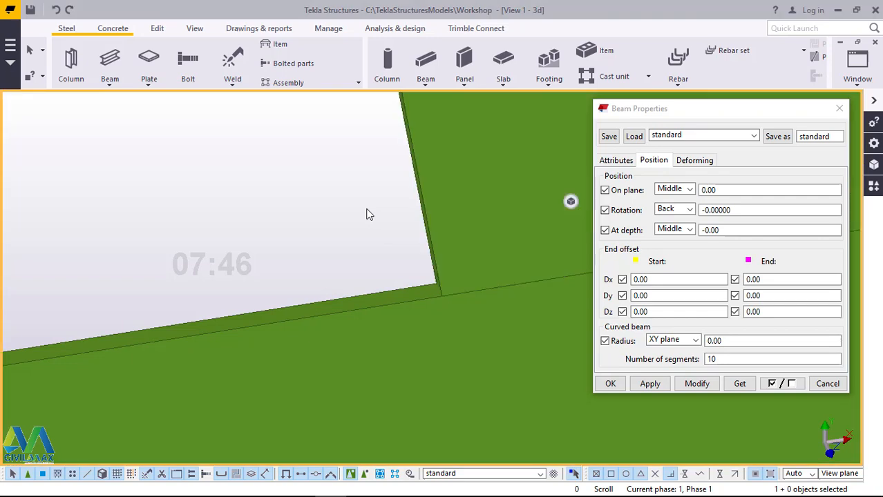
Step: Try changing the rafter's on-plane position, first to Left and after that to Right
scroll(330, 220, down, 5)
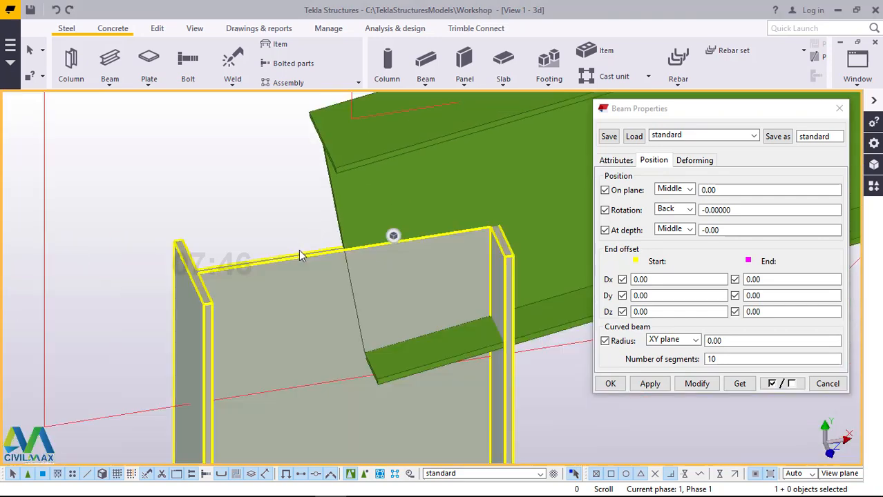
scroll(300, 251, down, 3)
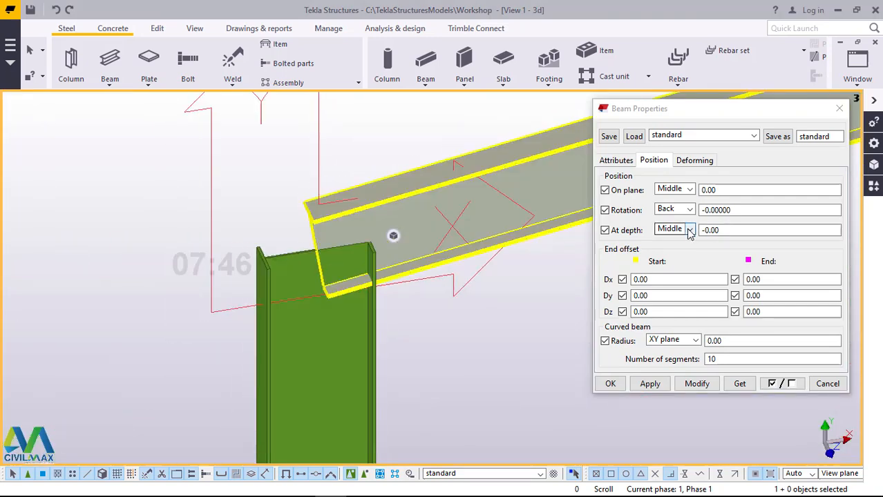
click(689, 190)
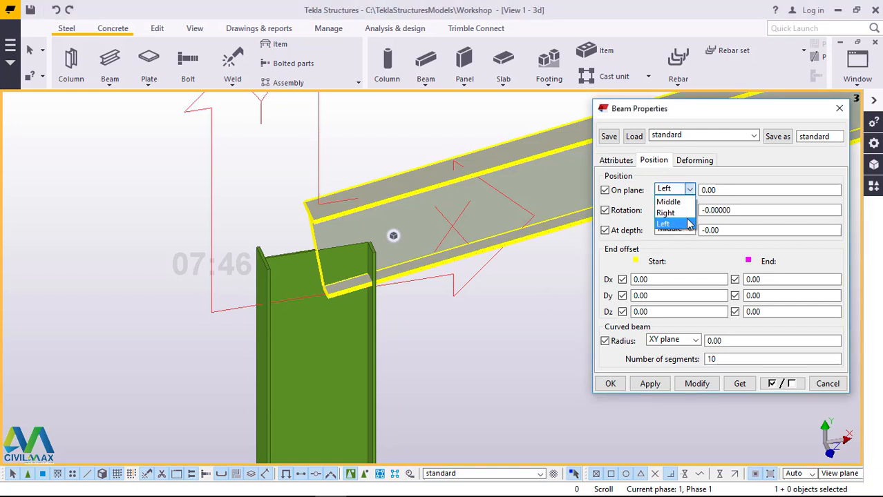
click(670, 224)
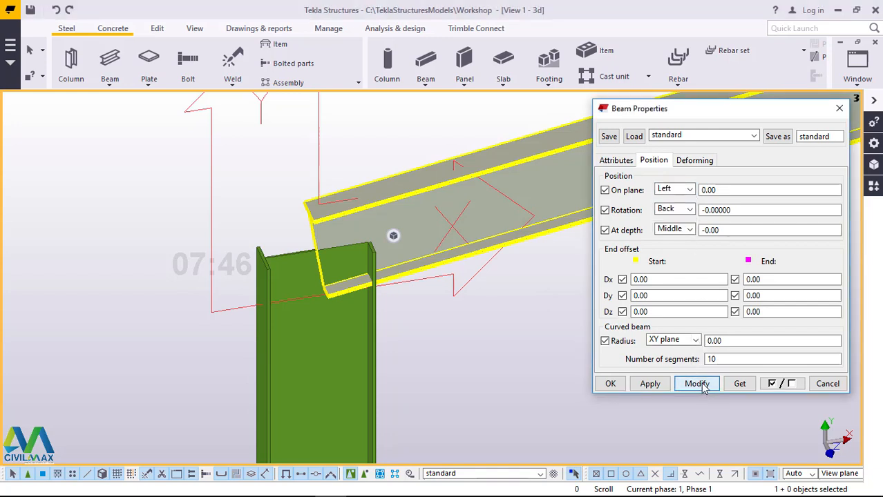
click(703, 384)
click(689, 190)
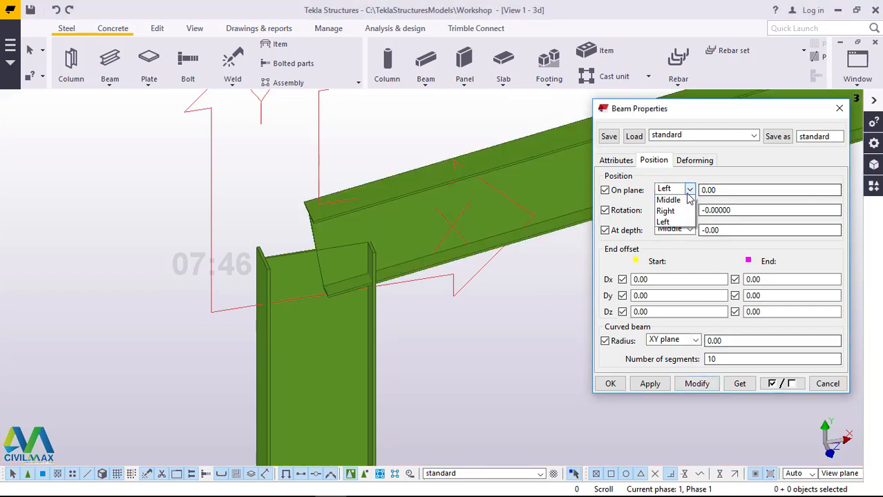
click(681, 213)
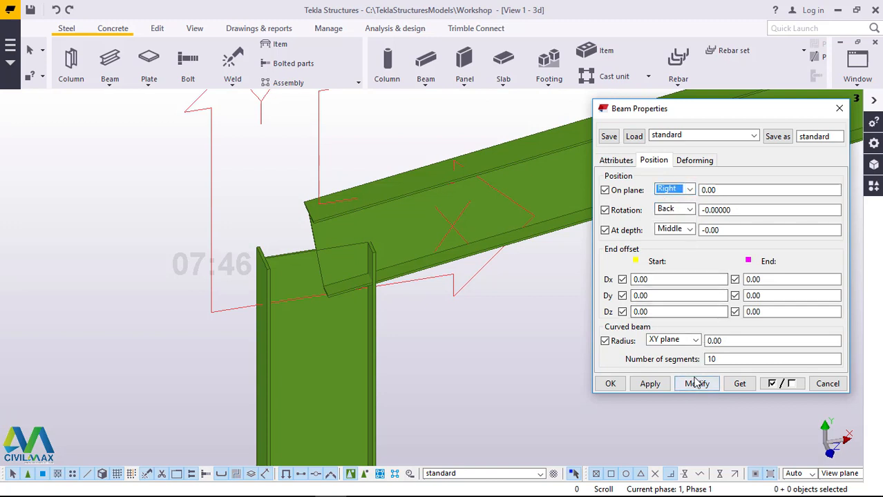
click(697, 384)
click(697, 384)
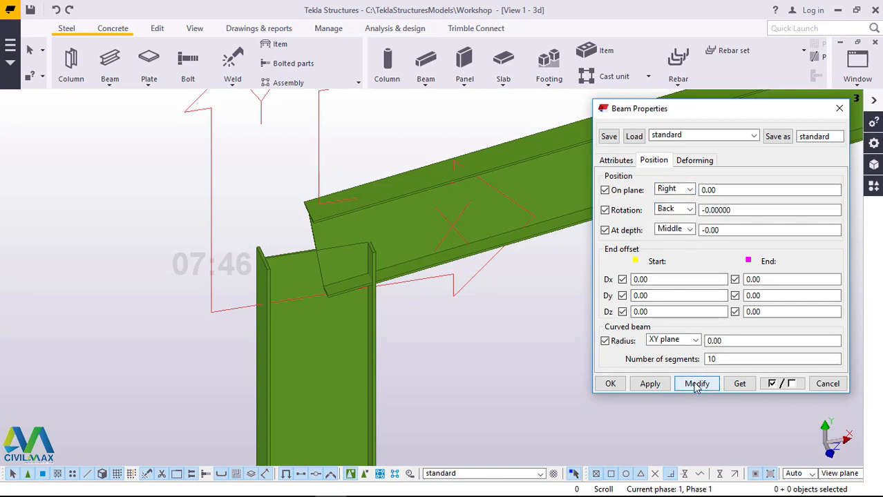
Step: Select the sloping rafter and apply the Left on-plane position to it
click(558, 167)
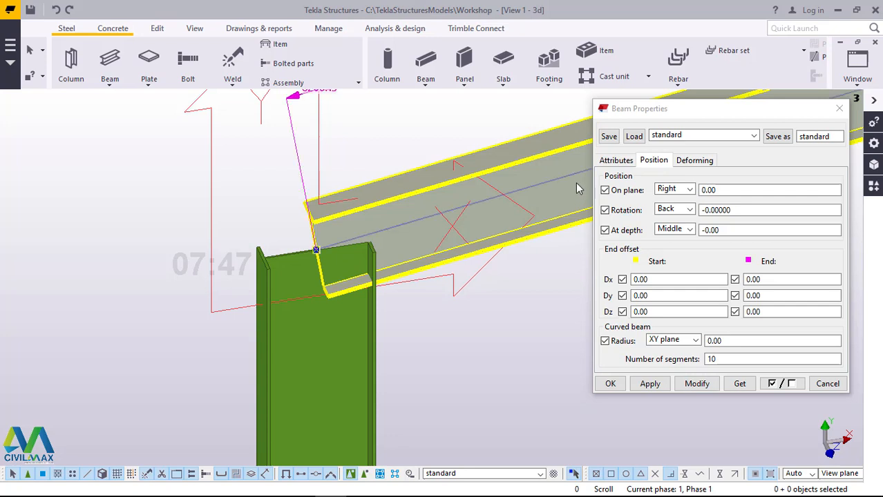
click(686, 190)
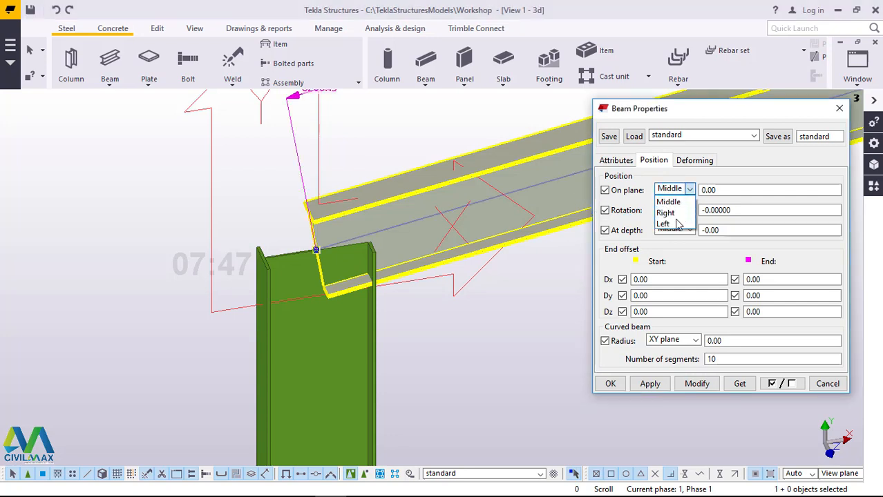
click(678, 224)
click(694, 384)
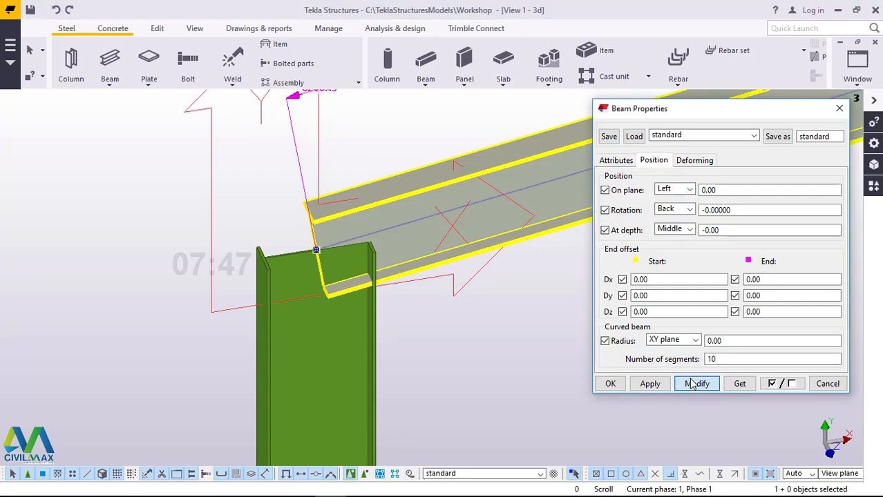
Step: Set the sloping rafter's on-plane position to Right, apply it to the beam, close its properties and clear the selection
click(676, 190)
click(673, 211)
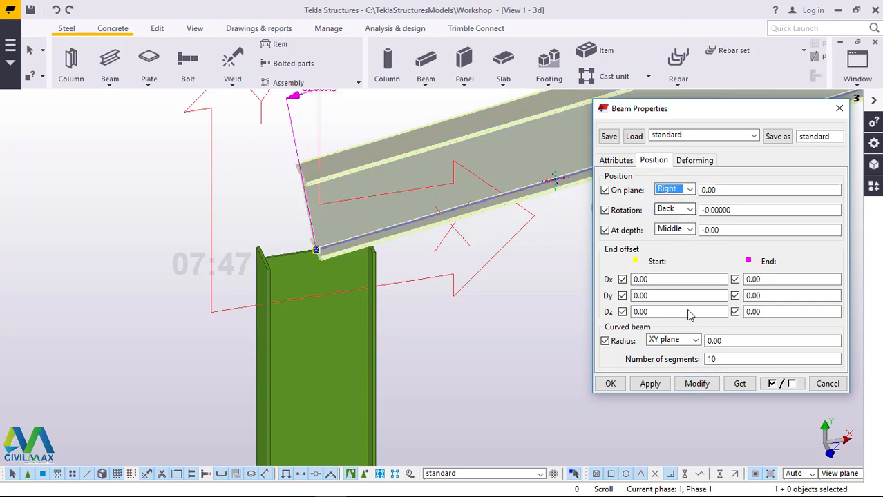
click(694, 384)
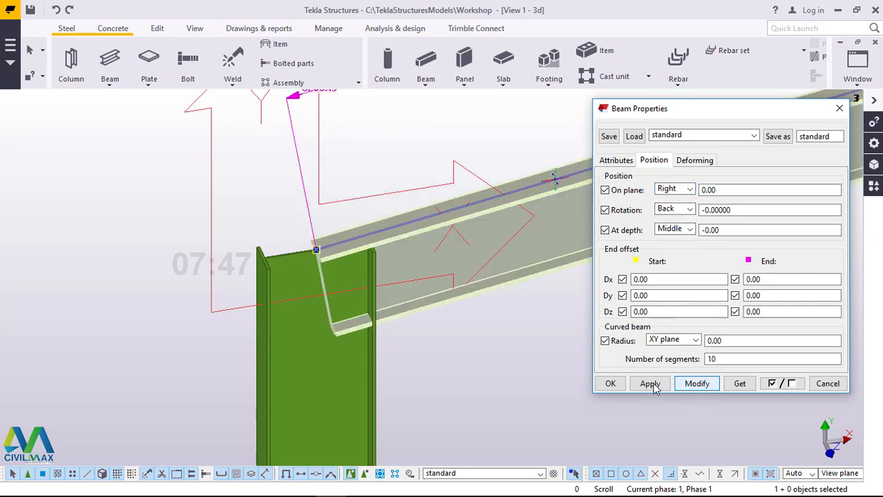
click(609, 383)
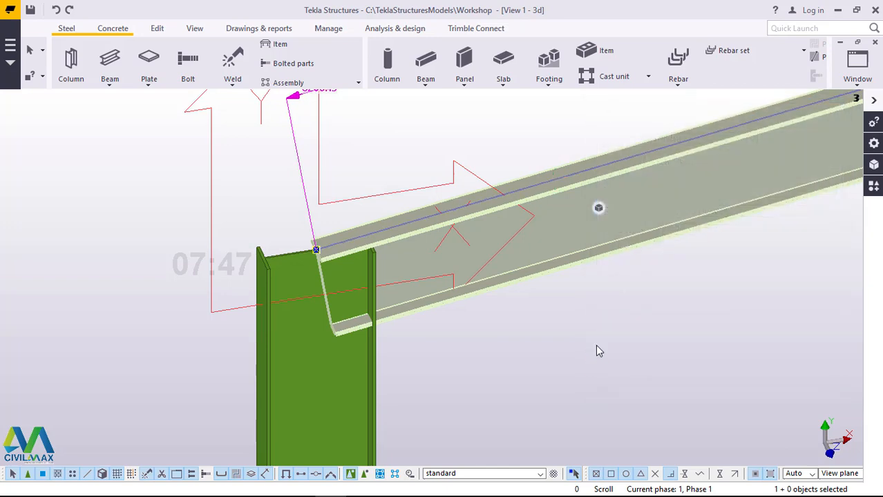
click(598, 351)
scroll(299, 255, down, 5)
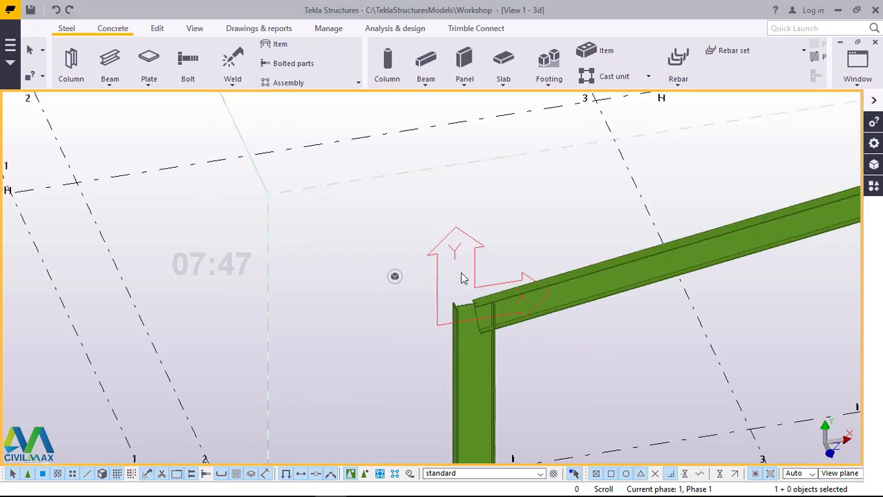
scroll(528, 340, up, 2)
scroll(511, 335, up, 2)
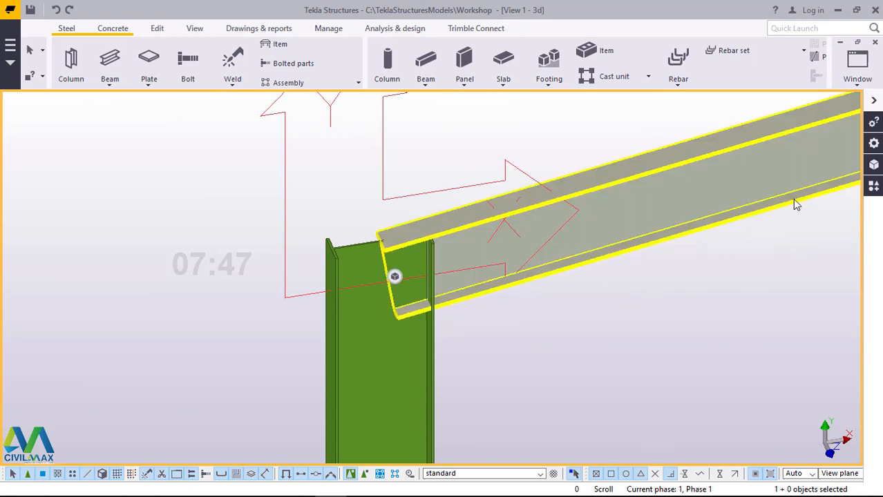
Step: Find component 102 and add an Eaves haunch (102) connection with the column as main part and the sloping rafter as secondary part
click(873, 188)
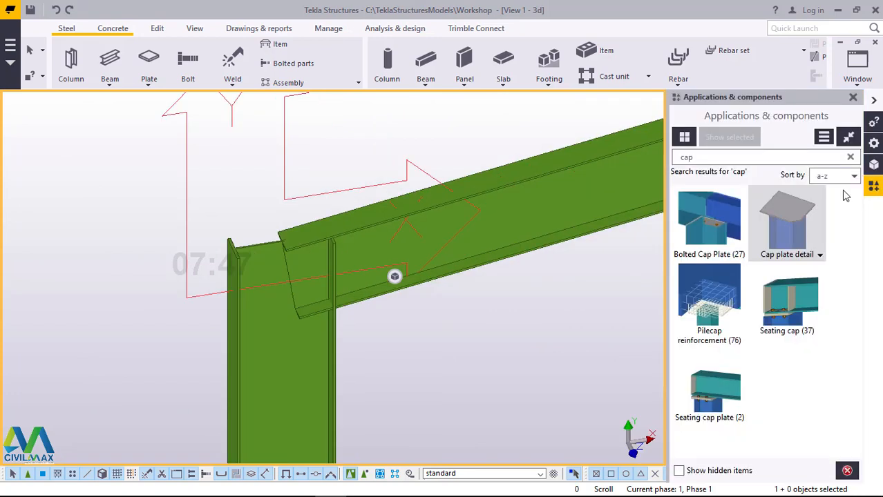
click(705, 159)
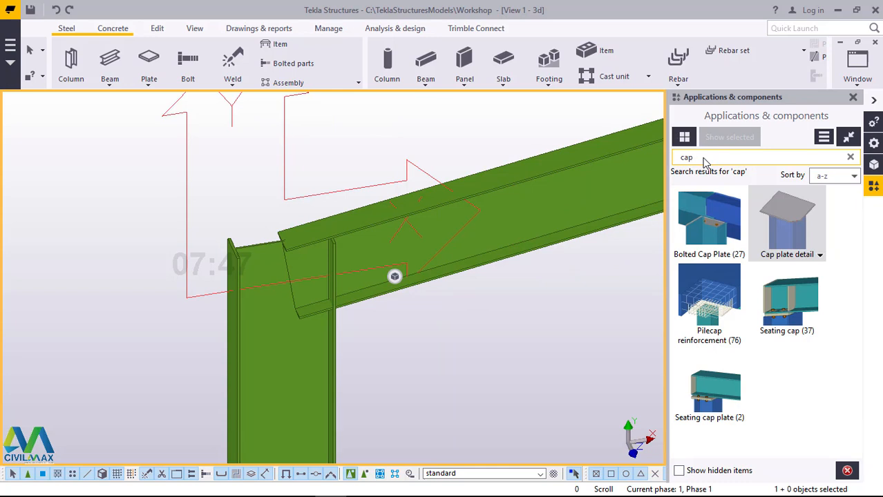
key(BackSpace)
key(BackSpace)
text(1)
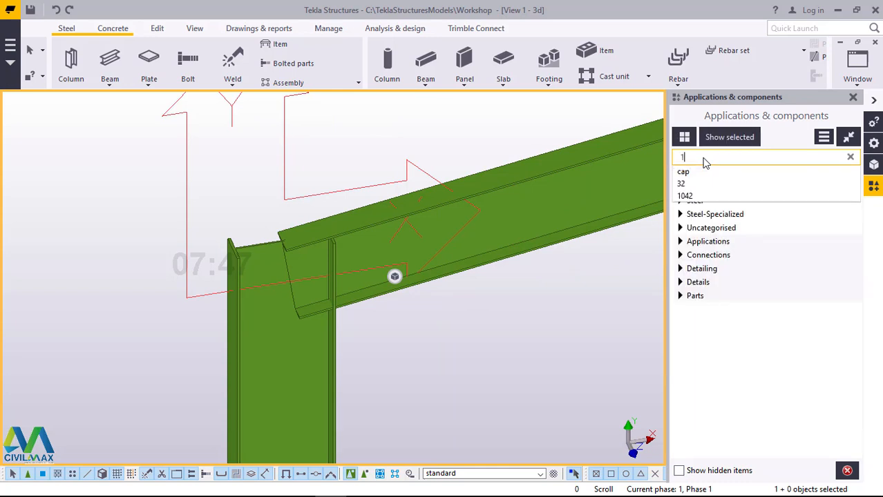
text(02)
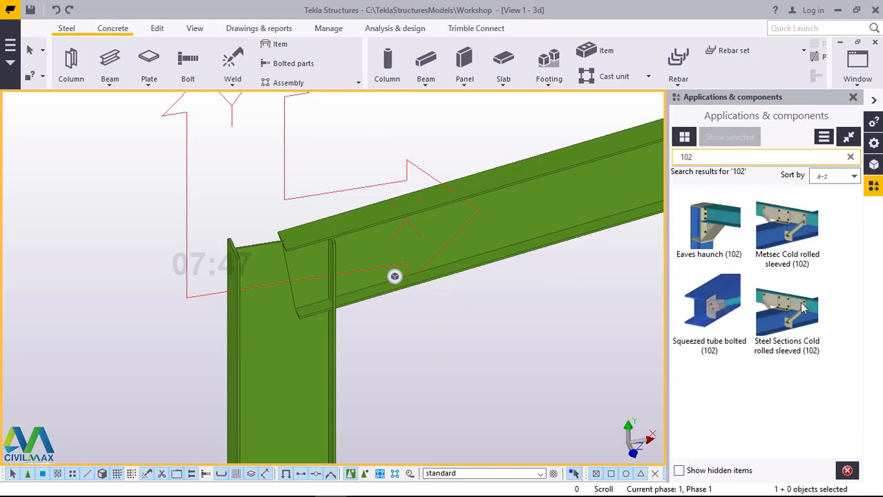
click(723, 239)
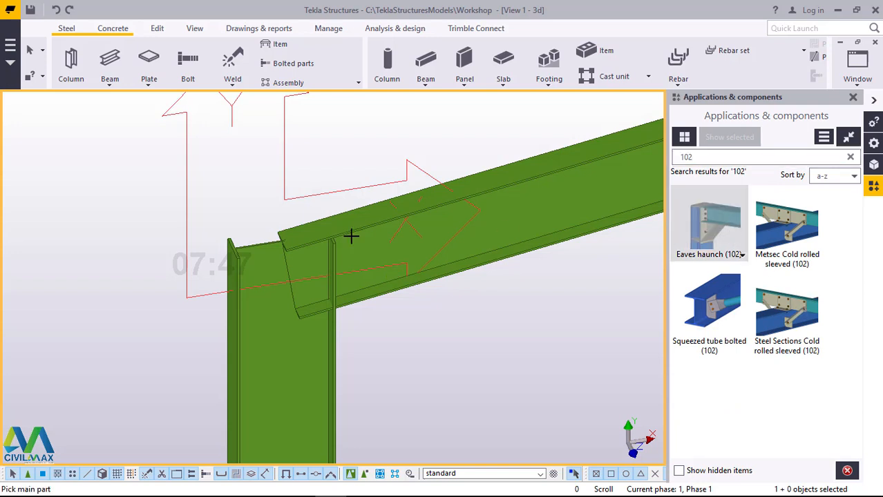
click(275, 371)
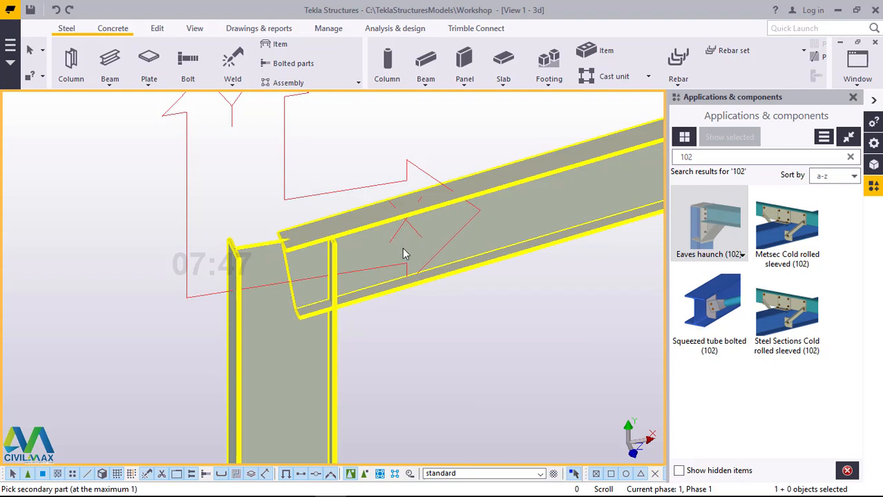
click(403, 249)
right_click(444, 129)
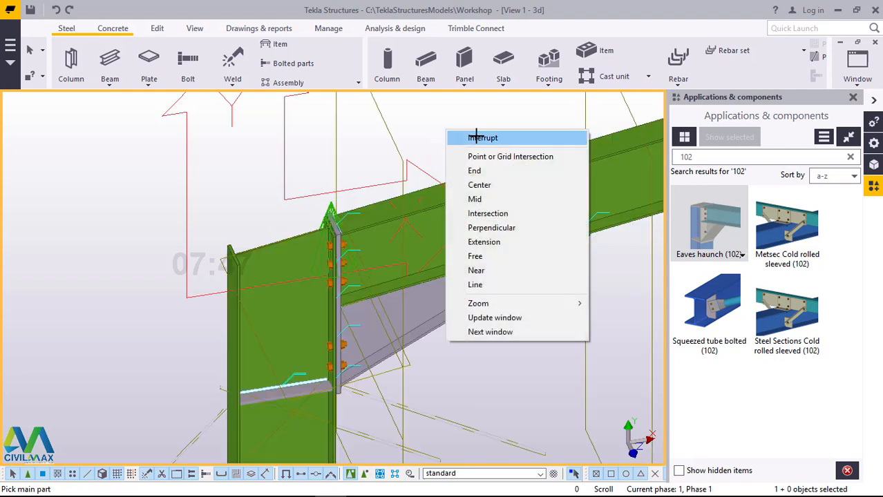
click(459, 137)
Step: Set the eaves haunch connection's end plate thickness to 16 mm and apply the change
scroll(401, 339, up, 2)
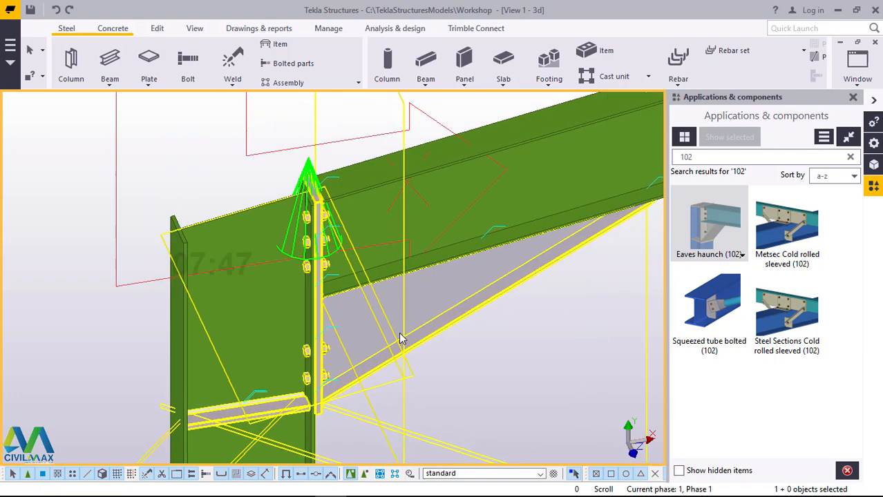
double_click(434, 295)
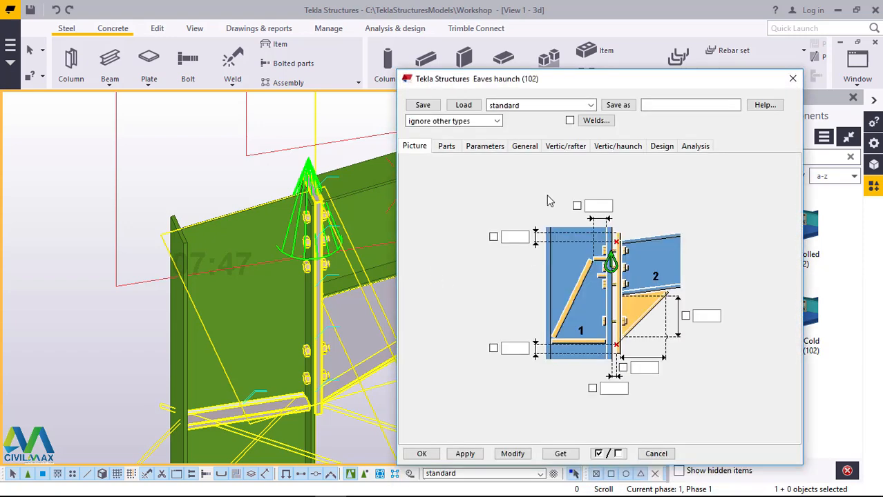
click(446, 146)
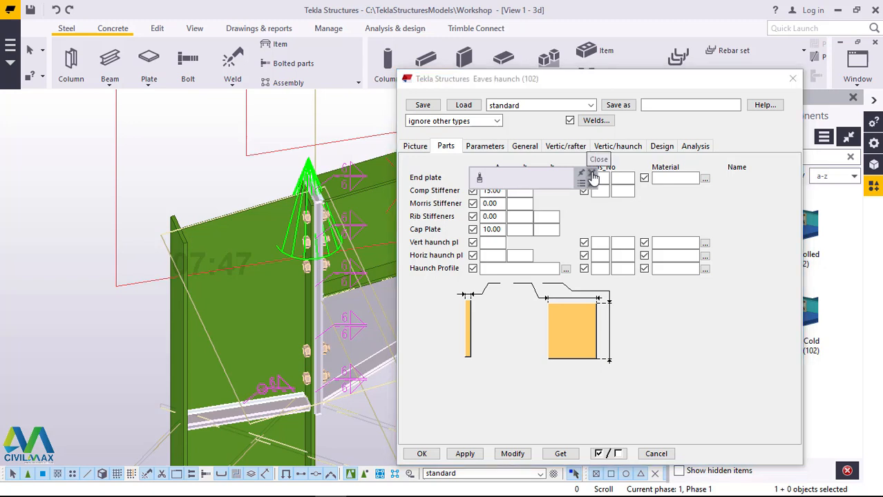
click(590, 174)
click(498, 178)
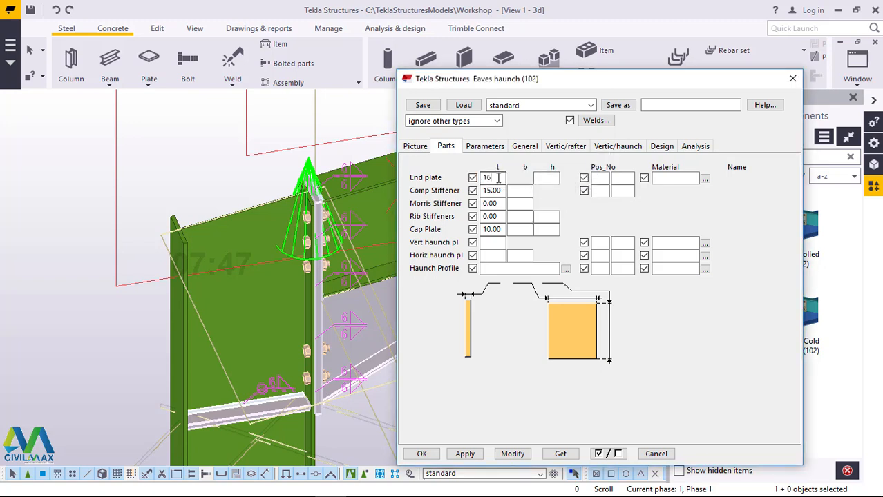
click(512, 454)
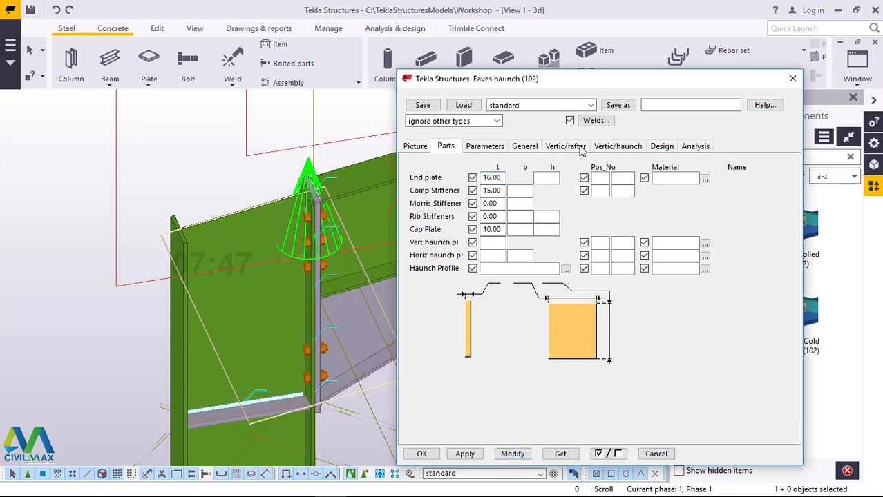
Step: Set the eaves haunch's rafter bolts to size 16 with bolt standard 8.8XOX
click(580, 150)
click(508, 170)
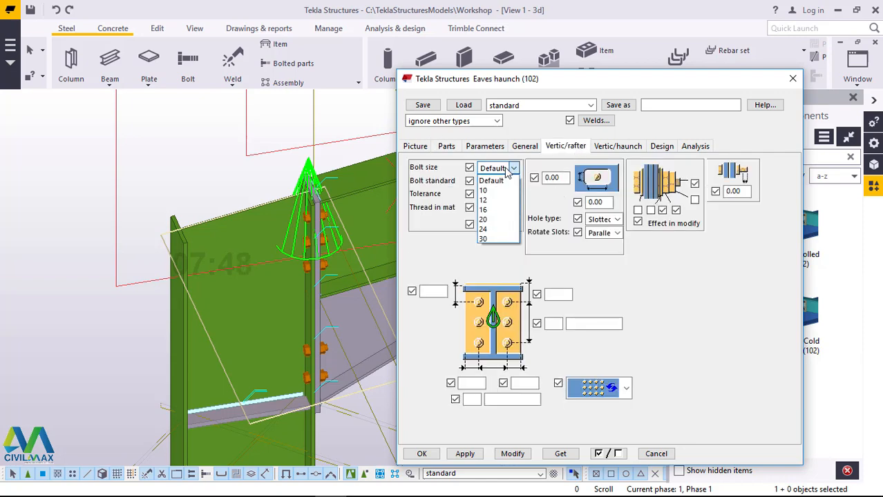
click(494, 210)
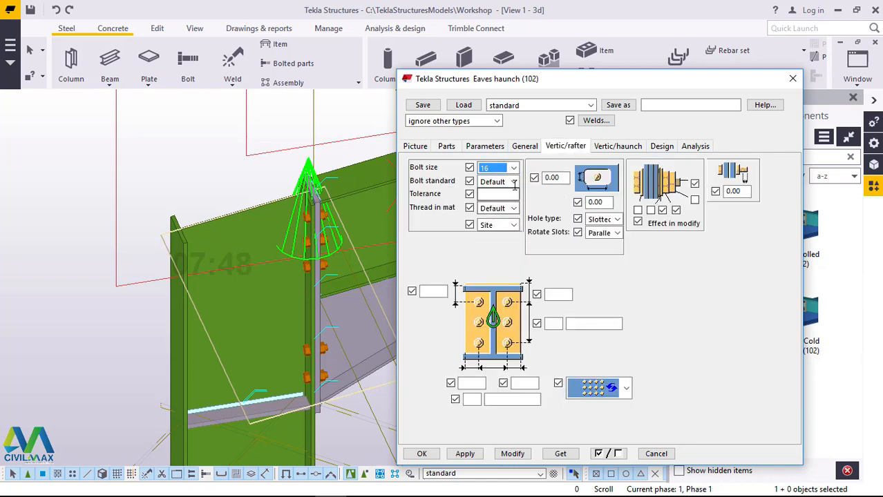
click(514, 181)
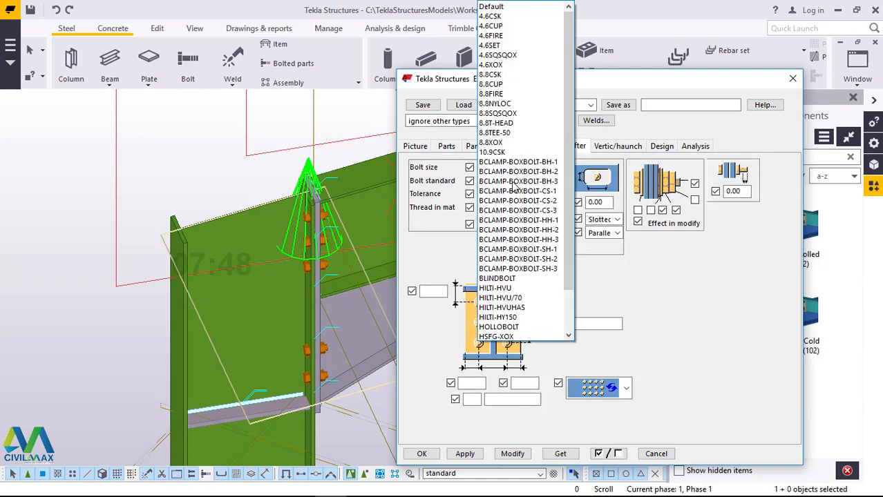
click(500, 142)
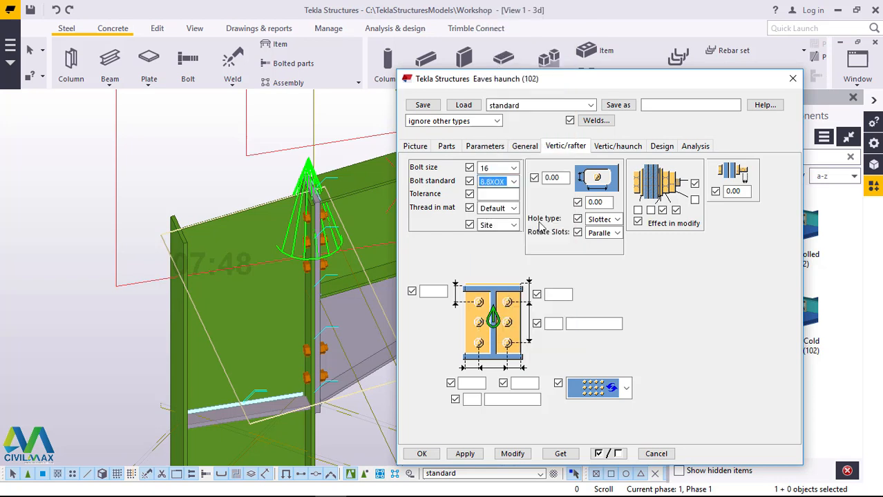
Step: Set the rafter bolts to 4 vertical rows at 75 mm spacing and apply the change to the connection
click(557, 323)
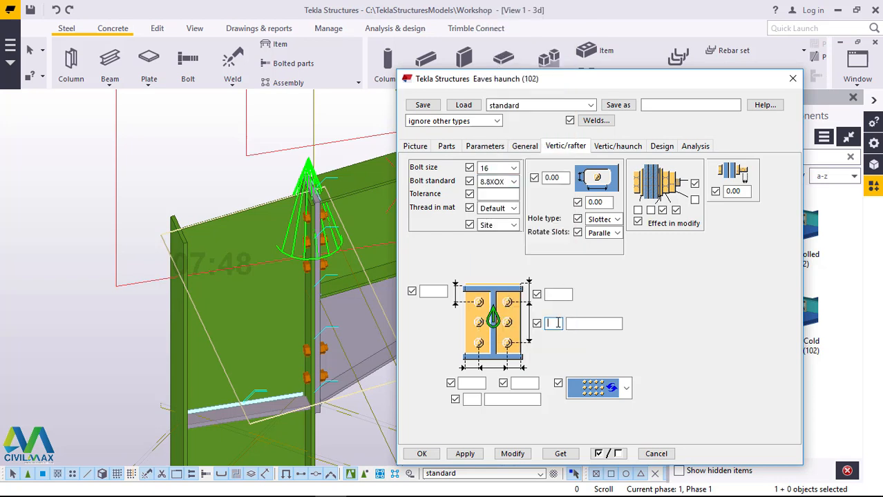
click(603, 323)
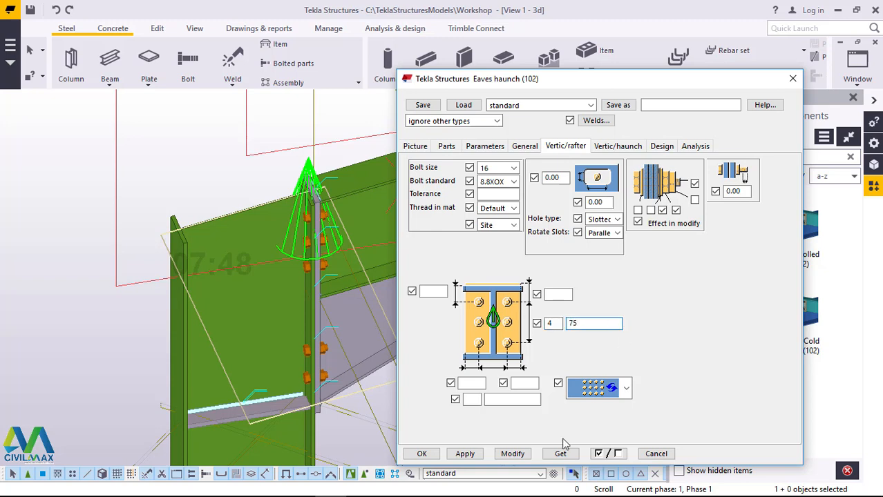
click(512, 452)
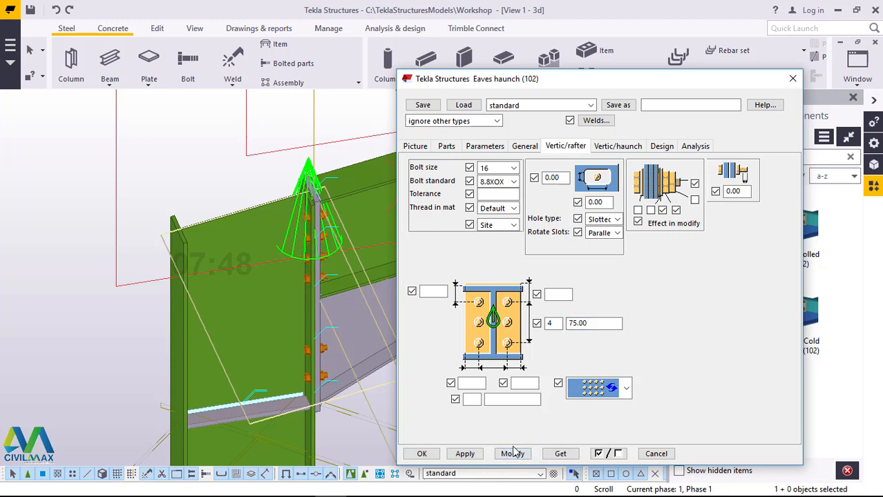
Step: Set the haunch bolts to size 16, standard 8.8XOX and thread in material Yes, keeping them as Site bolts
click(622, 147)
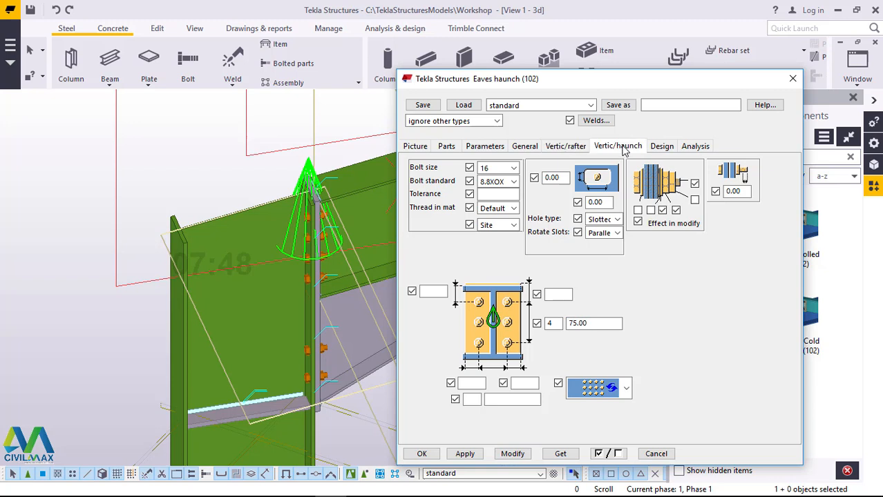
click(514, 168)
click(496, 211)
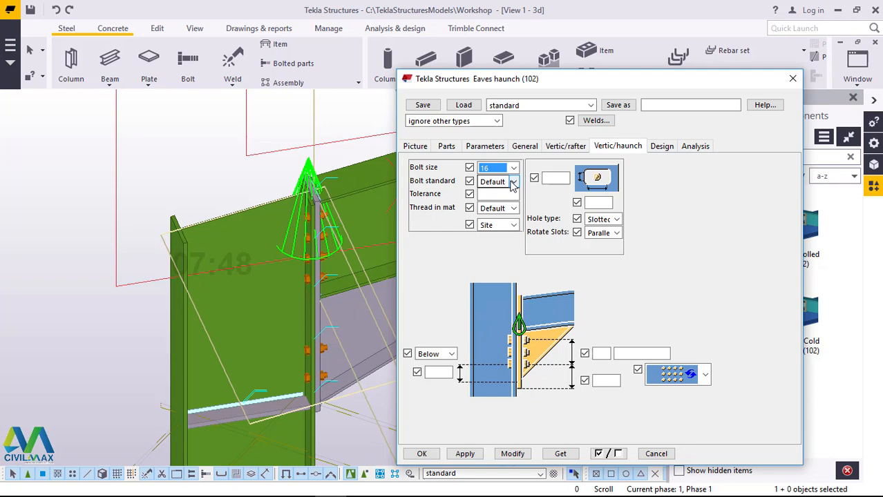
click(513, 182)
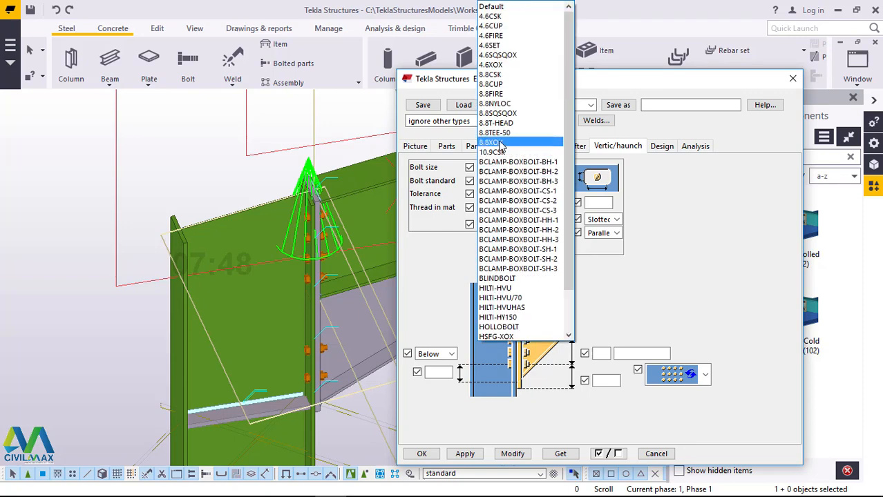
click(494, 143)
click(512, 209)
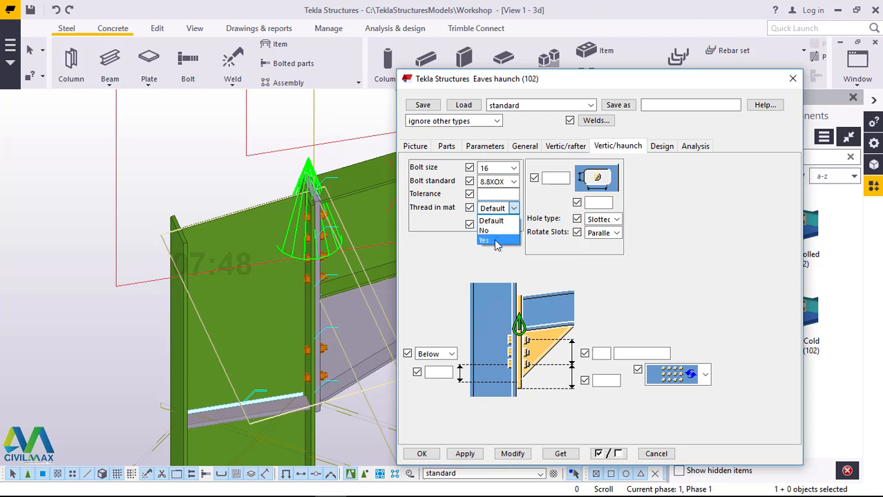
click(490, 240)
click(513, 226)
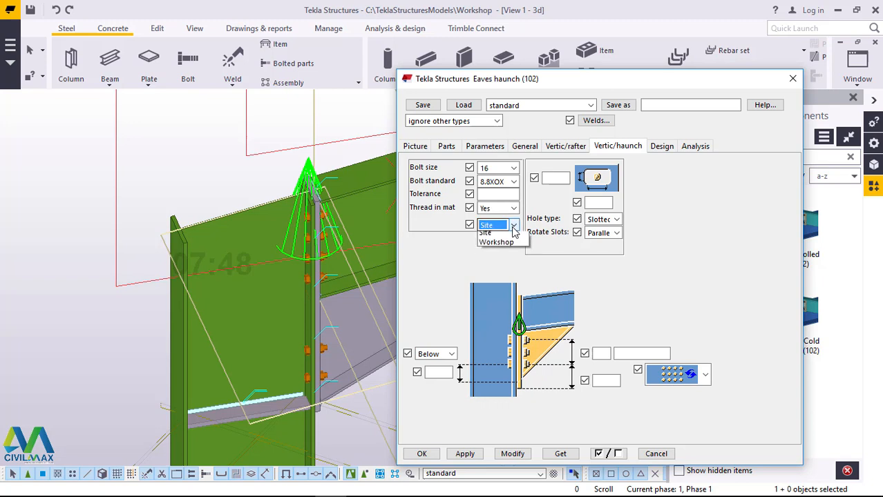
click(513, 227)
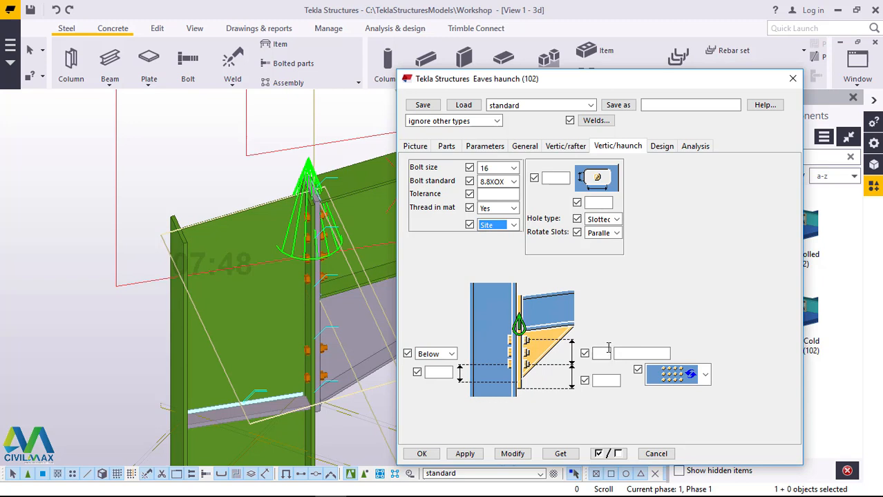
Step: Set the haunch bolts to 4 vertical rows at 75 mm spacing and apply the change to the connection
click(607, 351)
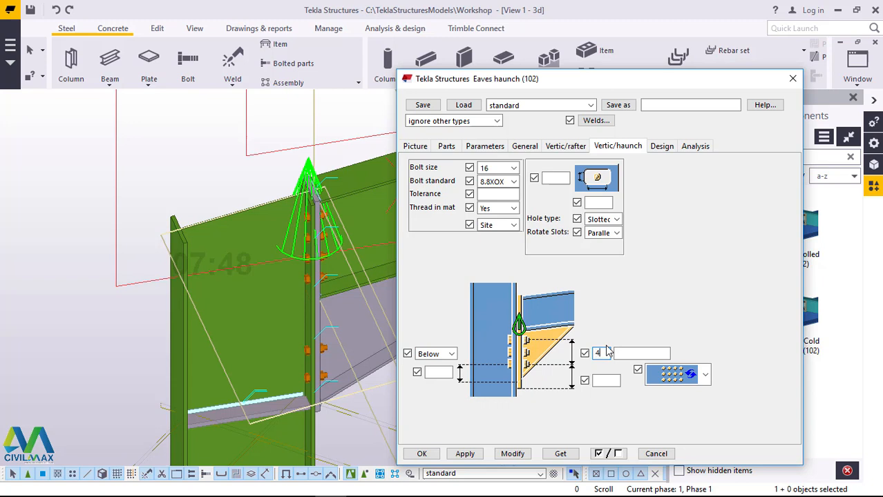
click(636, 353)
text(75)
click(513, 455)
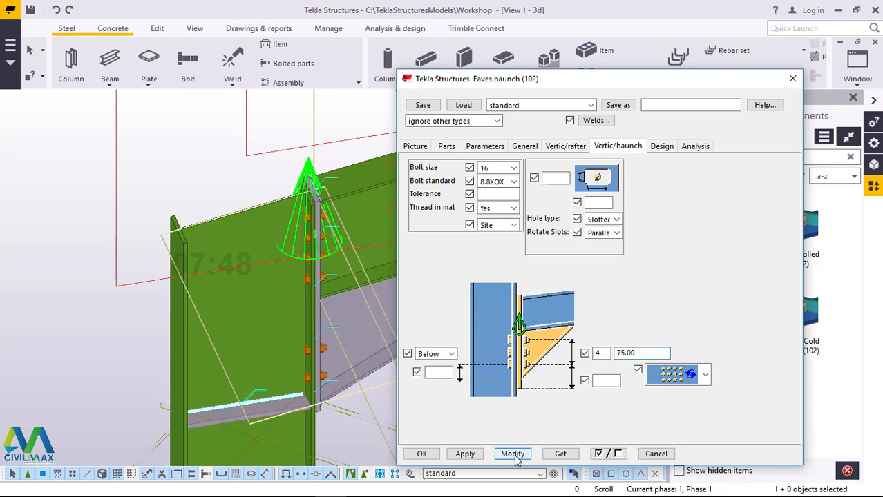
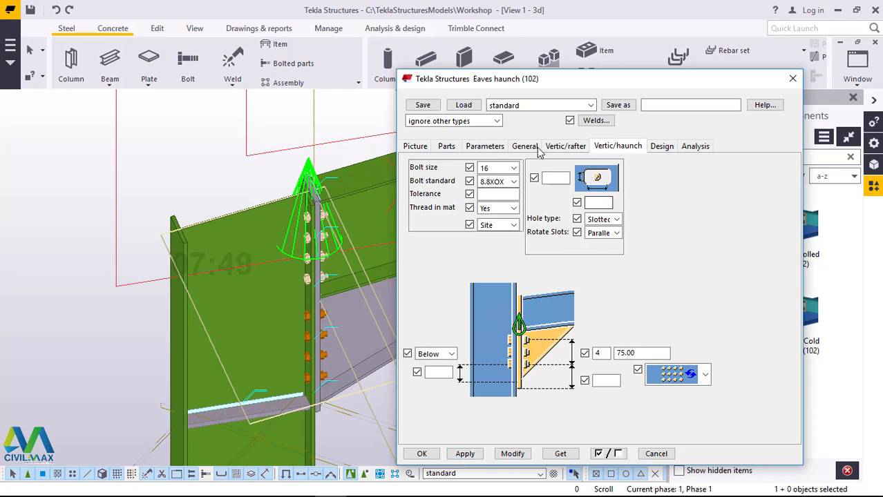
Step: Set the eaves haunch parameters to add a plate centred across the column top, modify the connection and close its settings
click(527, 148)
click(485, 148)
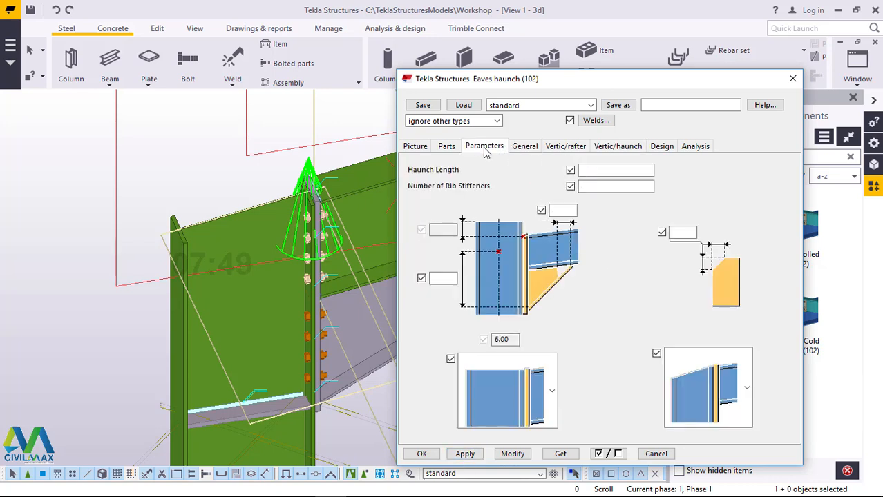
click(553, 392)
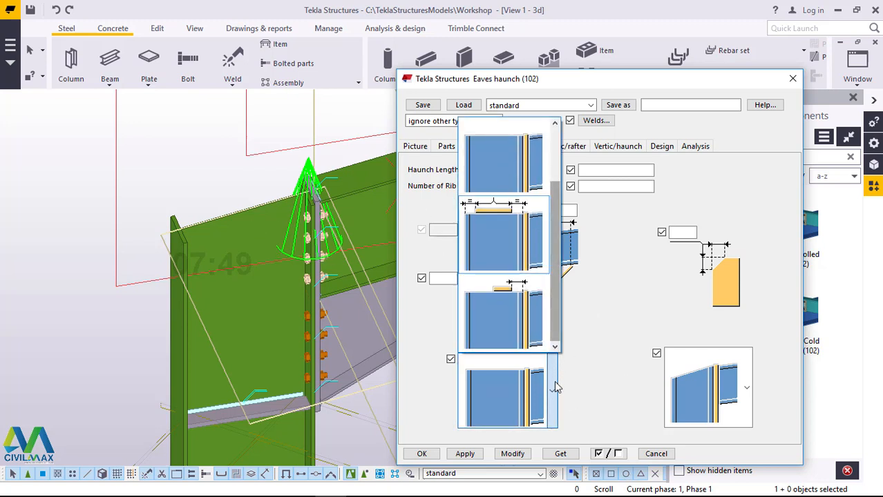
click(509, 237)
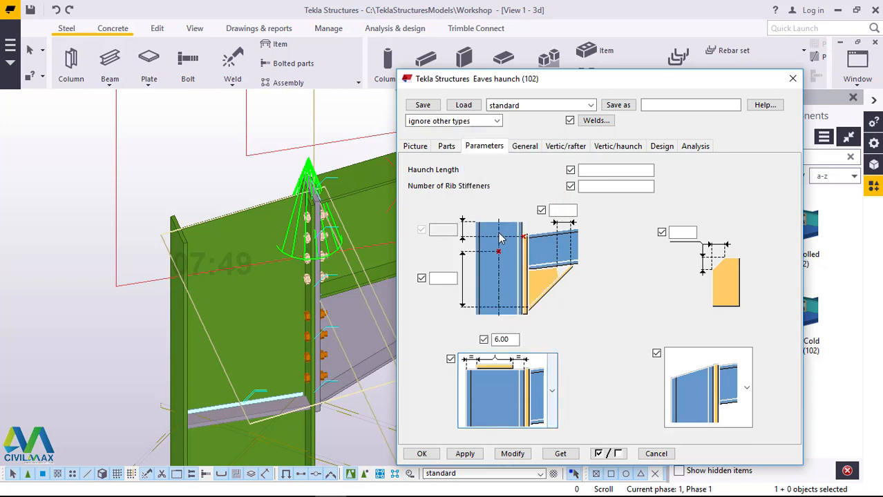
click(512, 454)
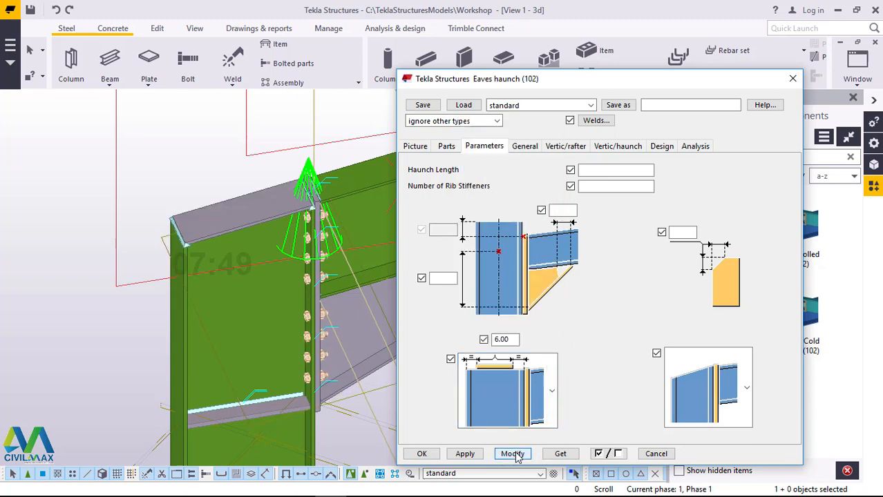
click(467, 454)
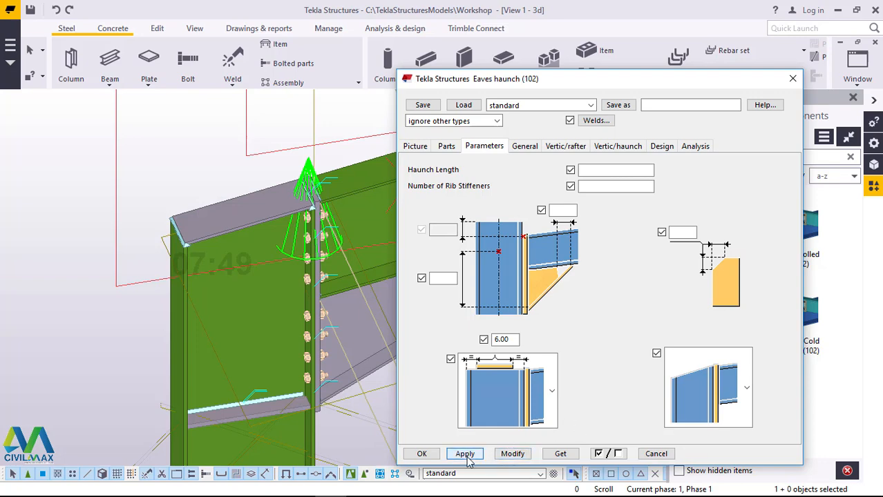
click(428, 449)
Step: Redraw the 3D view and examine the eaves haunch, its bolts and the column's top plate
scroll(349, 297, up, 3)
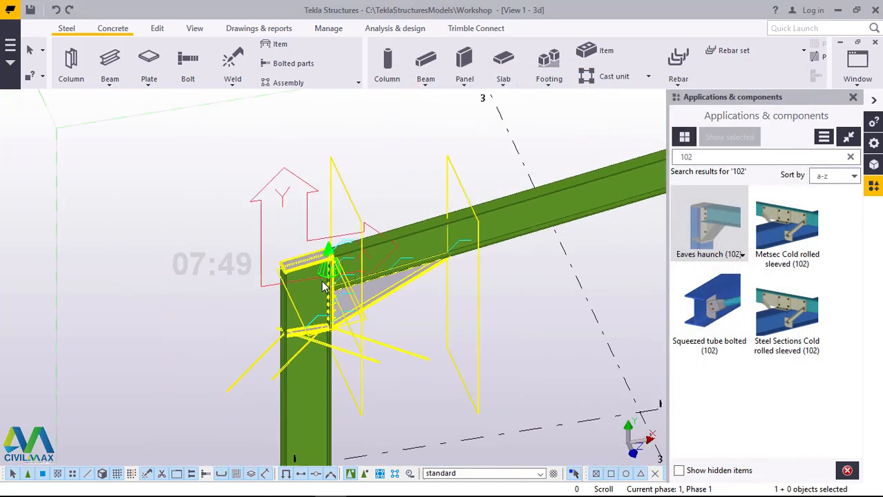
scroll(359, 290, down, 5)
scroll(387, 304, up, 5)
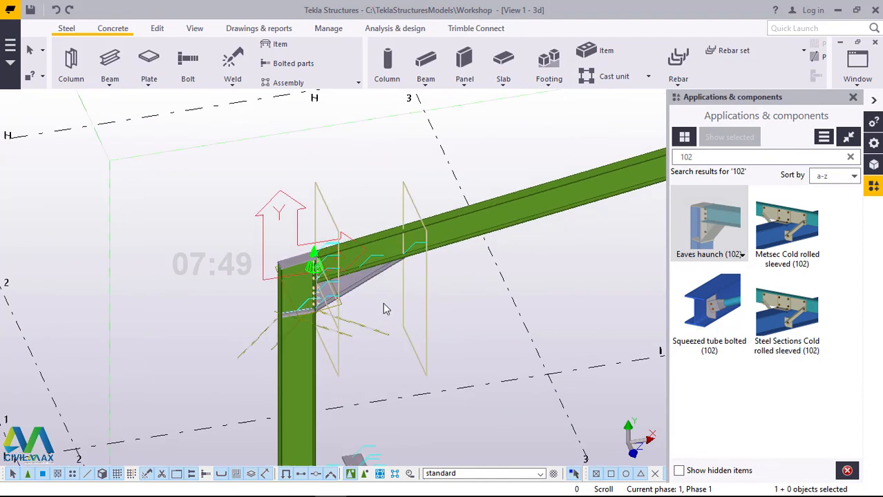
right_click(490, 249)
click(475, 260)
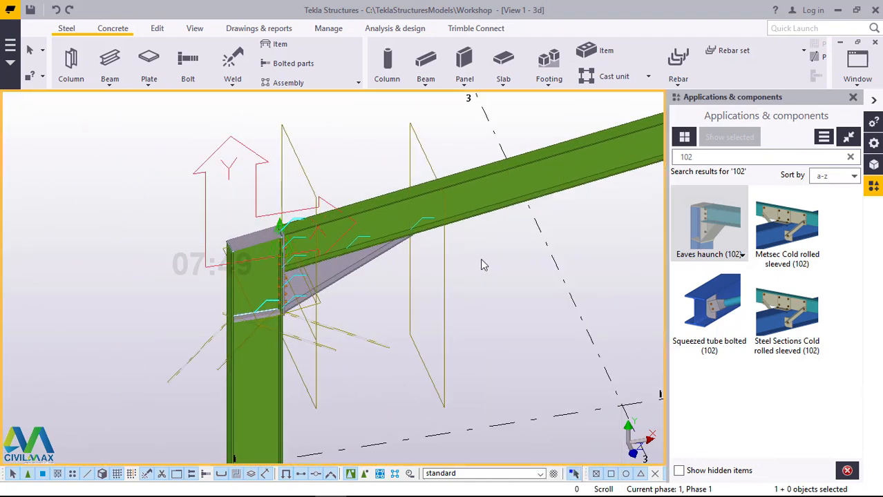
right_click(491, 252)
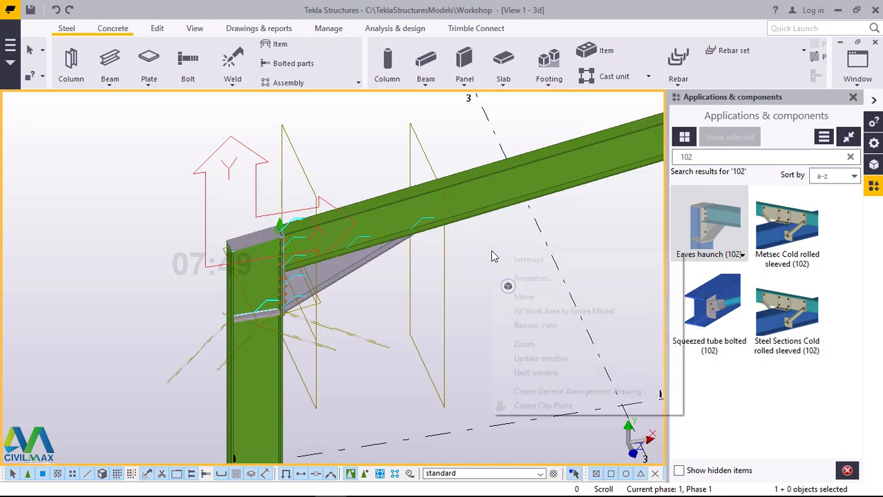
click(545, 326)
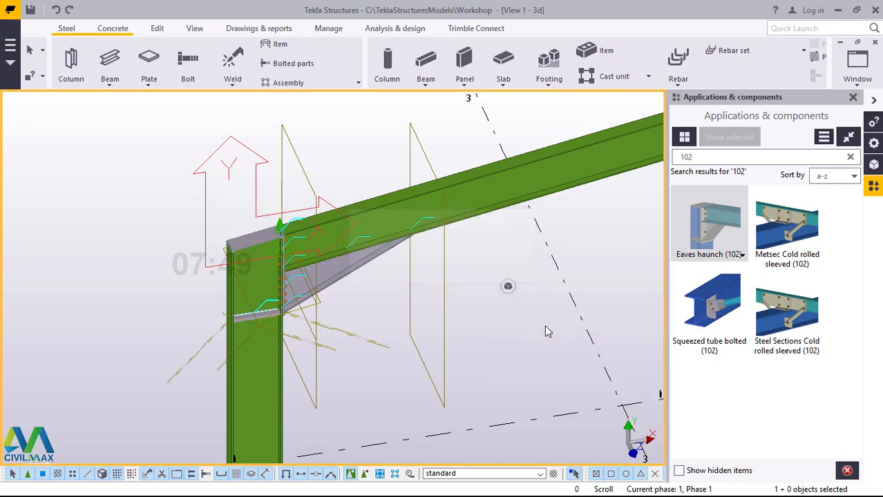
scroll(307, 261, up, 3)
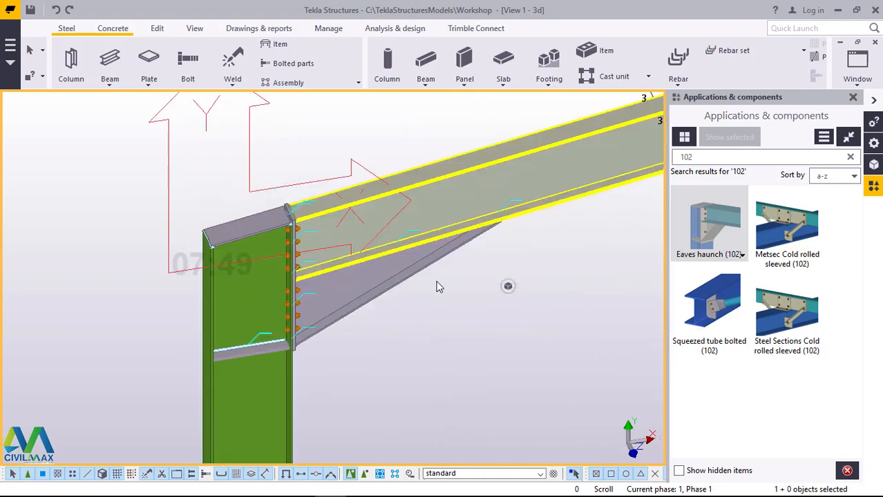
scroll(308, 259, down, 5)
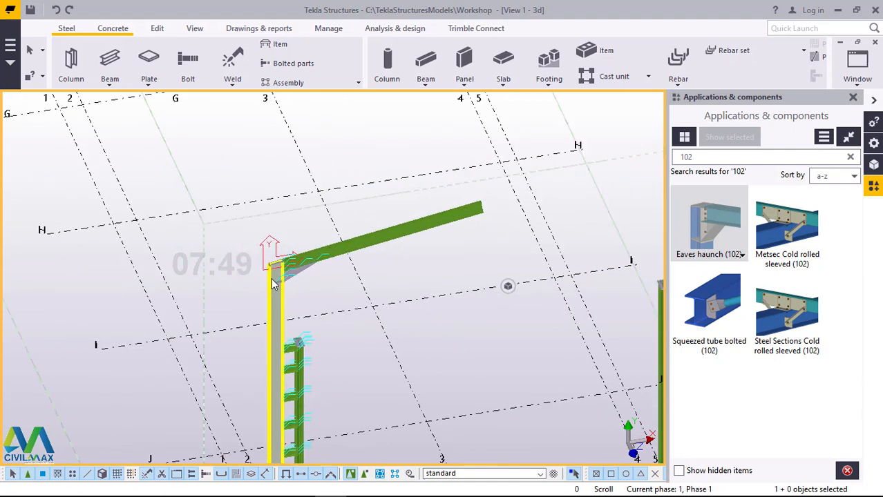
scroll(424, 249, up, 4)
scroll(387, 223, down, 4)
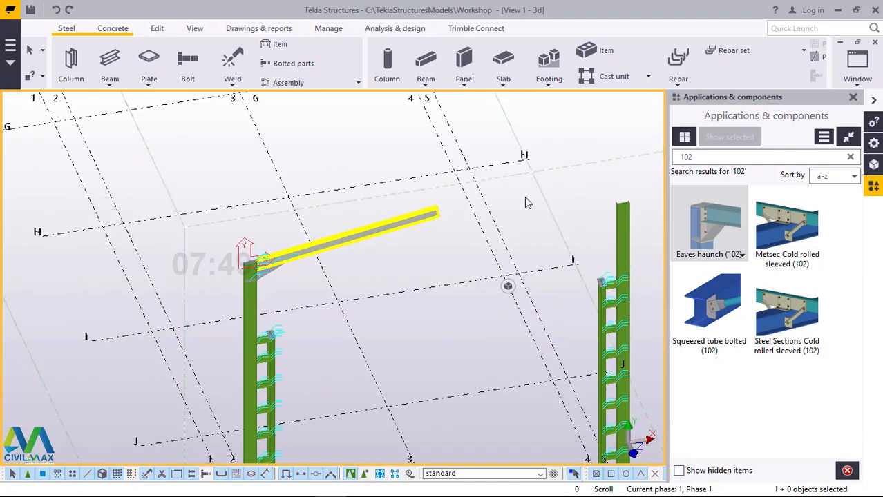
Step: Close the component catalogue and switch to the Grid K elevation view
click(854, 98)
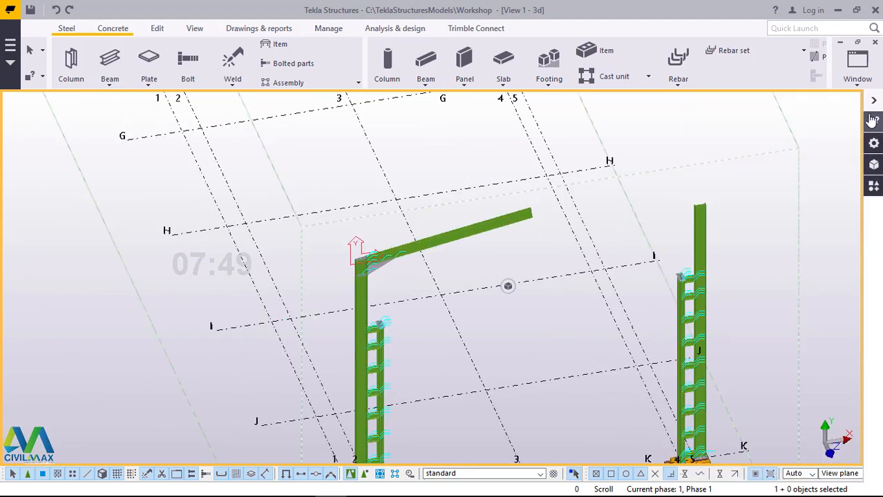
click(858, 74)
click(783, 173)
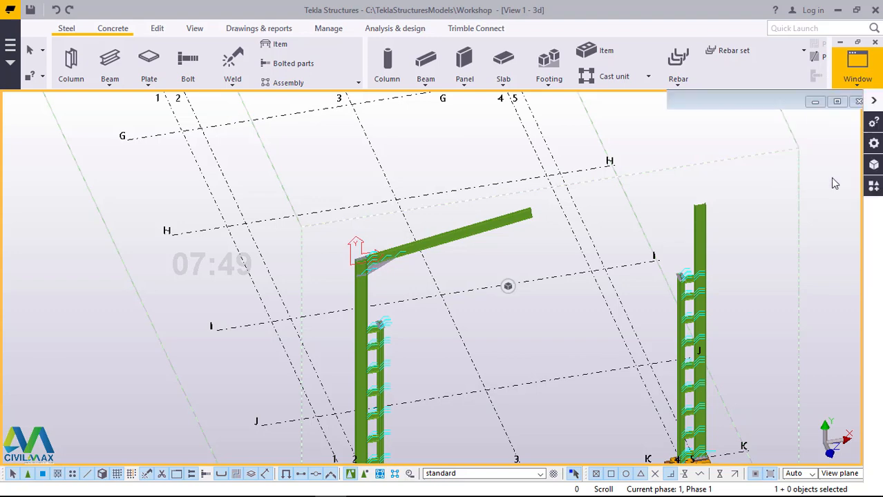
Step: Mirror-copy the rafter between grids 1 and 3 about grid line 3 to form the other roof slope
scroll(370, 274, down, 10)
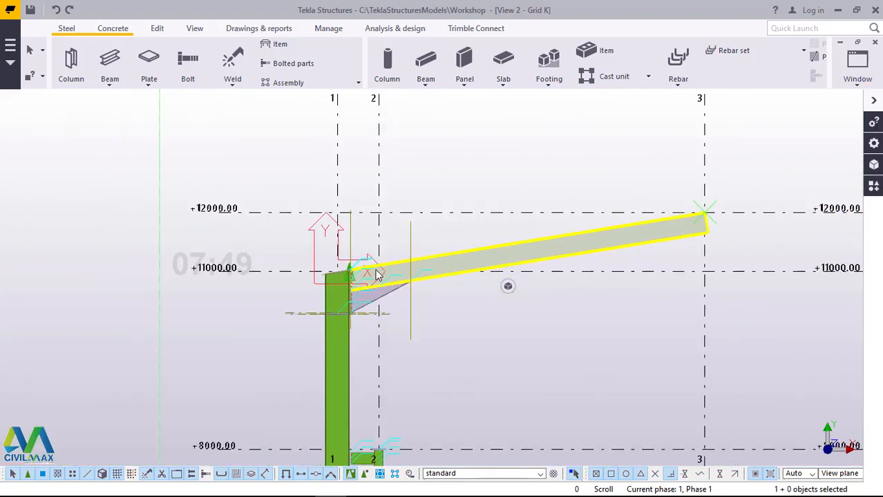
scroll(640, 260, down, 5)
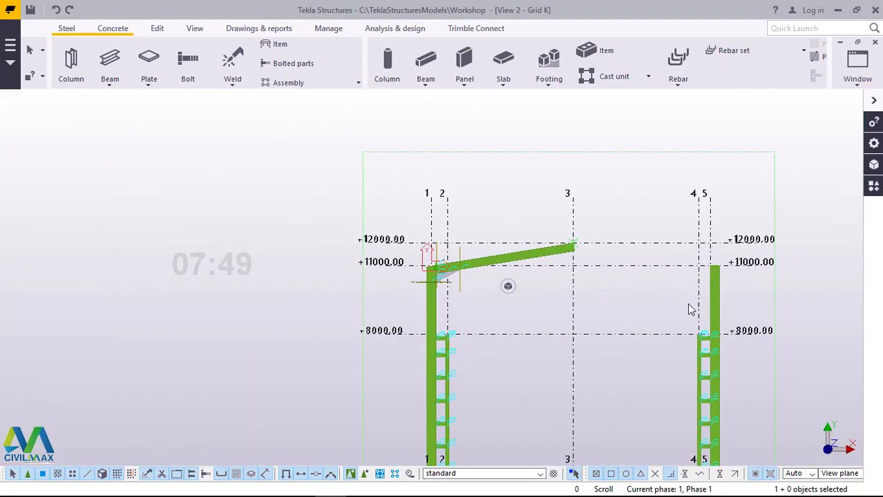
scroll(699, 315, up, 3)
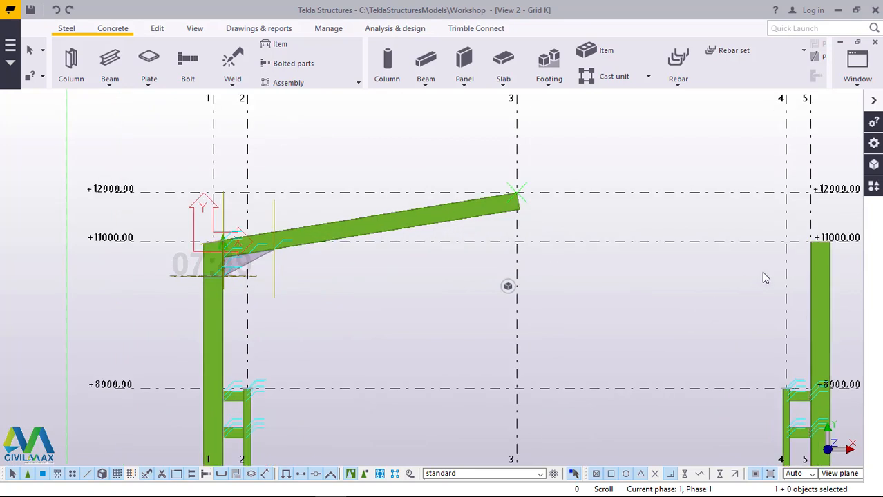
click(420, 225)
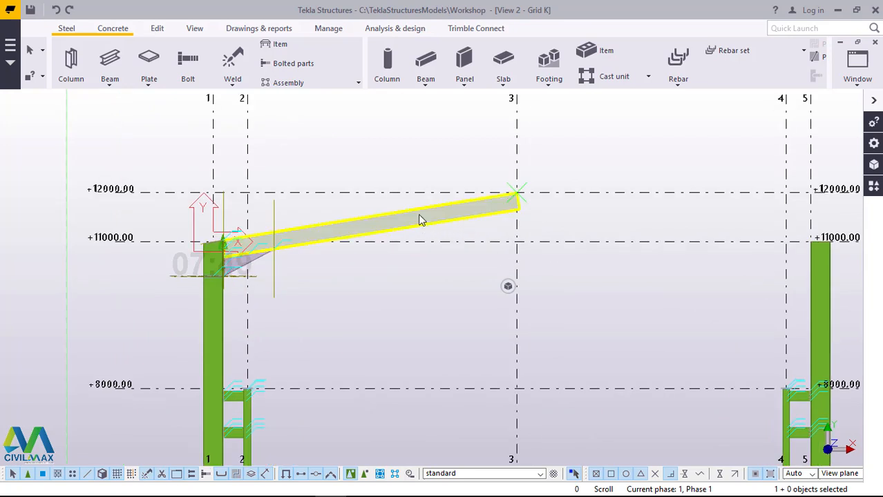
right_click(657, 137)
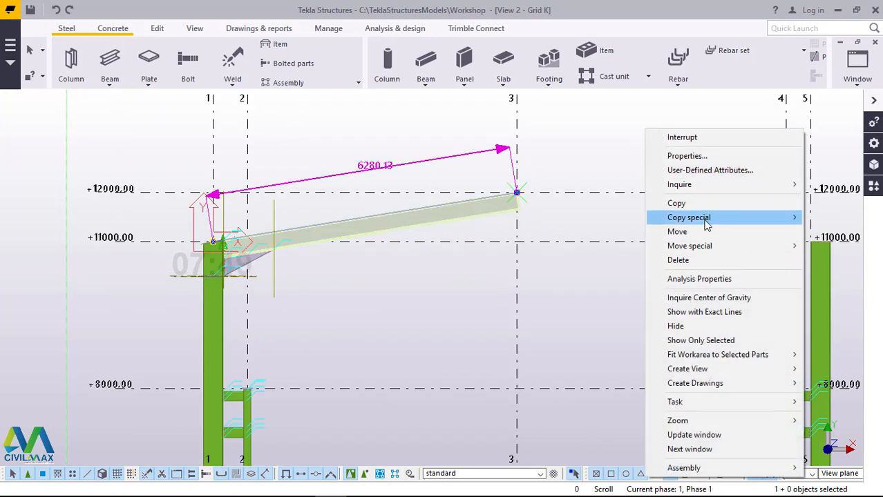
mouse_move(706, 224)
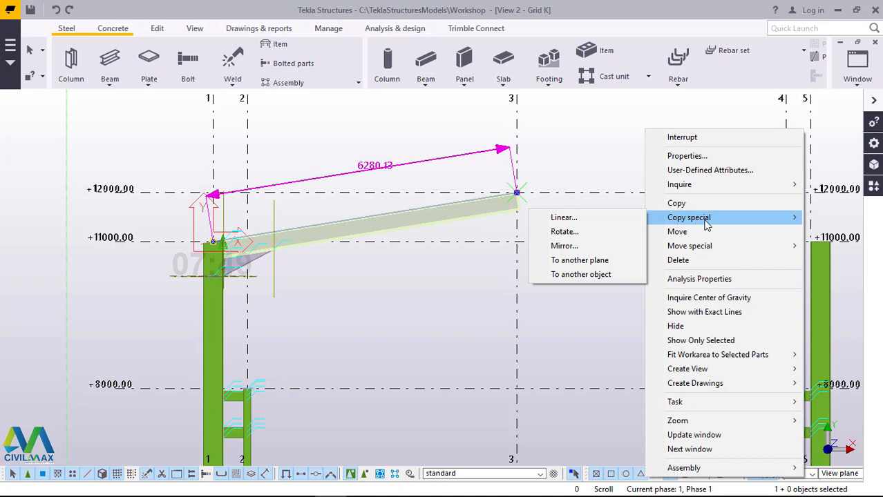
click(564, 246)
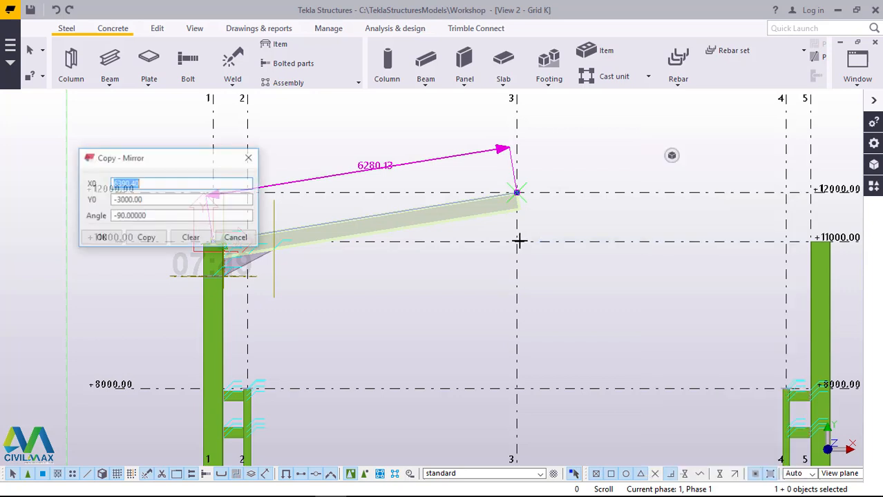
click(517, 388)
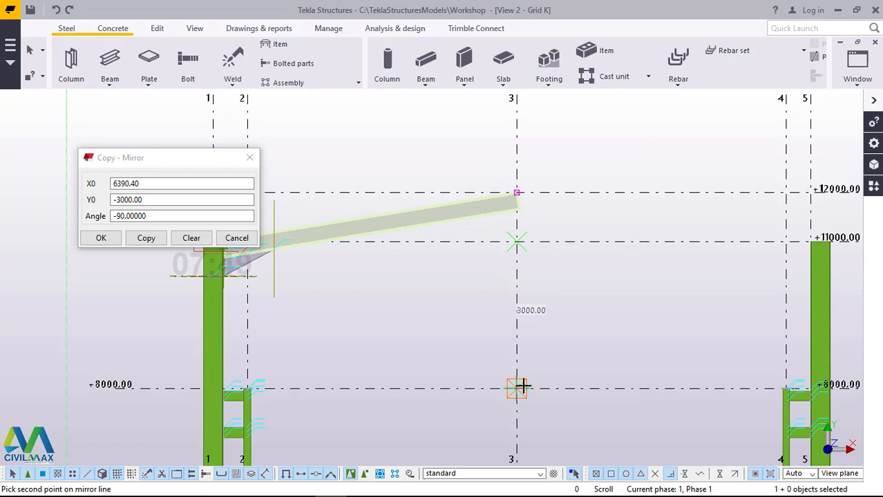
click(141, 238)
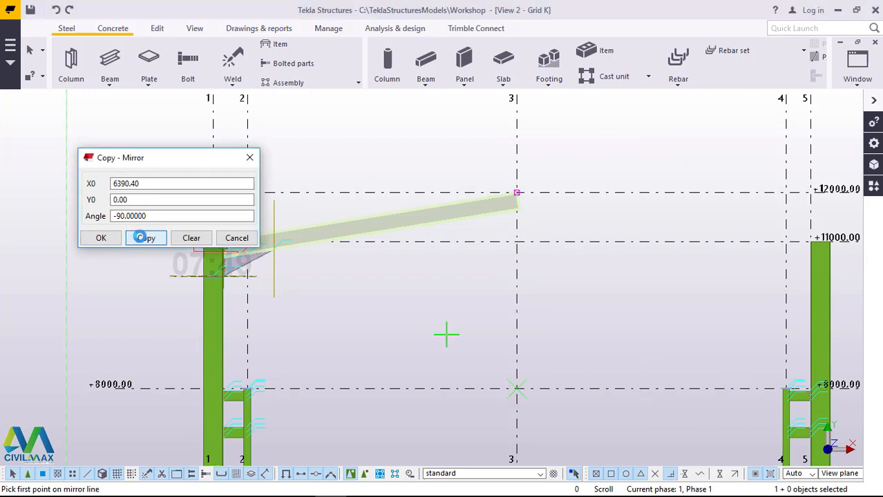
click(101, 238)
right_click(607, 260)
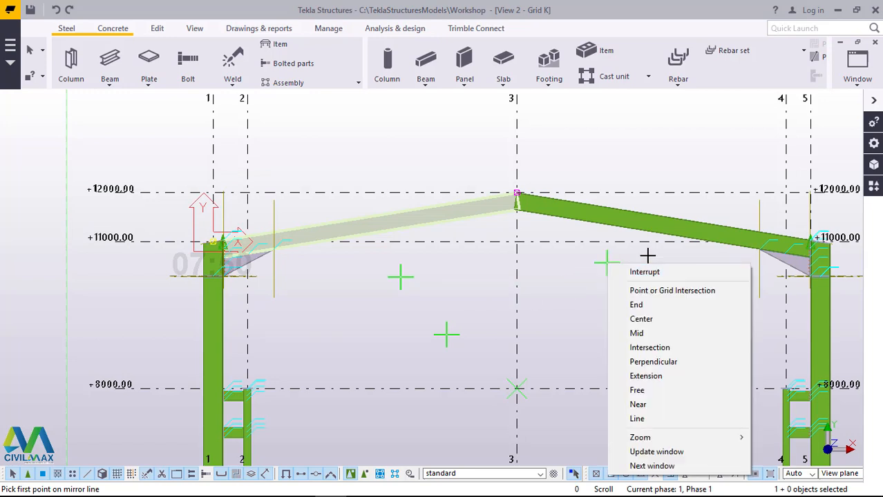
click(633, 274)
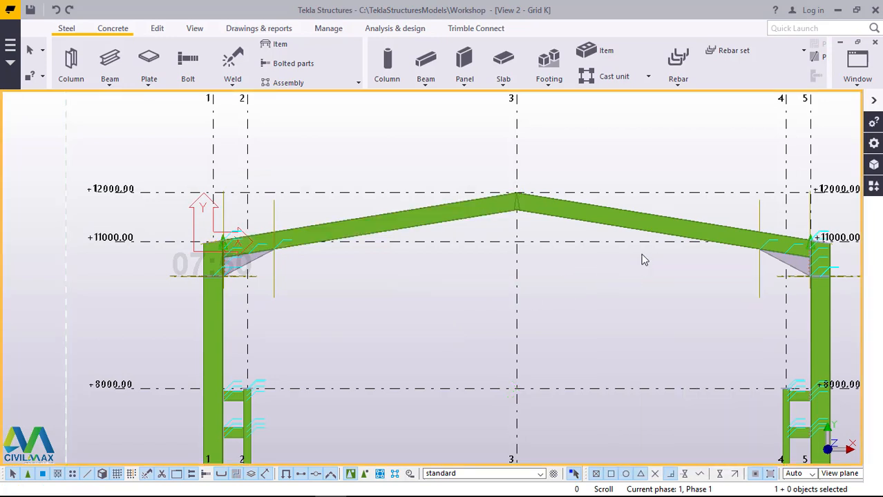
Step: Check the rafter joint at the ridge on grid 3 and search the component catalogue for 106
scroll(783, 251, up, 3)
scroll(564, 159, up, 1)
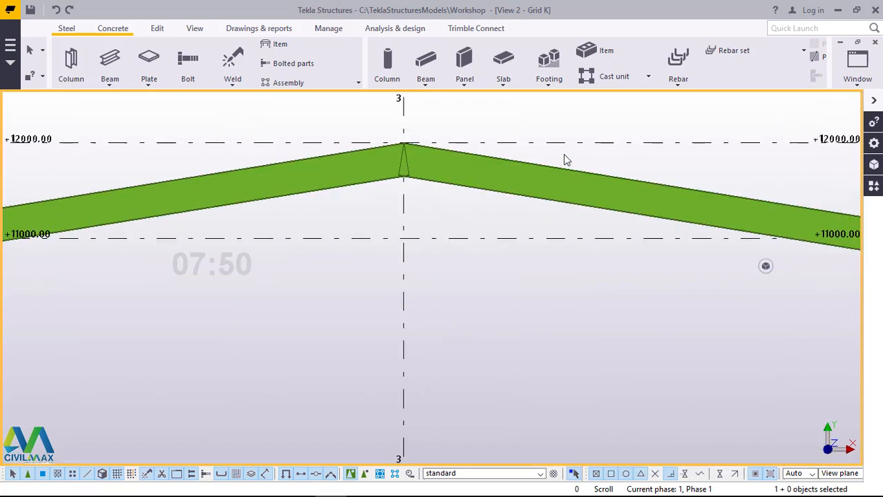
click(456, 181)
click(404, 178)
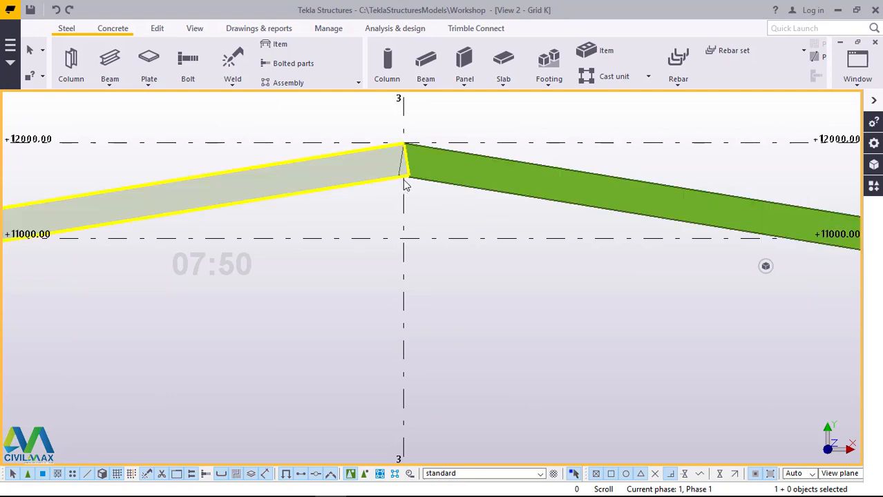
scroll(456, 188, down, 4)
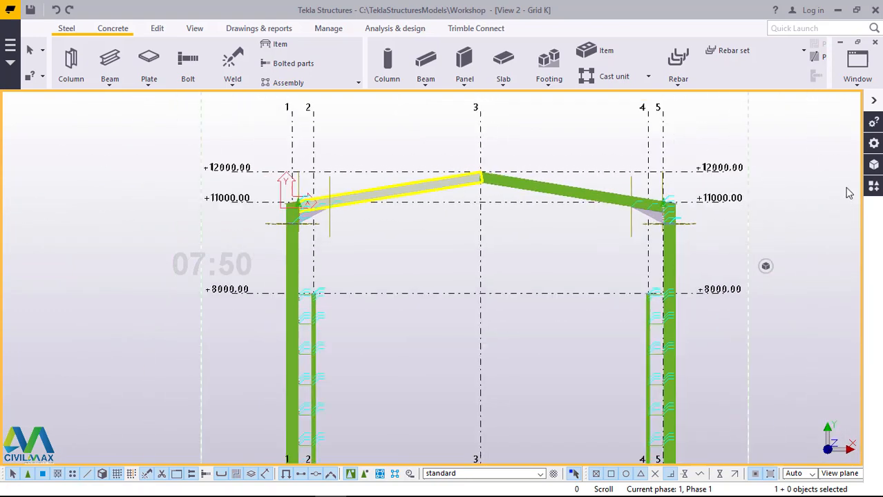
click(874, 188)
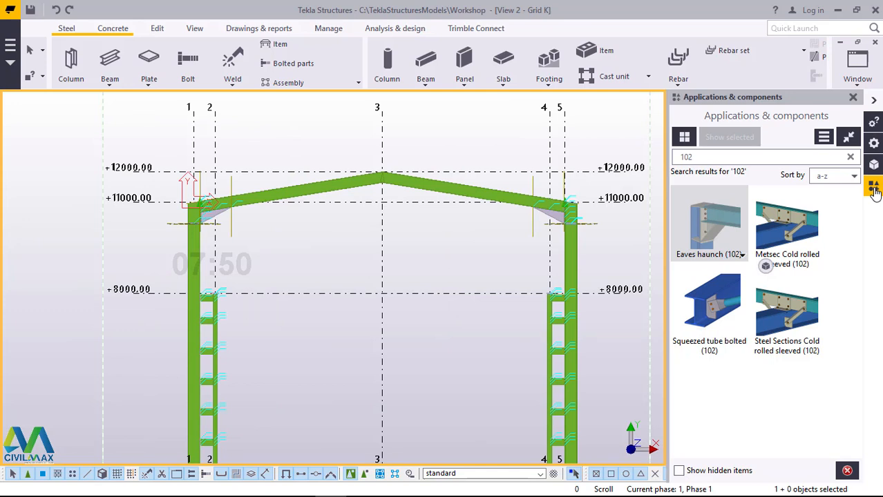
click(707, 160)
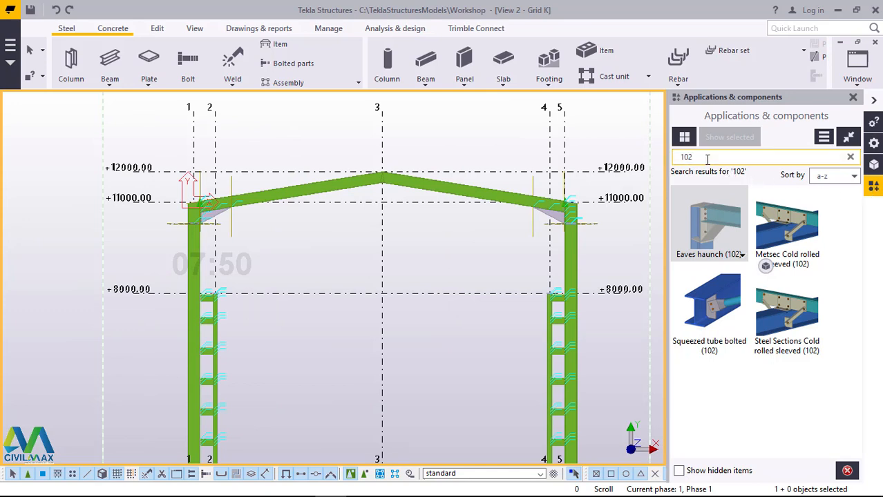
key(BackSpace)
key(BackSpace)
key(BackSpace)
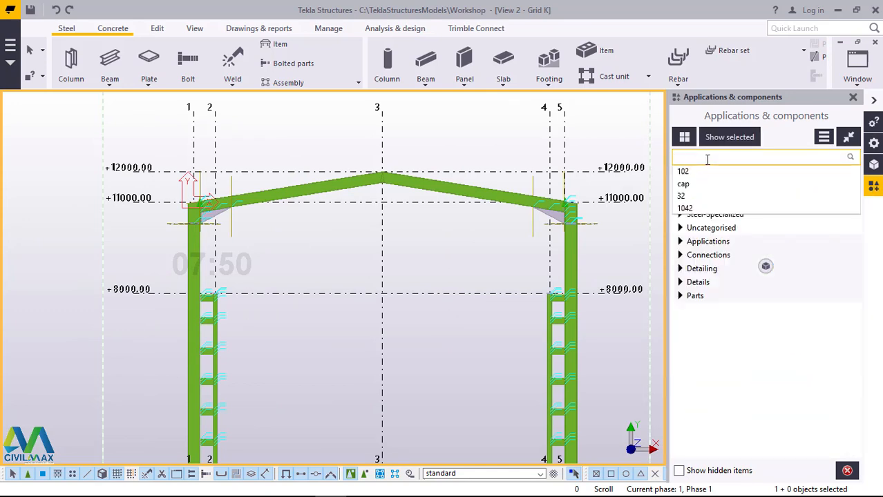
text(105)
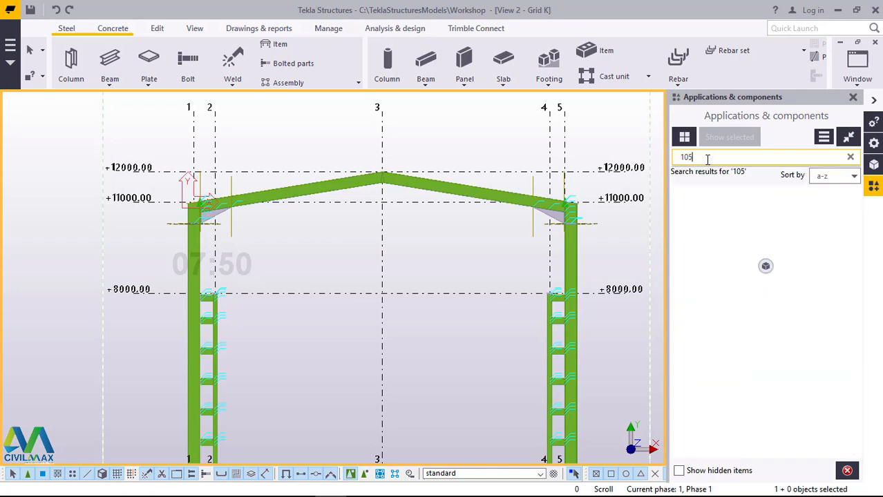
key(BackSpace)
text(6)
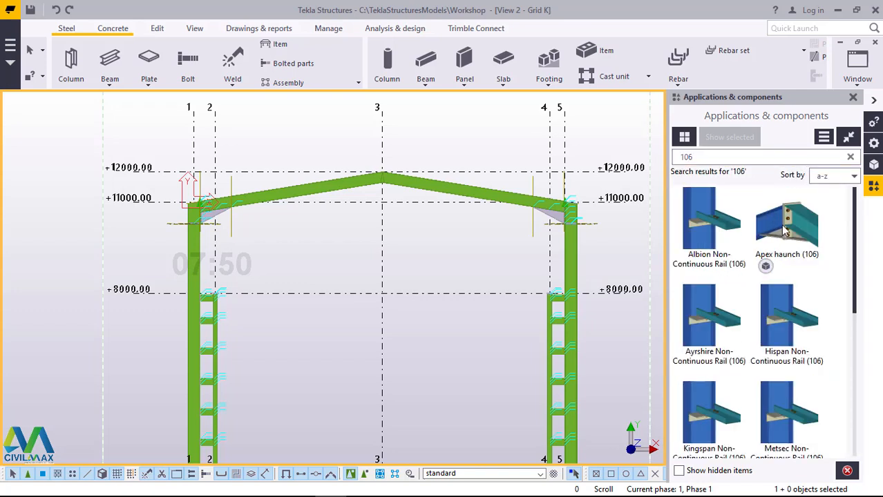
Step: Connect the two rafters at the ridge on grid 3 with the Apex haunch (106) component
click(779, 231)
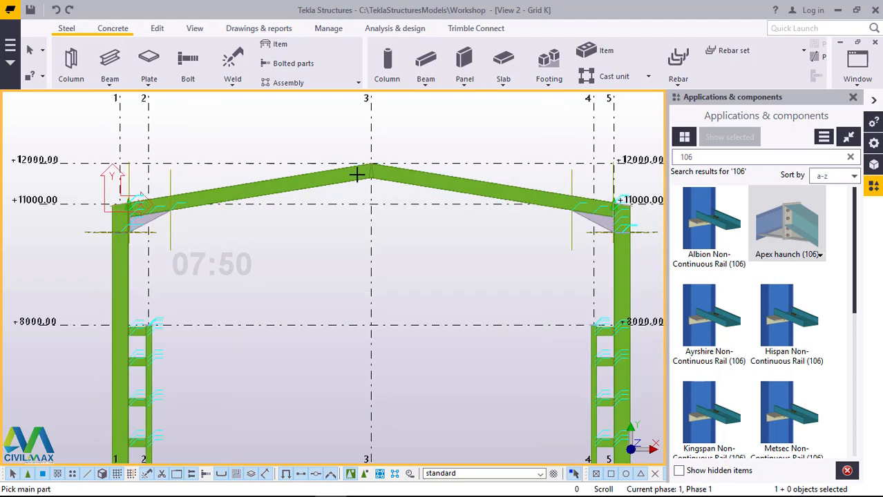
scroll(357, 173, up, 6)
click(377, 151)
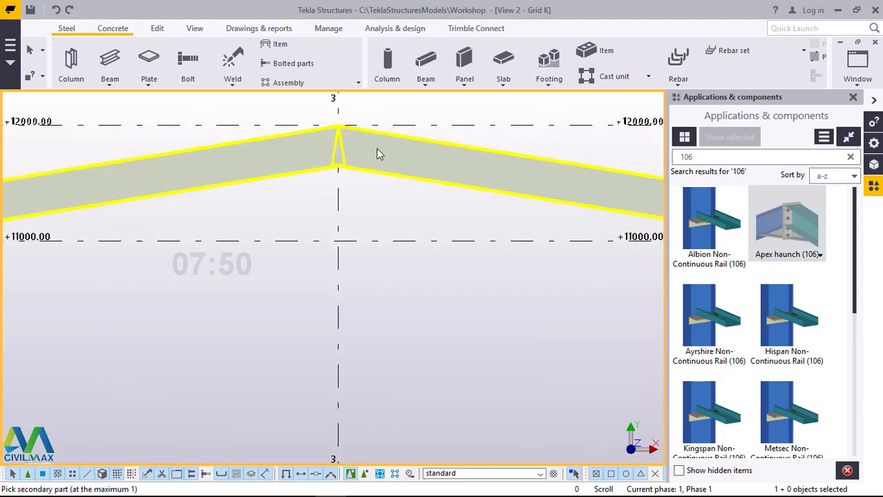
Step: Pick the rafter between grids 3 and 5 as the secondary part of the ridge haunch and end component placement
click(376, 152)
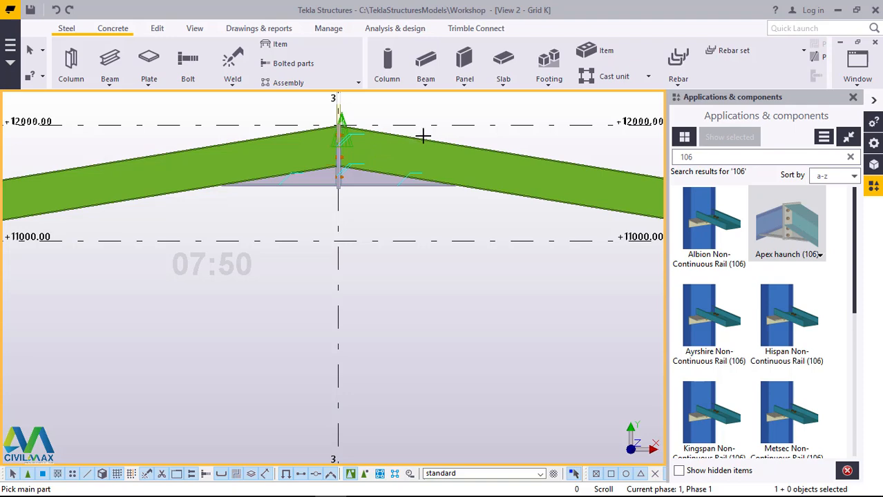
right_click(476, 131)
click(481, 130)
Step: Open the properties of the Apex haunch (106) connection at grid 3 and close the component catalogue
scroll(327, 144, up, 5)
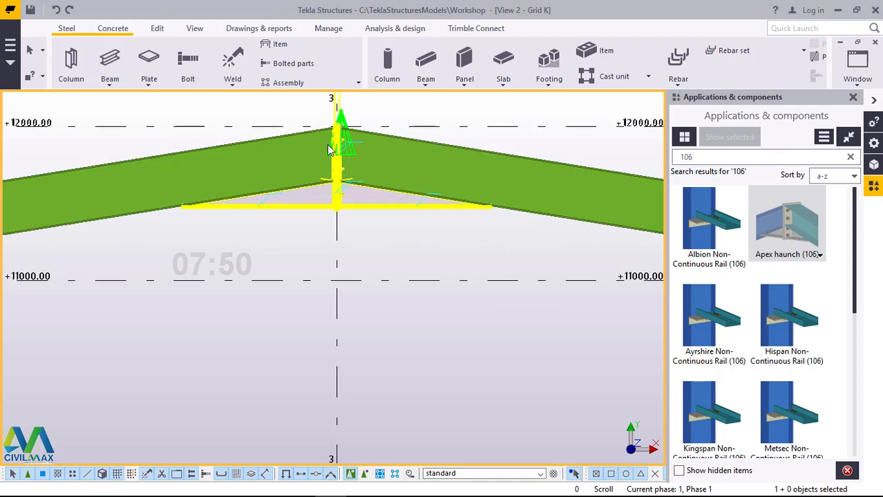
scroll(400, 172, down, 2)
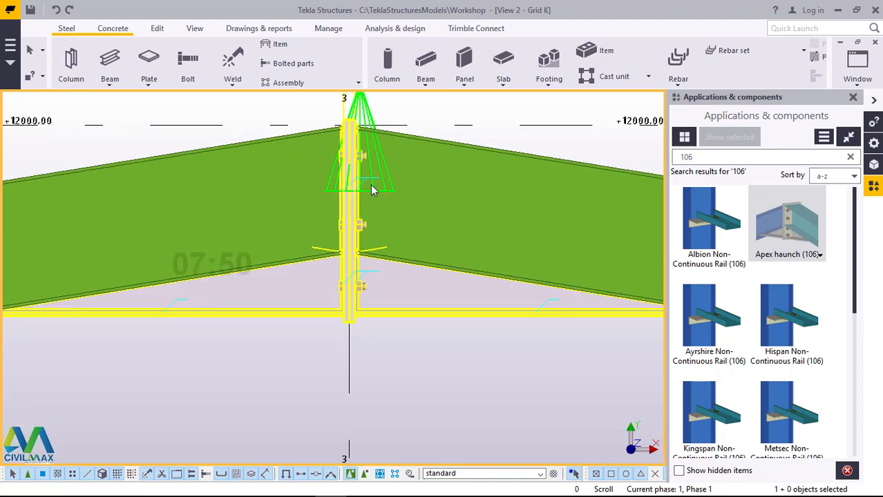
scroll(370, 184, up, 1)
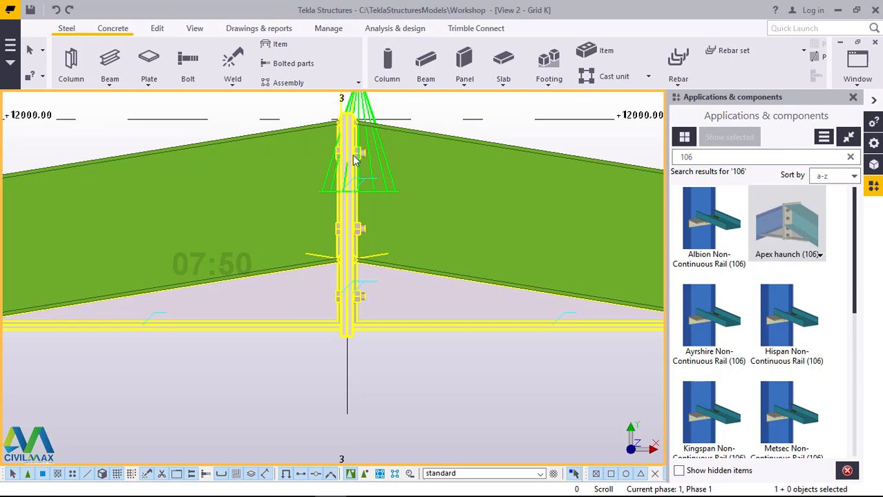
double_click(352, 155)
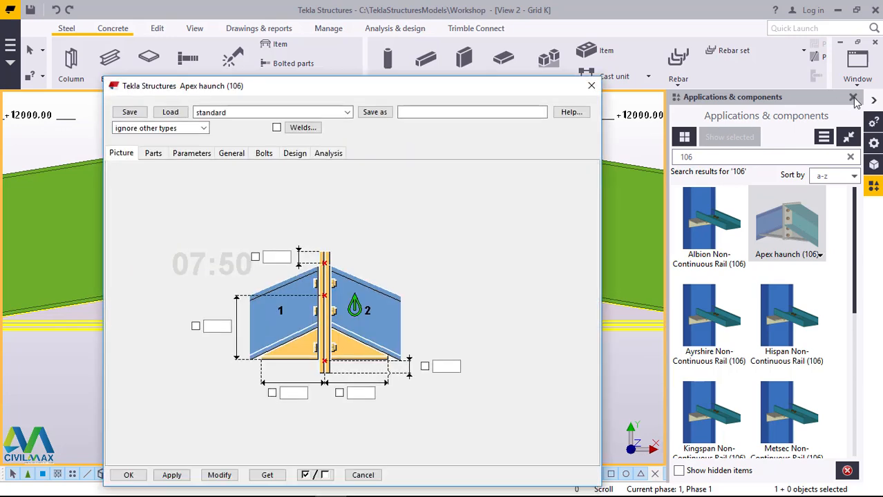
click(854, 98)
scroll(760, 192, up, 4)
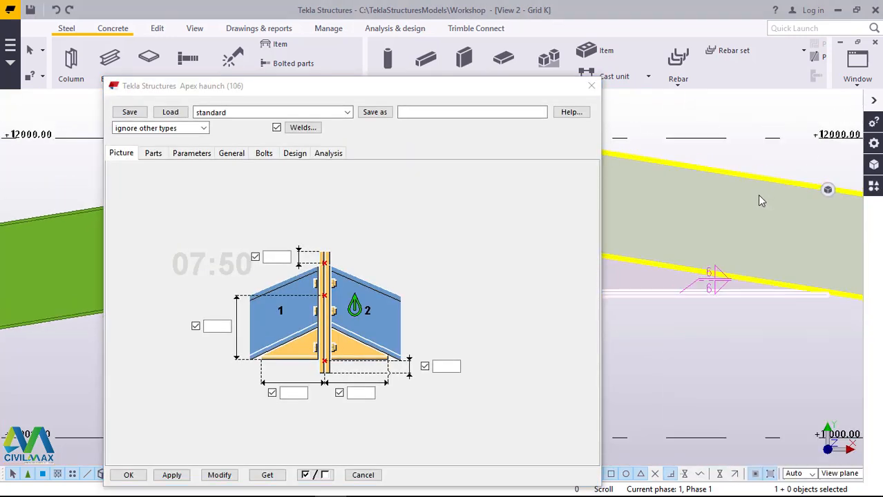
scroll(760, 201, up, 5)
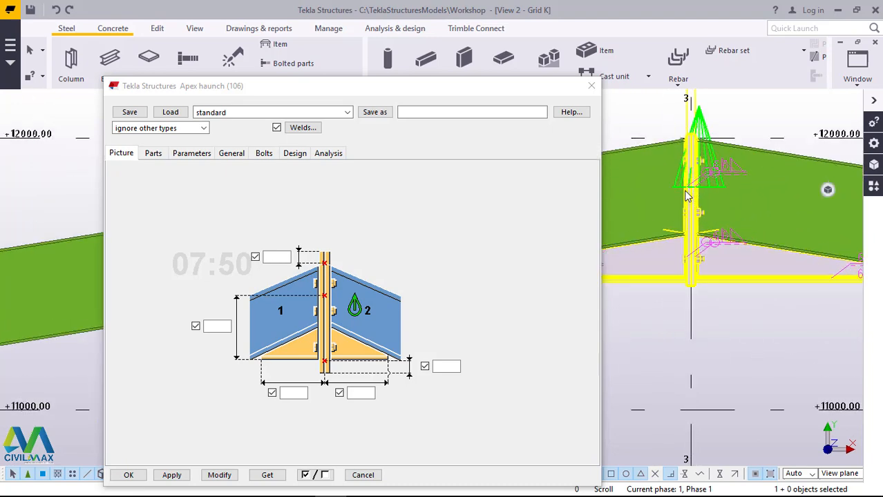
scroll(683, 196, up, 2)
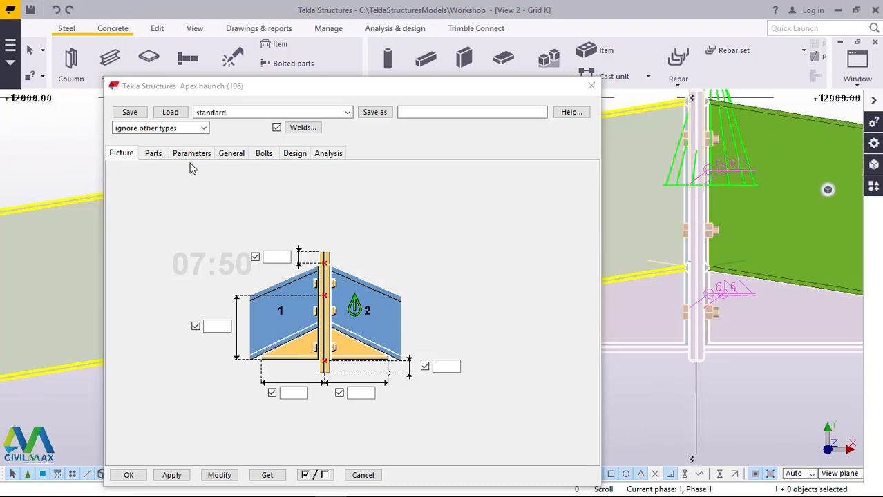
Step: Set the apex haunch's end plate thickness to 16 and review the available haunch shapes, keeping the present one
click(153, 153)
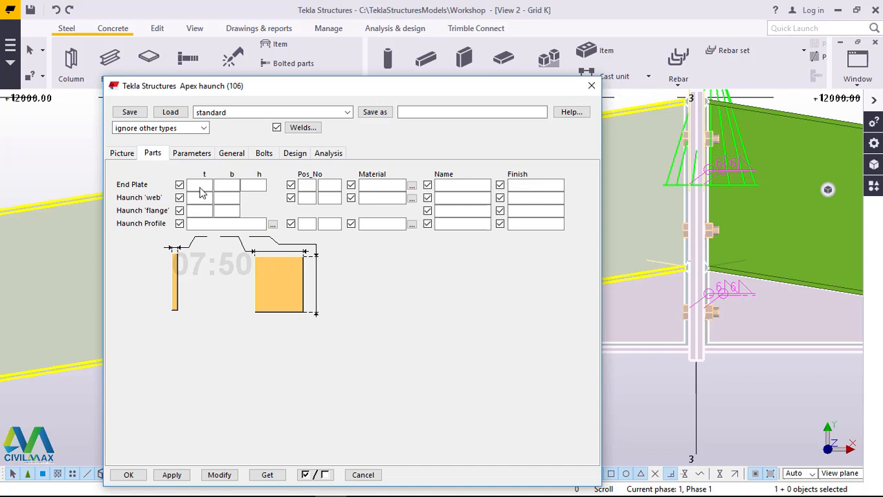
click(202, 186)
text(16)
click(200, 156)
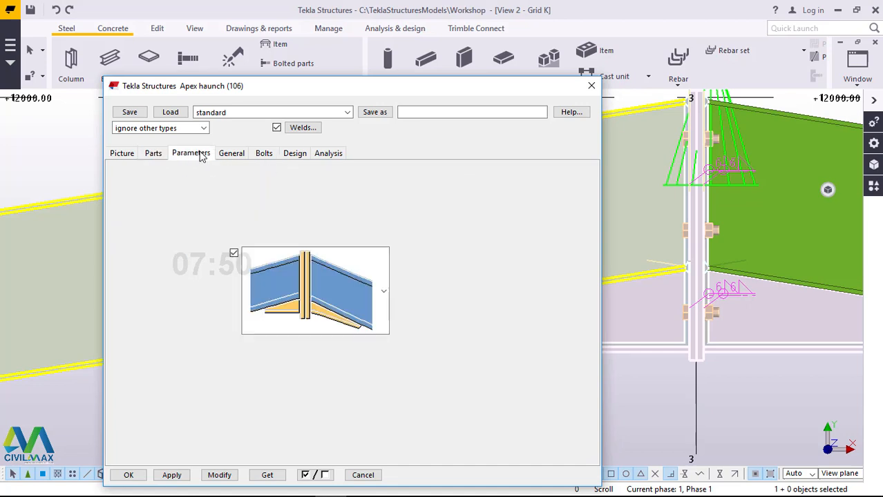
click(387, 295)
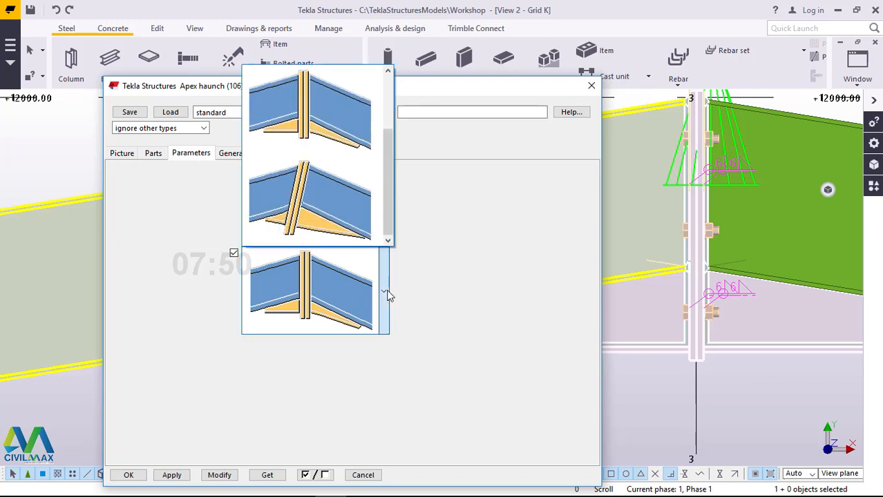
click(438, 261)
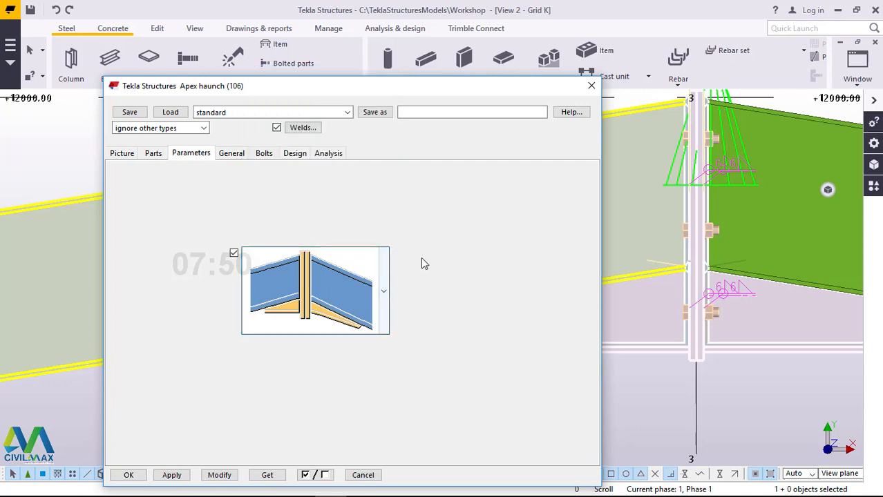
Step: Set the apex haunch's bolt size to 16 and its bolt standard to 8.8XOX
click(263, 153)
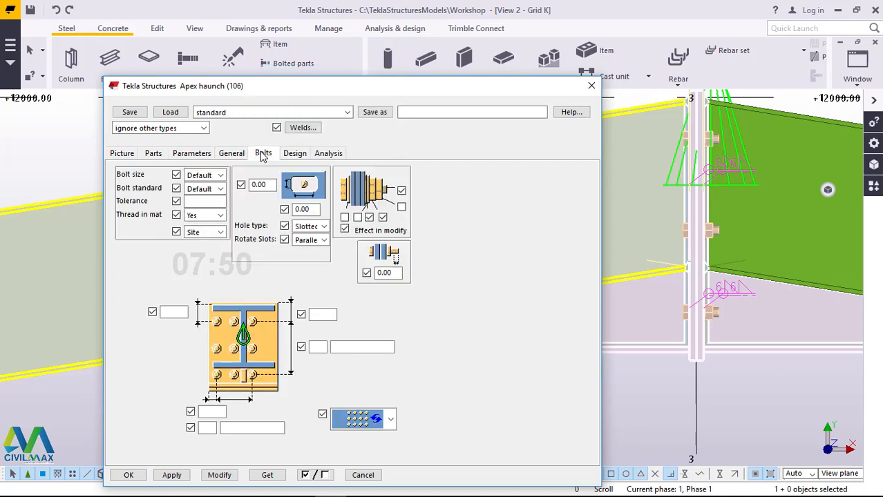
click(219, 176)
click(218, 177)
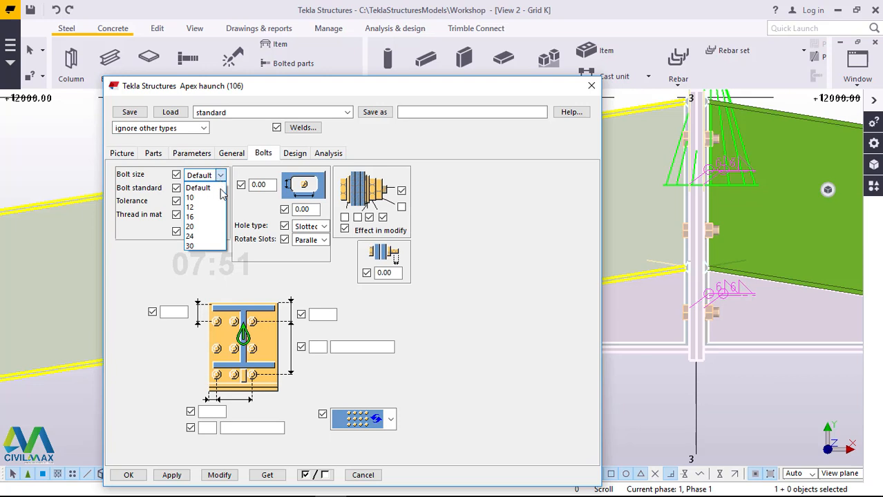
click(211, 216)
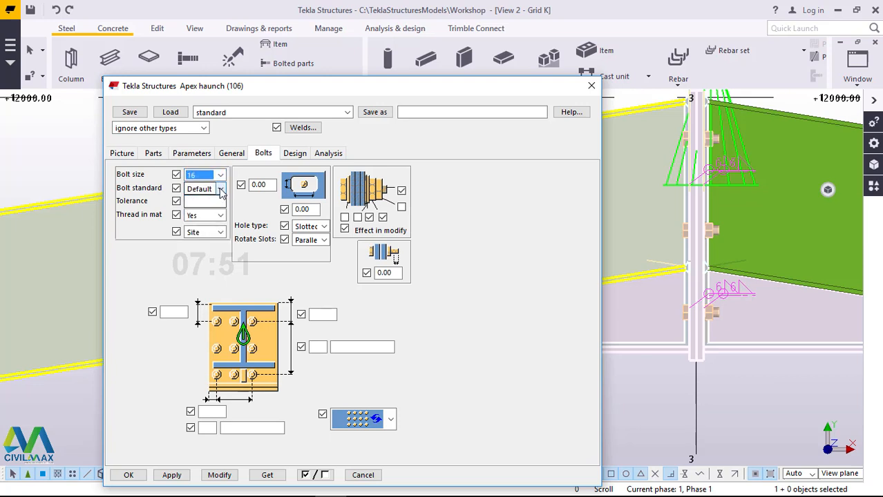
click(219, 188)
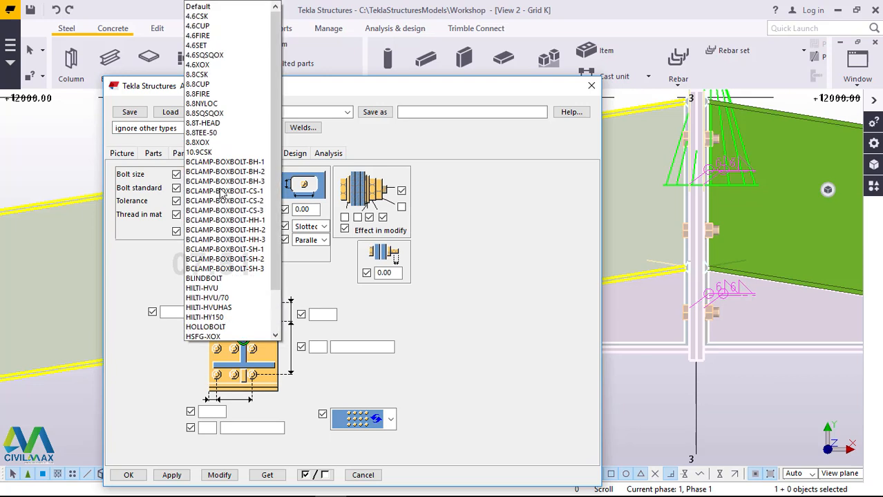
click(200, 143)
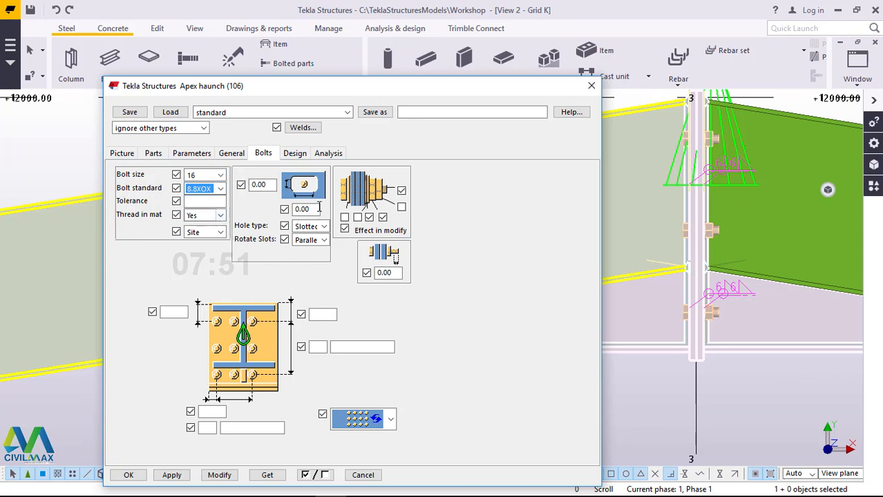
Step: Include the first unused bolt assembly part, set 6 vertical bolt rows at 75.00 spacing, and update the apex haunch with these settings
click(344, 216)
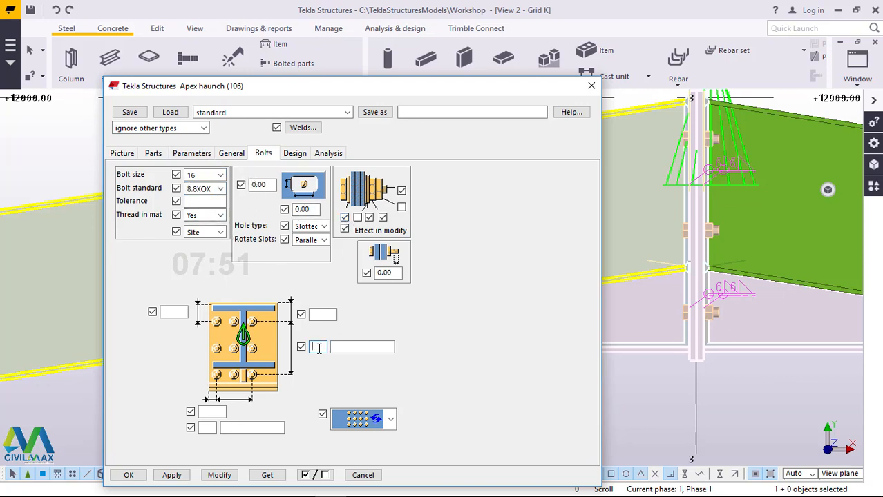
click(362, 349)
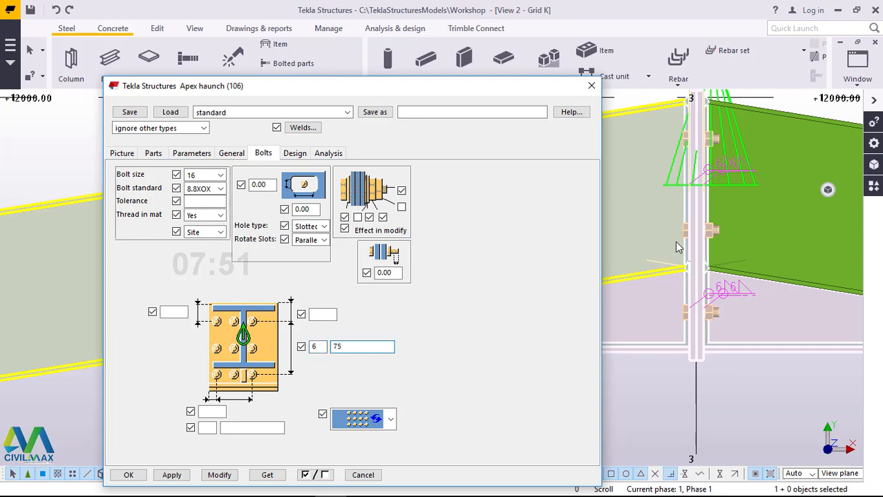
click(219, 477)
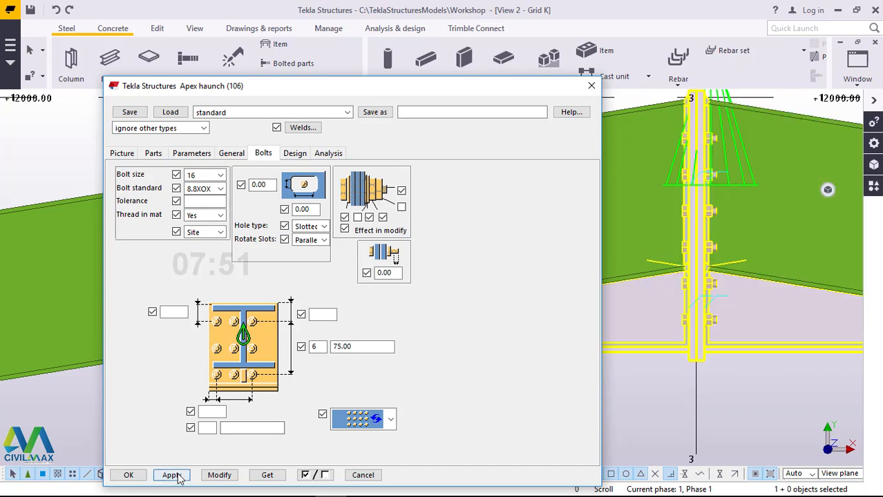
click(128, 475)
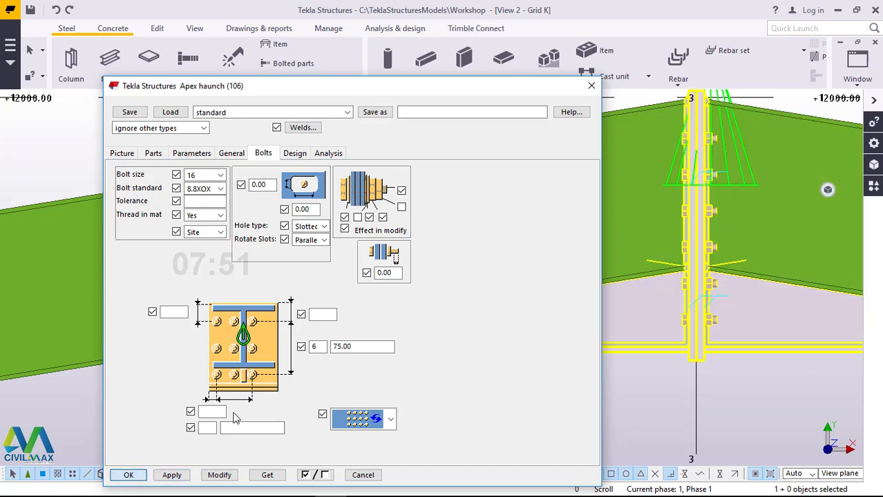
Step: Clear the selection at the ridge and redraw the Grid K view
scroll(440, 218, down, 4)
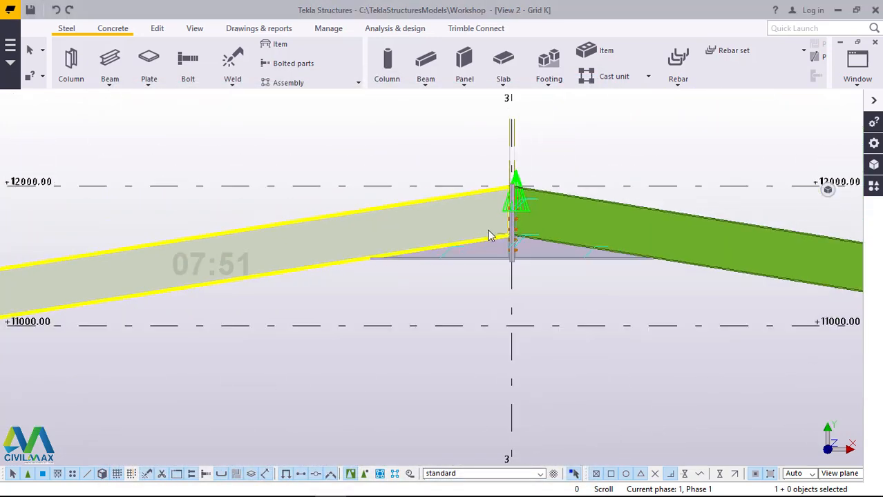
scroll(488, 232, up, 1)
scroll(552, 174, up, 2)
right_click(603, 120)
click(574, 119)
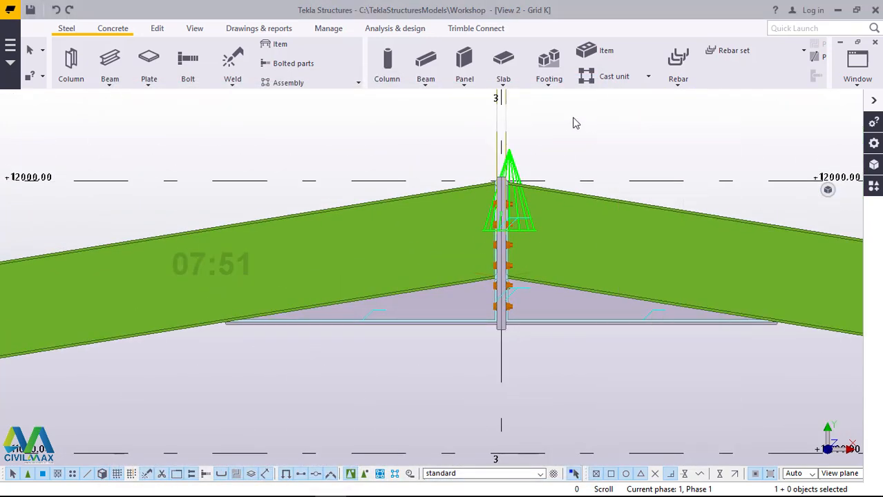
right_click(579, 115)
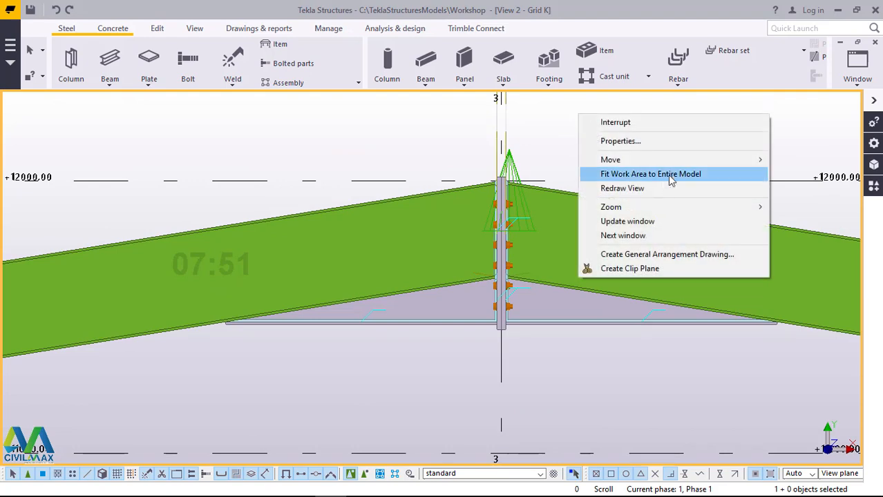
click(649, 191)
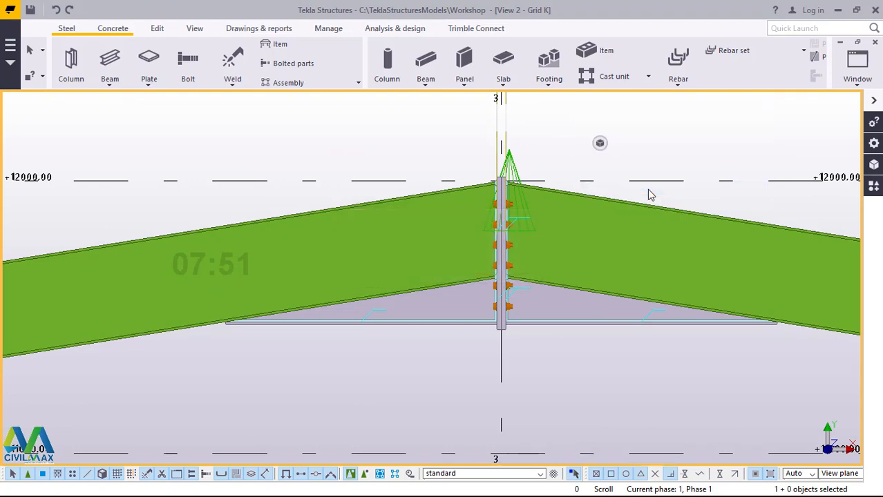
Step: Examine the bolted apex haunch at grid 3 and how the two rafters meet there
click(431, 292)
scroll(431, 291, down, 2)
scroll(453, 242, down, 4)
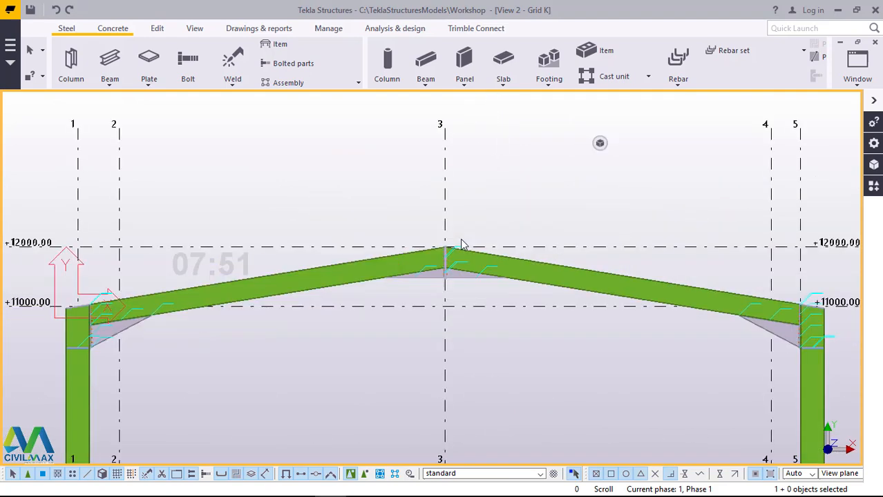
click(453, 268)
scroll(455, 269, up, 3)
scroll(456, 263, up, 2)
click(459, 257)
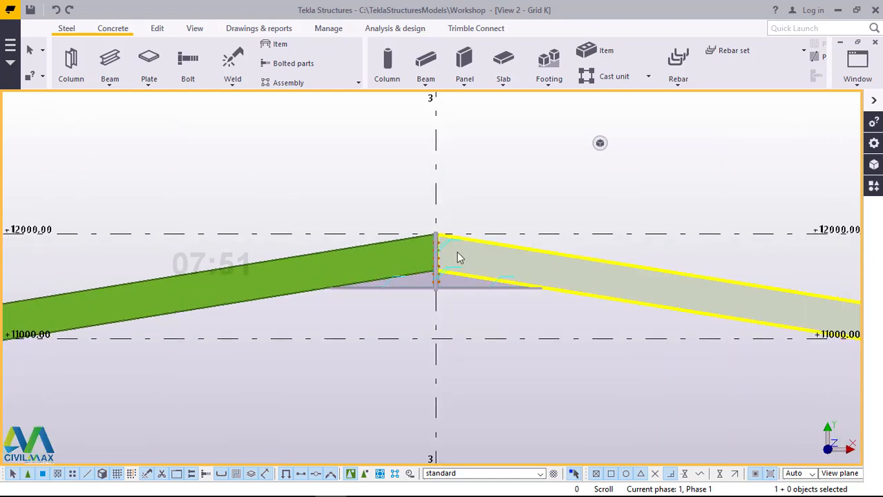
scroll(462, 241, down, 4)
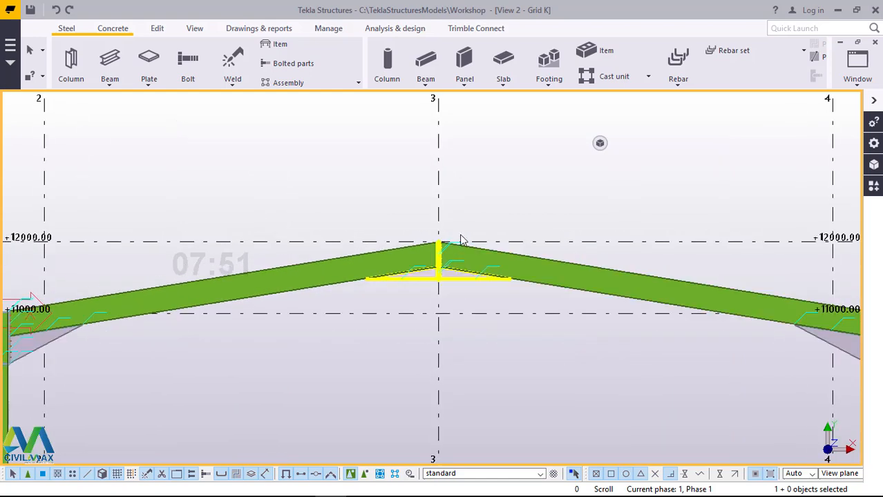
scroll(470, 233, down, 2)
Step: Examine the whole Grid K frame, from the eaves haunches to the column bases and footings
scroll(567, 434, up, 4)
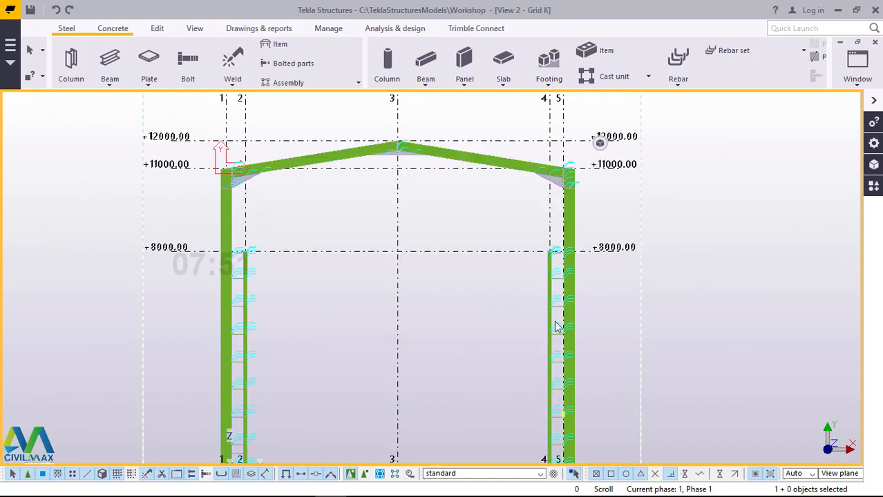
scroll(597, 353, down, 3)
scroll(563, 371, up, 1)
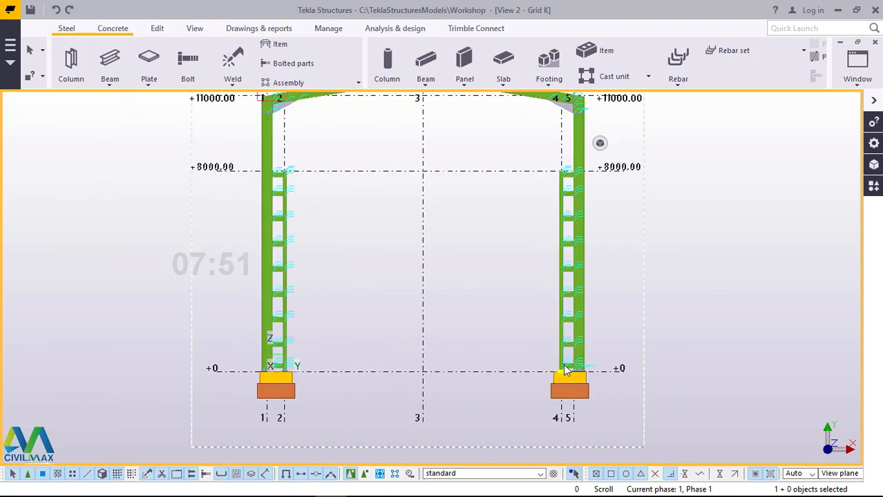
scroll(587, 360, up, 1)
scroll(176, 364, up, 4)
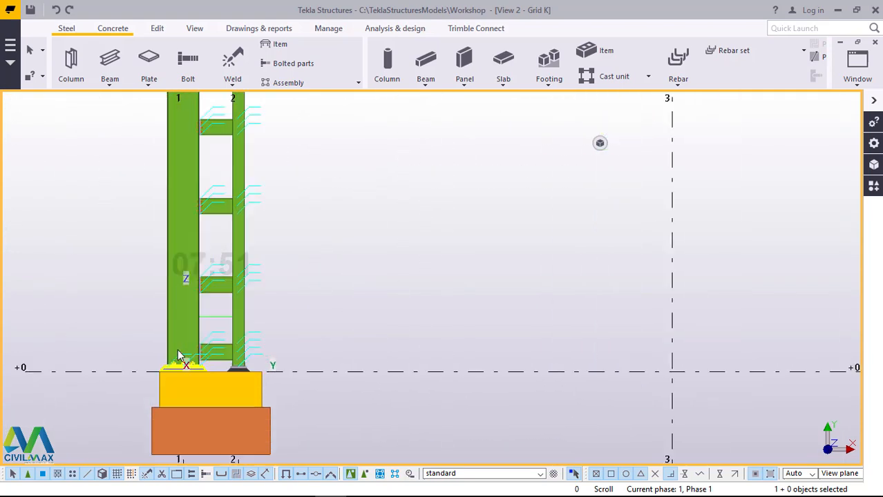
scroll(276, 373, down, 5)
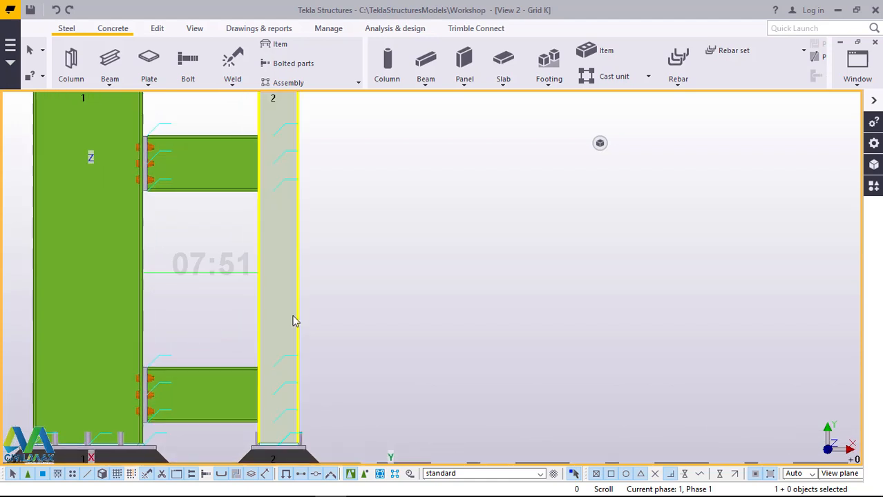
scroll(278, 378, down, 4)
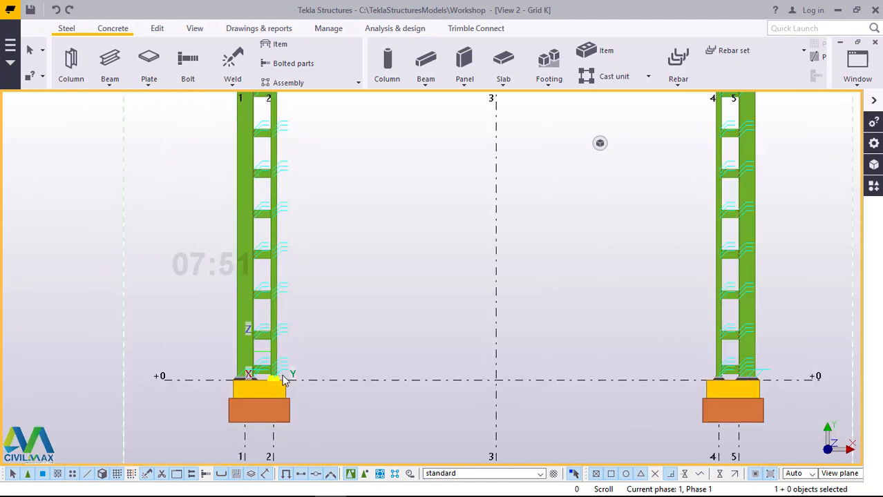
scroll(272, 150, up, 1)
scroll(271, 150, up, 2)
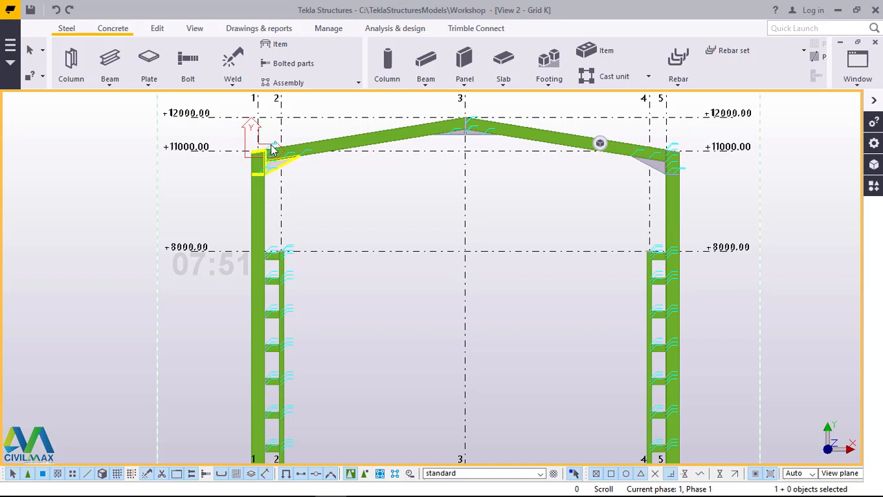
Step: Switch to the View 1 - 3d model view and redraw it with the full Grid K frame in sight
click(856, 68)
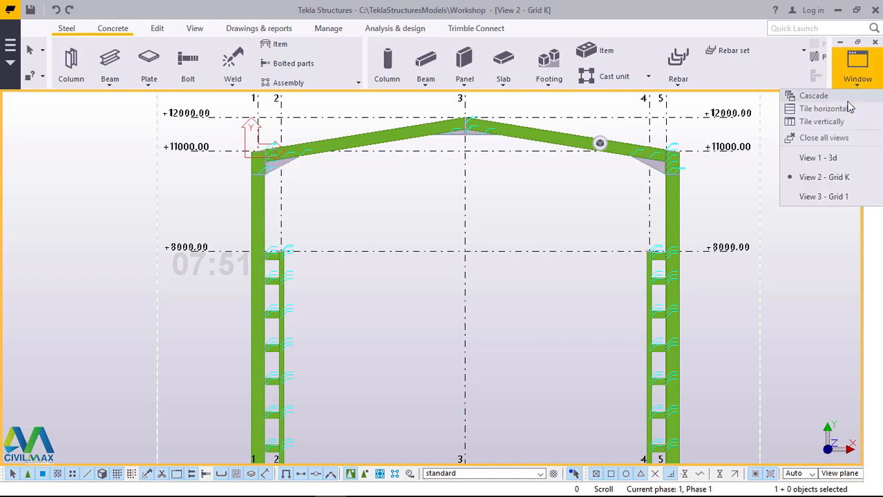
click(825, 159)
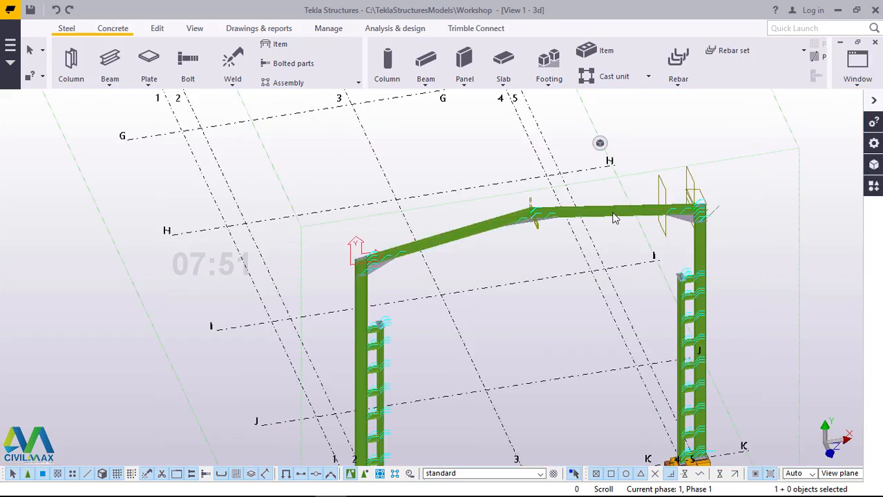
scroll(629, 198, down, 5)
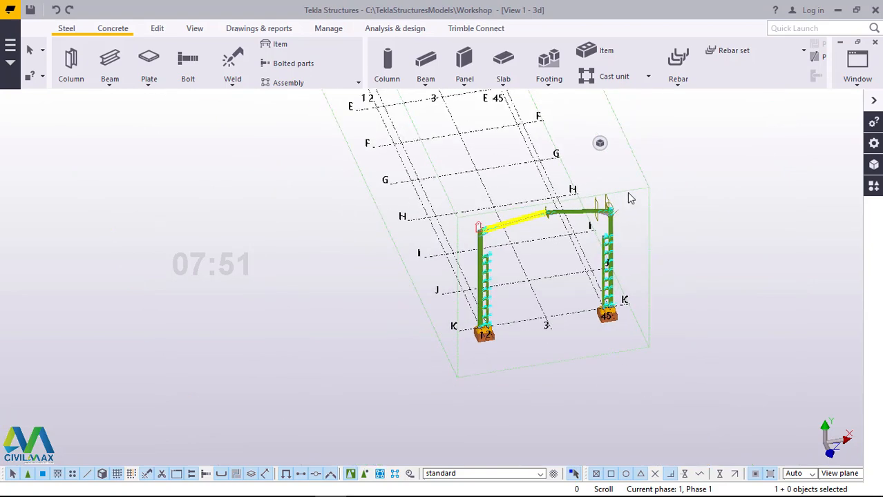
right_click(722, 165)
click(758, 236)
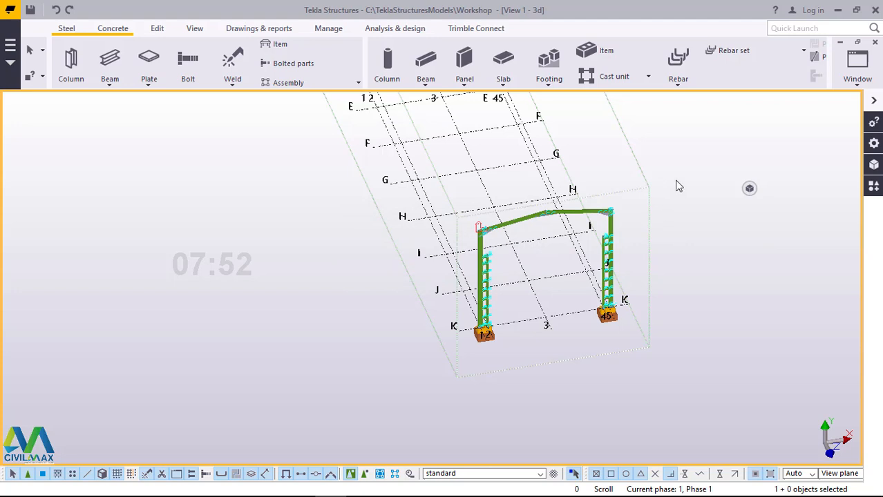
Step: Copy the whole Grid K frame linearly along the workshop grid, with 10 copies at a dZ of -6000.00
drag(675, 179, 427, 388)
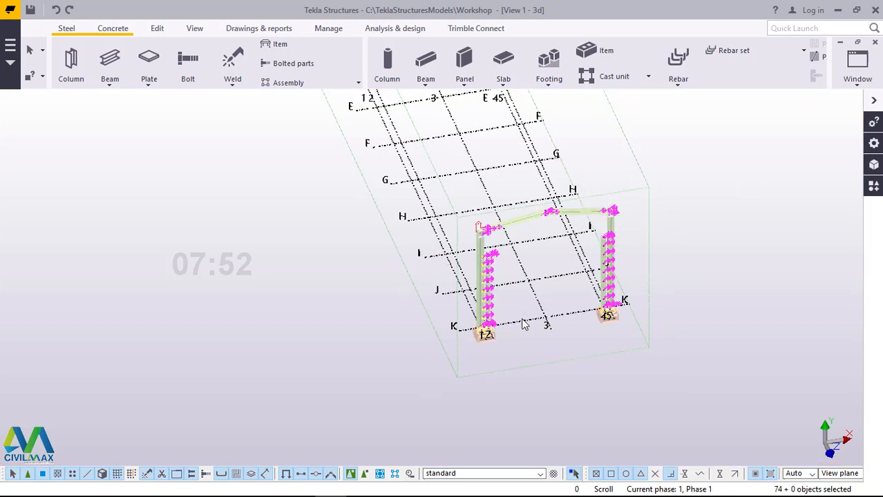
scroll(523, 324, down, 2)
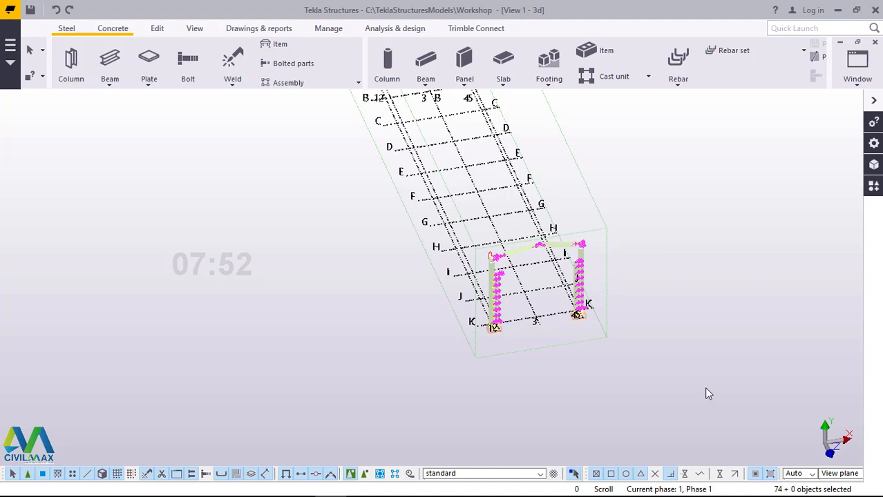
scroll(667, 392, down, 1)
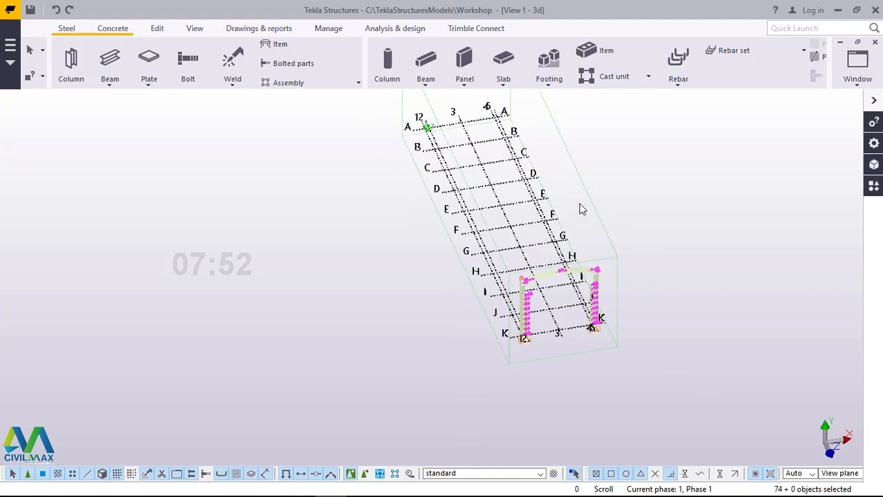
scroll(582, 210, up, 1)
right_click(655, 166)
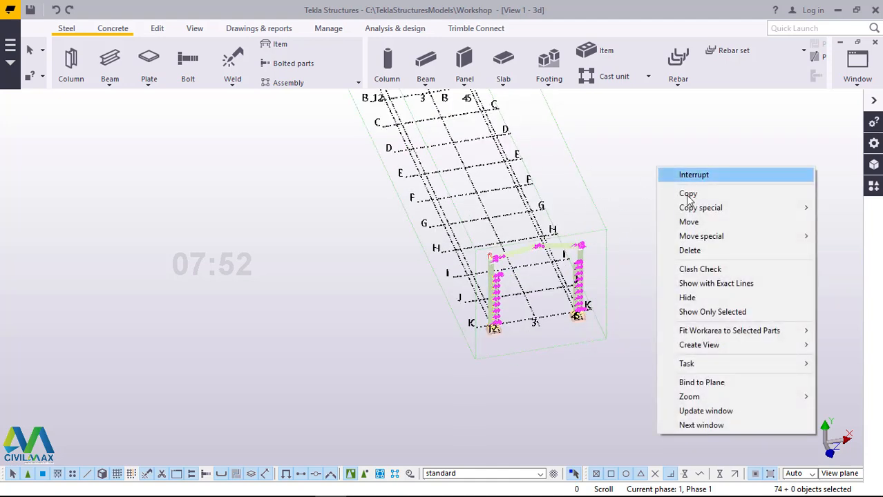
mouse_move(718, 207)
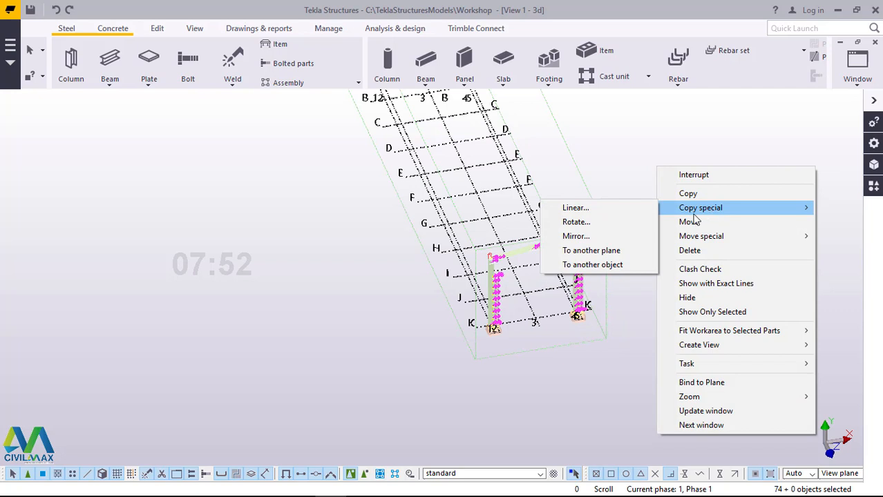
click(602, 208)
scroll(485, 370, down, 1)
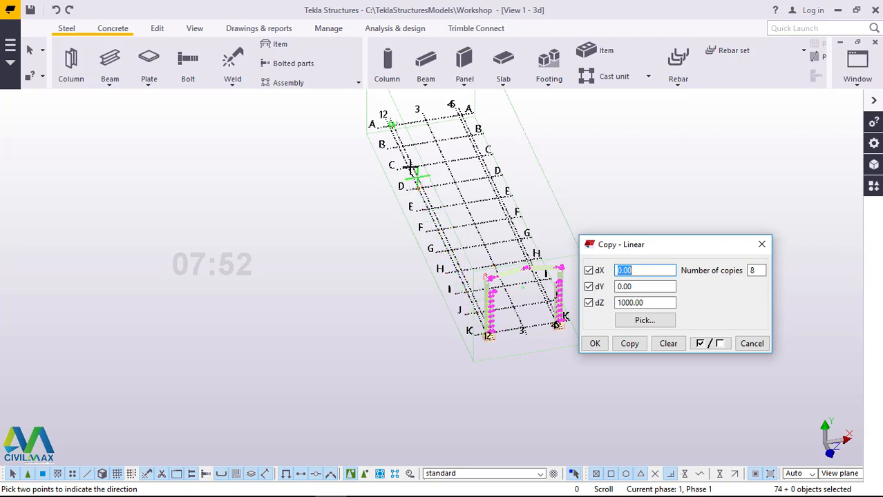
double_click(752, 270)
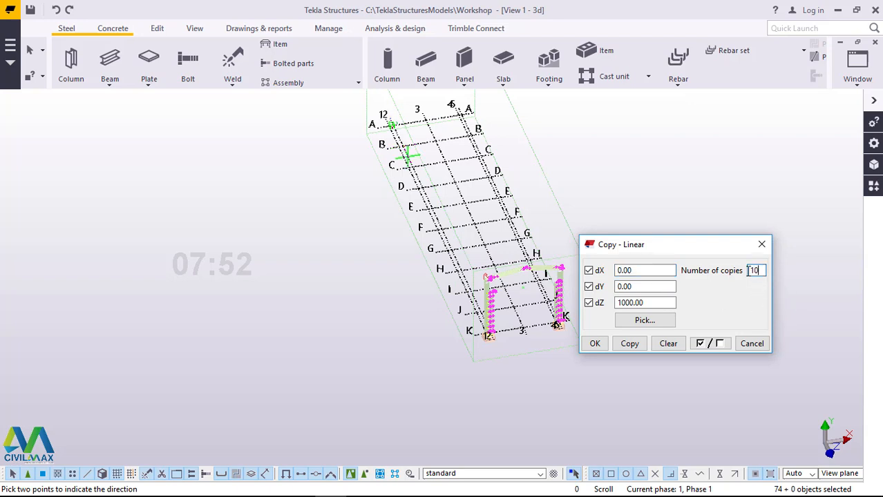
drag(665, 302, 612, 303)
text(6000)
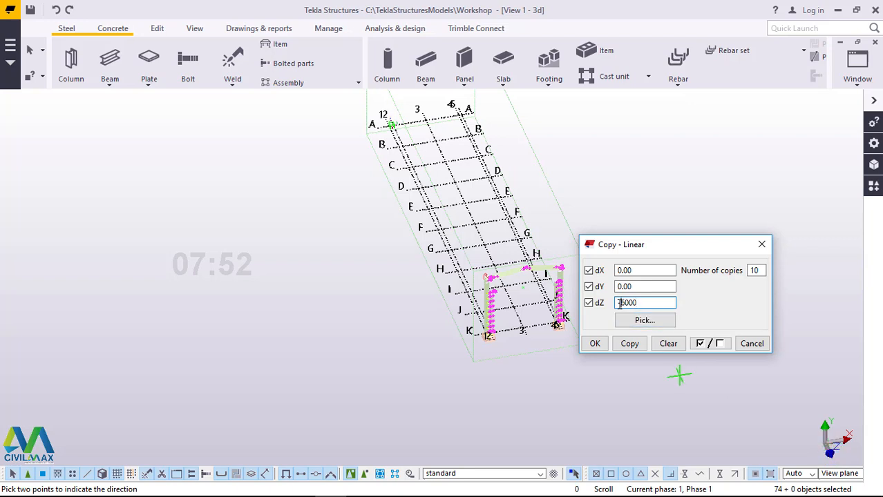
click(629, 343)
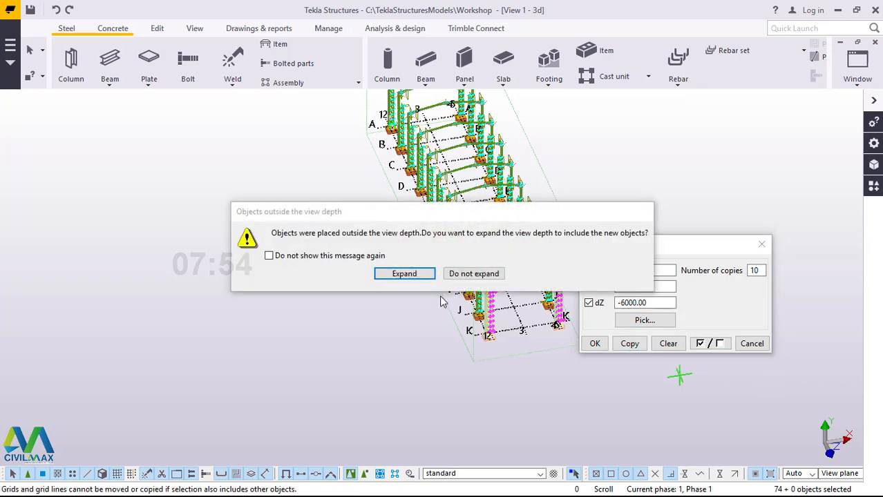
Step: Expand the view depth to include the copied frames, close the linear copy settings and clear the frame selection
click(404, 277)
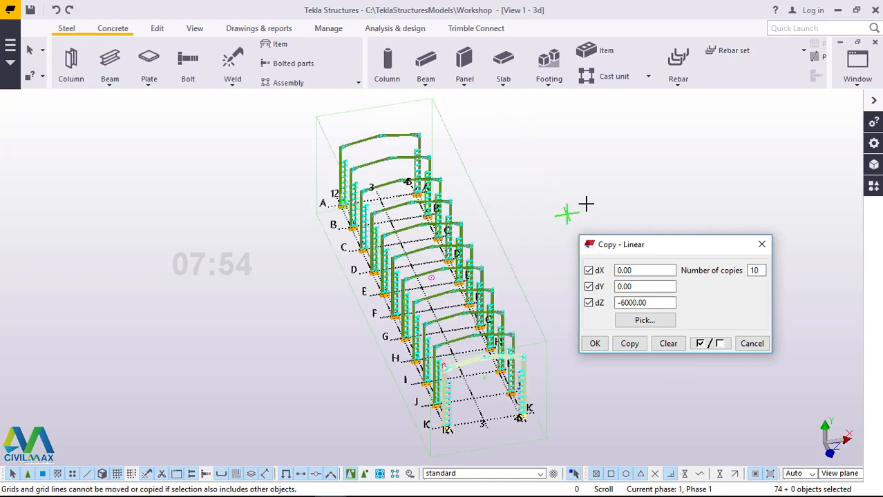
right_click(597, 167)
click(625, 175)
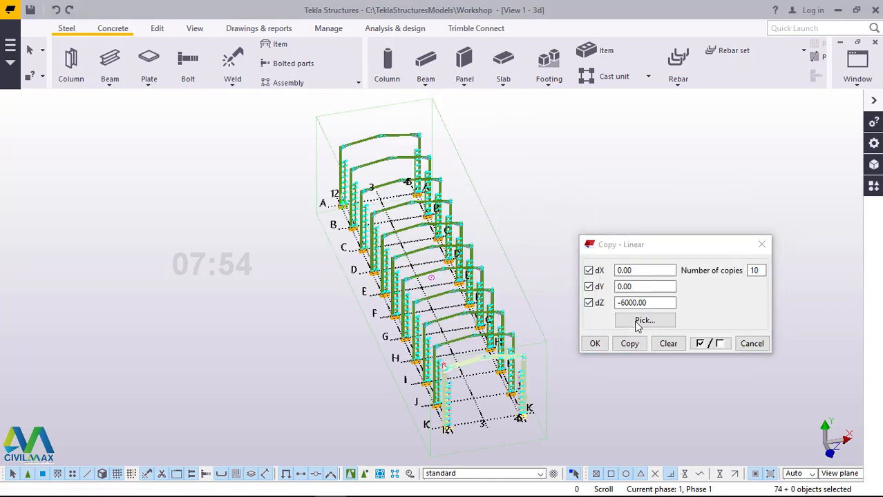
click(595, 343)
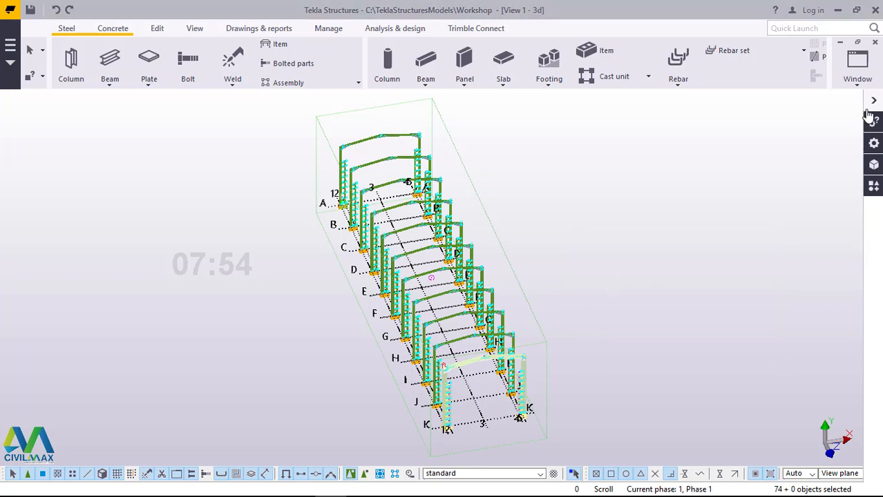
right_click(607, 181)
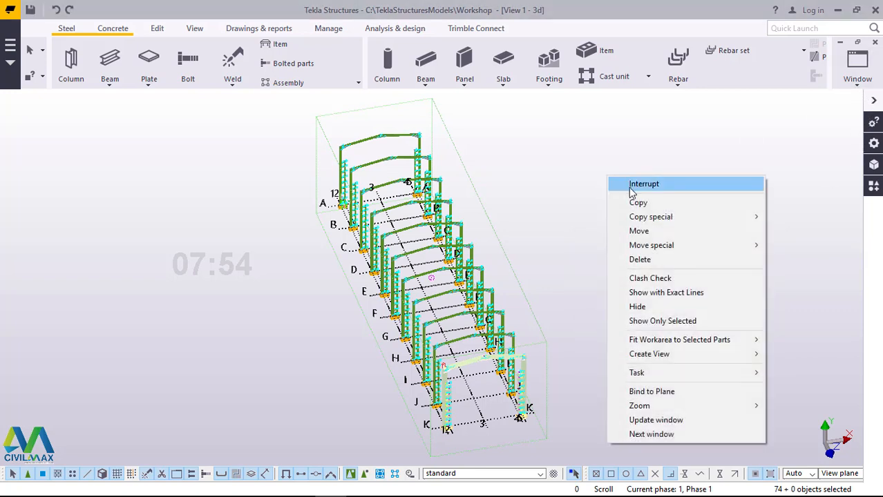
click(627, 183)
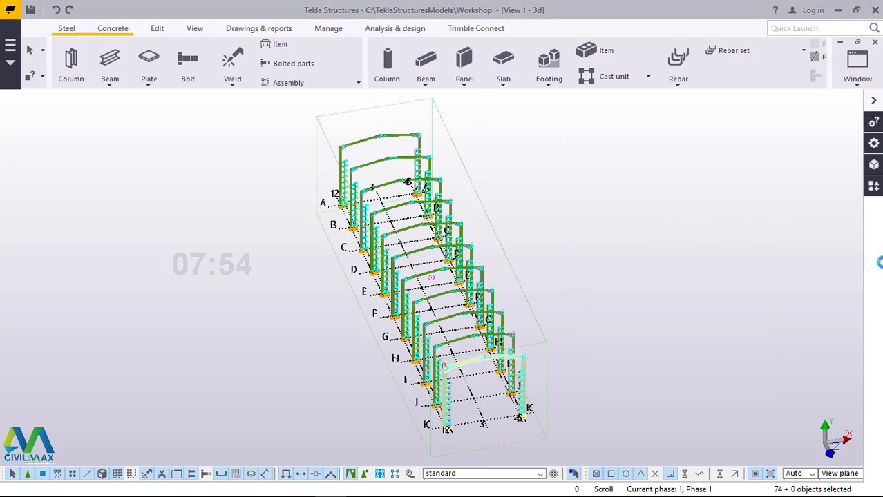
Step: Examine the row of copied frames from both sides, checking their columns and footings between grids A and K
click(195, 30)
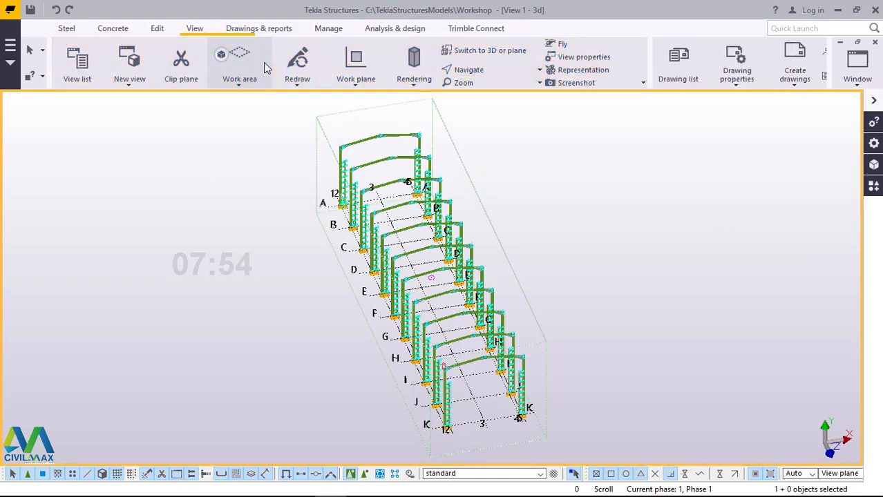
click(395, 138)
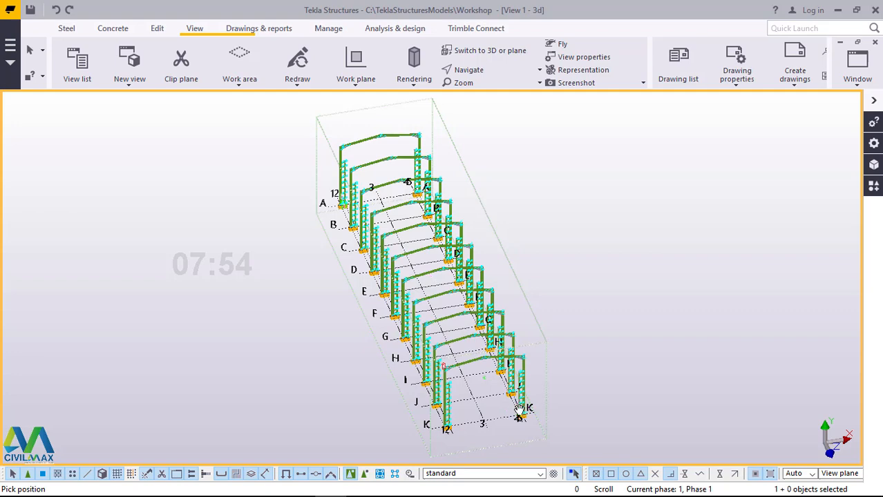
ctrl+middle_drag(539, 383, 463, 420)
scroll(451, 426, up, 5)
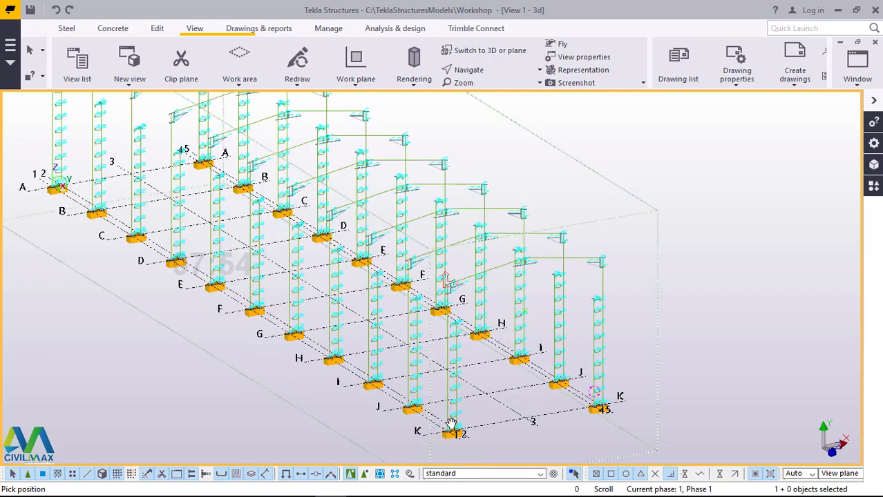
scroll(505, 186, up, 1)
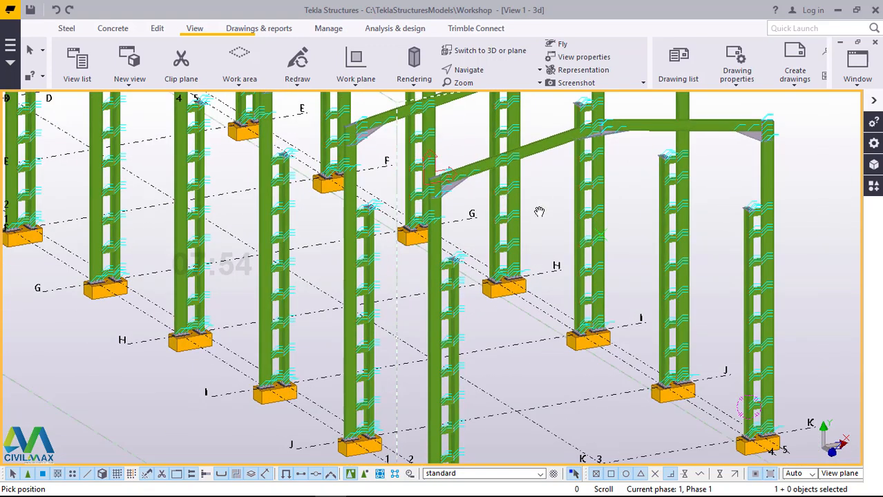
ctrl+middle_drag(518, 226, 384, 225)
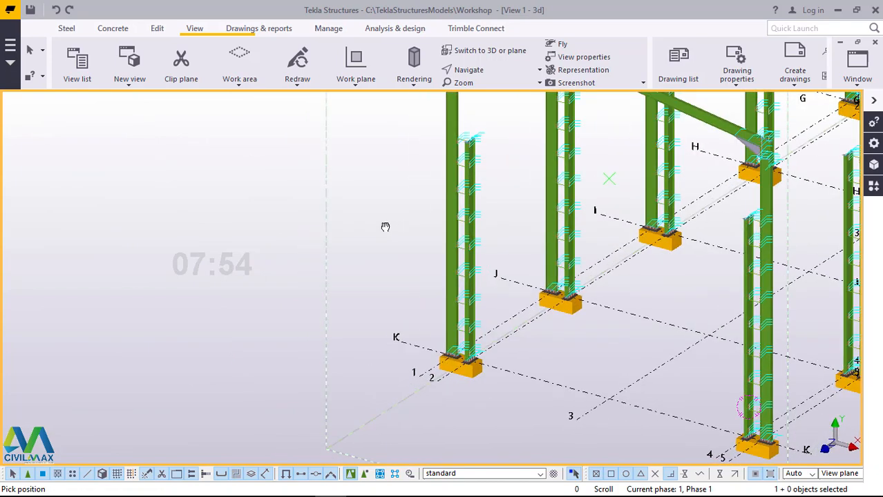
scroll(512, 296, down, 3)
scroll(501, 302, down, 2)
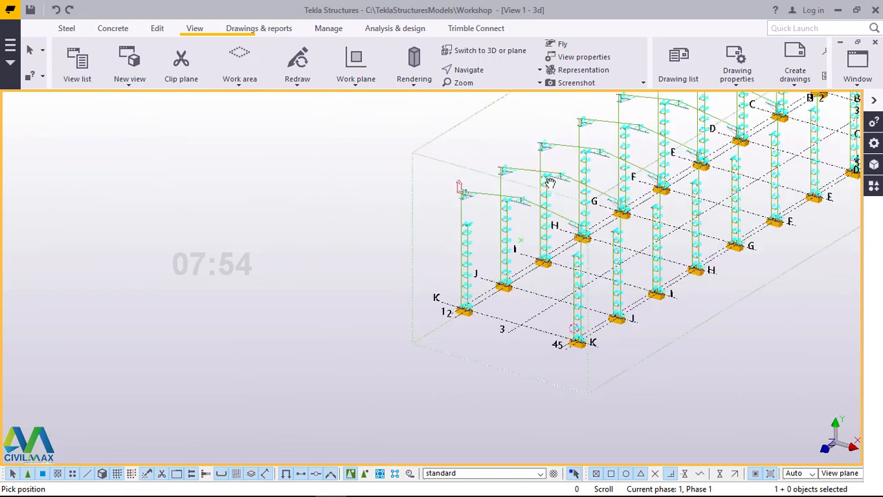
Step: Examine the apex and eaves haunches of the frames at the Grid K end up close
scroll(540, 195, up, 8)
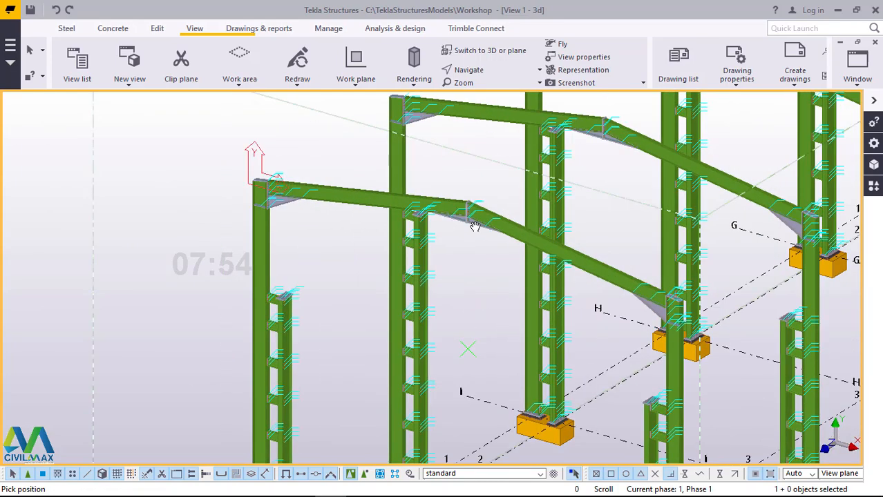
scroll(477, 229, up, 3)
ctrl+middle_drag(466, 212, 416, 184)
scroll(434, 168, down, 3)
scroll(422, 227, up, 5)
ctrl+middle_drag(422, 227, 404, 251)
Step: Examine the built-up column at grids K and 1-2, from its base to the cap plate and bolted connecting members
scroll(302, 276, up, 4)
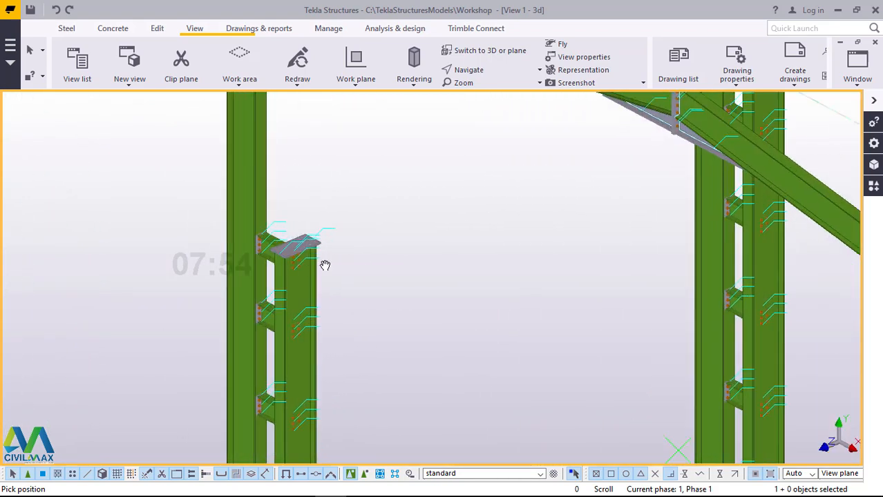
scroll(352, 263, down, 5)
scroll(361, 265, up, 3)
scroll(361, 266, down, 4)
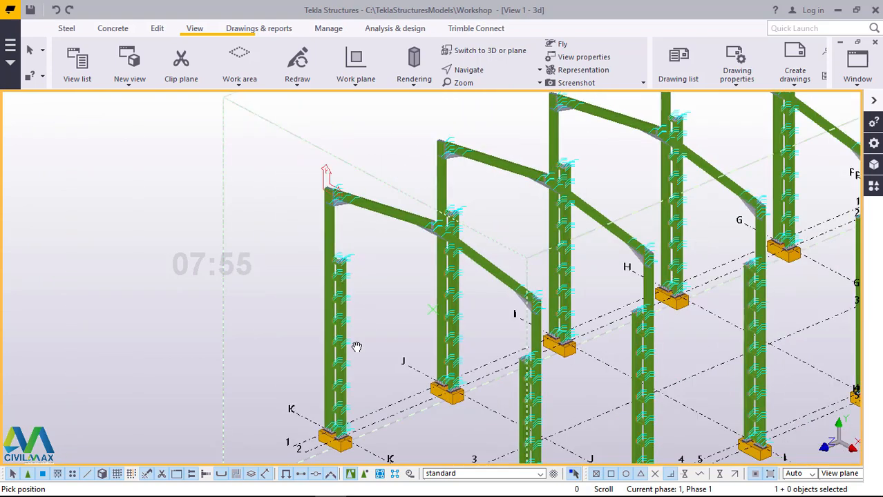
scroll(360, 283, up, 4)
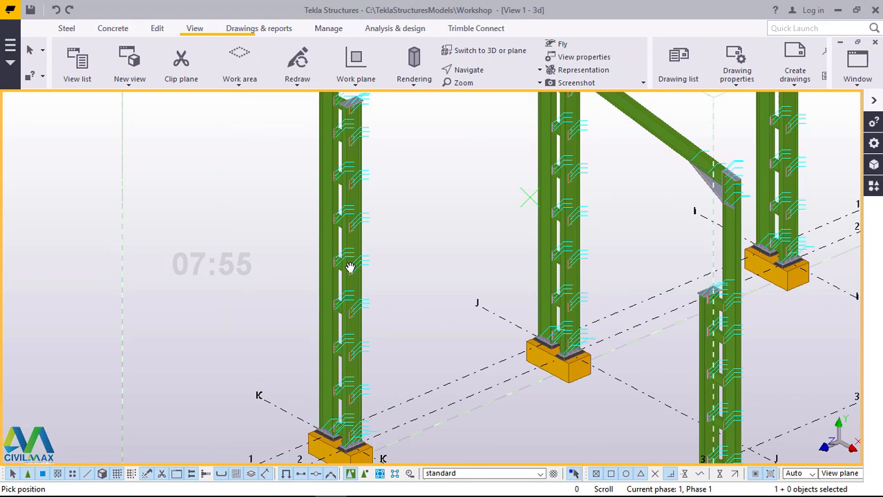
scroll(350, 268, down, 3)
scroll(386, 306, down, 2)
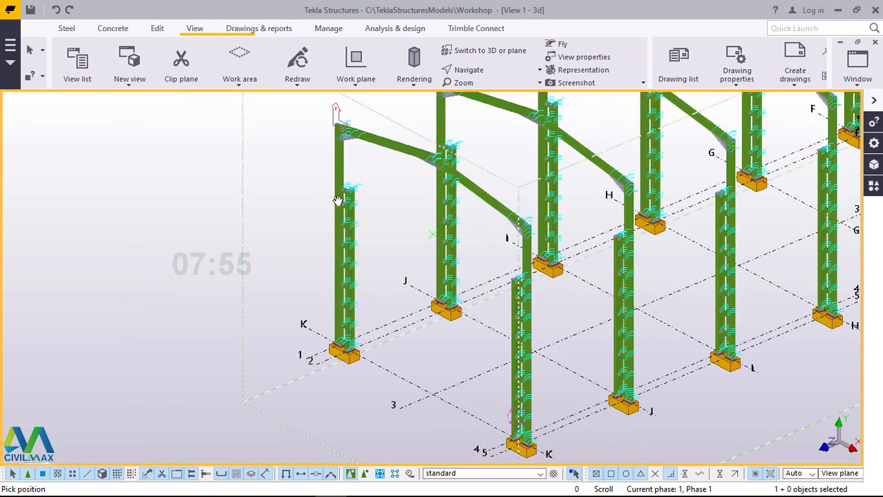
scroll(354, 191, up, 5)
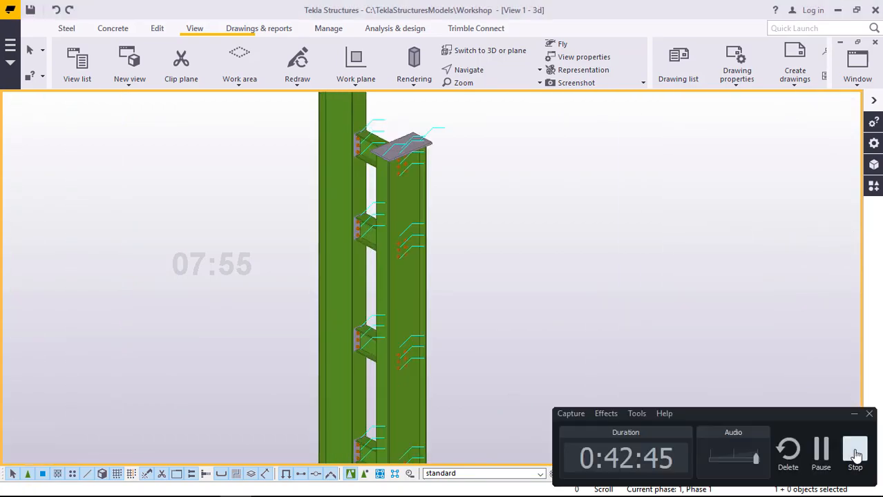